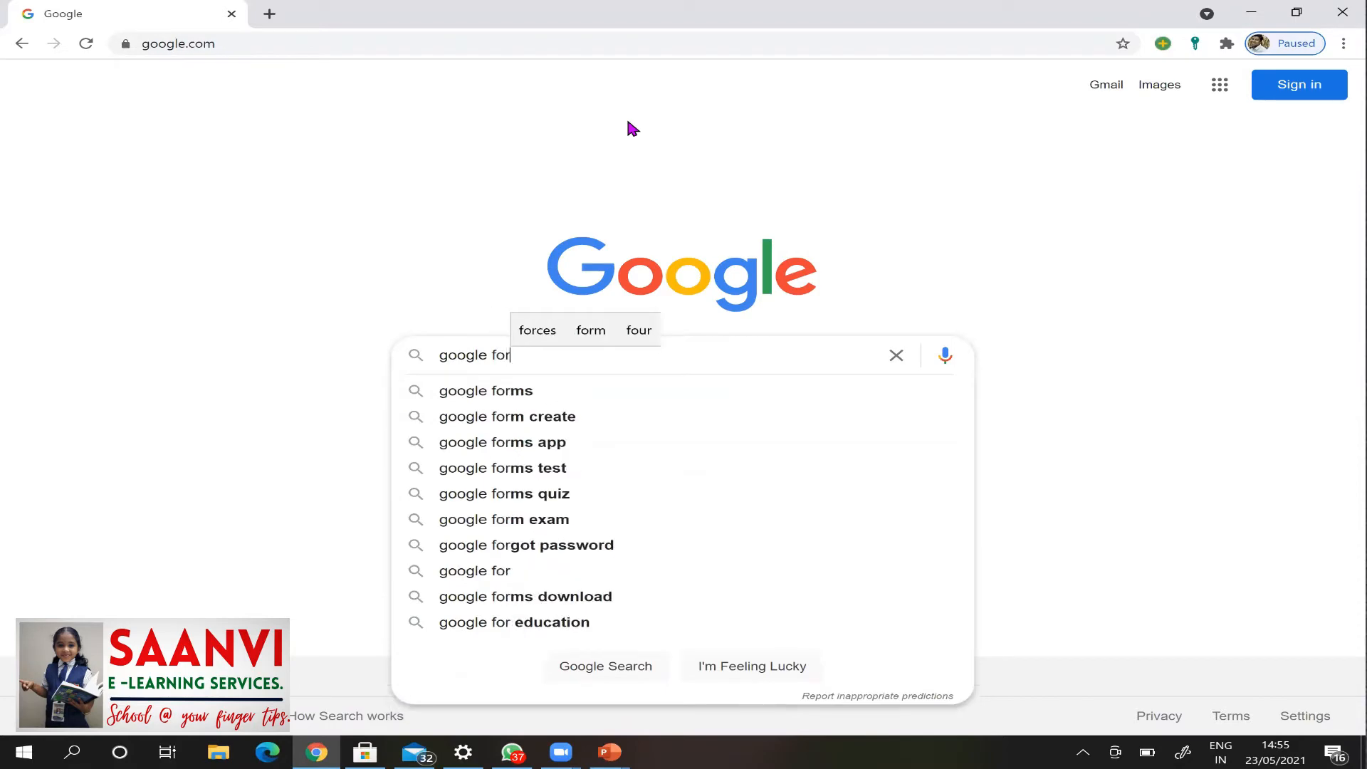
Search the web for "google forms" and go to the personal version of Google Forms.
{"action": "key", "text": "Return"}
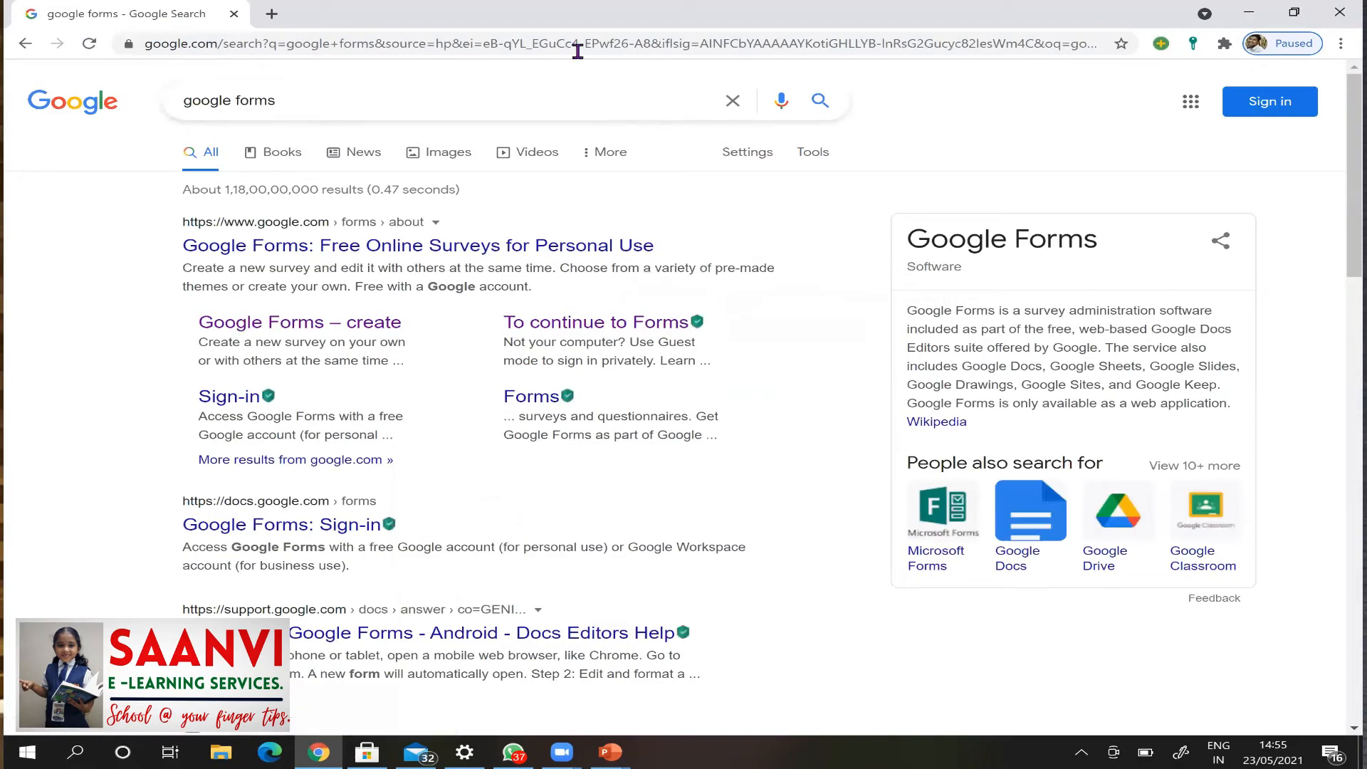
{"action": "left_click", "coordinate": [485, 253]}
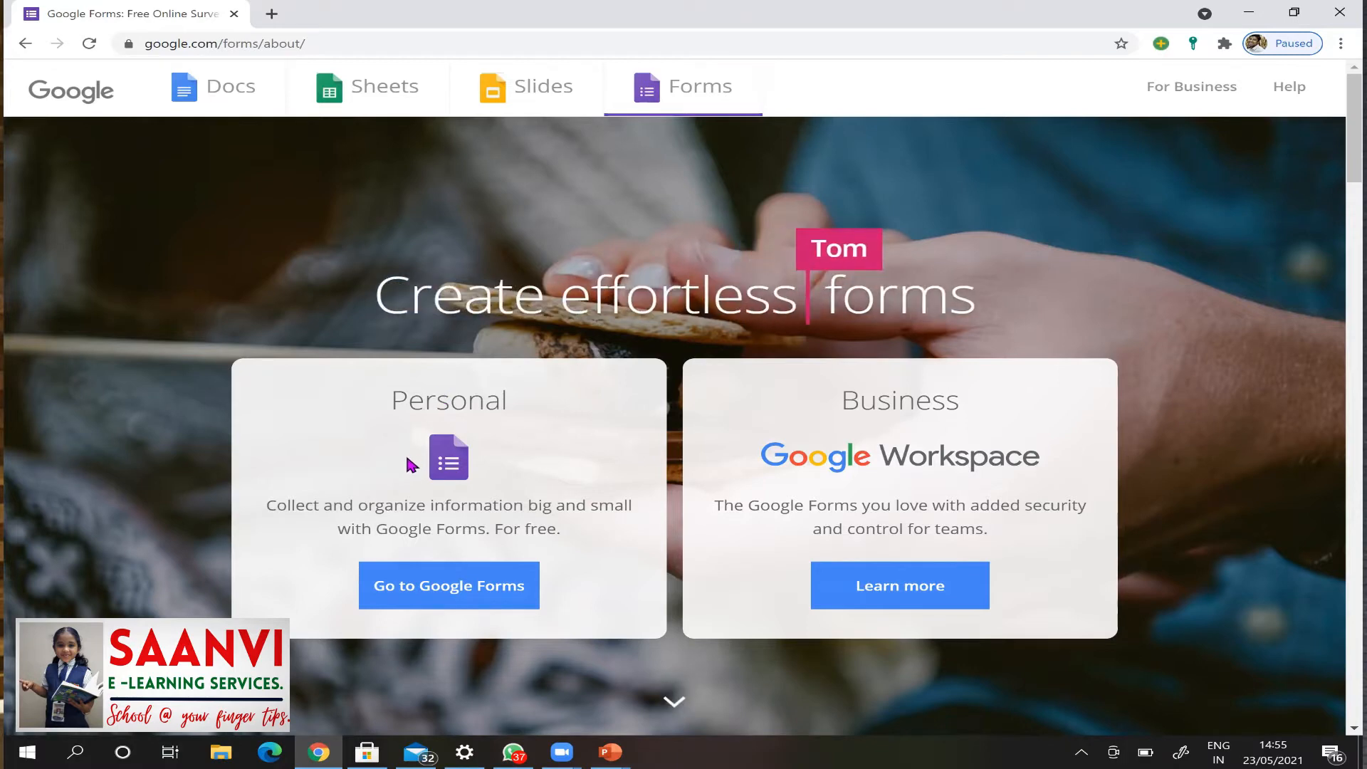
{"action": "left_click", "coordinate": [453, 593]}
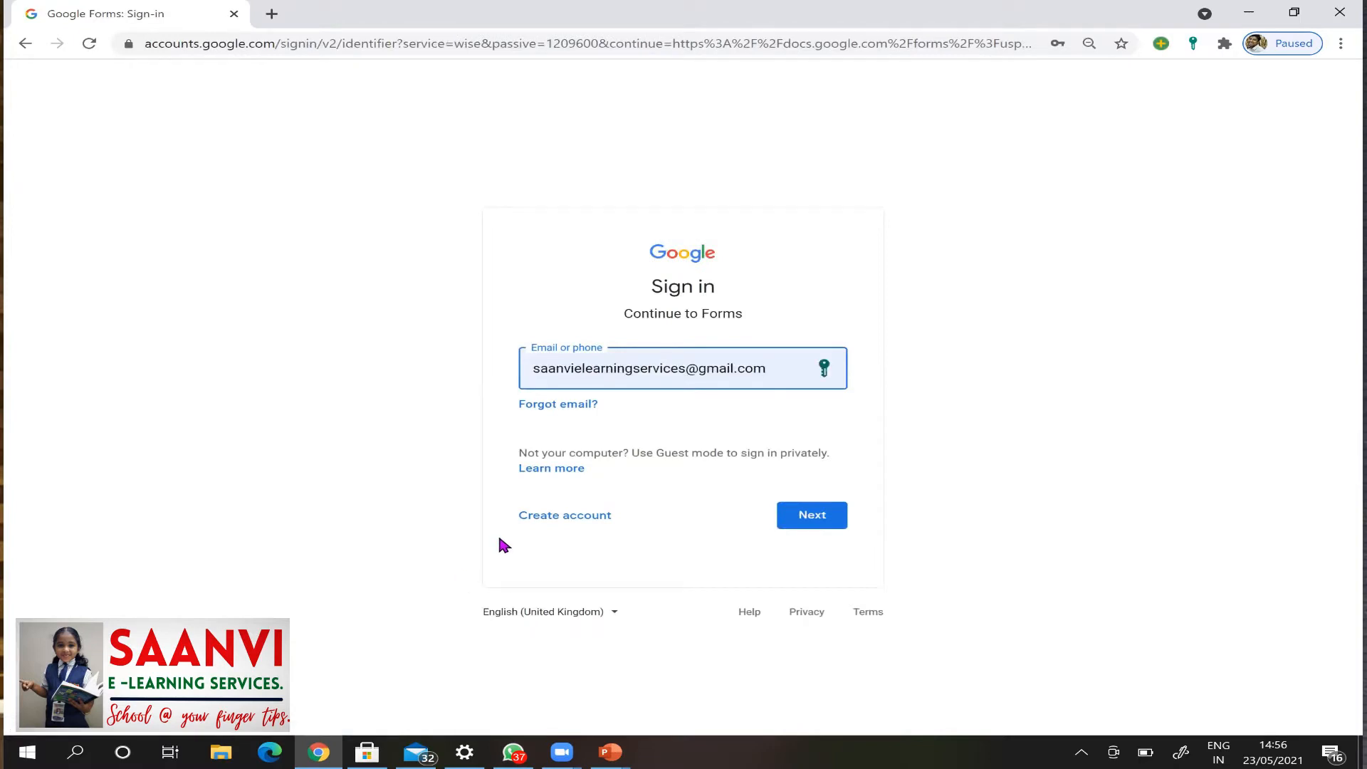
Sign in with the prefilled Google account and create a new blank form.
{"action": "left_click", "coordinate": [828, 519]}
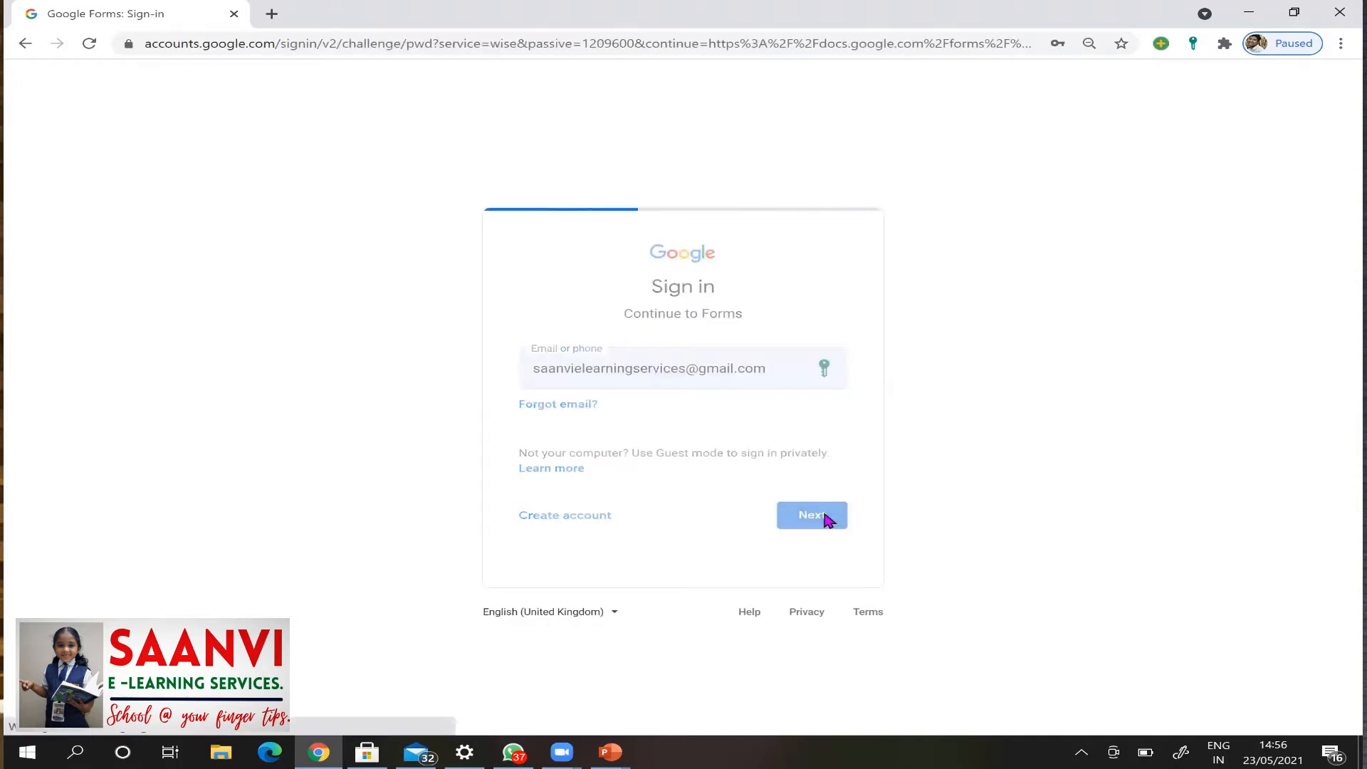
{"action": "left_click", "coordinate": [825, 490]}
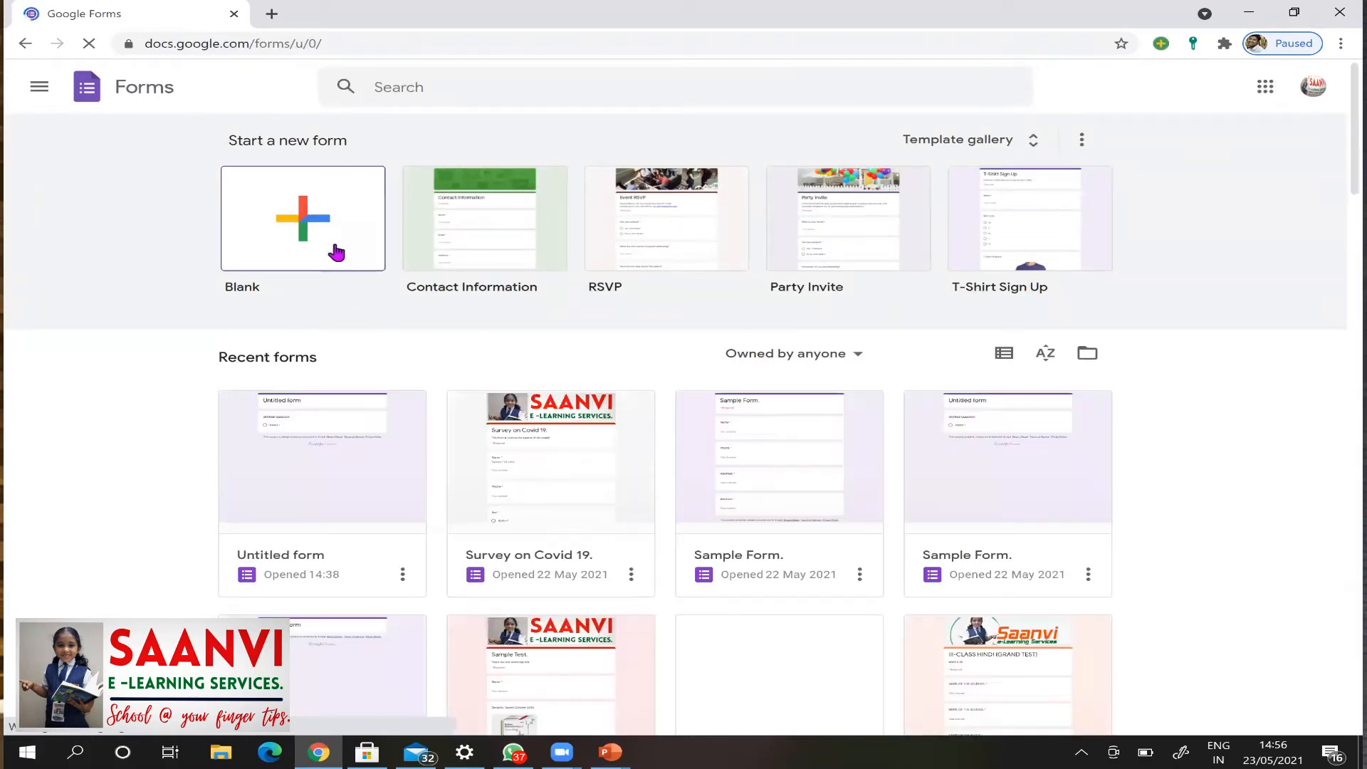
{"action": "left_click", "coordinate": [315, 215]}
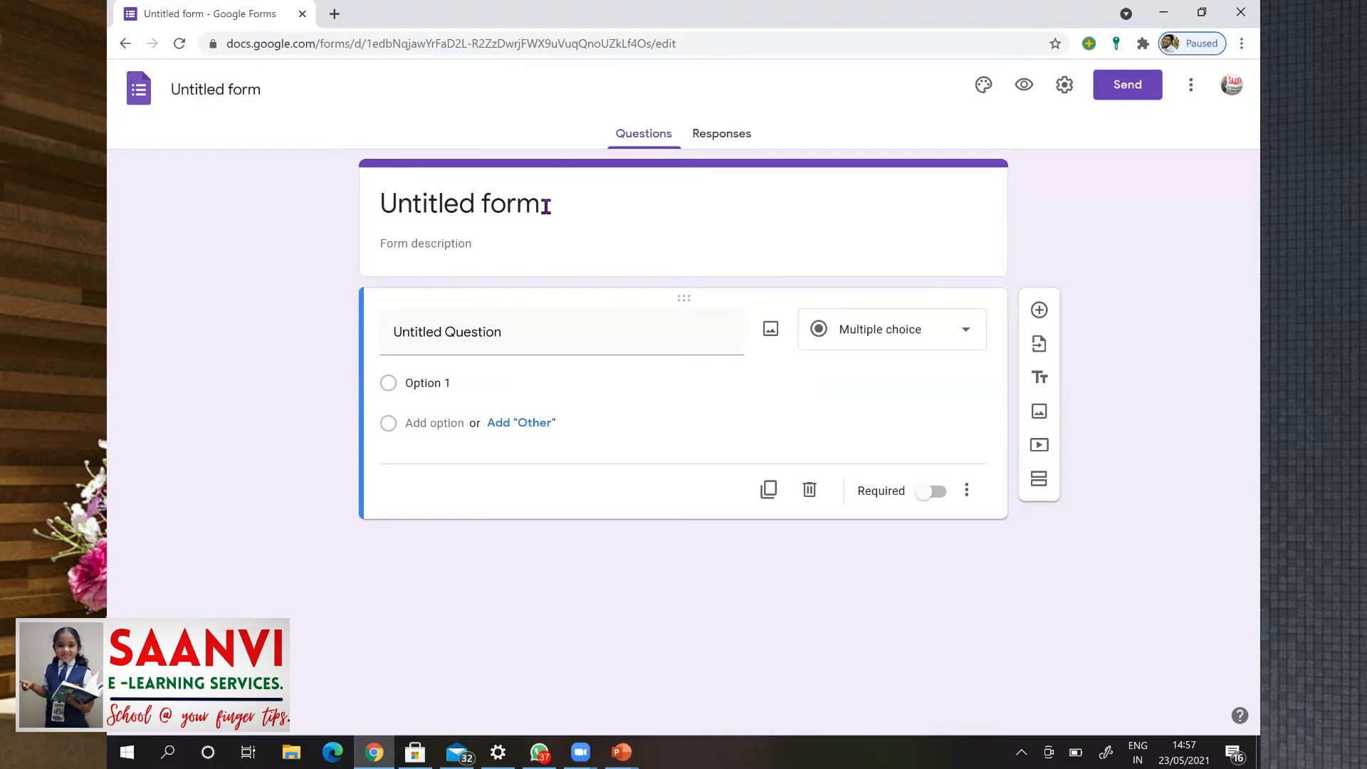
Title the form "Impact of Covid 19." and apply the same title as the file name.
{"action": "left_click", "coordinate": [550, 203]}
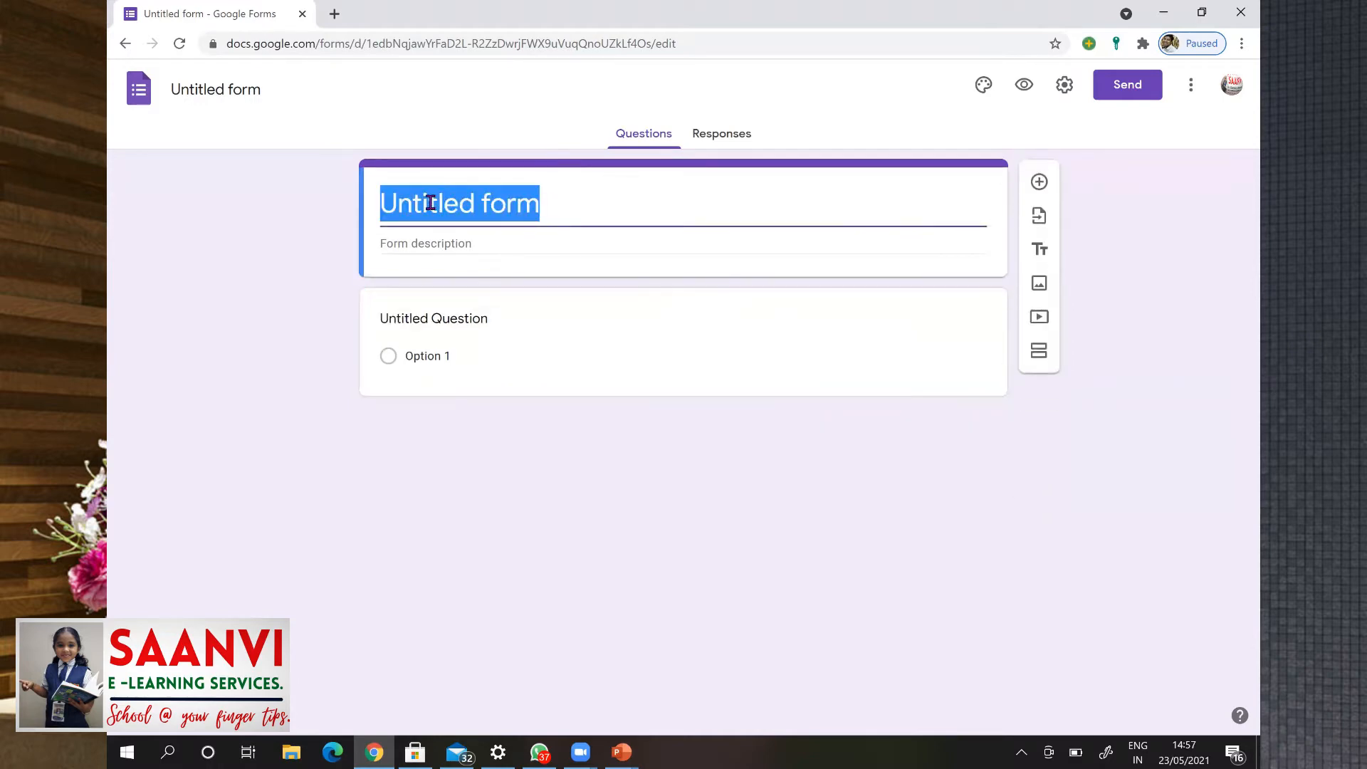
{"action": "type", "text": "Impac"}
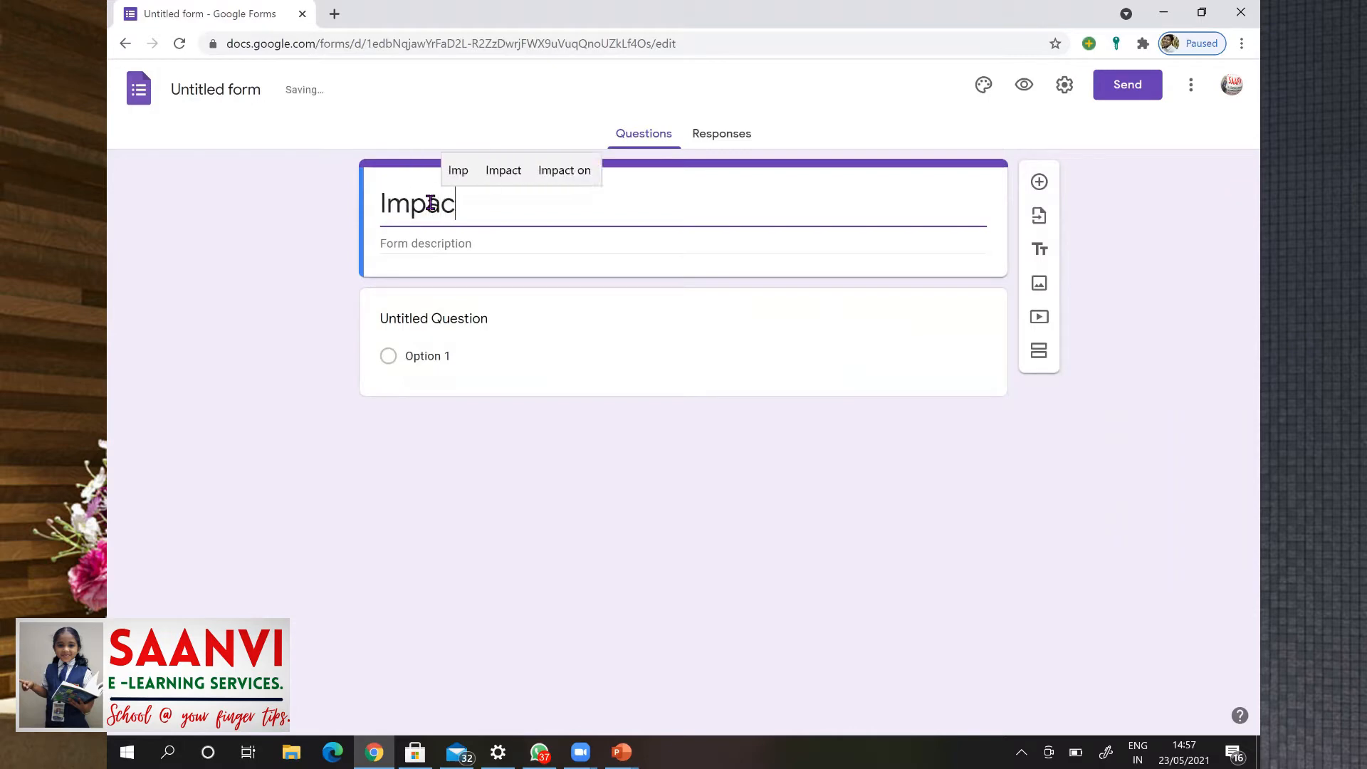
{"action": "type", "text": "t of Co"}
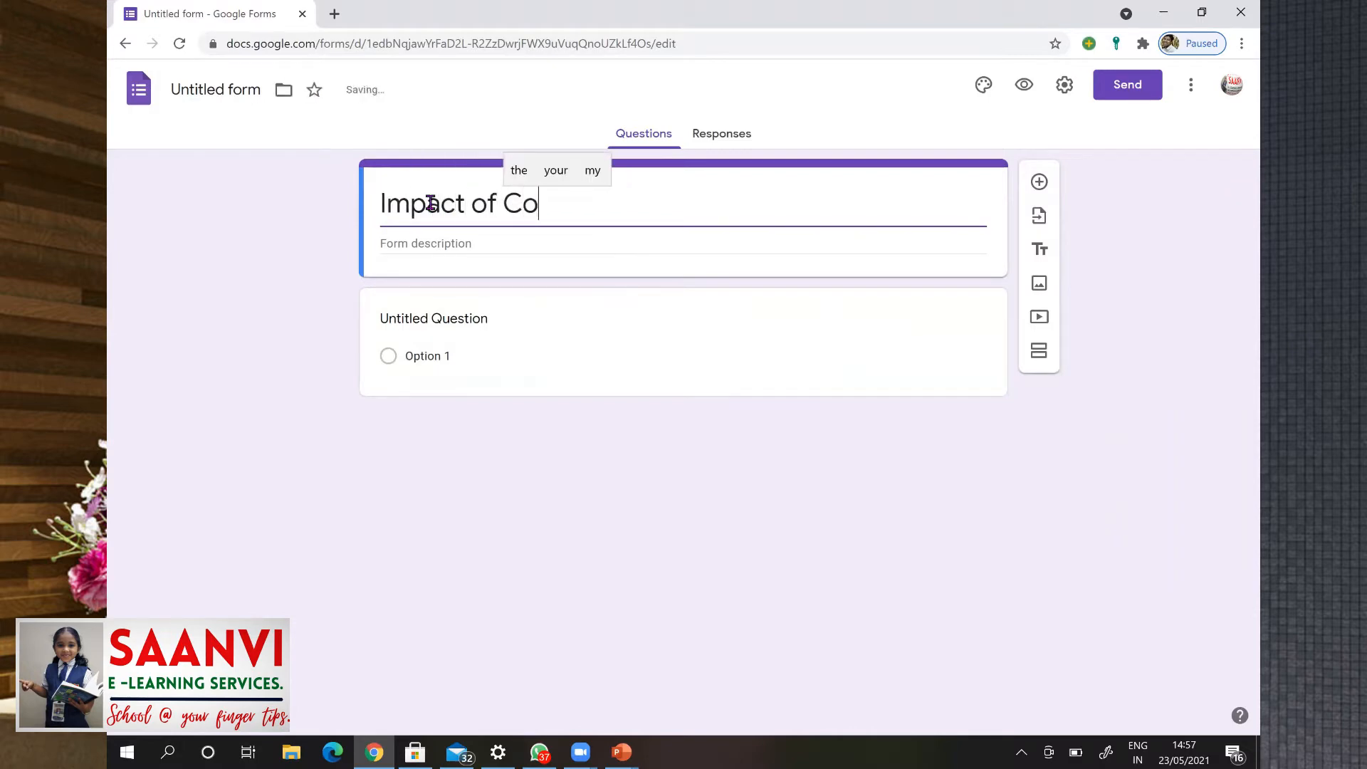
{"action": "type", "text": "vid 19"}
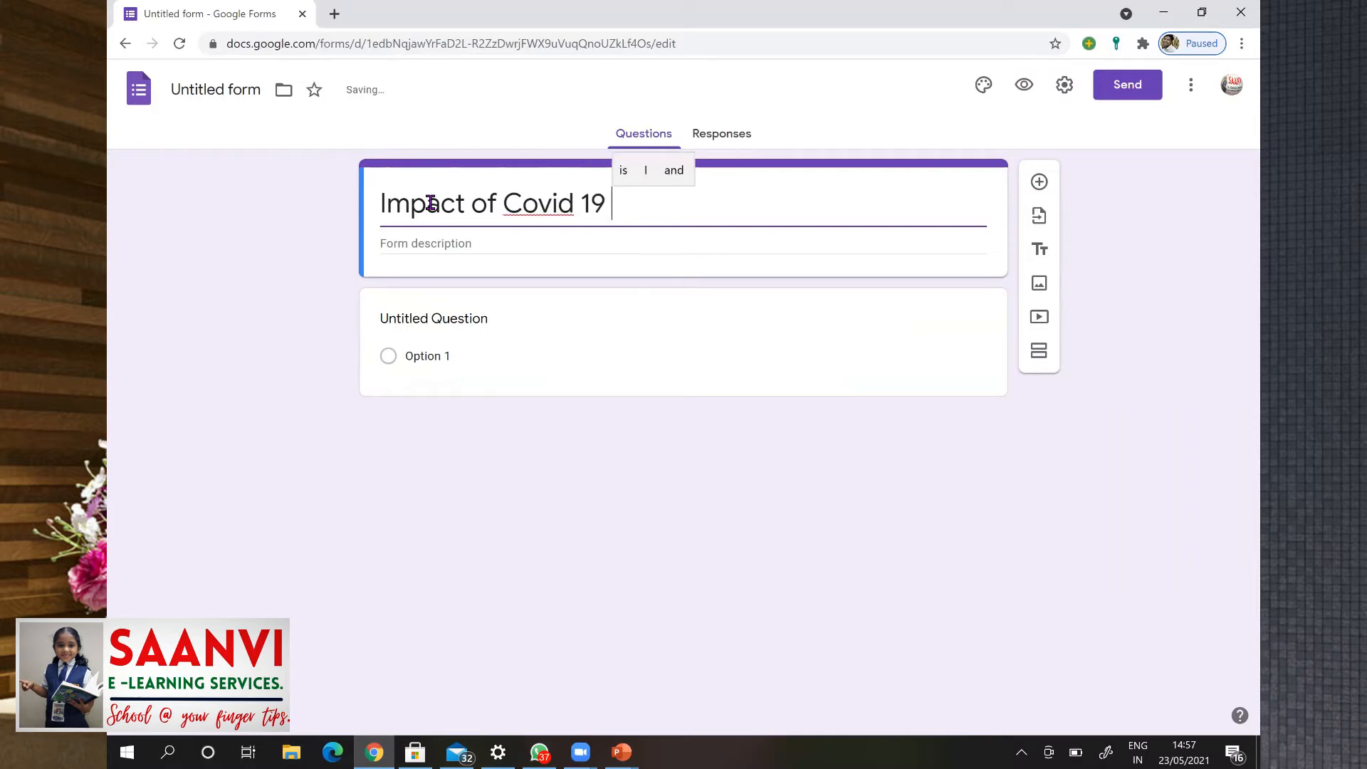
{"action": "key", "text": "BackSpace"}
{"action": "type", "text": "."}
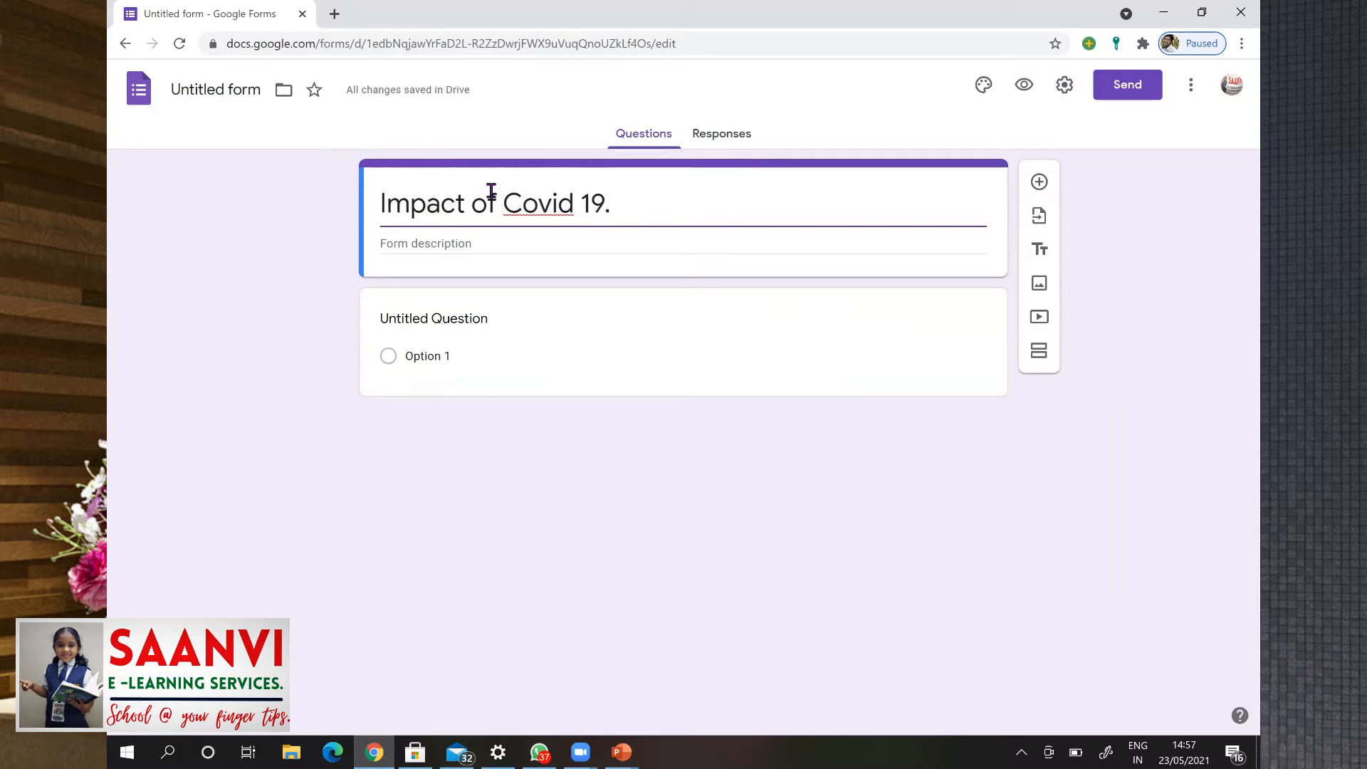
{"action": "left_click", "coordinate": [210, 90]}
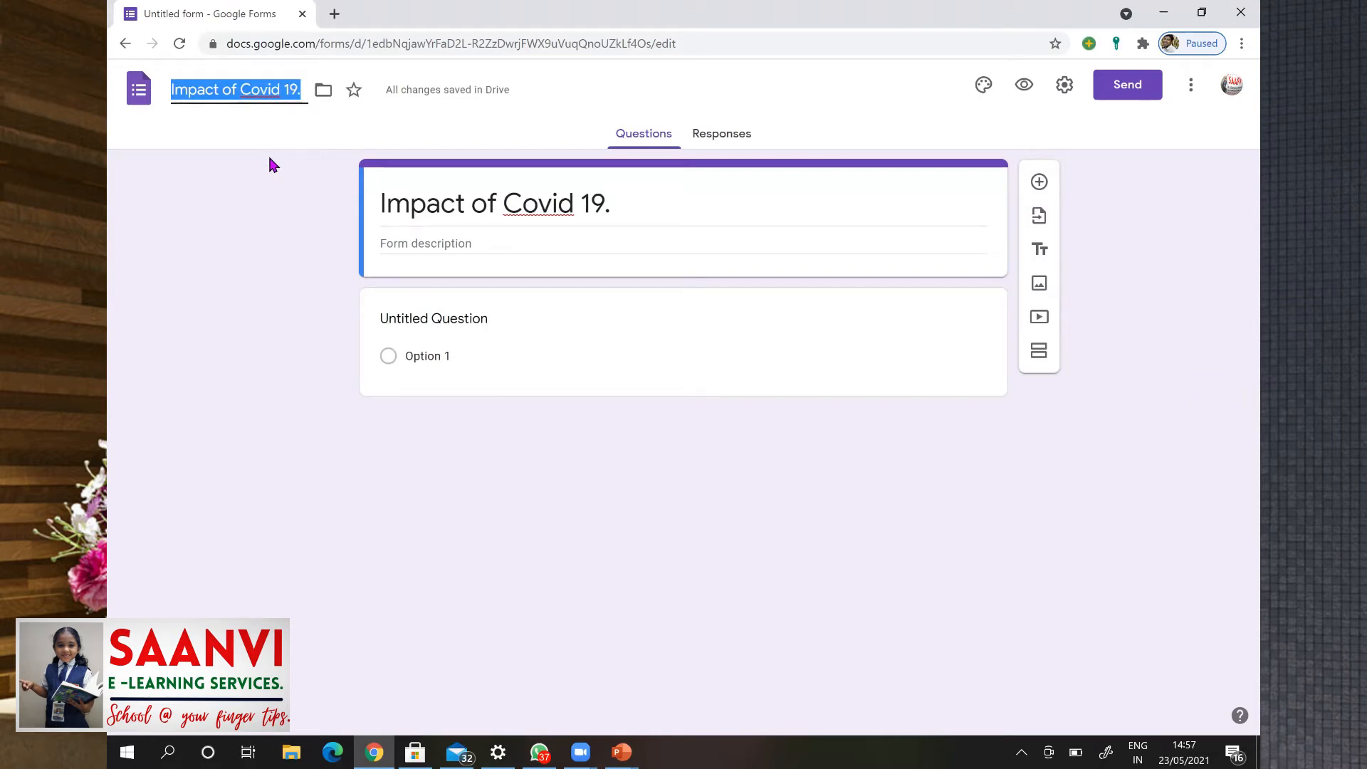
Enter the form description "Impact of Covid 19 on middle class human beings.".
{"action": "left_click", "coordinate": [453, 242]}
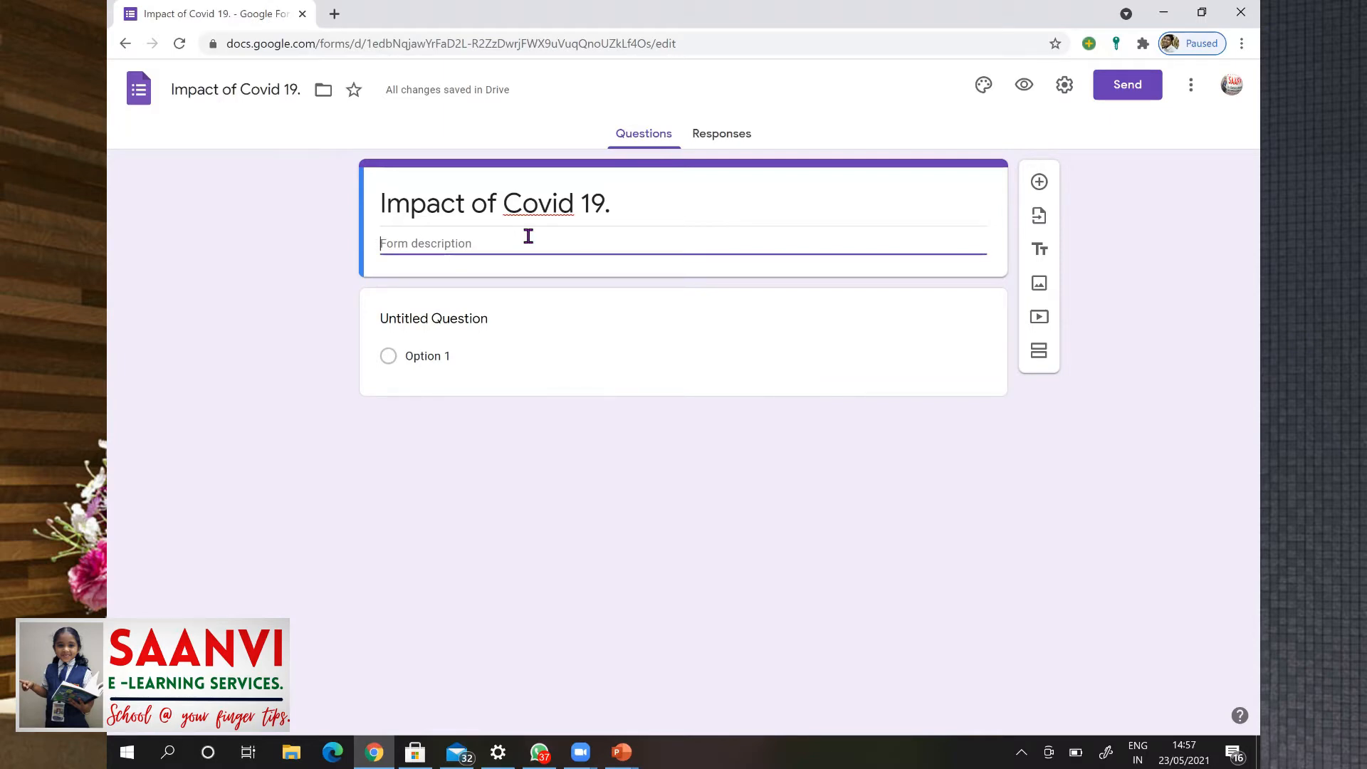
{"action": "type", "text": "Impact of "}
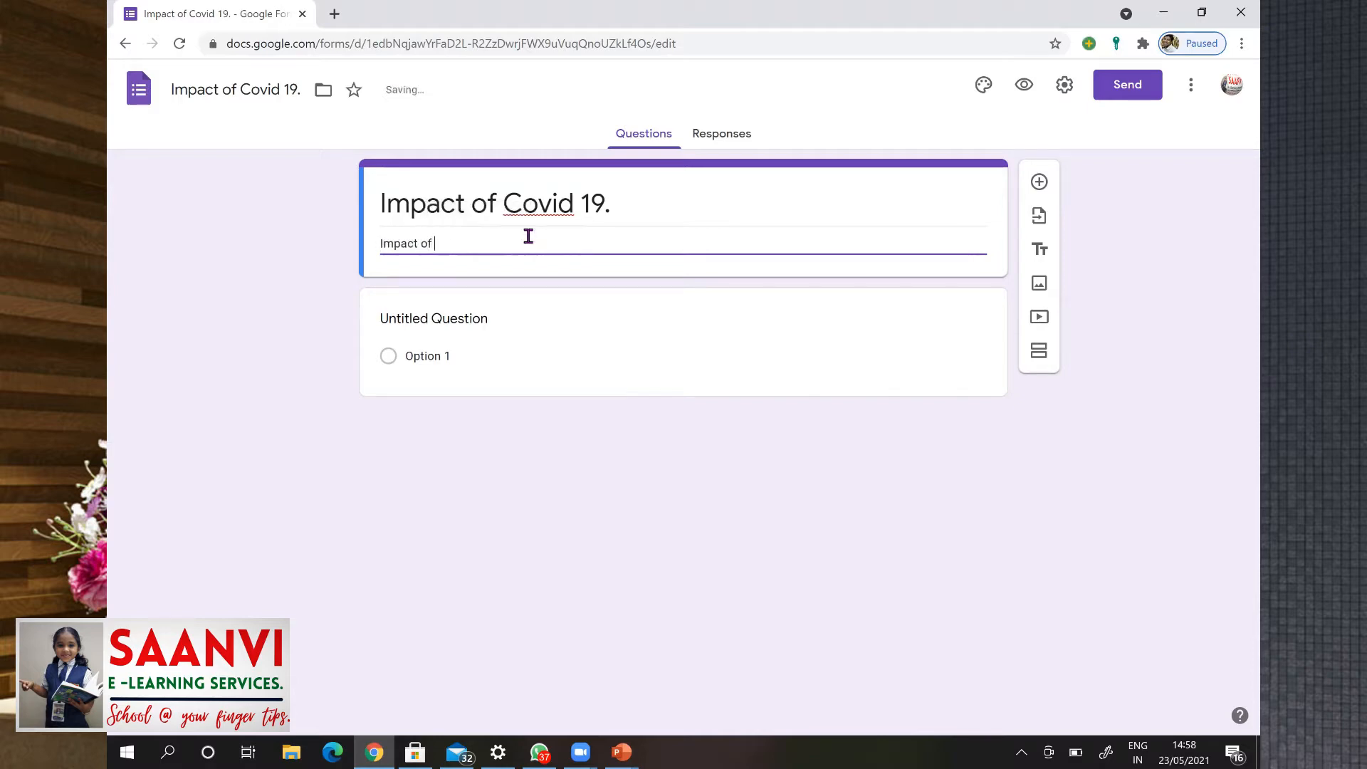
{"action": "type", "text": "Covid"}
{"action": "type", "text": " 19 "}
{"action": "type", "text": "on i"}
{"action": "type", "text": "middle cl"}
{"action": "type", "text": "ass "}
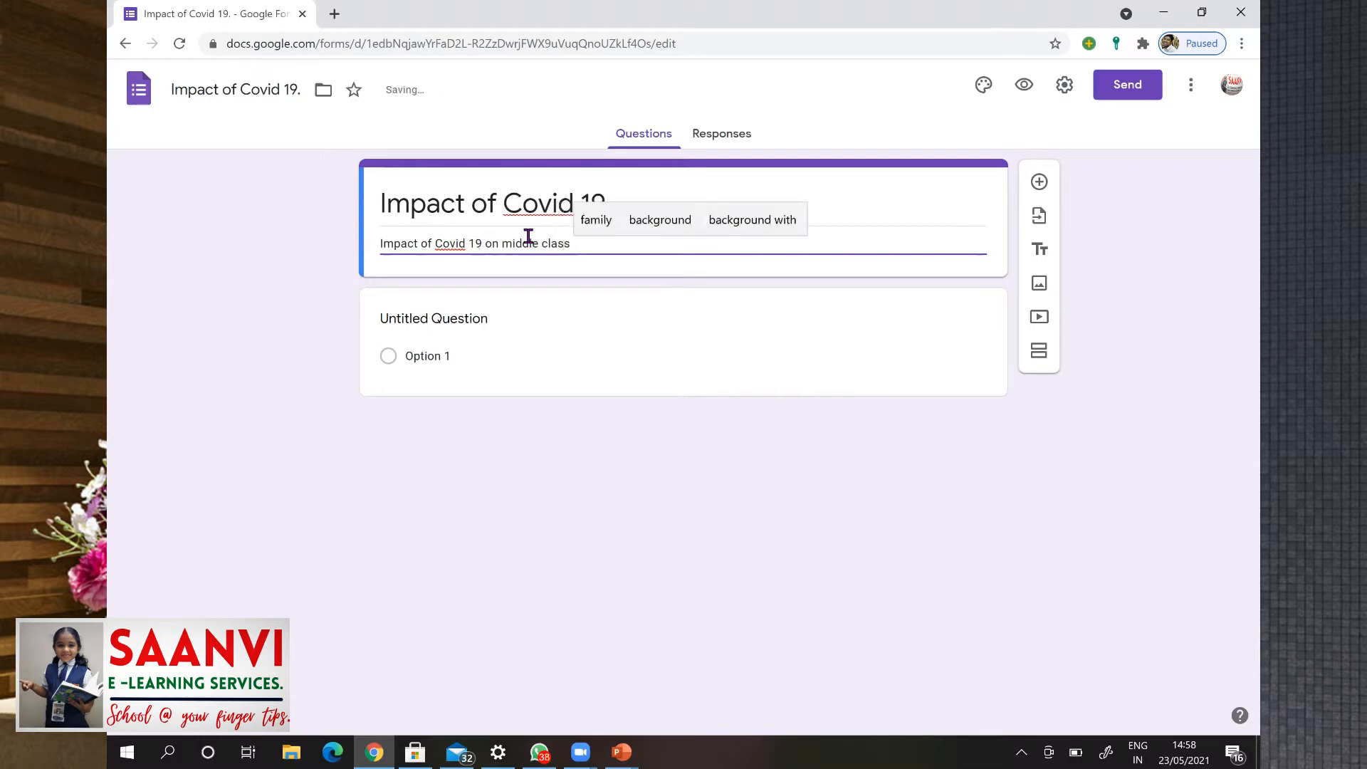
{"action": "type", "text": "human beings."}
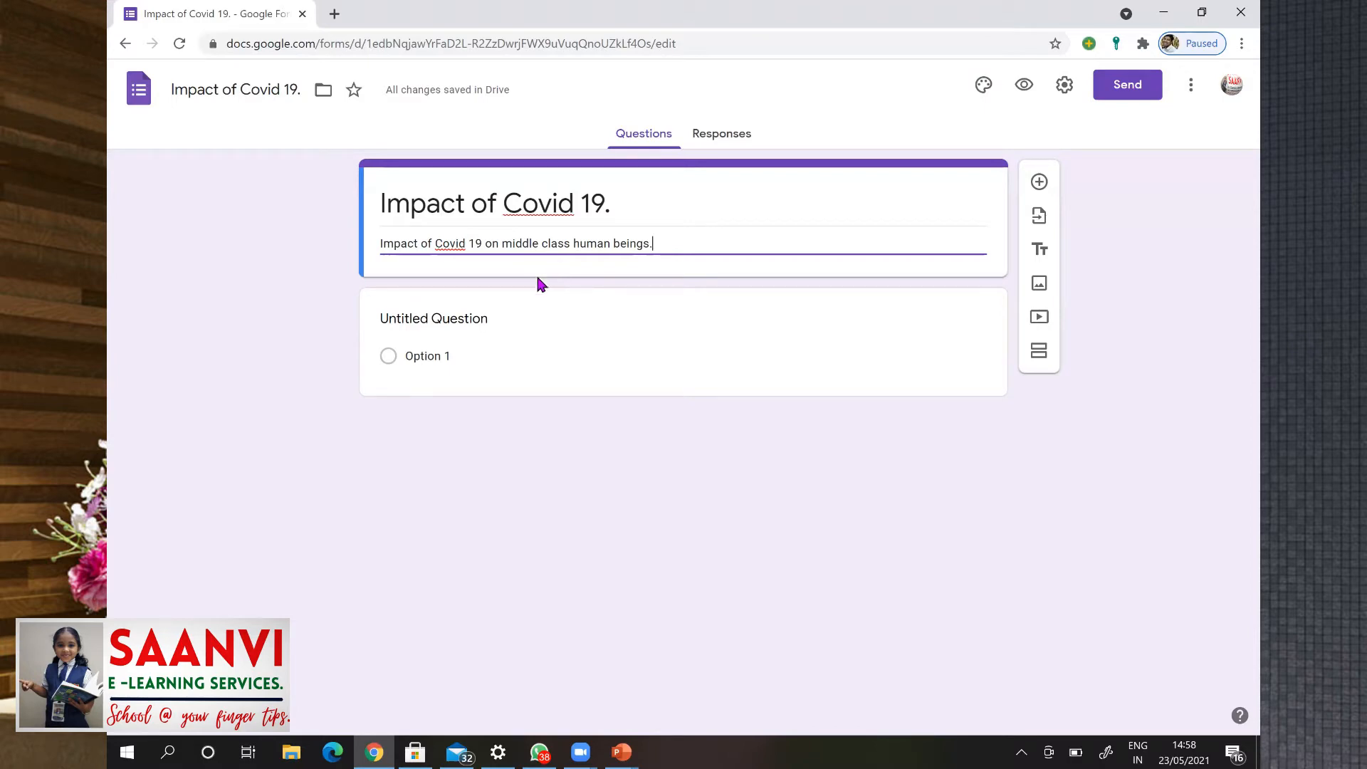
Set up the first question as a required short-answer question titled "Name".
{"action": "left_click", "coordinate": [491, 322]}
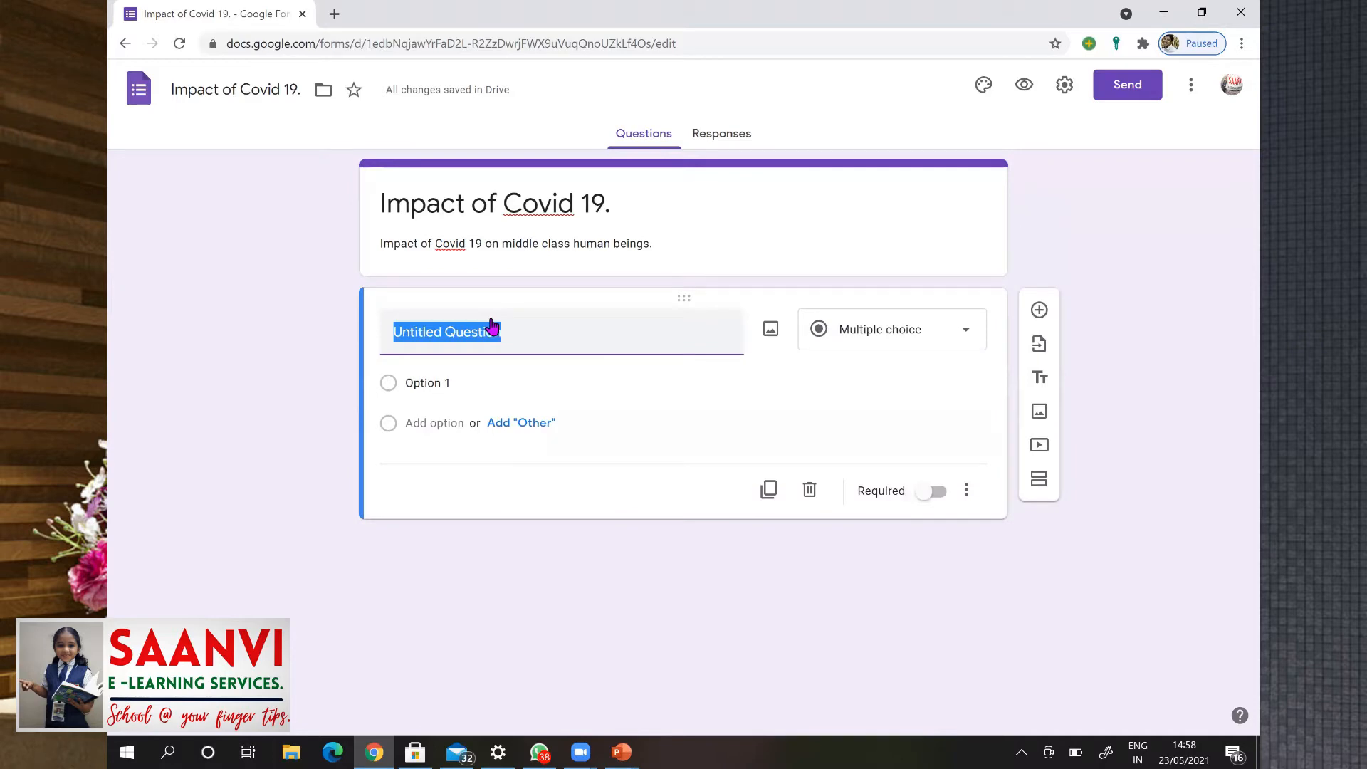
{"action": "type", "text": "Name"}
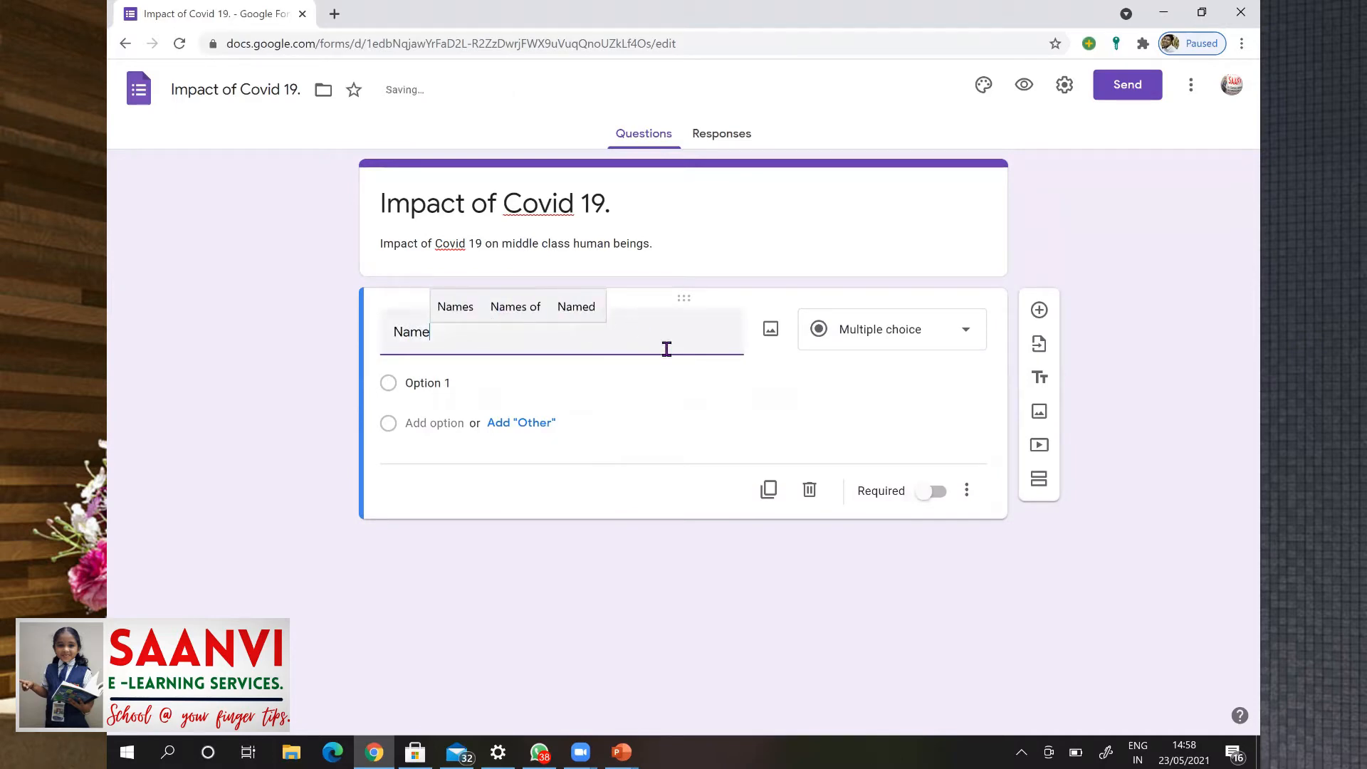
{"action": "left_click", "coordinate": [925, 337]}
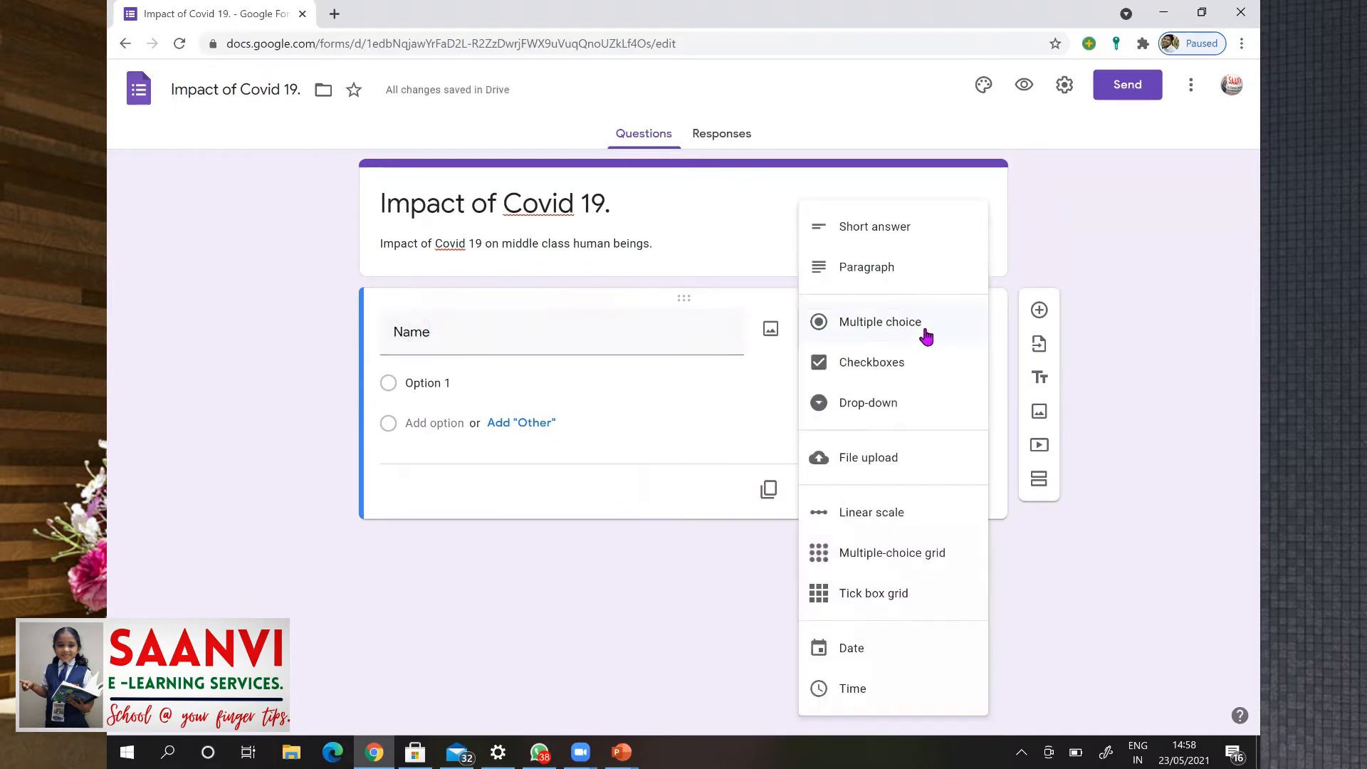
{"action": "left_click", "coordinate": [894, 228]}
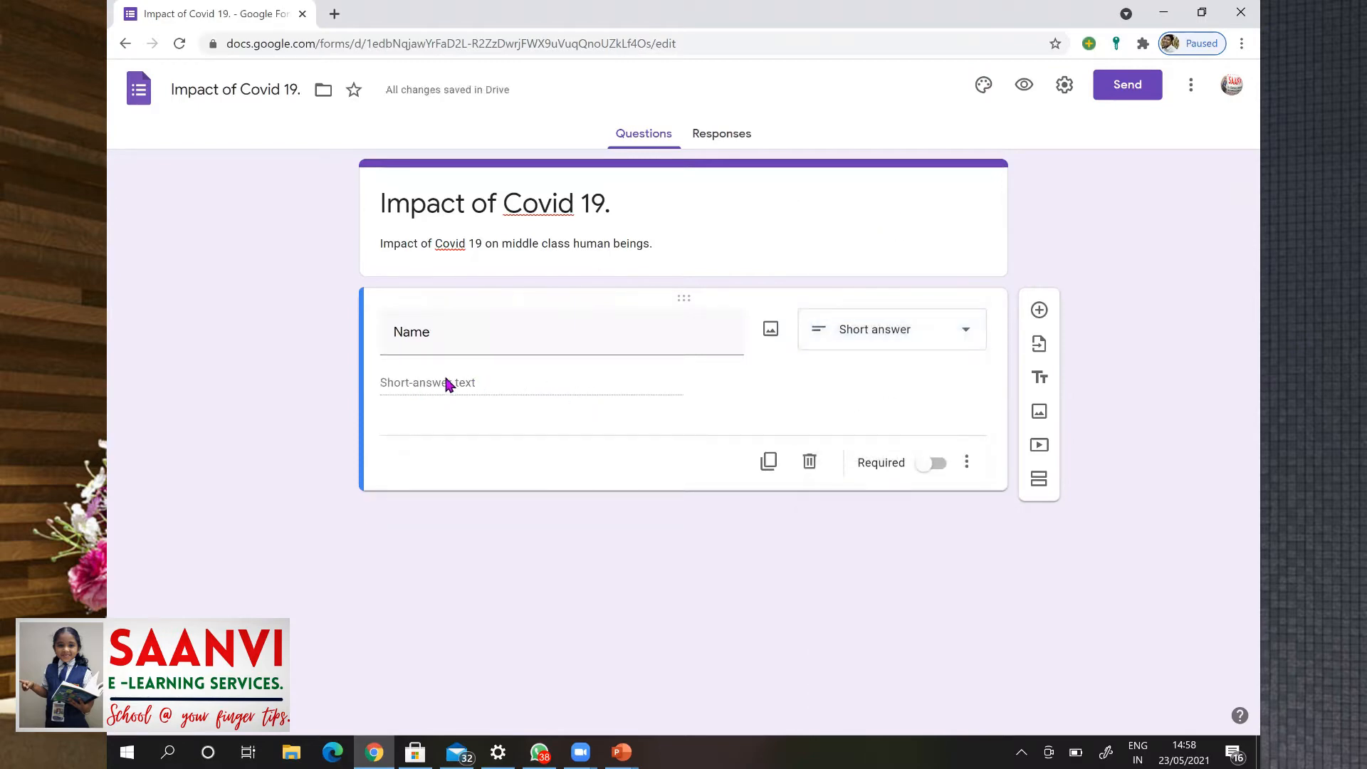
{"action": "left_click", "coordinate": [939, 465]}
{"action": "left_click", "coordinate": [939, 465]}
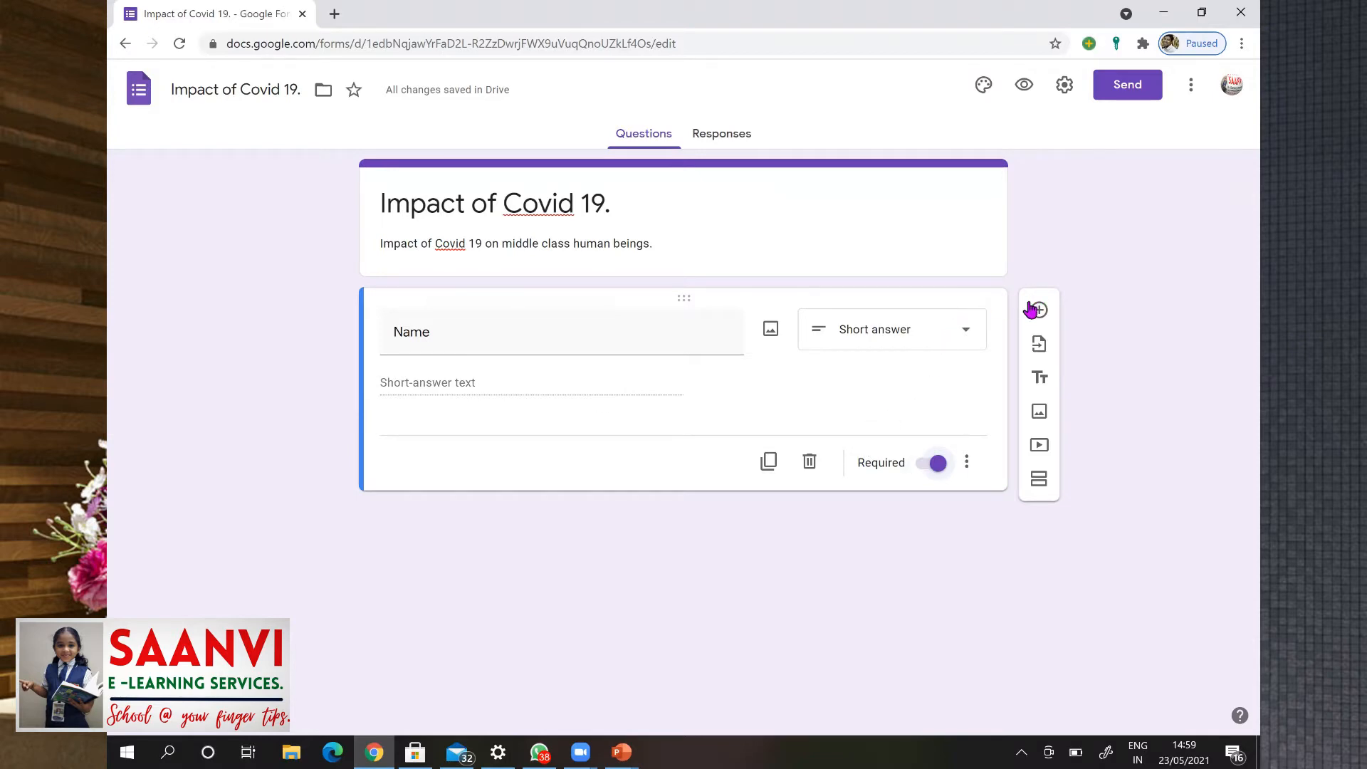
Duplicate the Name question and retitle the copy "Phone Number".
{"action": "left_click", "coordinate": [770, 462]}
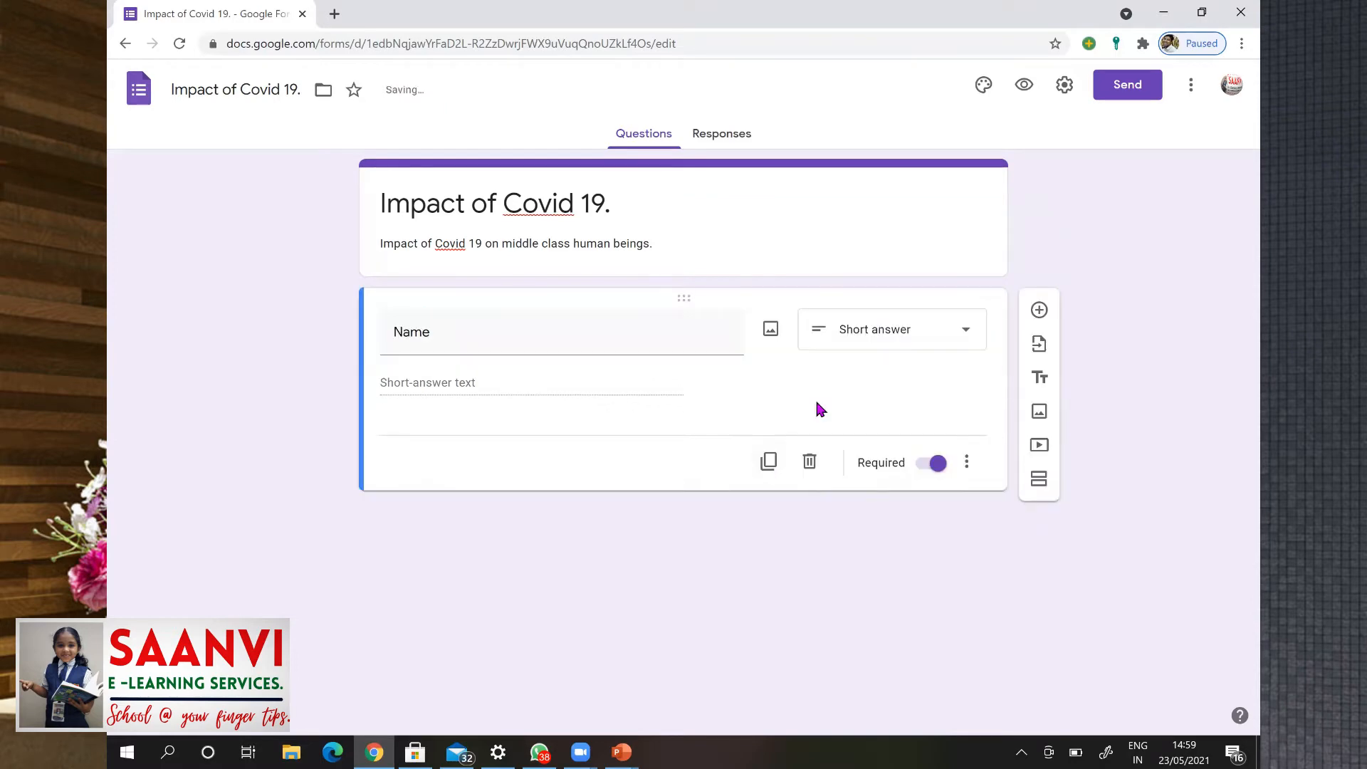
{"action": "left_click", "coordinate": [769, 461]}
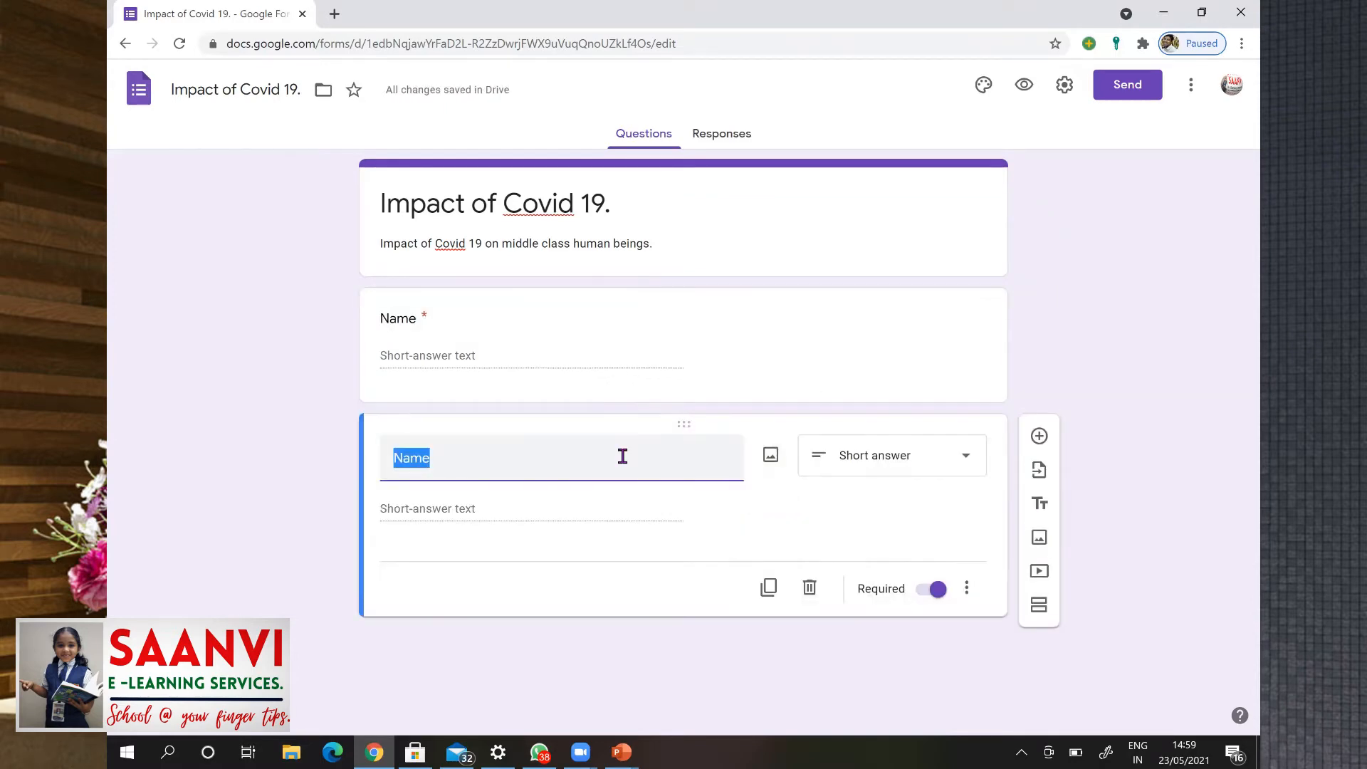
{"action": "type", "text": "Phone"}
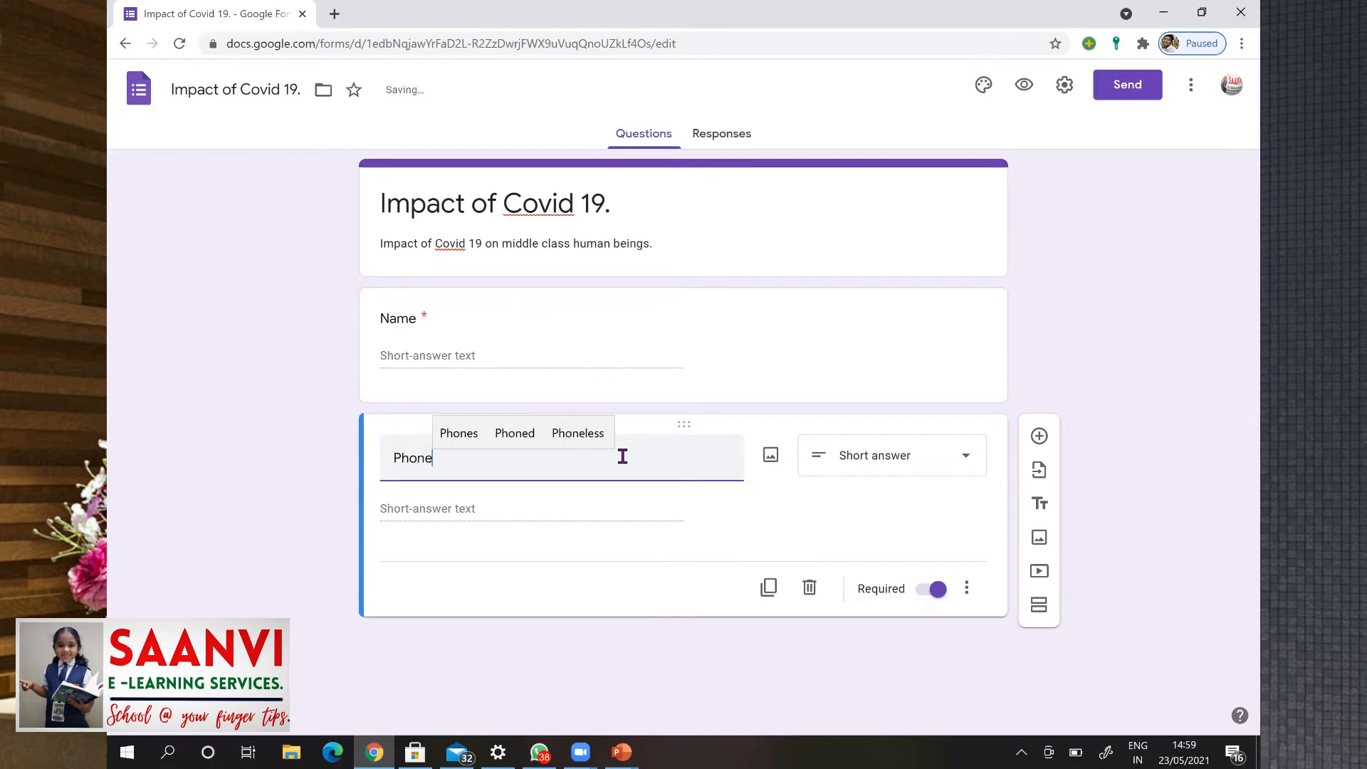
{"action": "type", "text": " Number"}
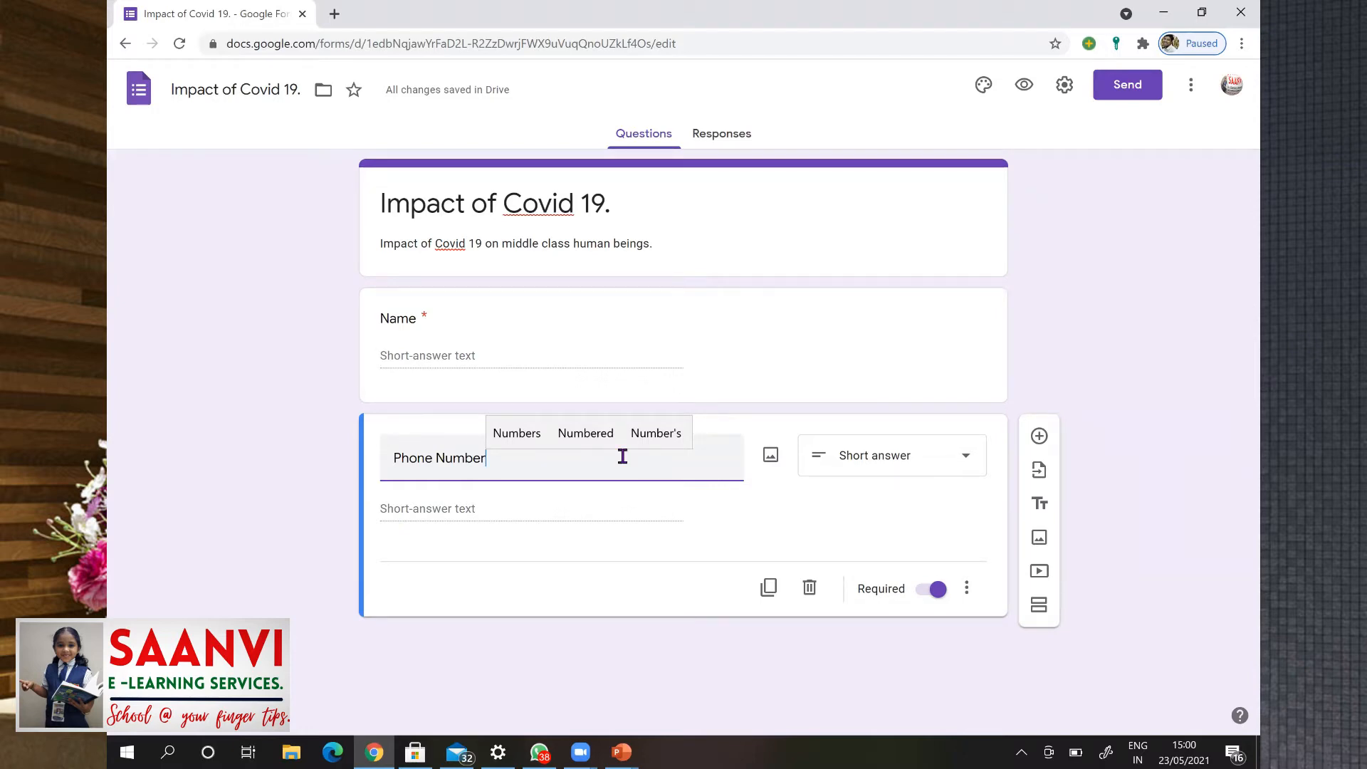
Add response validation to the Phone Number question with the rule Number, Is number.
{"action": "left_click", "coordinate": [967, 591]}
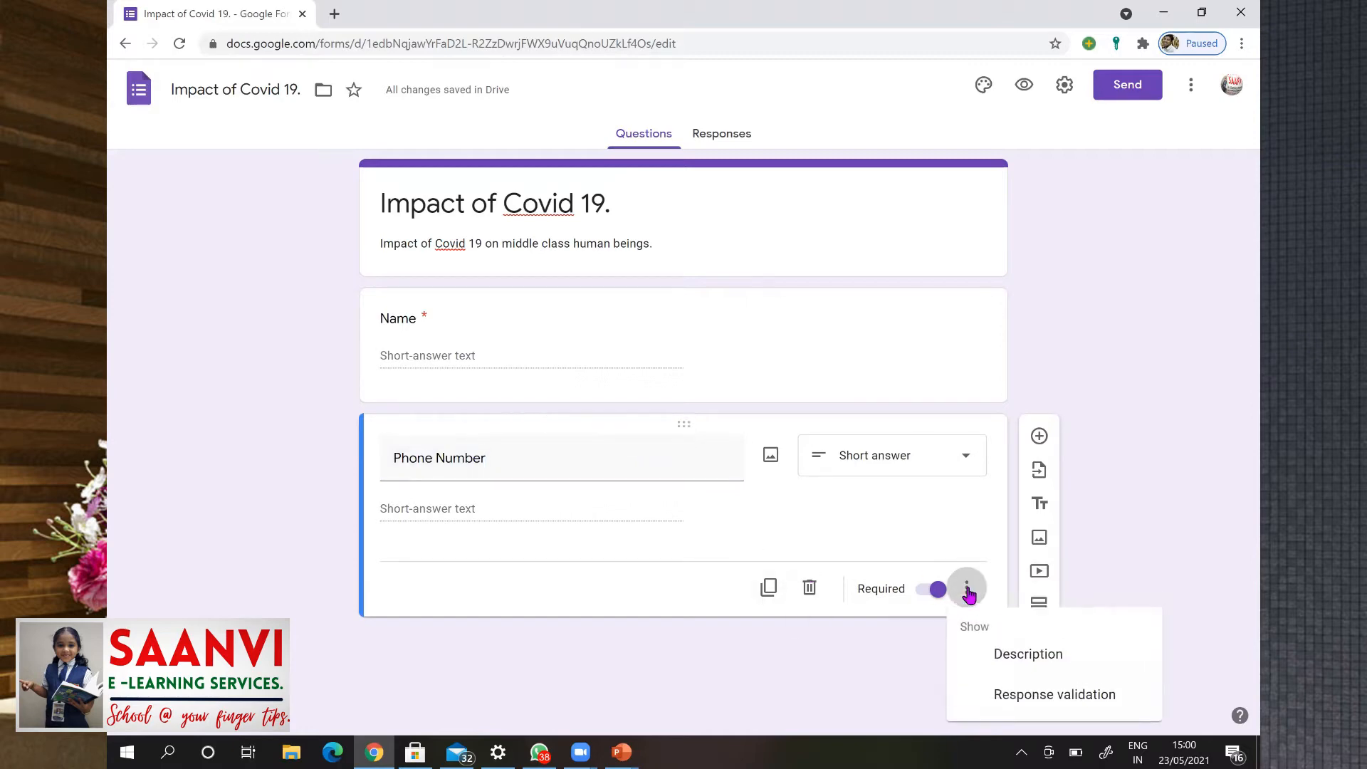
{"action": "left_click", "coordinate": [1005, 702]}
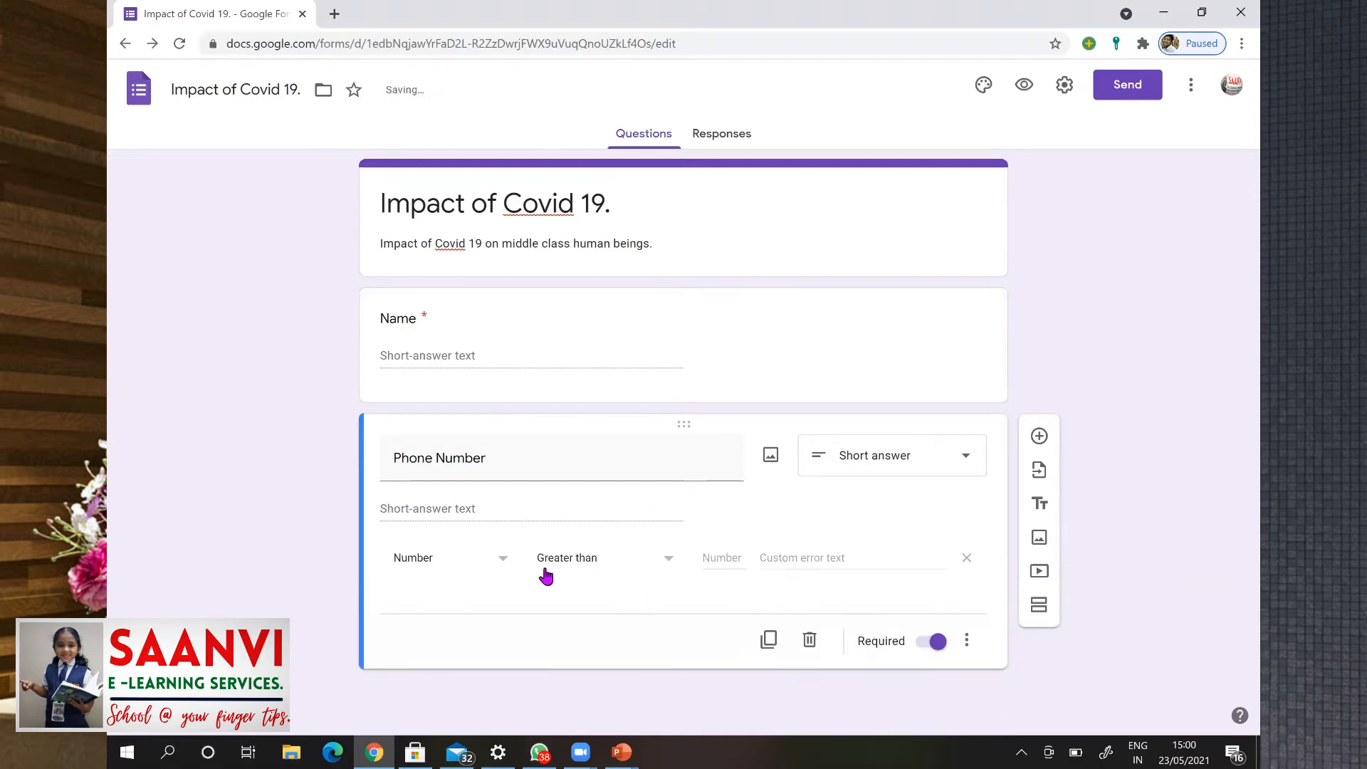
{"action": "left_click", "coordinate": [665, 563]}
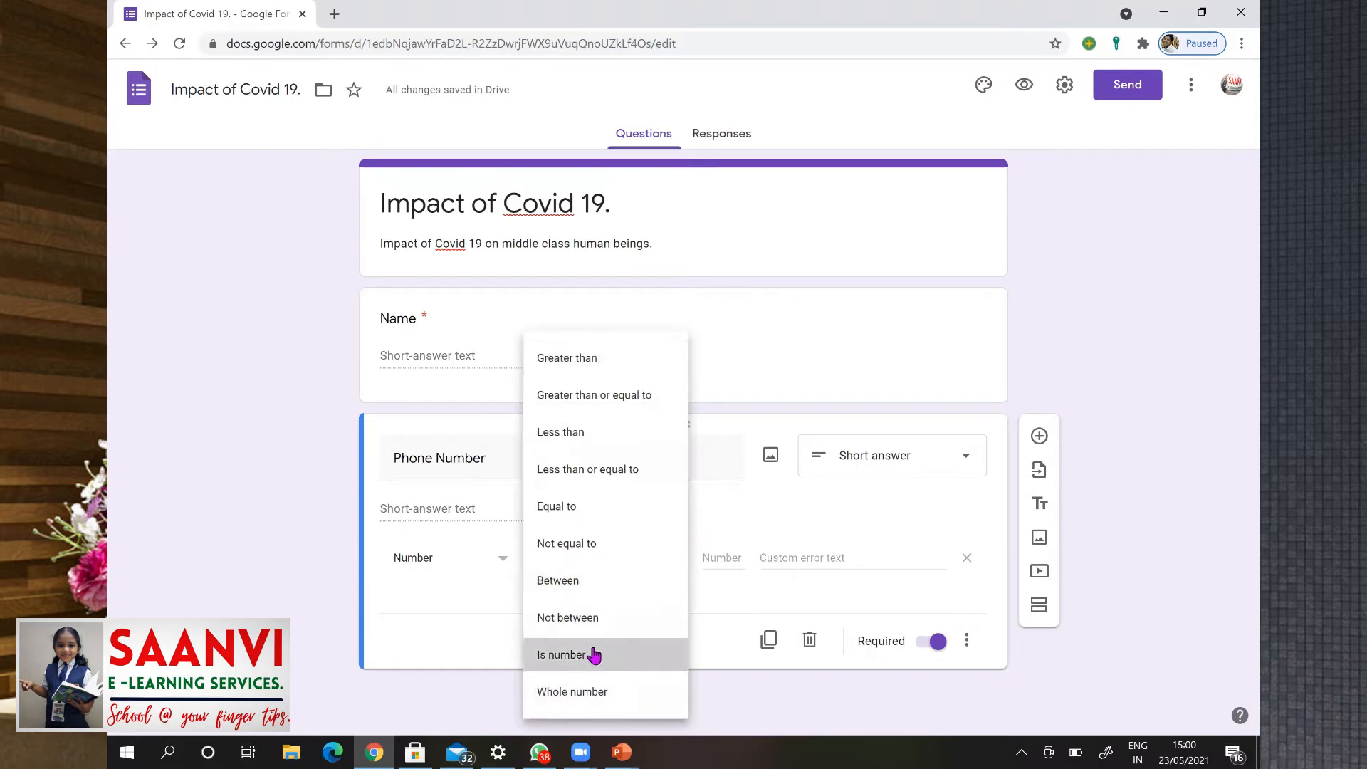
{"action": "left_click", "coordinate": [581, 655]}
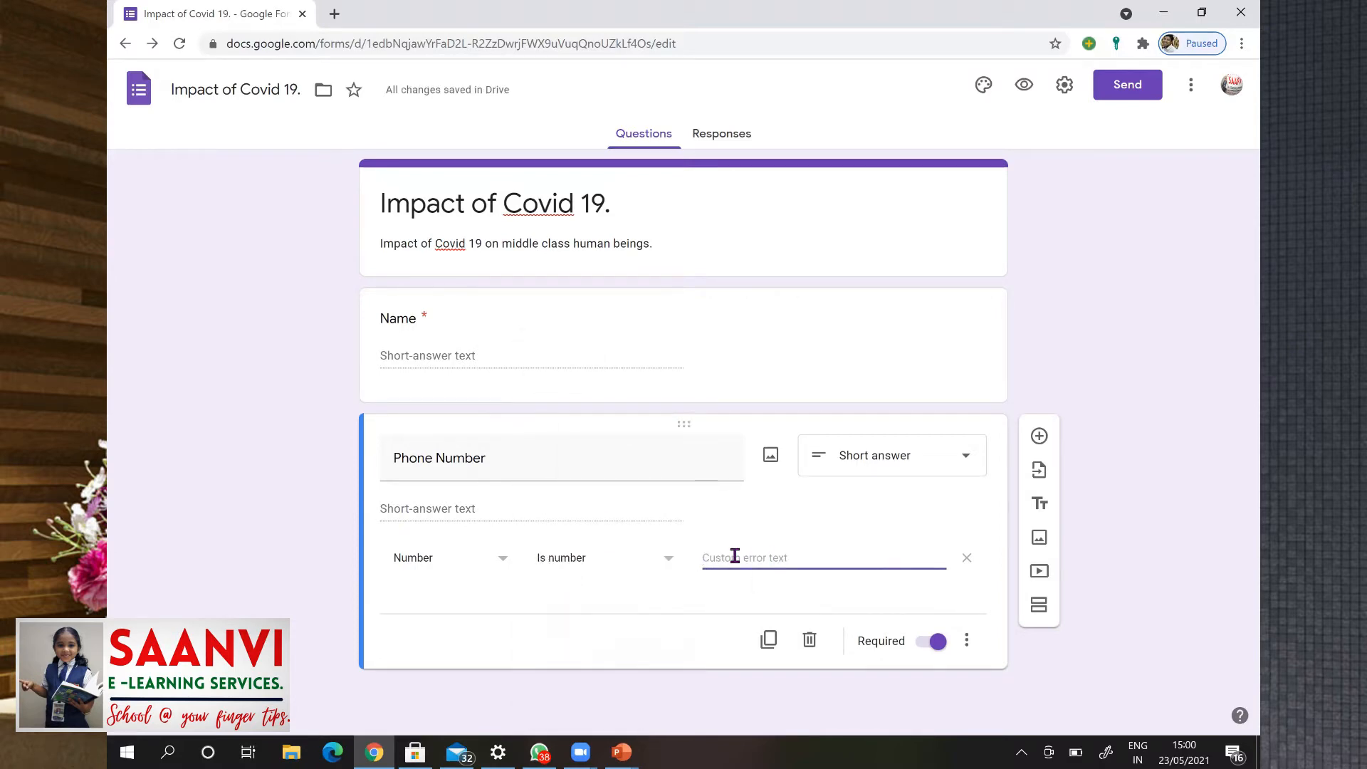
Set the validation's custom error text to "Please enter a valid number.".
{"action": "type", "text": "Pl"}
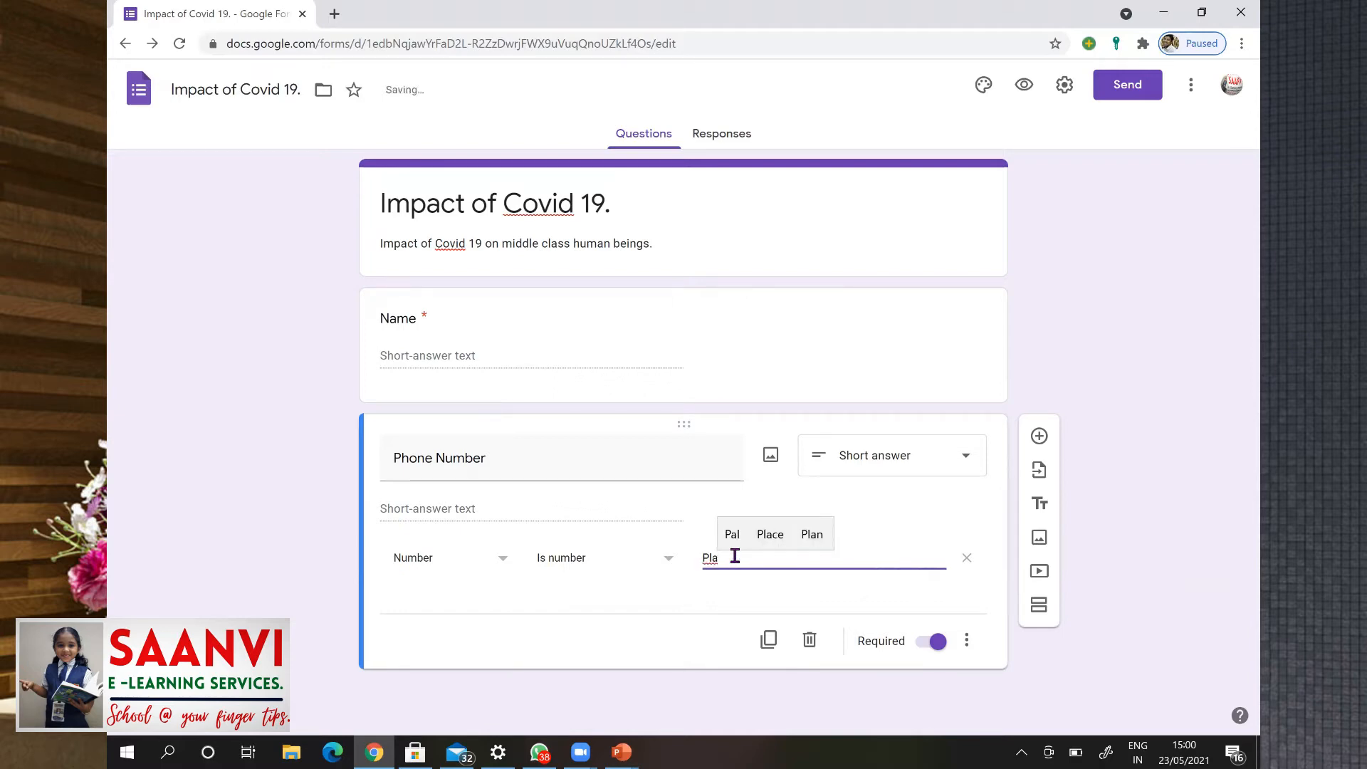
{"action": "type", "text": "es"}
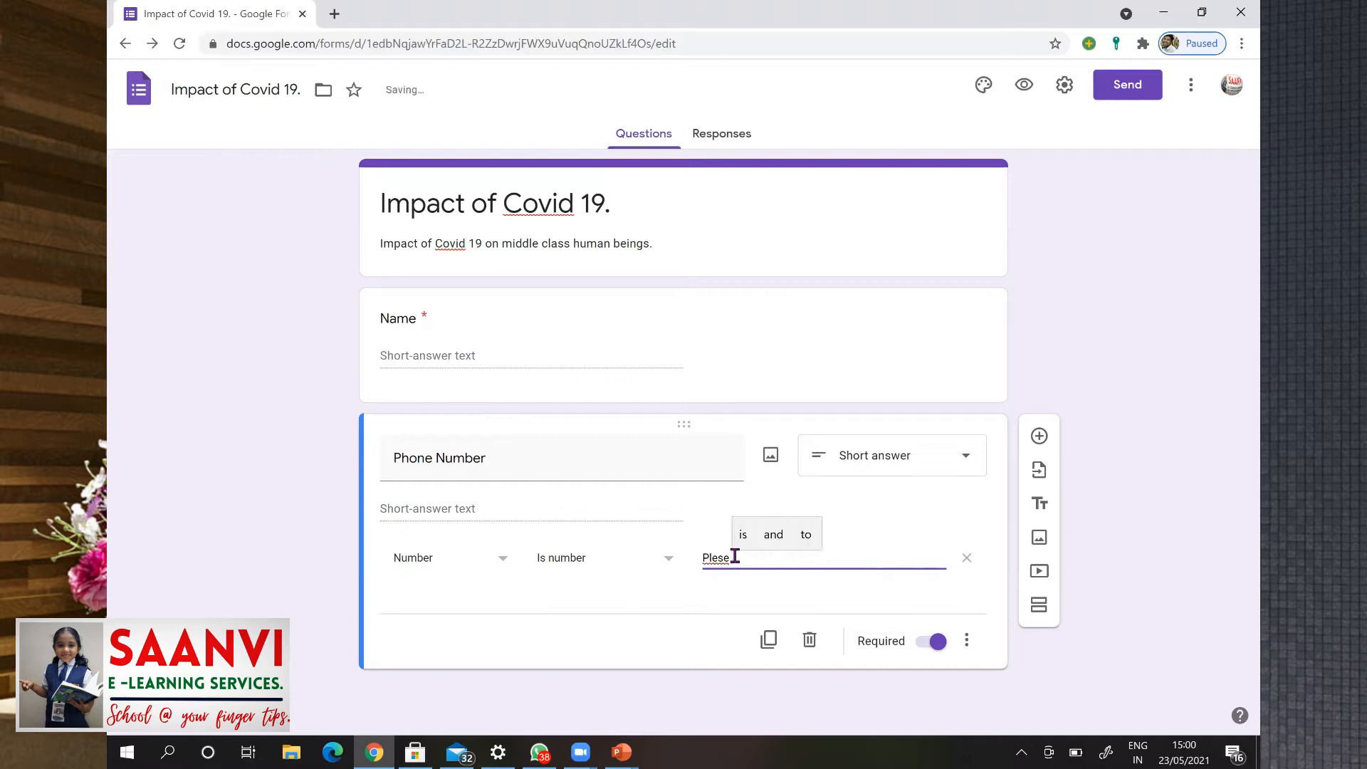
{"action": "key", "text": "BackSpace"}
{"action": "key", "text": "BackSpace"}
{"action": "type", "text": "ase"}
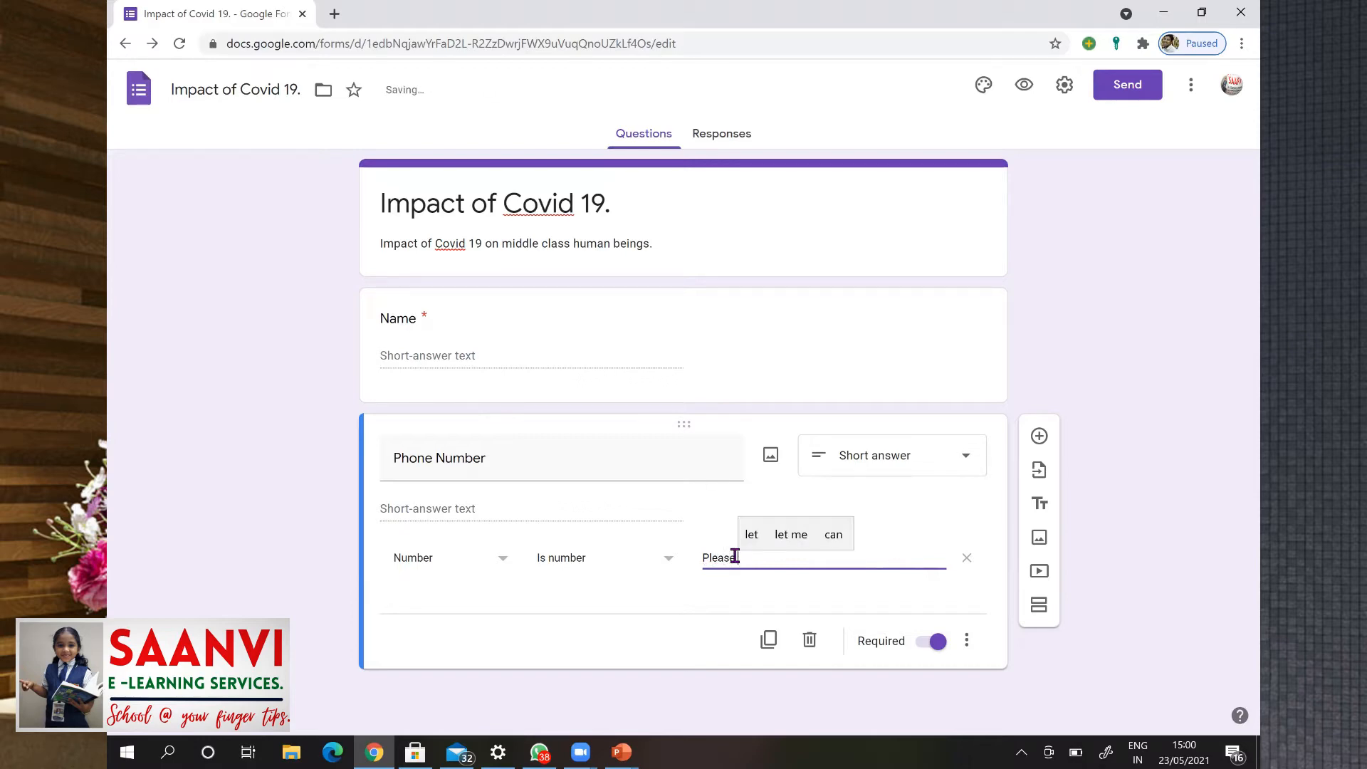
{"action": "type", "text": " enter a "}
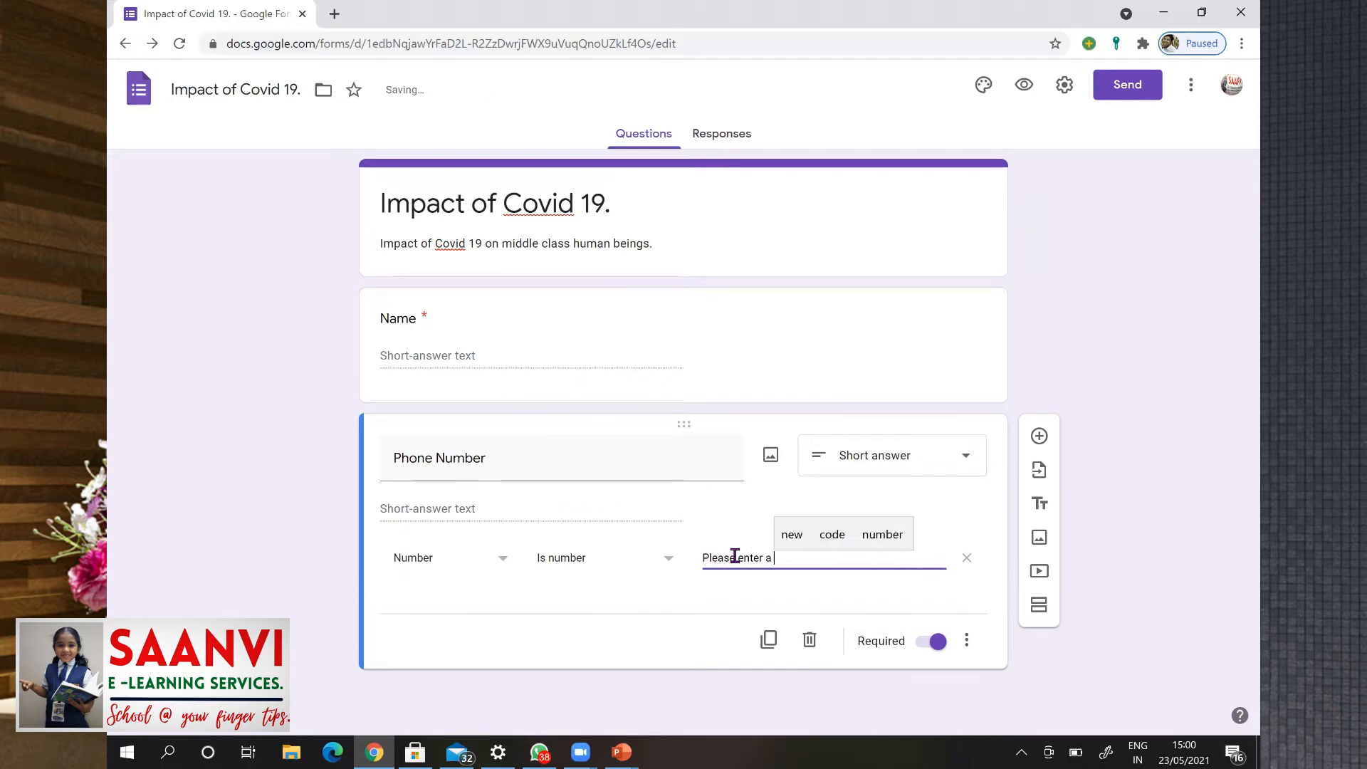
{"action": "type", "text": "valid "}
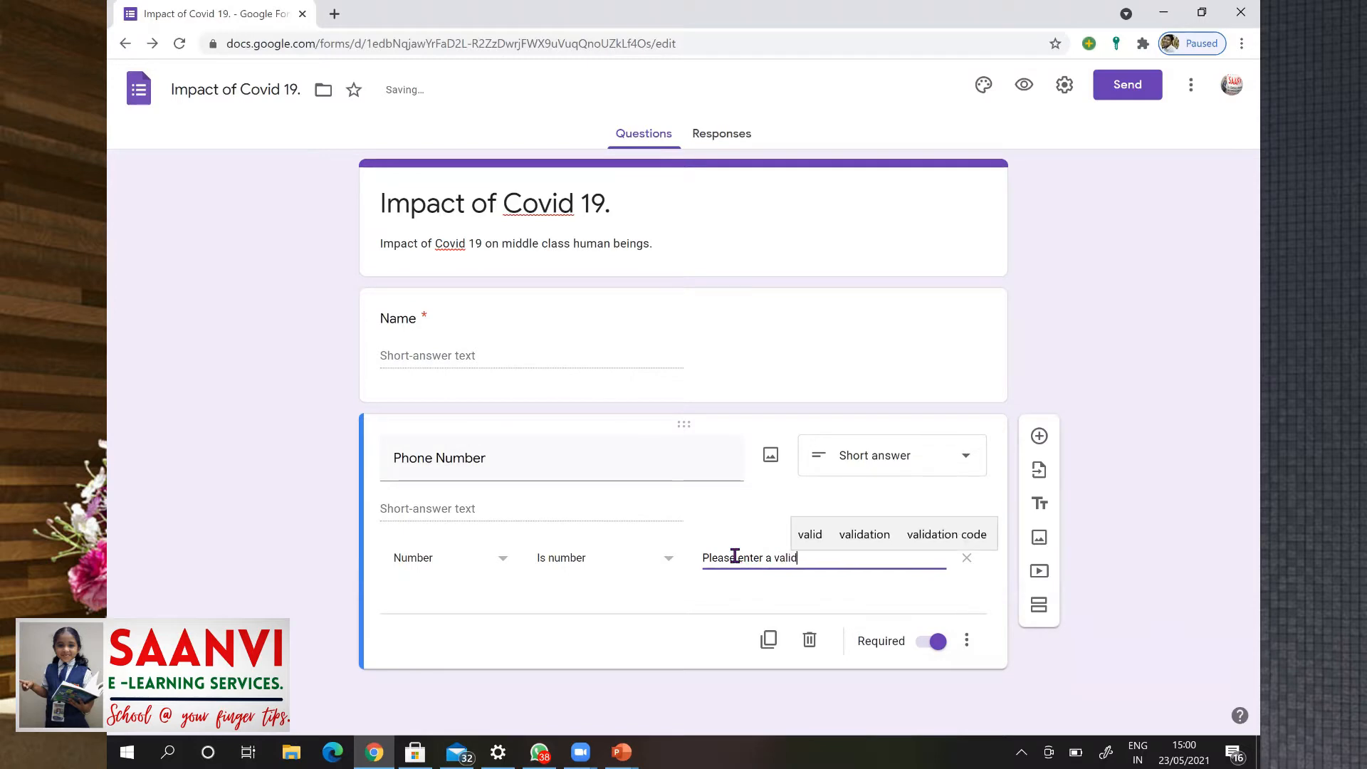
{"action": "type", "text": "number."}
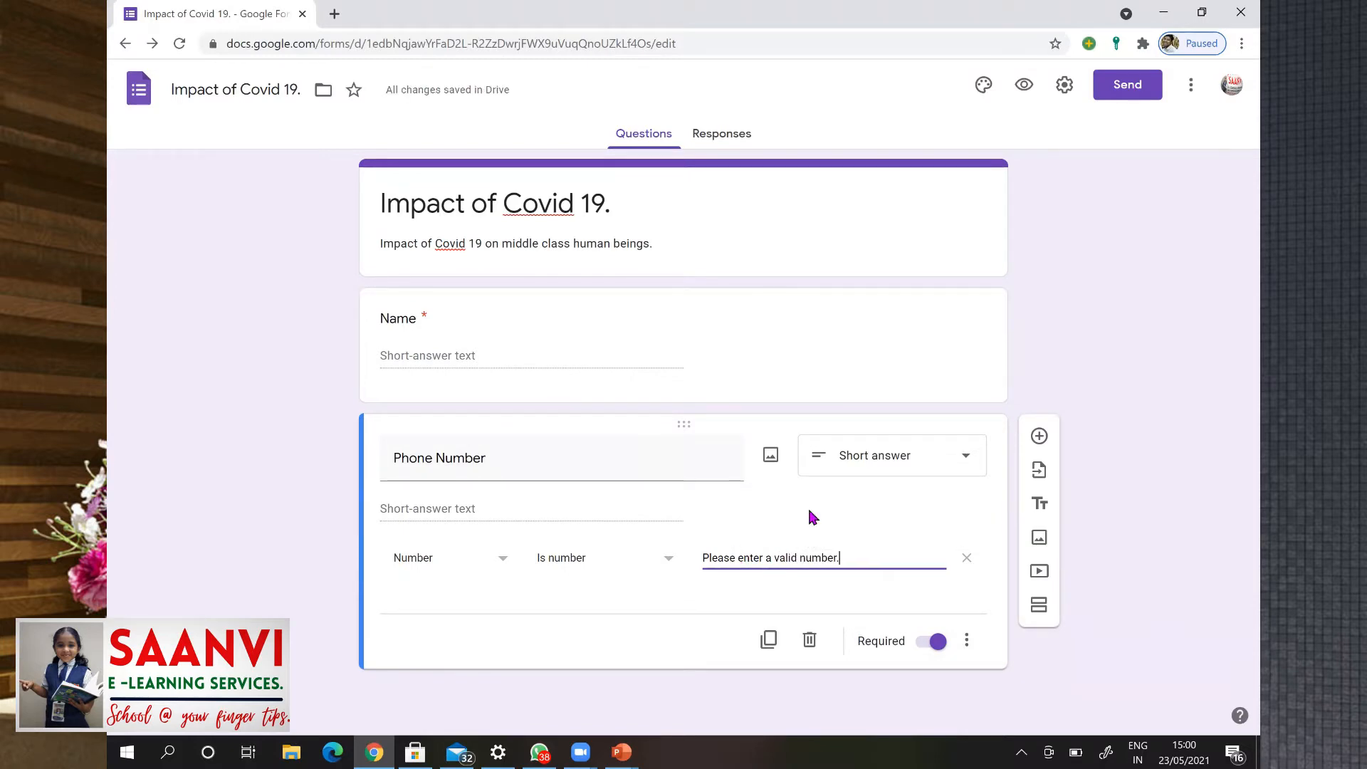
Duplicate the Phone Number question and retitle the copy "Address.".
{"action": "left_click", "coordinate": [769, 641]}
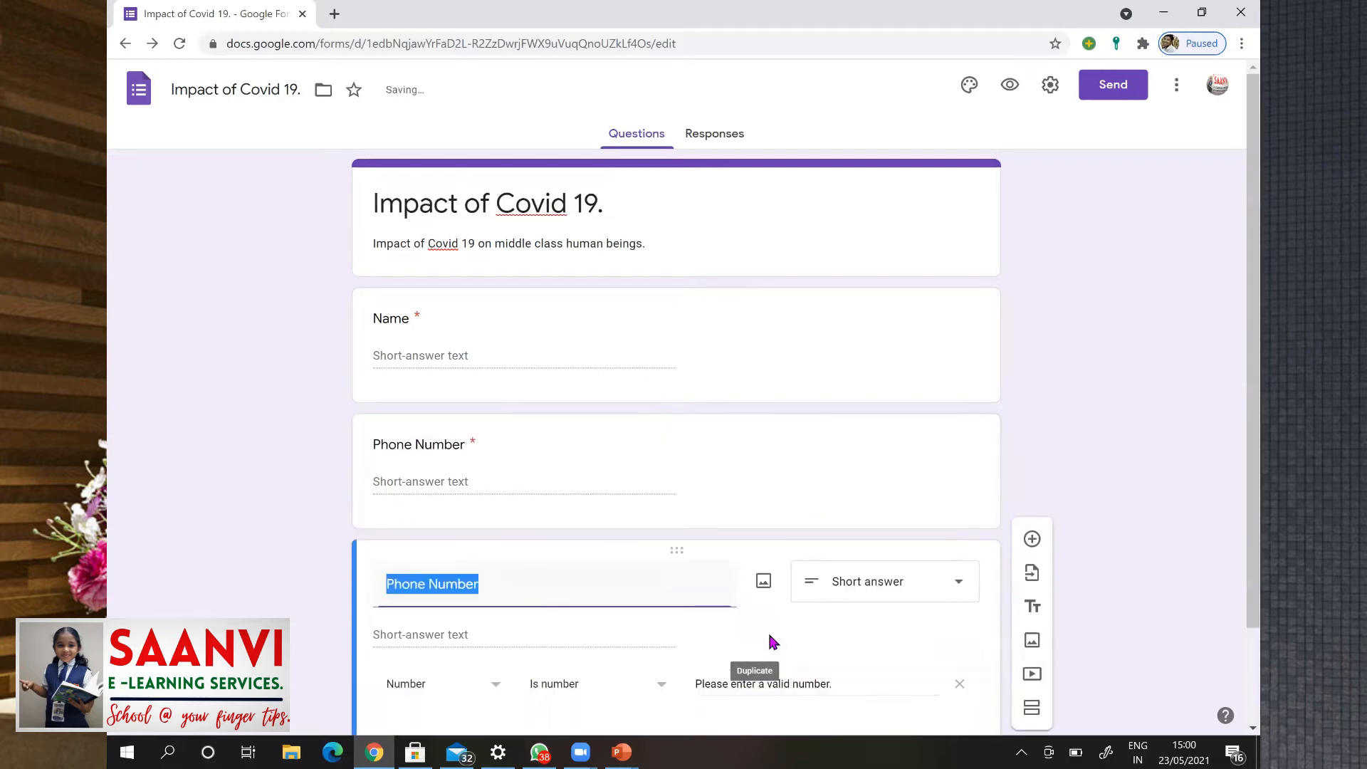
{"action": "type", "text": "Addr"}
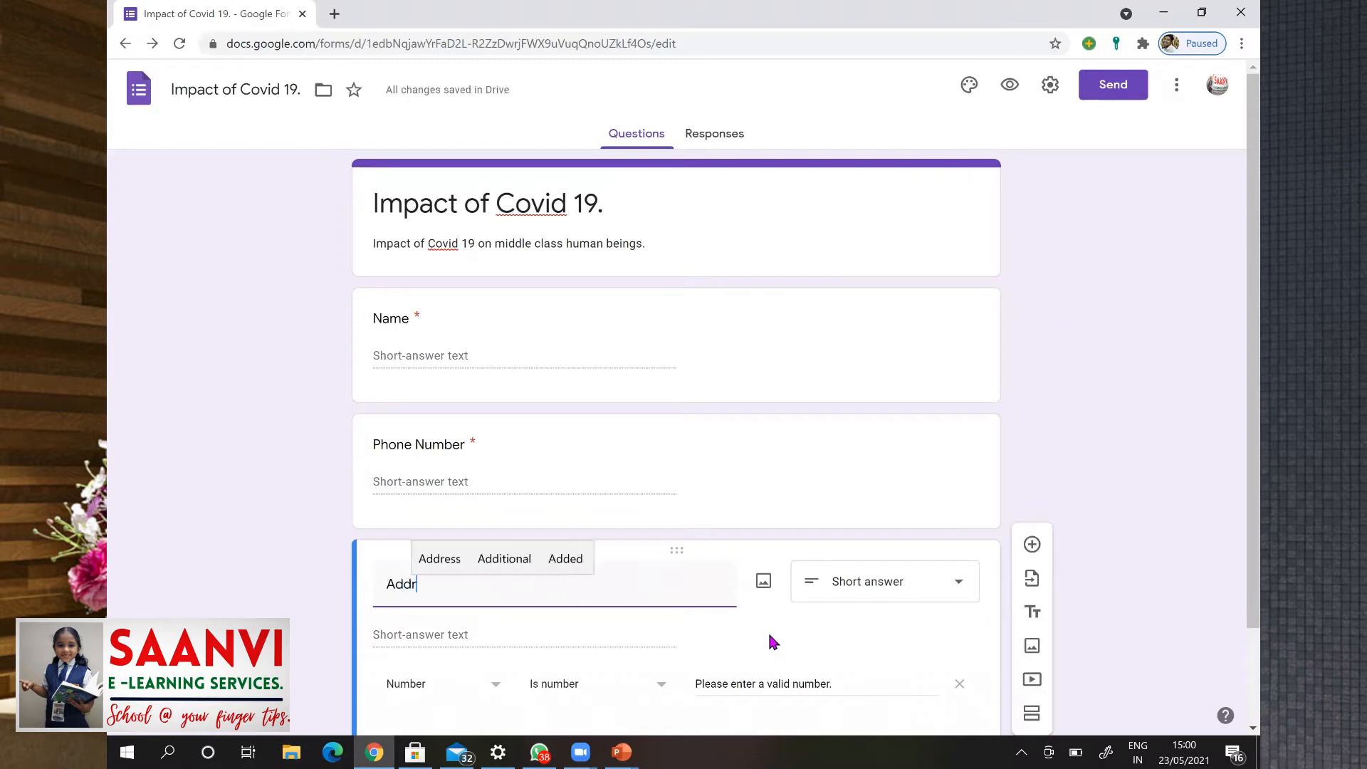
{"action": "type", "text": "ess."}
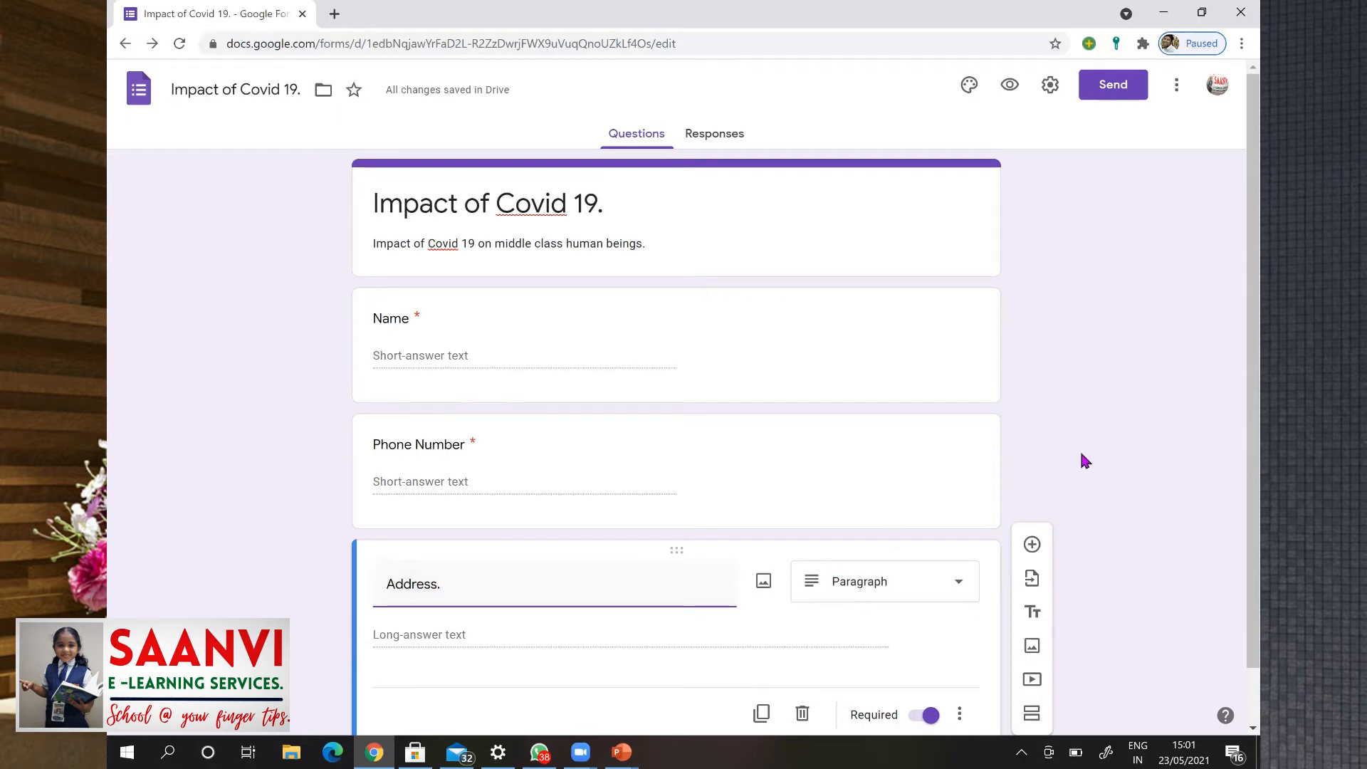
Duplicate the Address question and retitle the copy "Age".
{"action": "scroll", "coordinate": [761, 552], "scroll_direction": "down", "scroll_amount": 1}
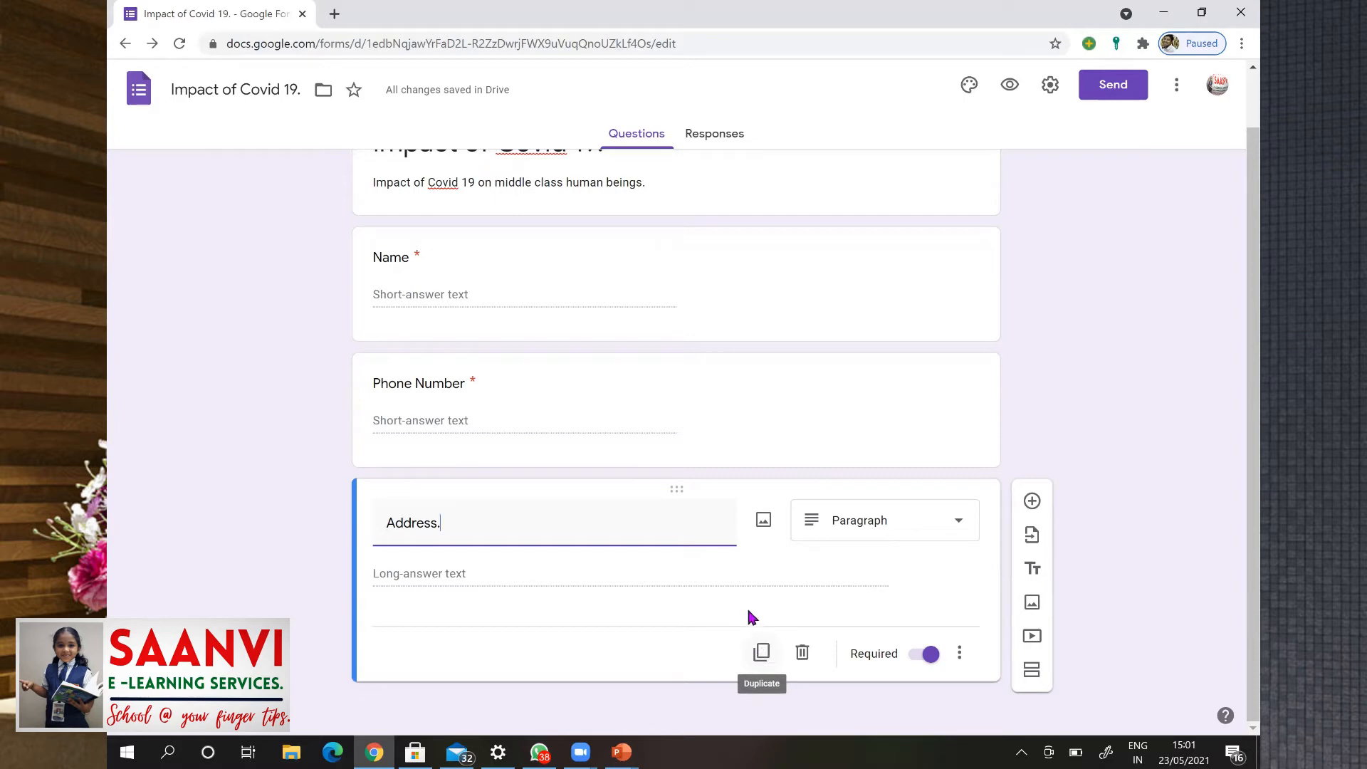
{"action": "left_click", "coordinate": [762, 652]}
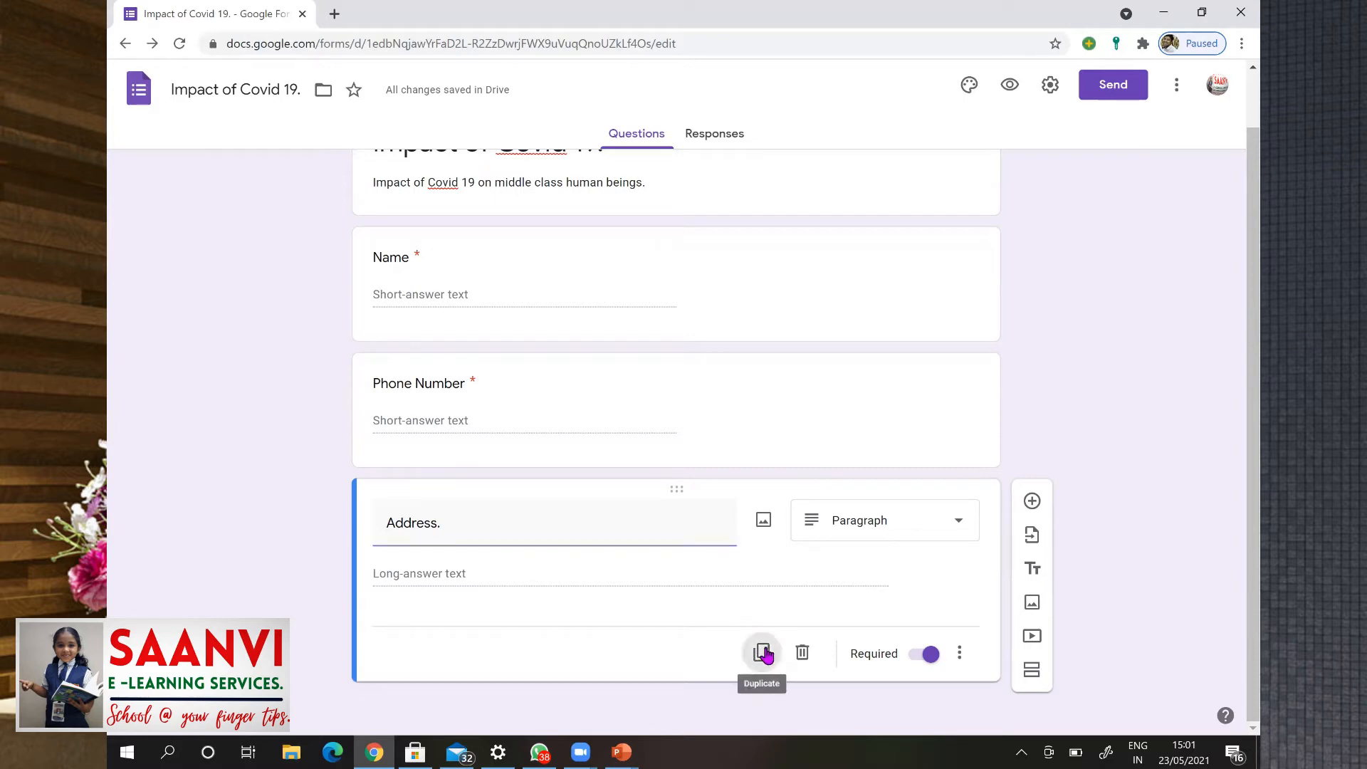
{"action": "type", "text": "Age"}
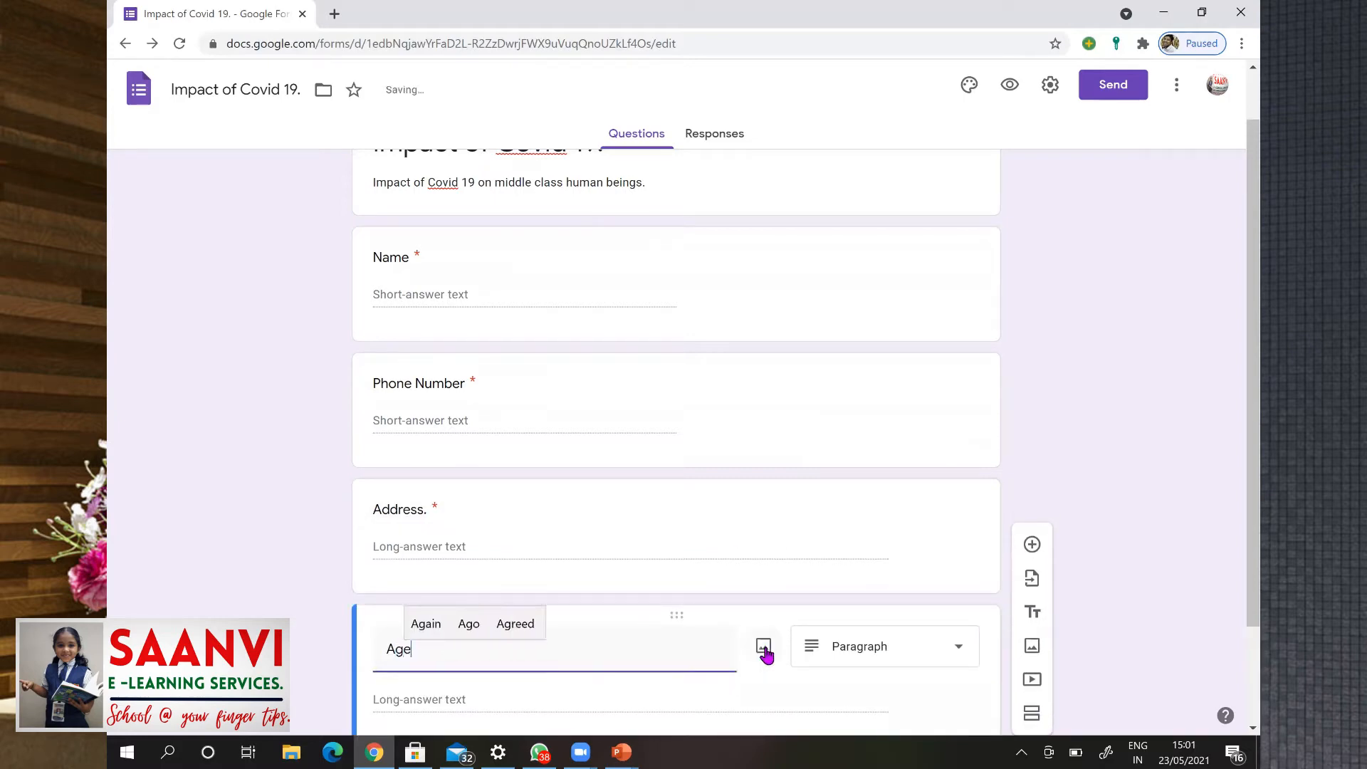
{"action": "key", "text": "Tab"}
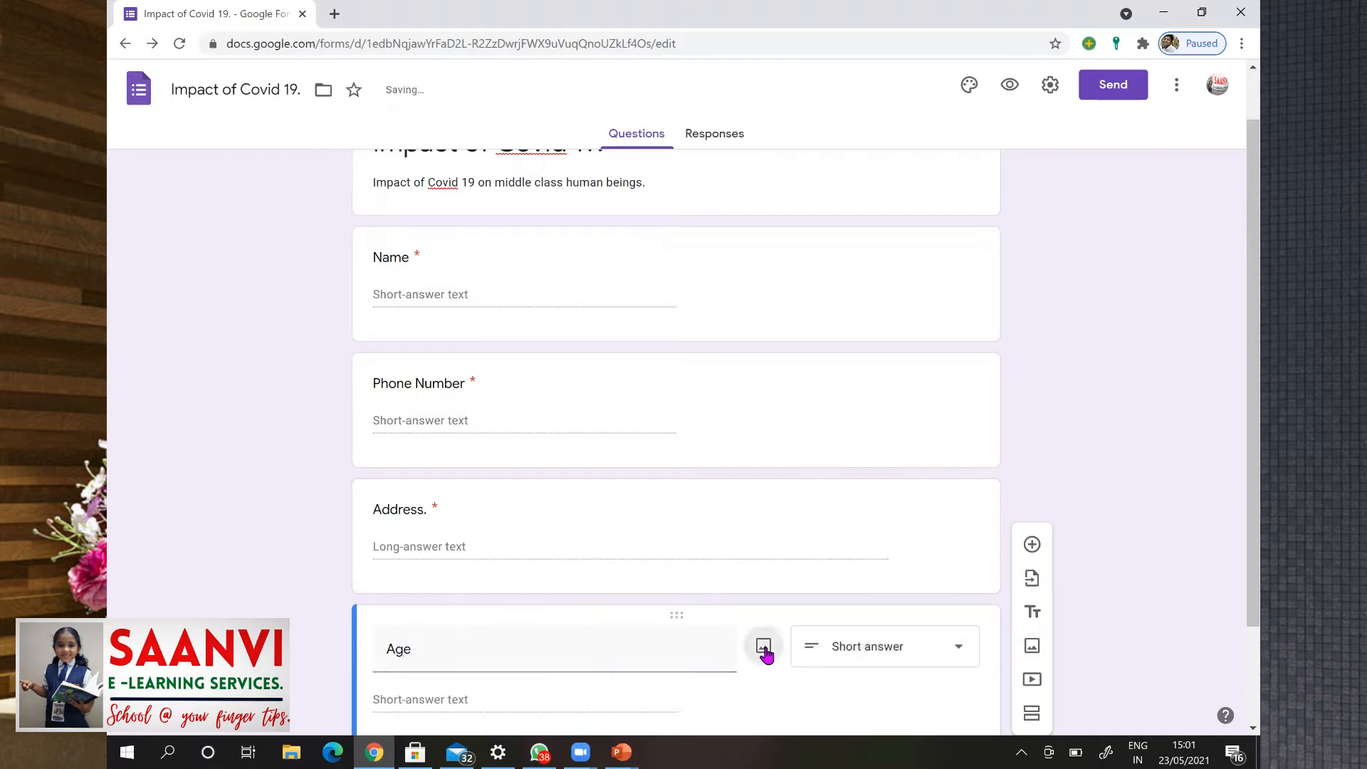
Add response validation to the Age question requiring a number between 20 and 80.
{"action": "scroll", "coordinate": [1237, 456], "scroll_direction": "down", "scroll_amount": 3}
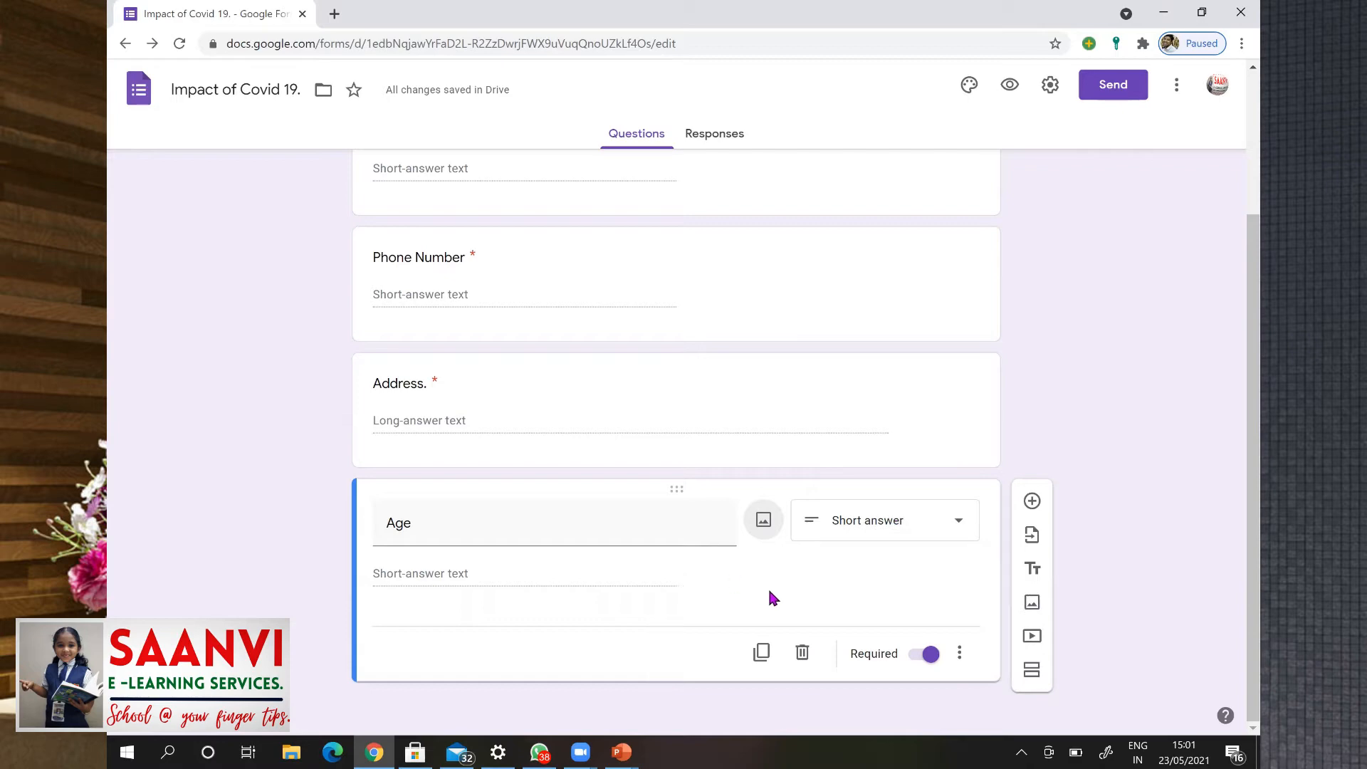
{"action": "left_click", "coordinate": [959, 653]}
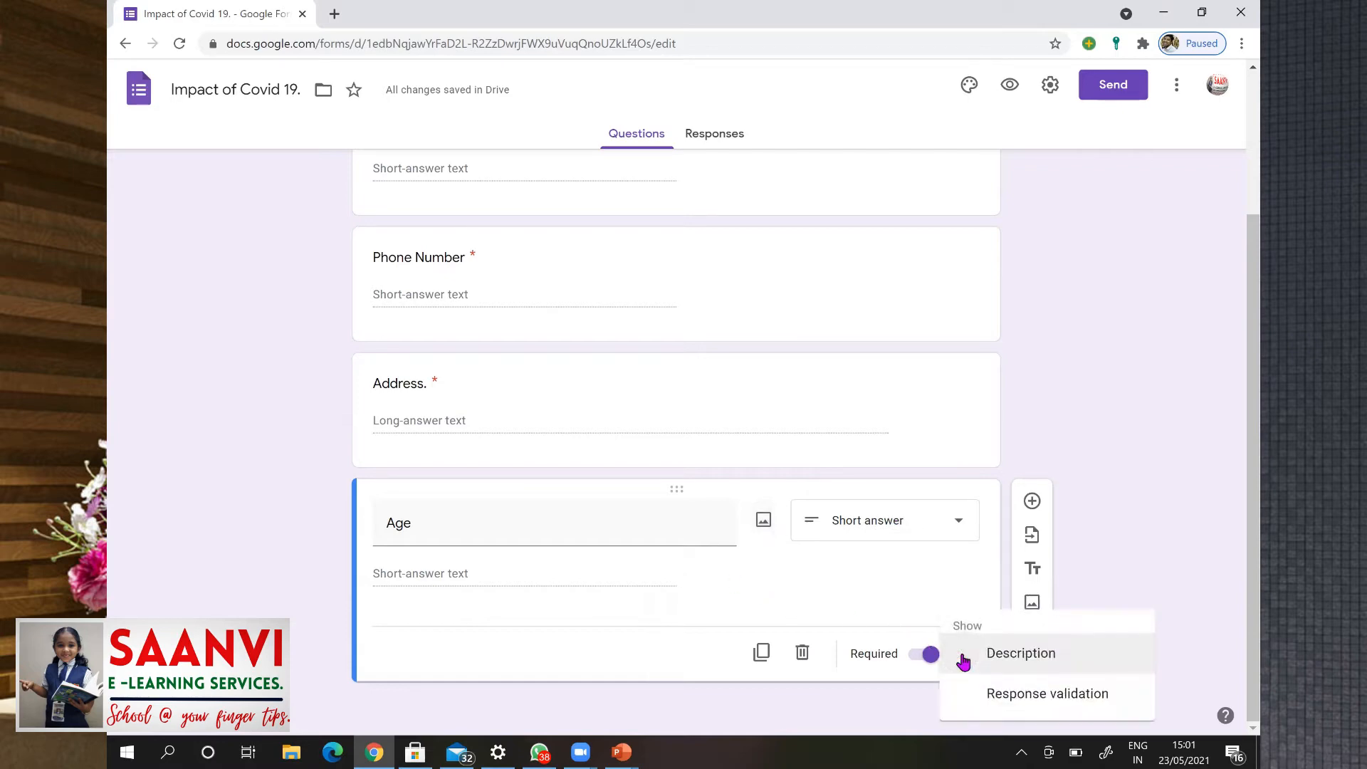
{"action": "left_click", "coordinate": [991, 697]}
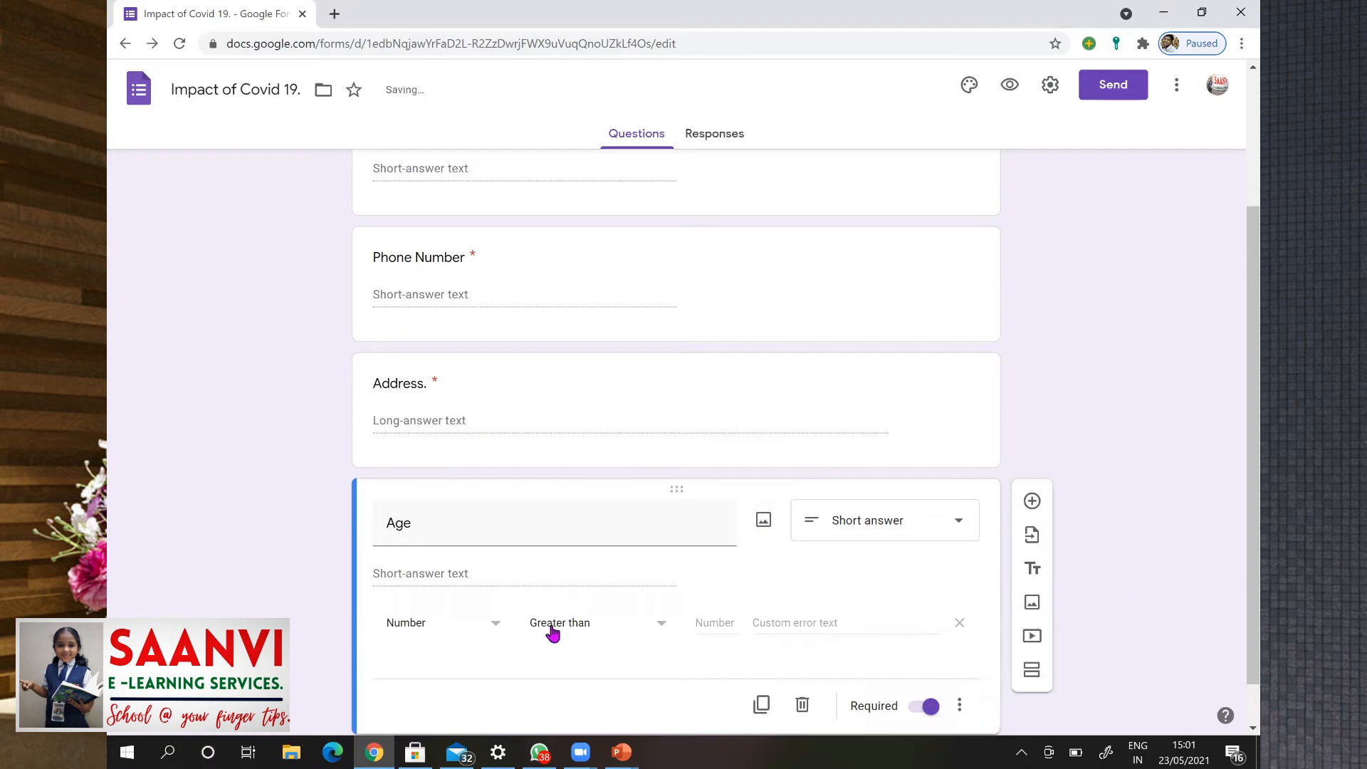
{"action": "left_click", "coordinate": [661, 626]}
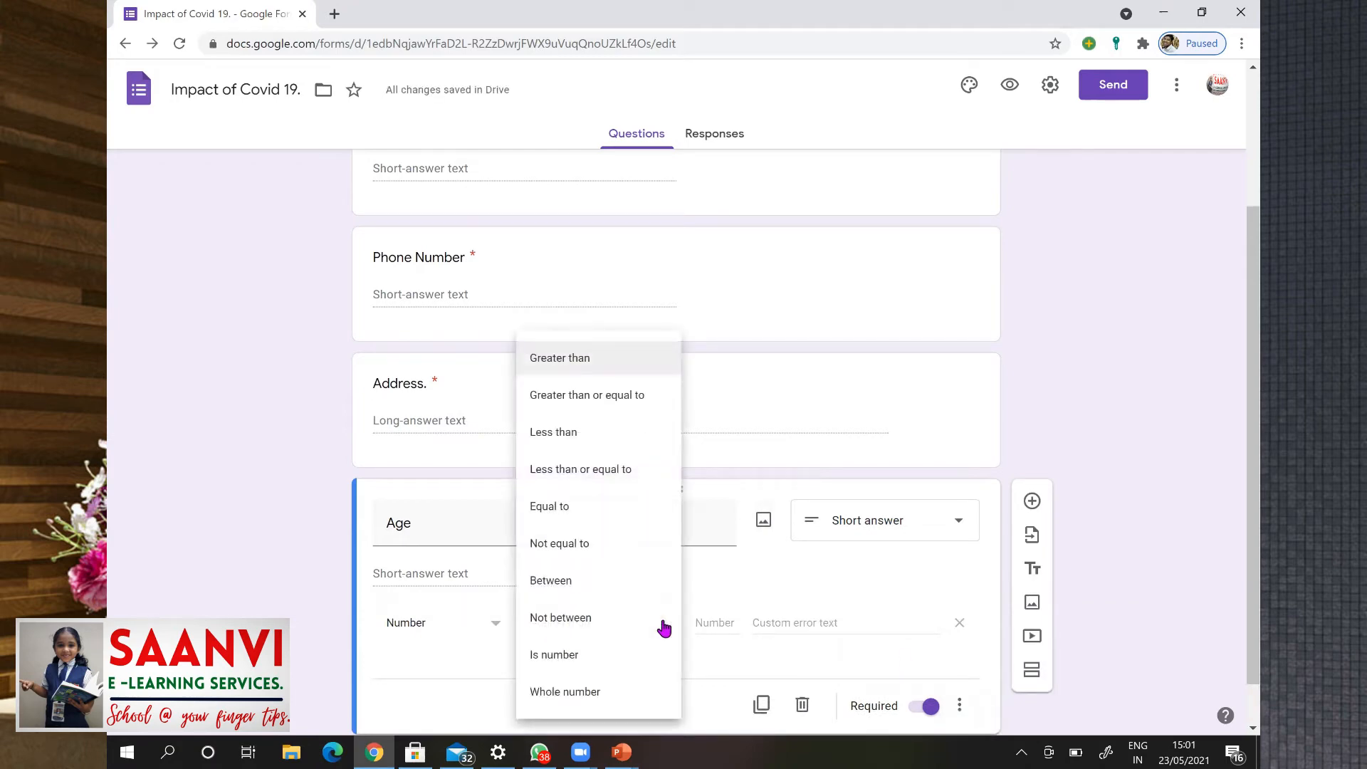
{"action": "left_click", "coordinate": [626, 582]}
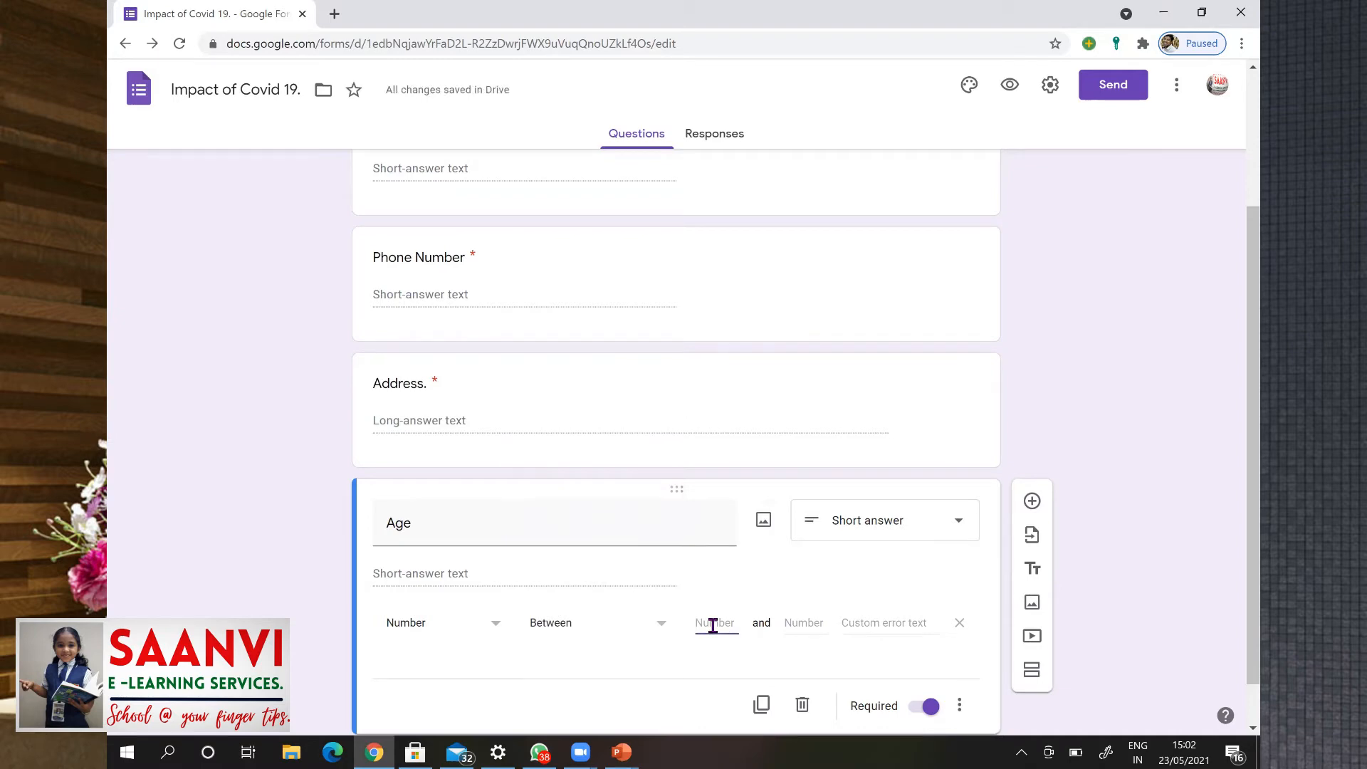
{"action": "type", "text": "20"}
{"action": "left_click", "coordinate": [809, 624]}
{"action": "type", "text": "80"}
Set the Age validation's custom error text to "You are not eligible to participate in the survey.".
{"action": "left_click", "coordinate": [864, 622]}
{"action": "type", "text": "You are not eligil"}
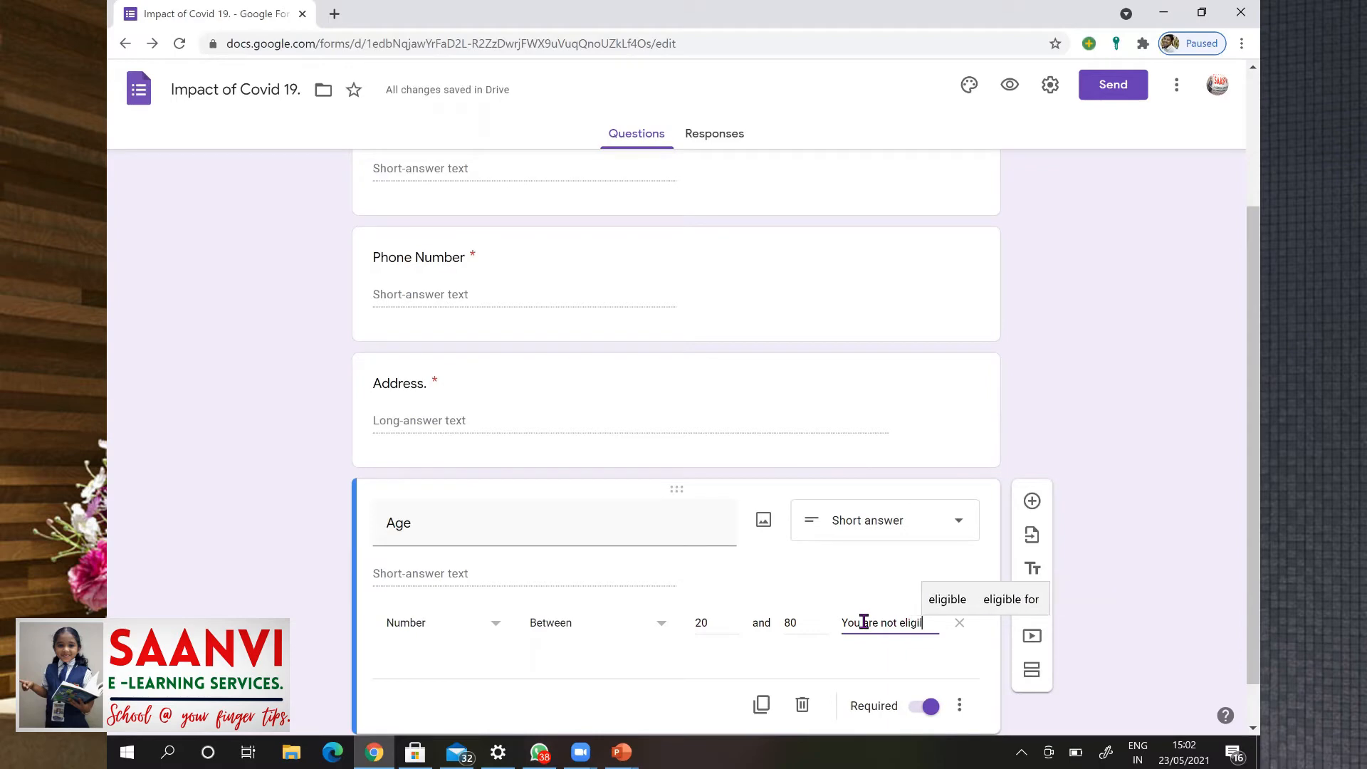
{"action": "key", "text": "BackSpace"}
{"action": "type", "text": "ble to participate"}
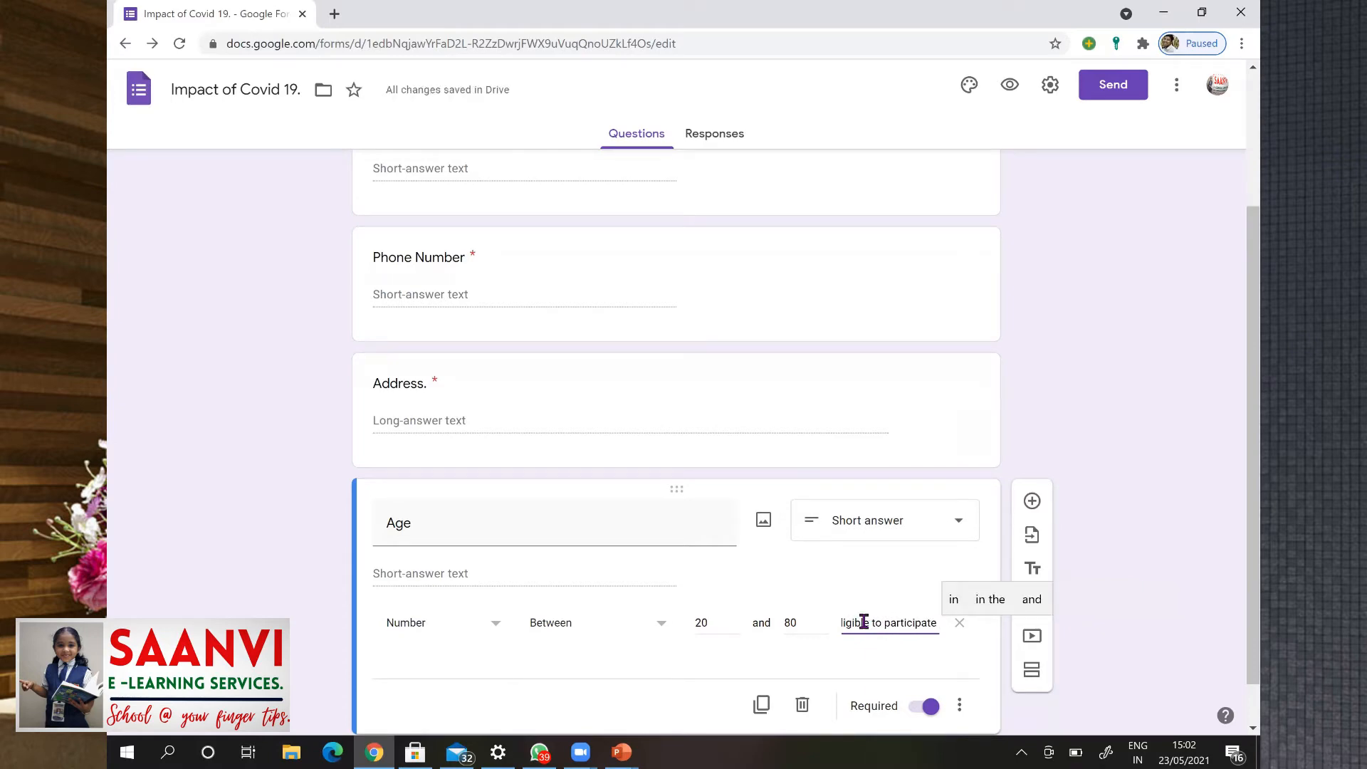
{"action": "type", "text": " in the survey."}
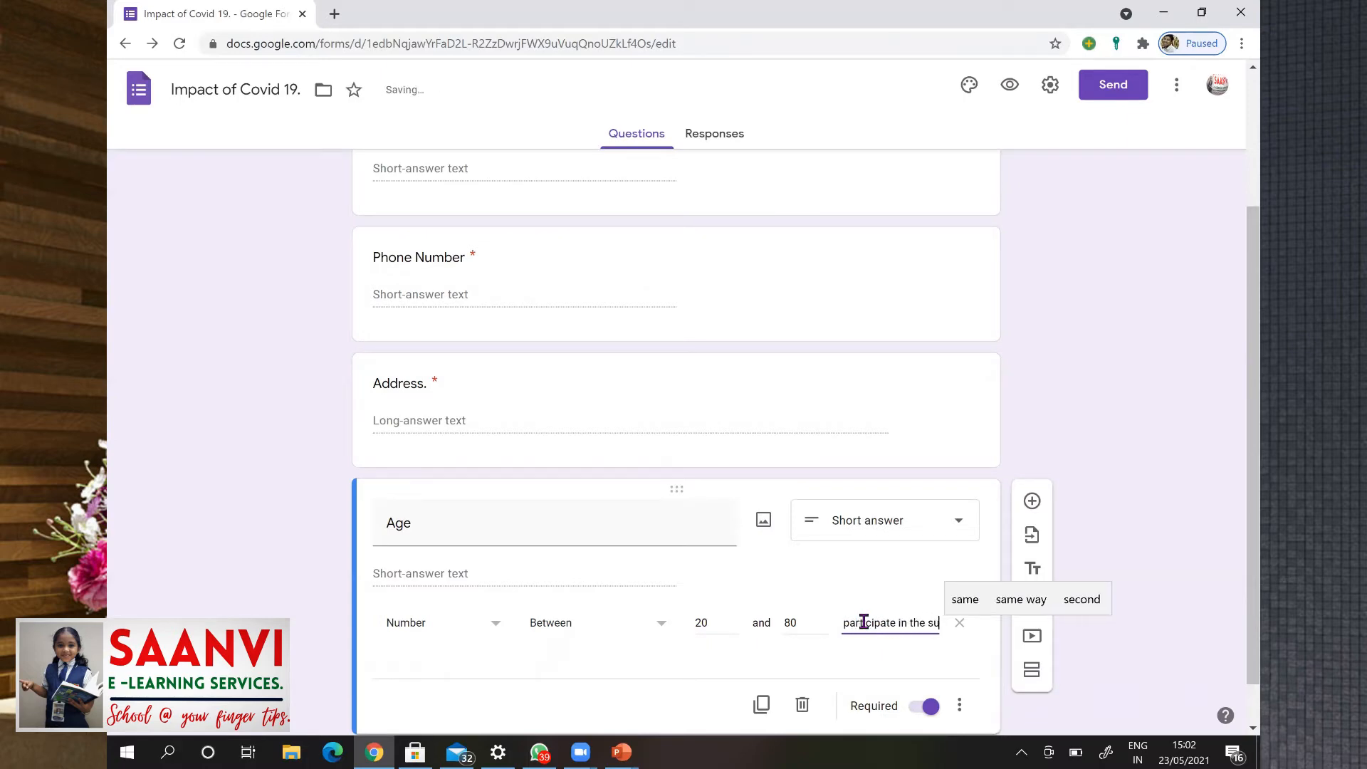
Duplicate the Age question as a multiple-choice question titled "Gendre" with the options Male and Female.
{"action": "left_click", "coordinate": [763, 709]}
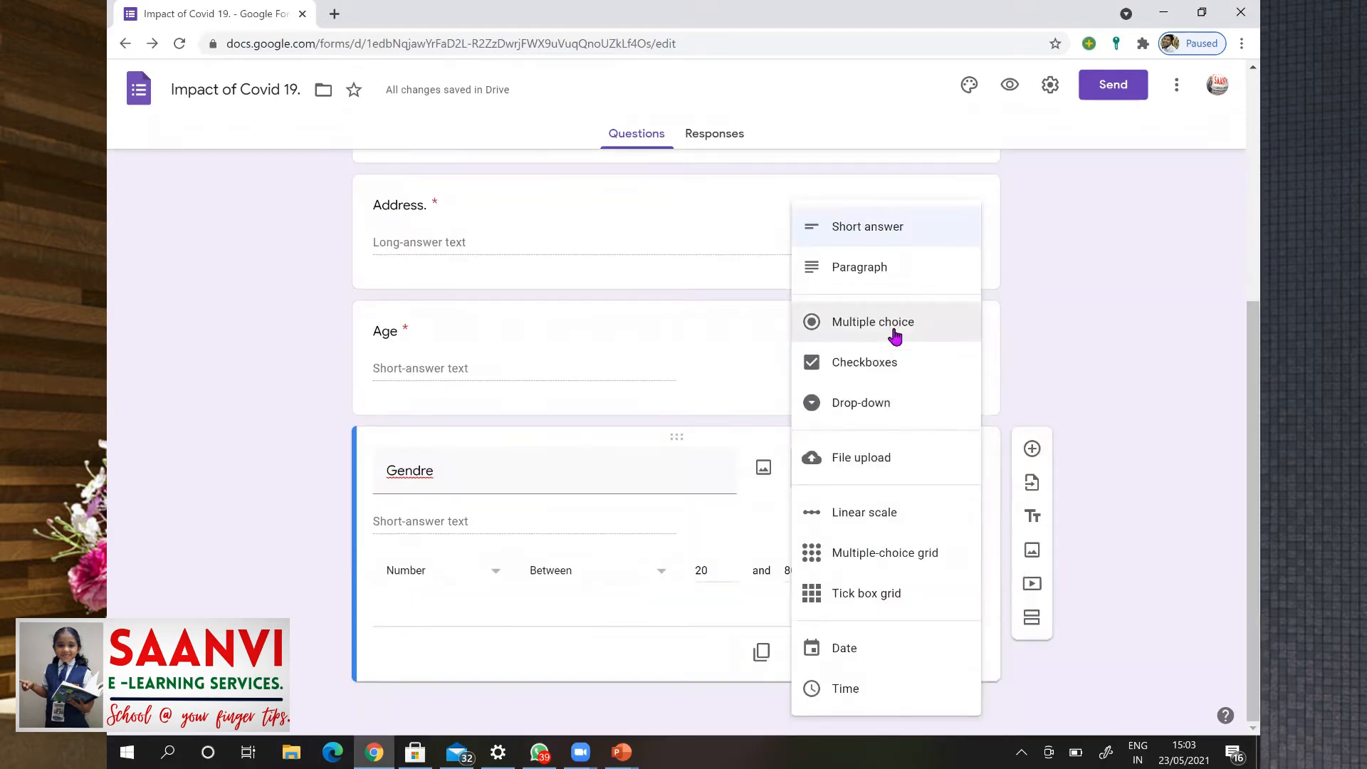
{"action": "left_click", "coordinate": [895, 333]}
{"action": "left_click", "coordinate": [438, 554]}
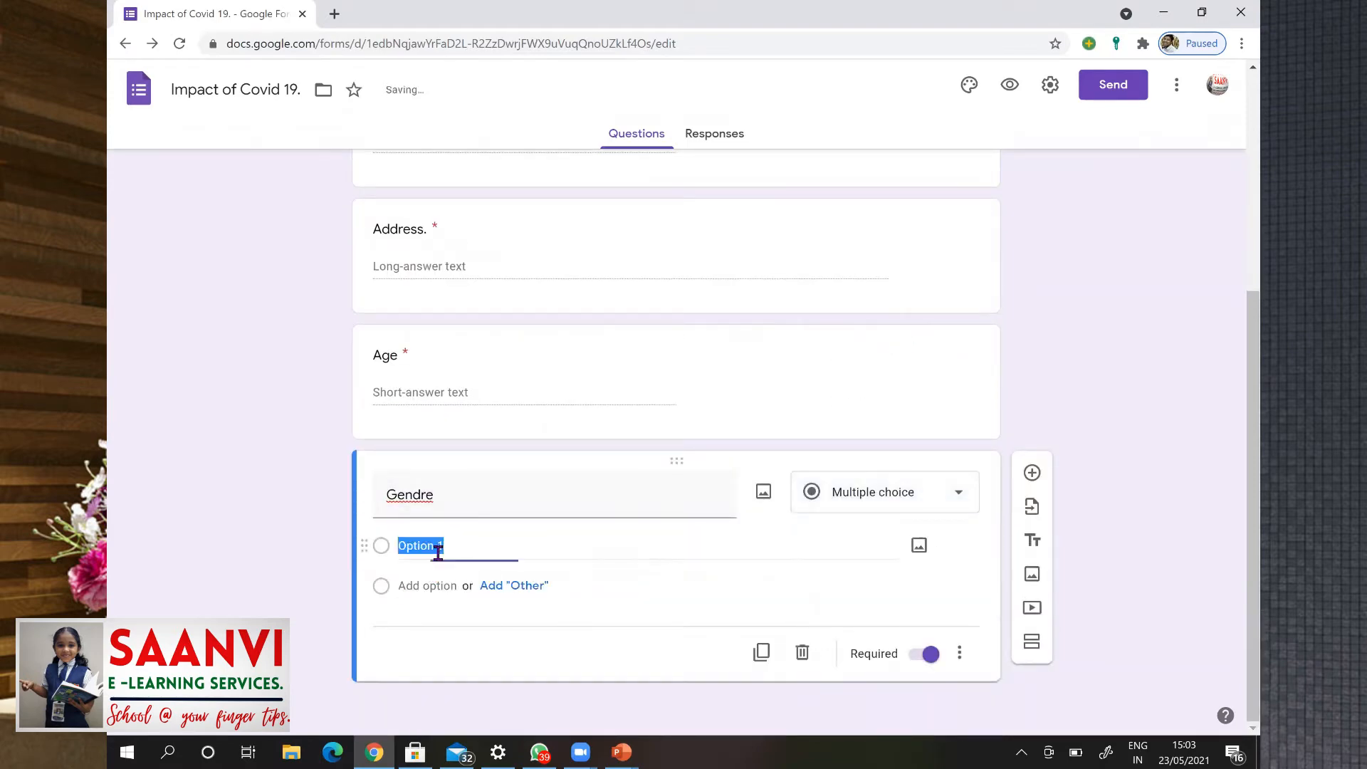
{"action": "type", "text": "Male"}
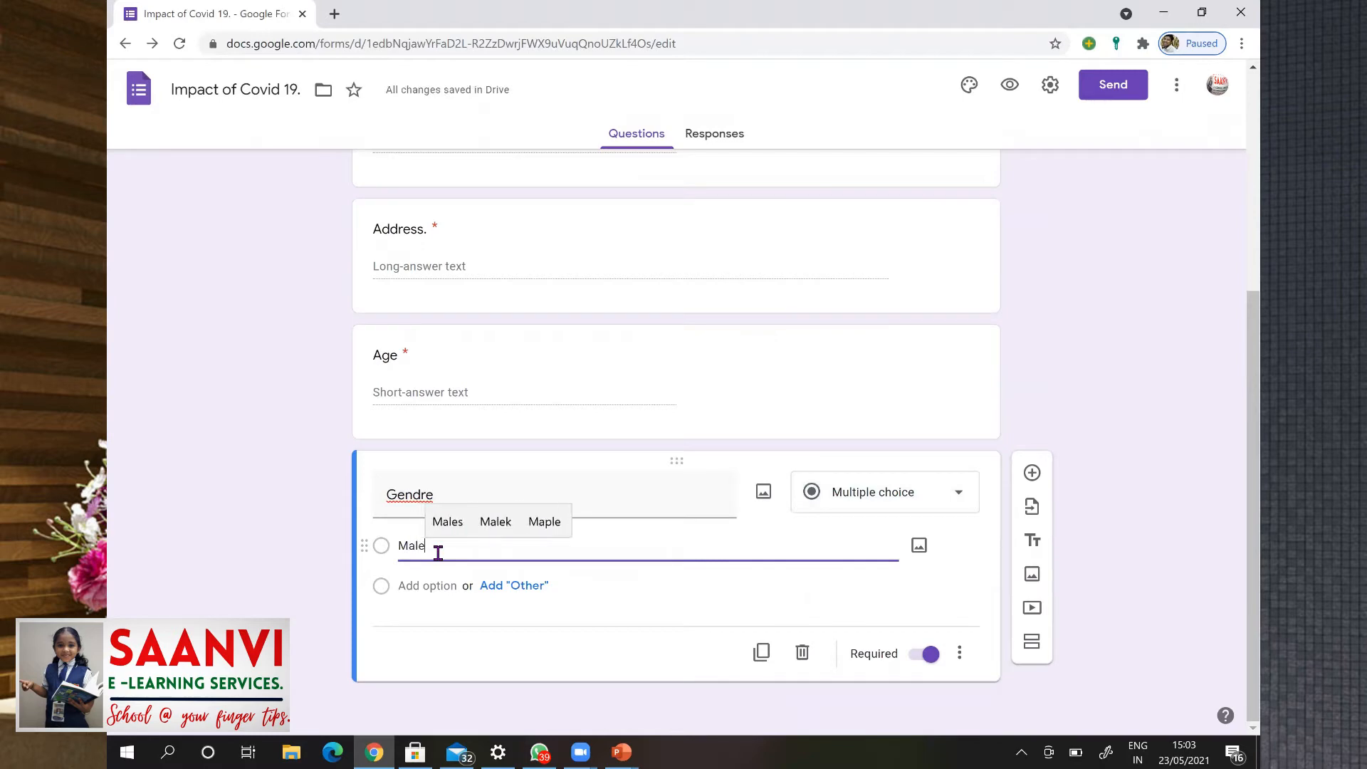
{"action": "key", "text": "Tab"}
{"action": "key", "text": "Tab"}
{"action": "type", "text": "Female"}
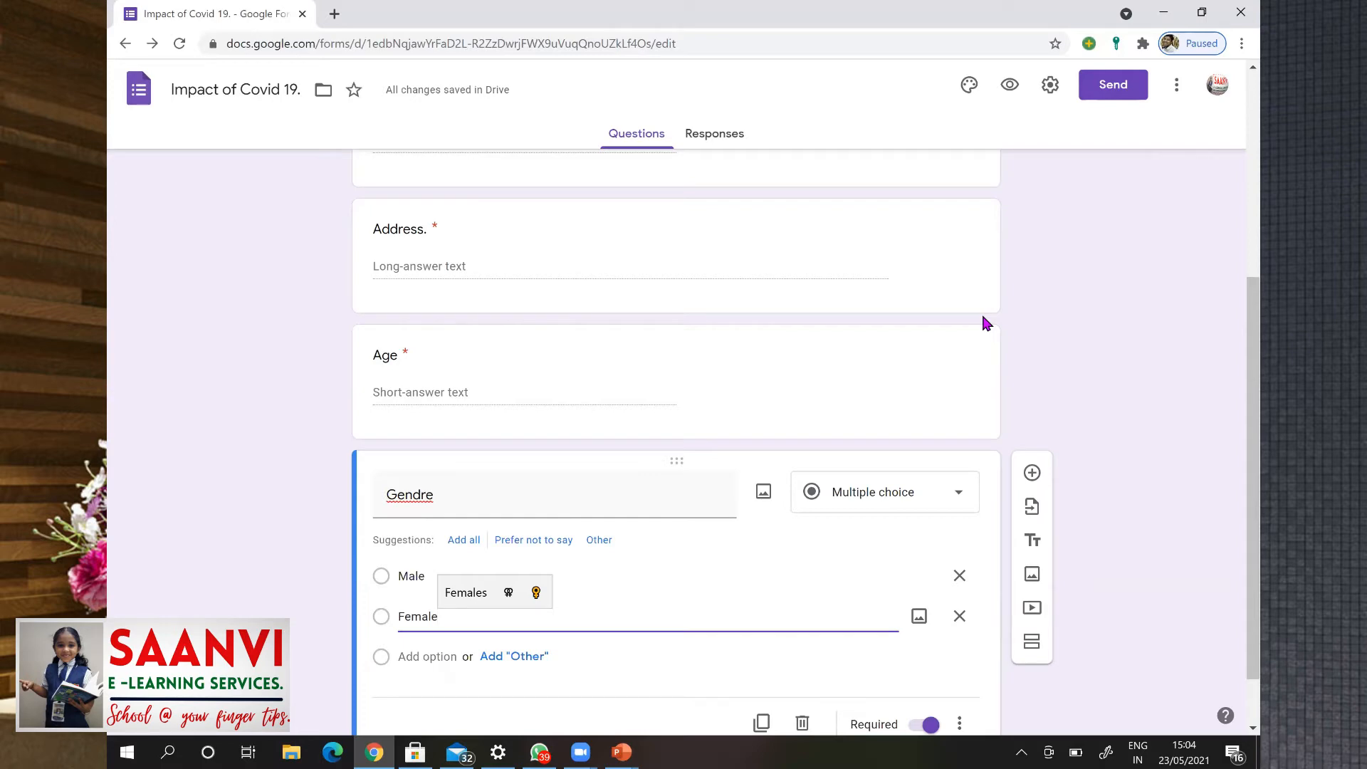
Add a new section after the Gendre question and title it "Impact of Covid 19.".
{"action": "left_click", "coordinate": [1033, 645]}
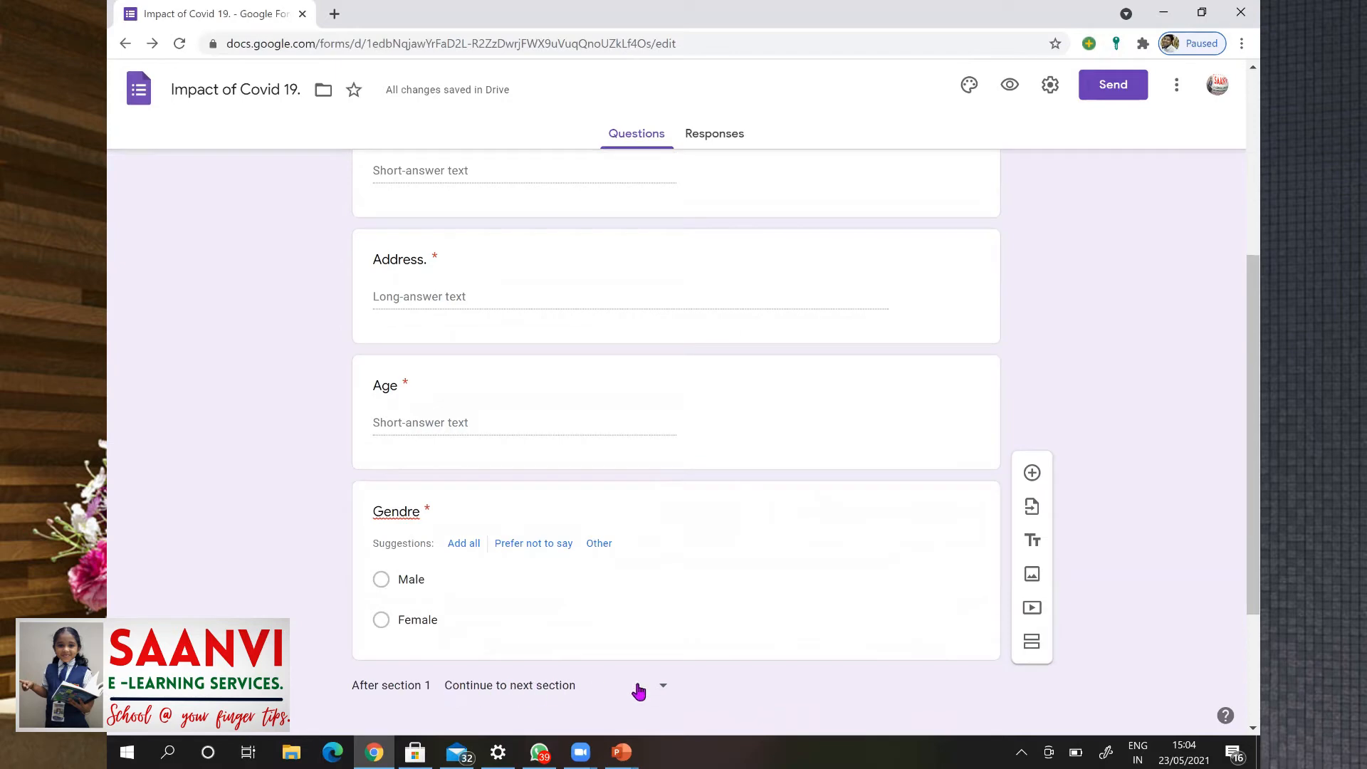
{"action": "left_click", "coordinate": [658, 688]}
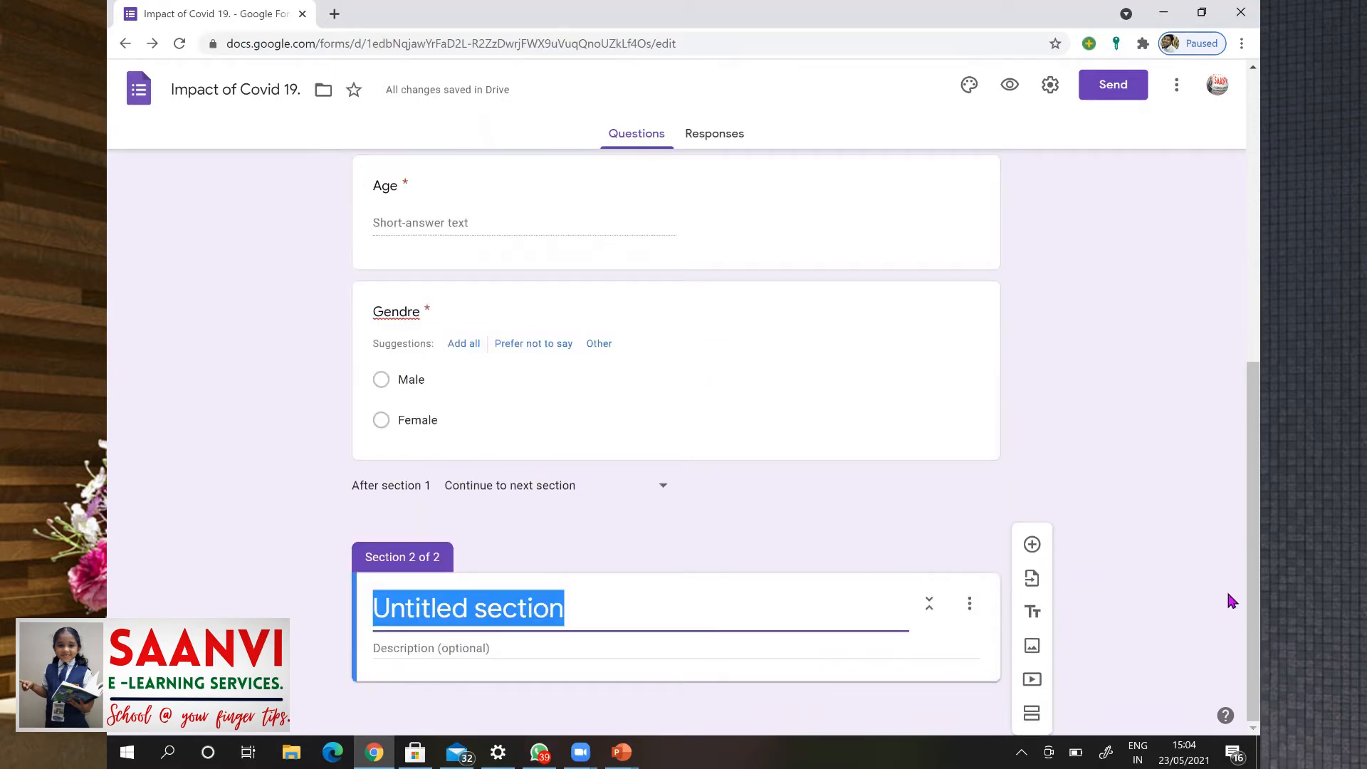
{"action": "type", "text": "Impac"}
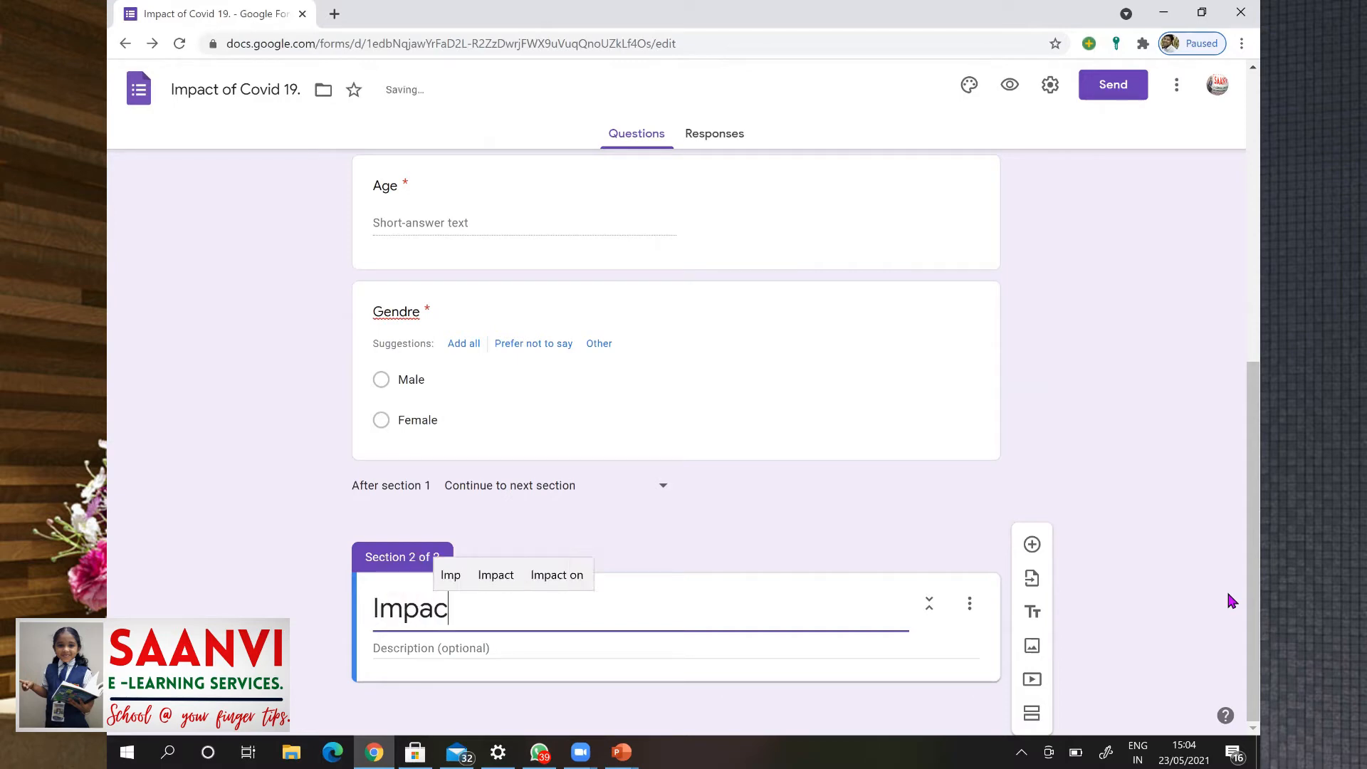
{"action": "type", "text": "t of Co"}
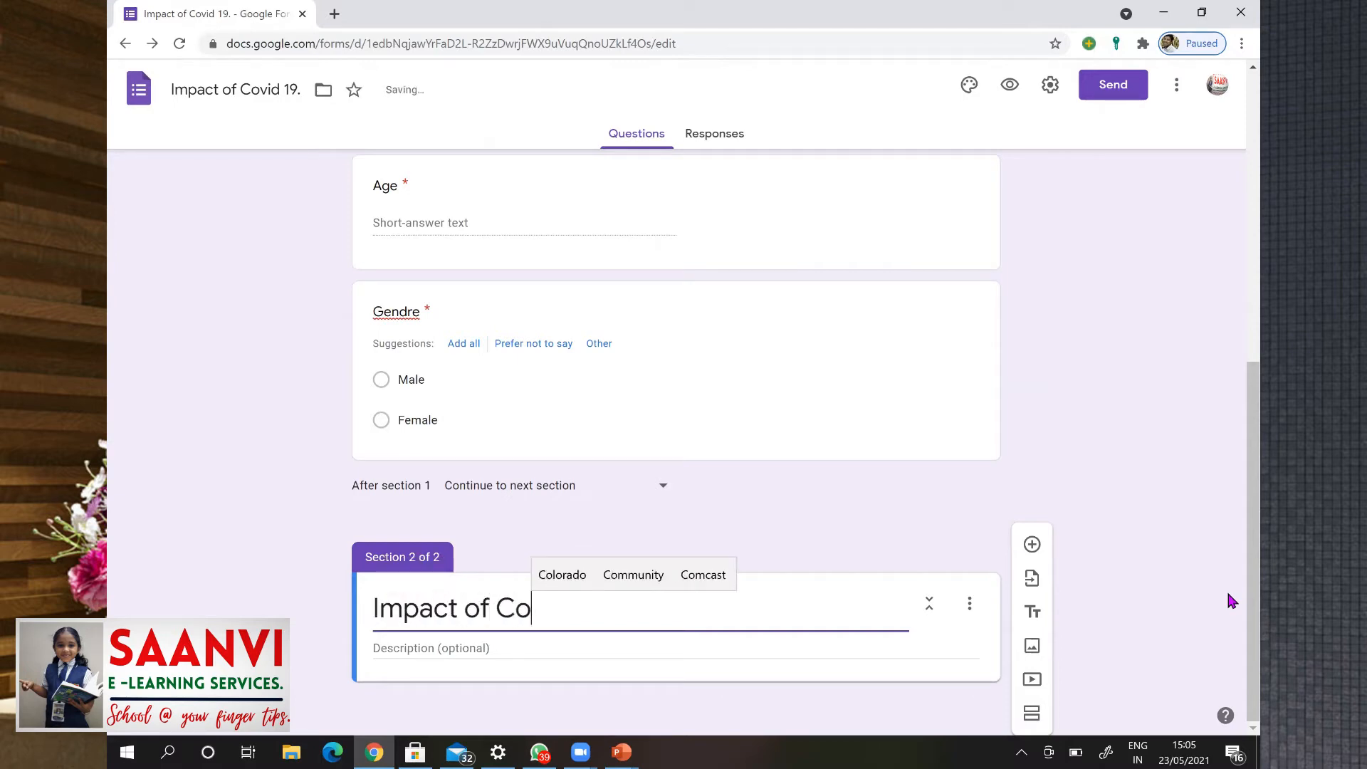
{"action": "type", "text": "vid 1"}
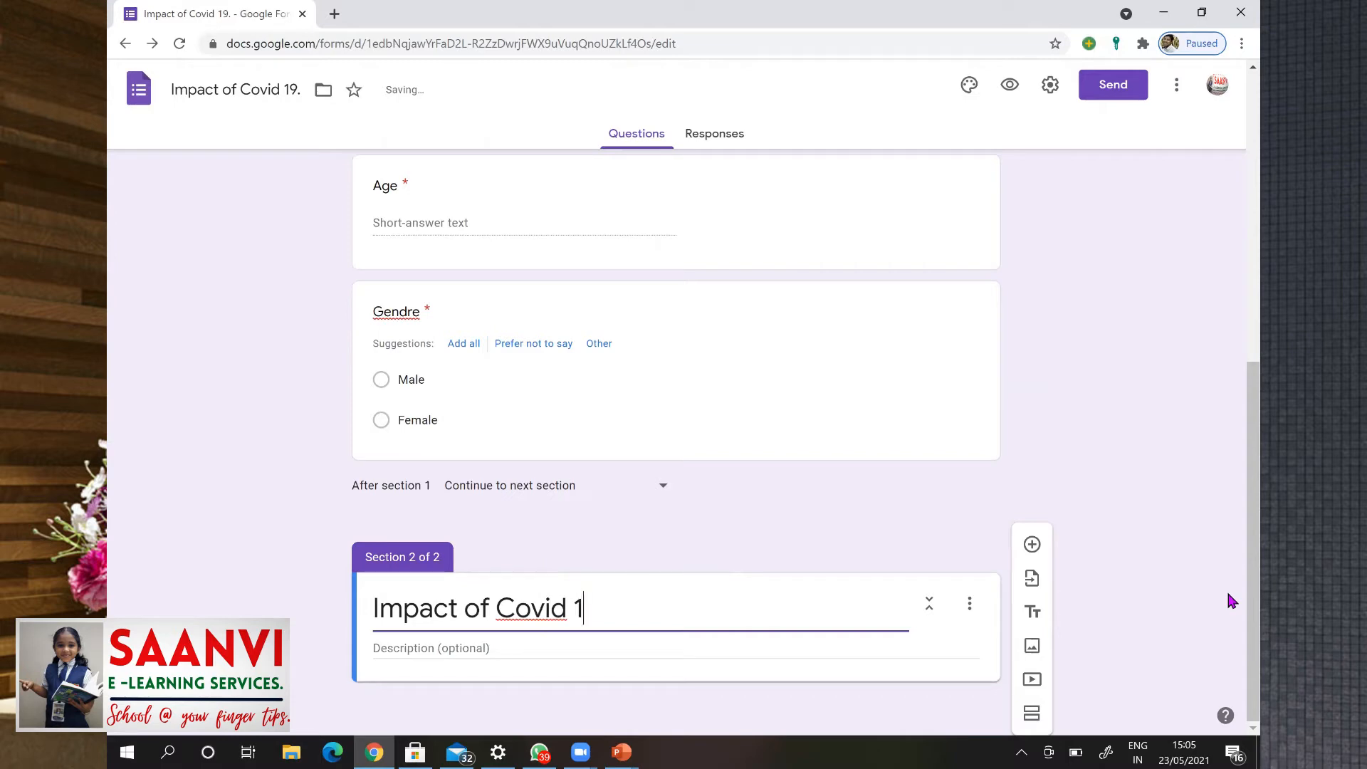
{"action": "type", "text": "9."}
Add a multiple-choice question titled "Profession" to section 2.
{"action": "left_click", "coordinate": [1032, 546]}
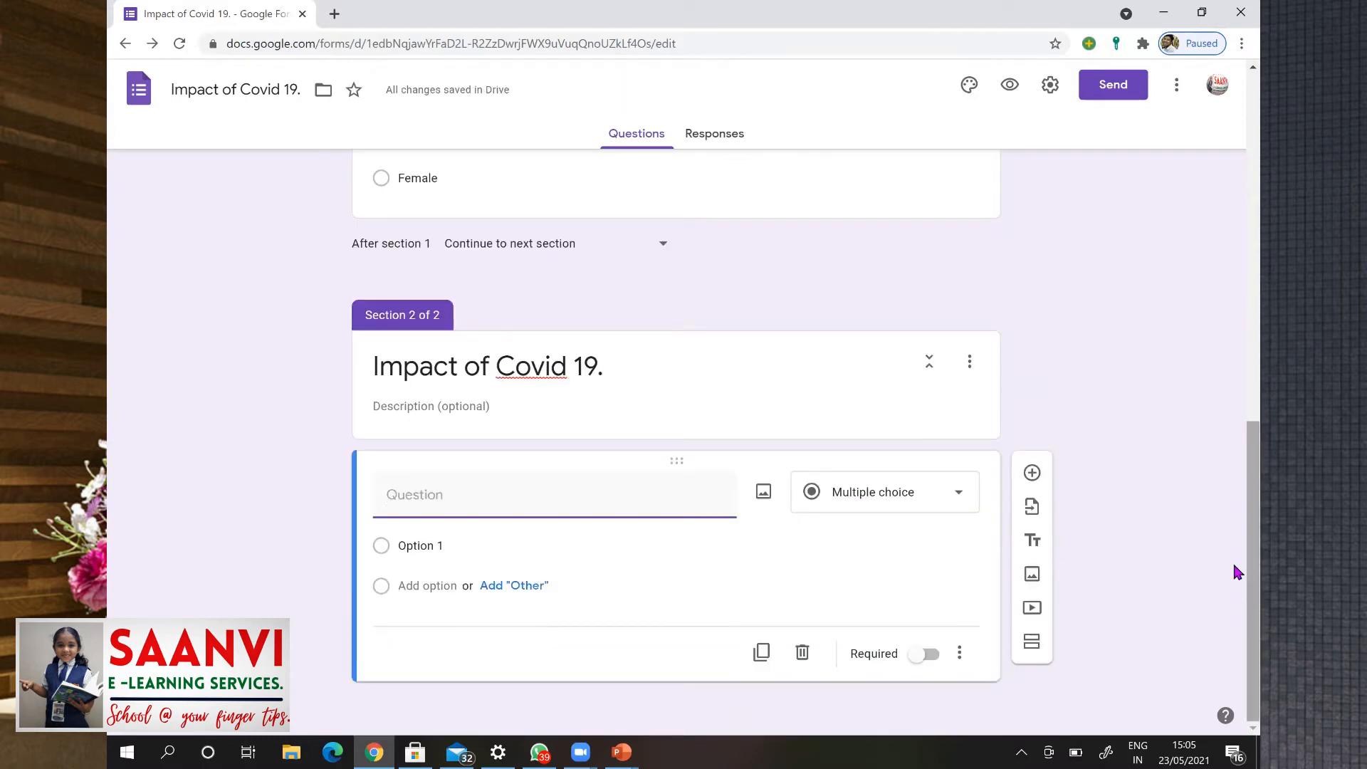
{"action": "type", "text": "Profession"}
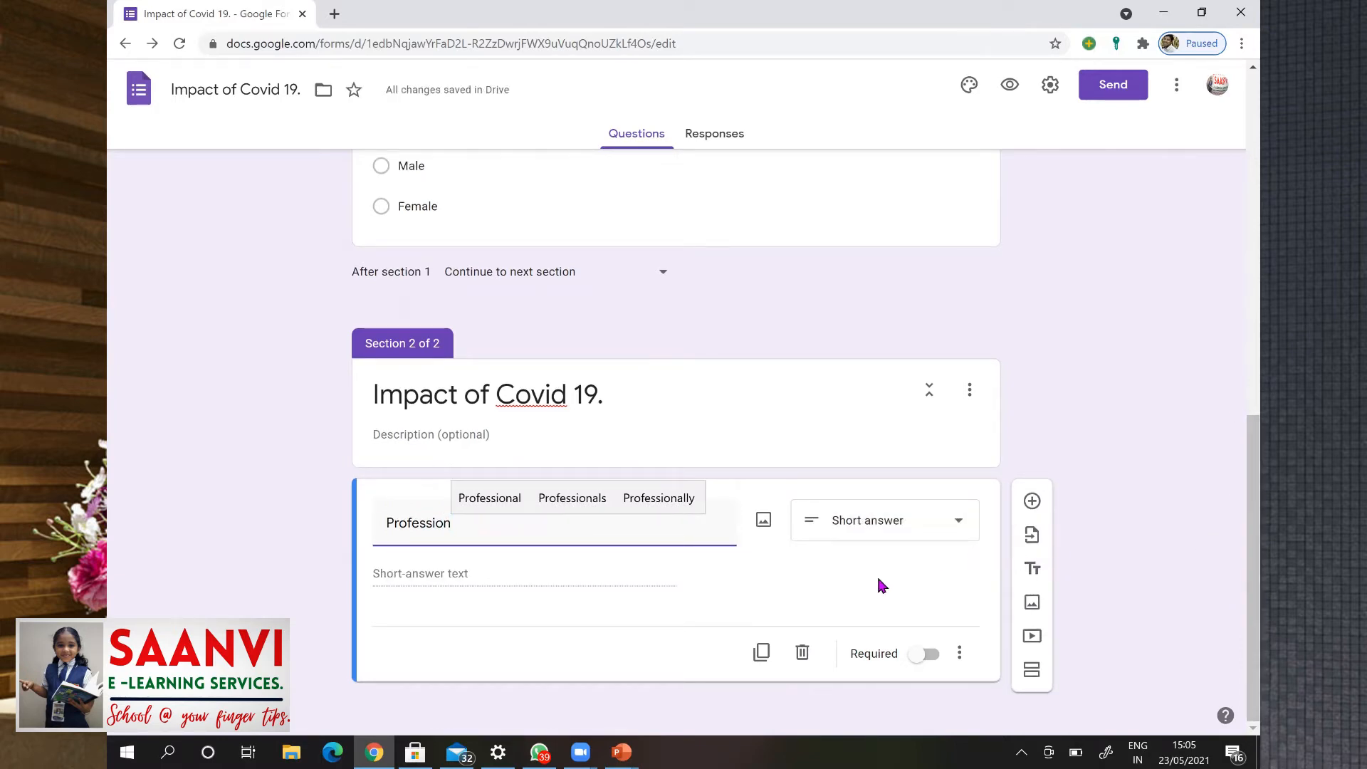
{"action": "left_click", "coordinate": [911, 522]}
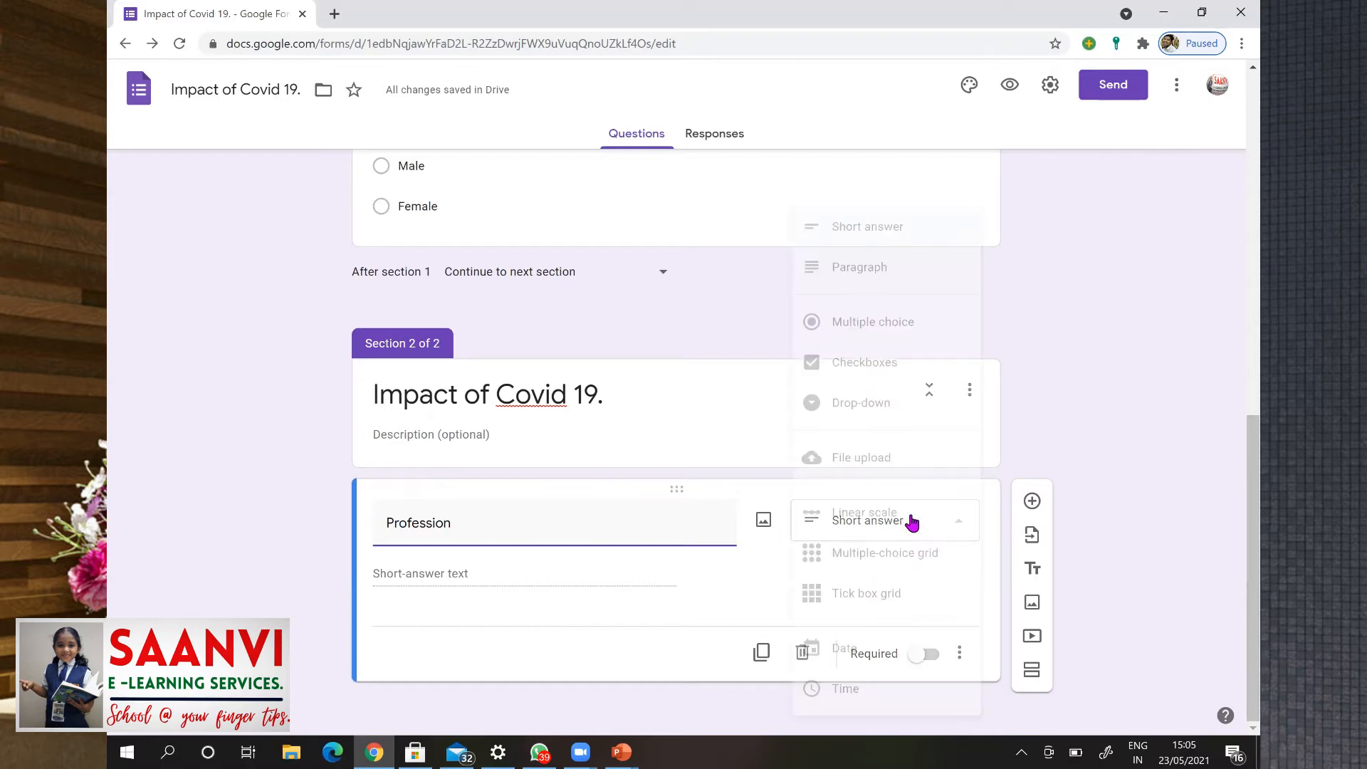
{"action": "left_click", "coordinate": [890, 320]}
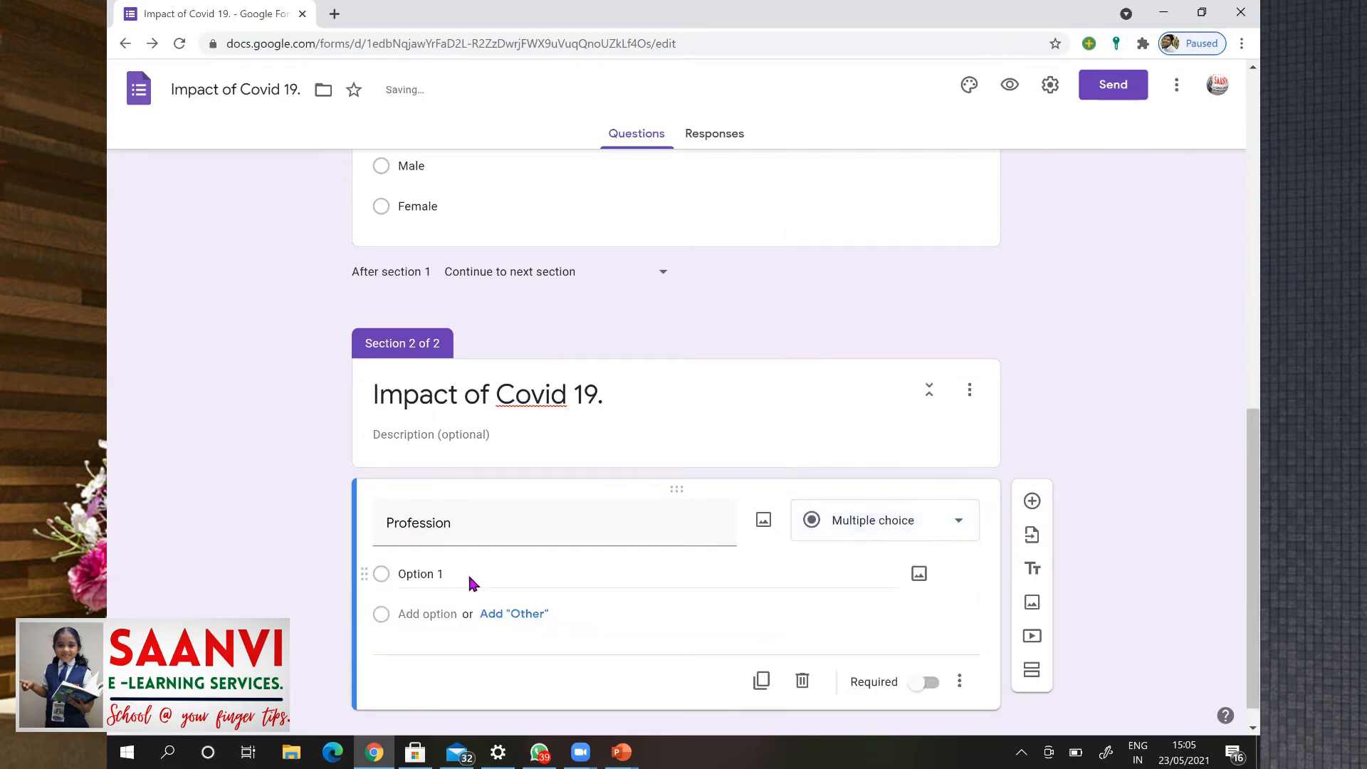
Enter "Govt. Employee" and "Pvt. Employee." as the answer options of the Profession question.
{"action": "left_click", "coordinate": [437, 573]}
{"action": "type", "text": "Govt."}
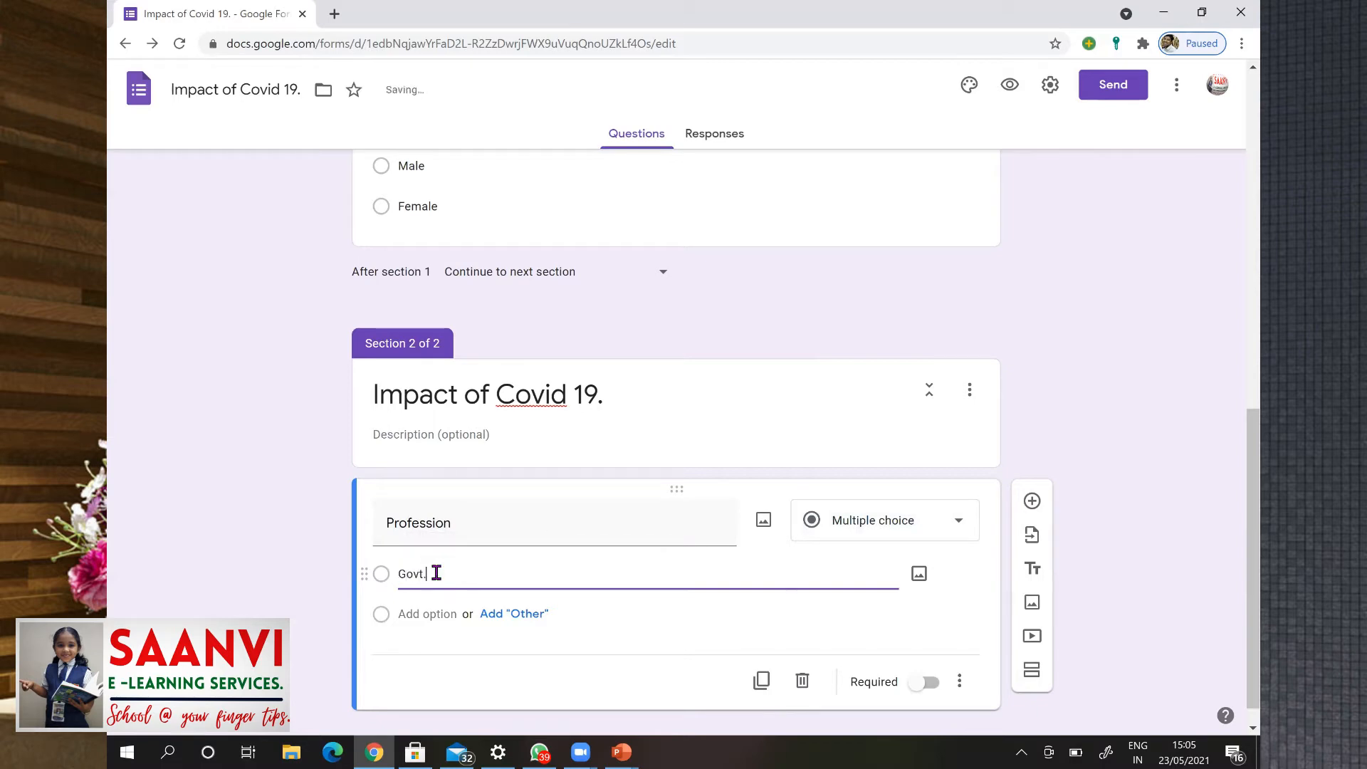
{"action": "type", "text": " Employee"}
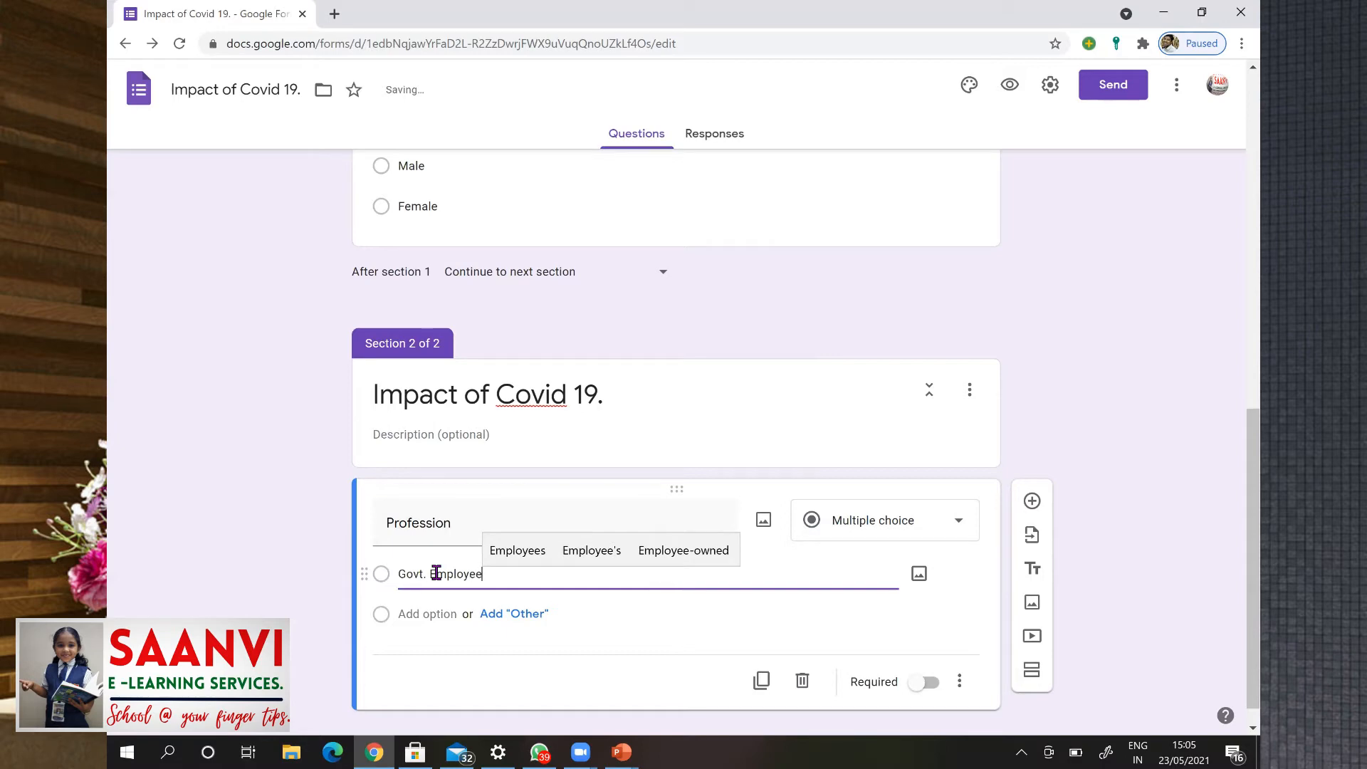
{"action": "key", "text": "Tab"}
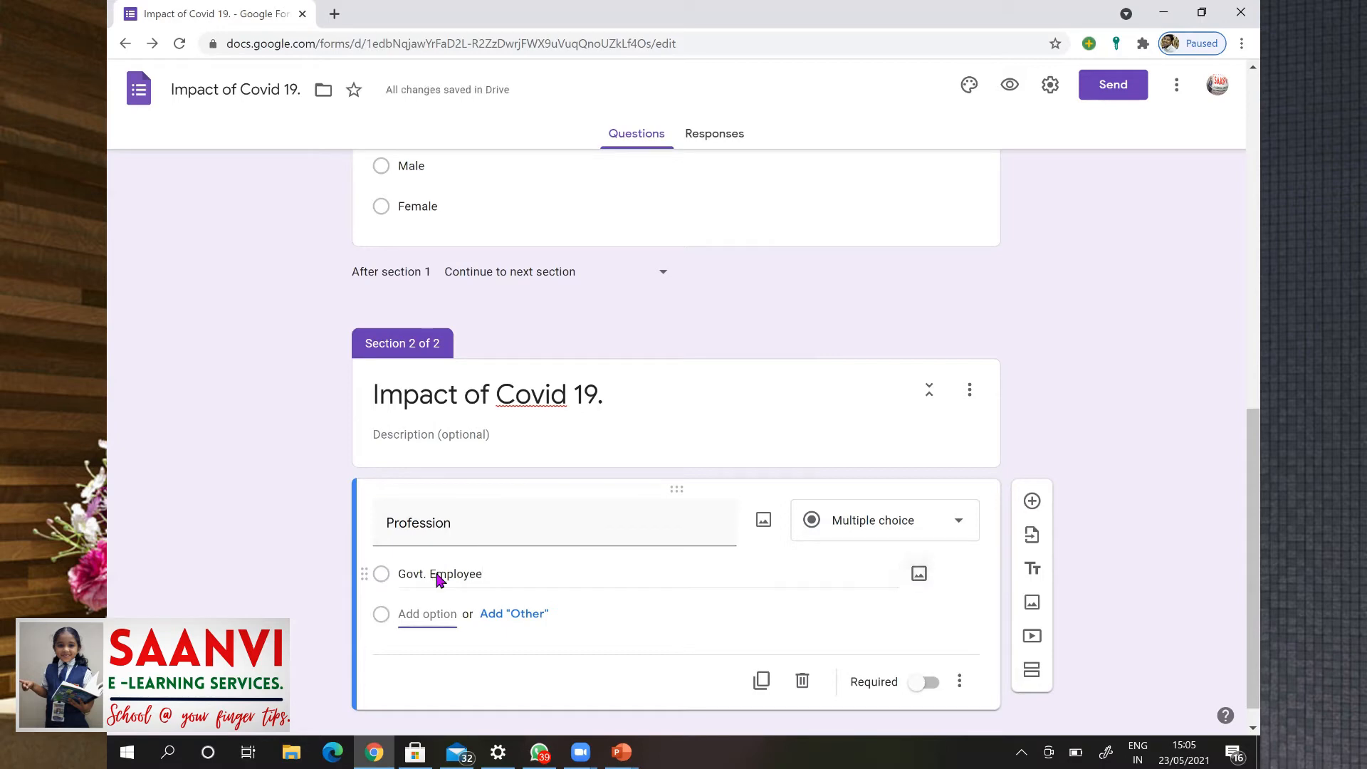
{"action": "type", "text": "Pv"}
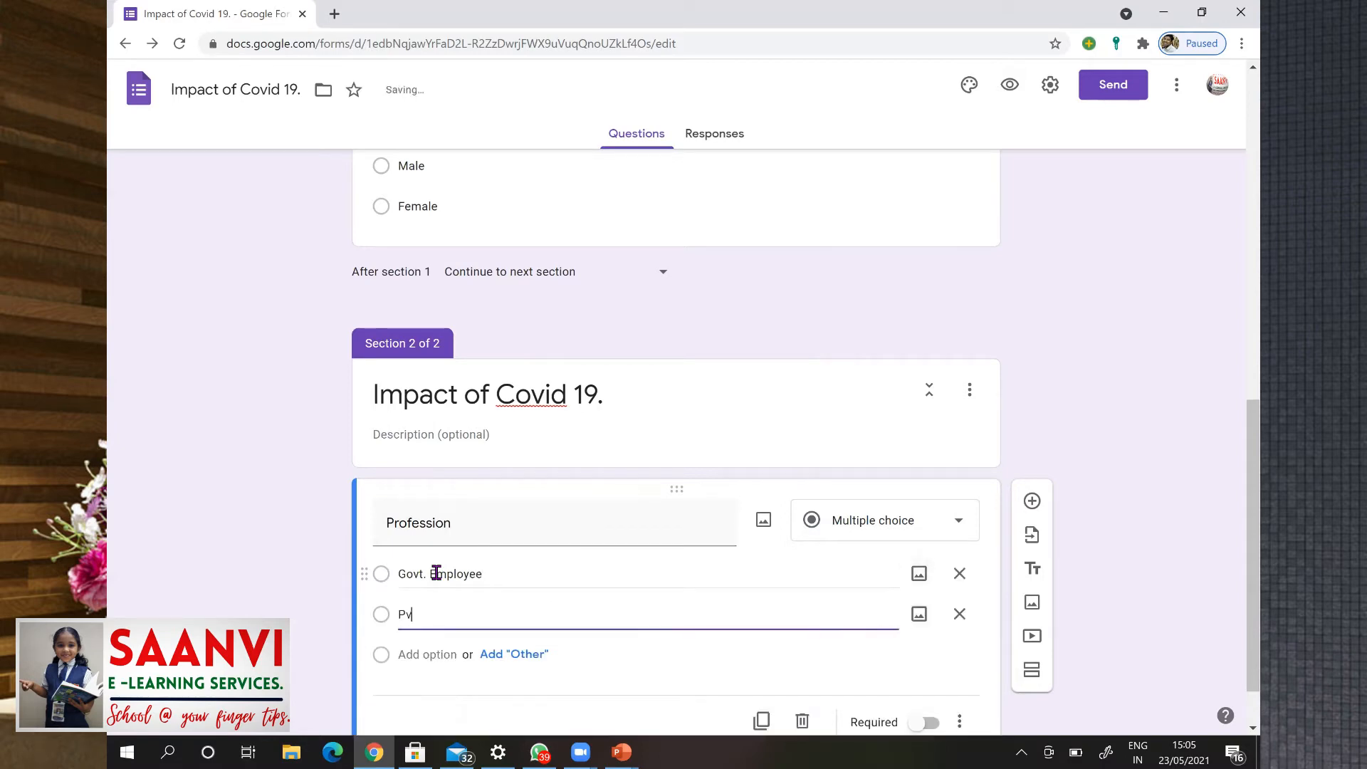
{"action": "type", "text": "t. Em"}
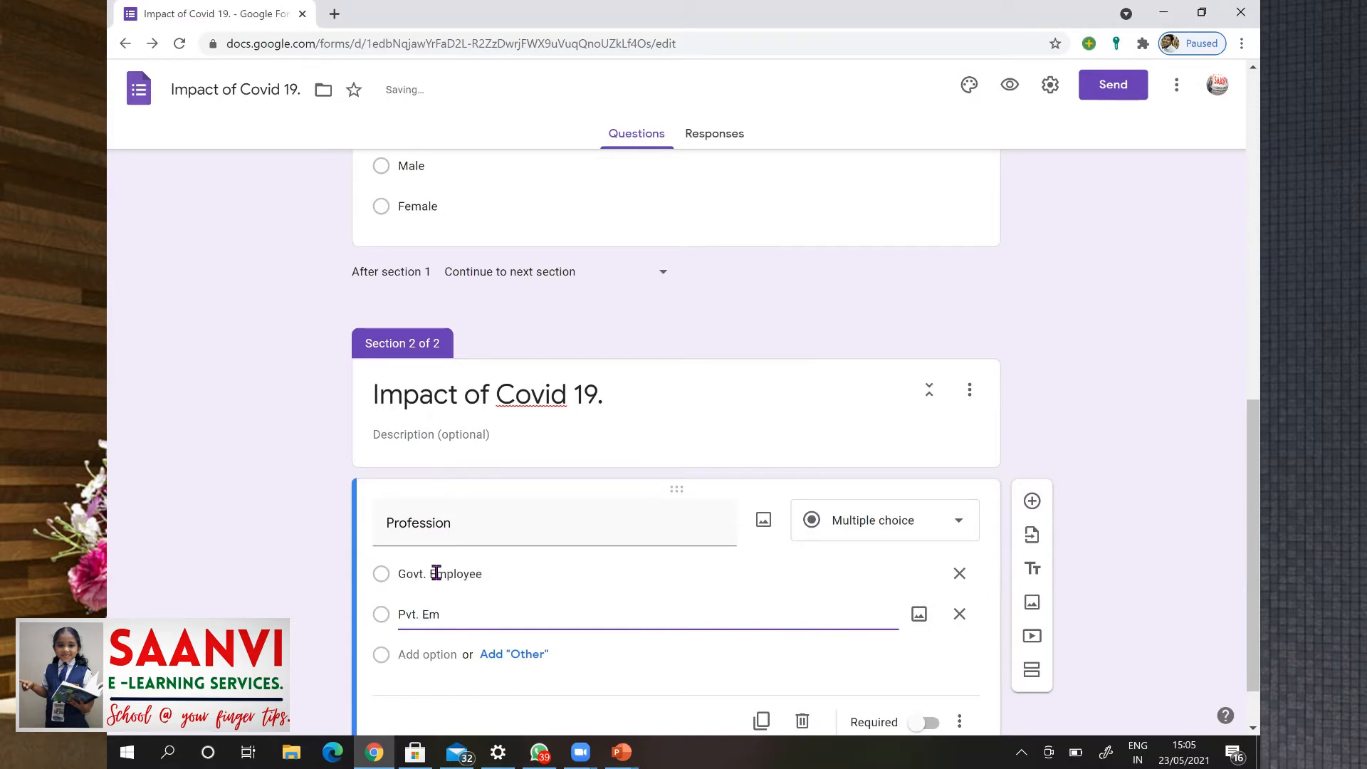
{"action": "type", "text": "ploye"}
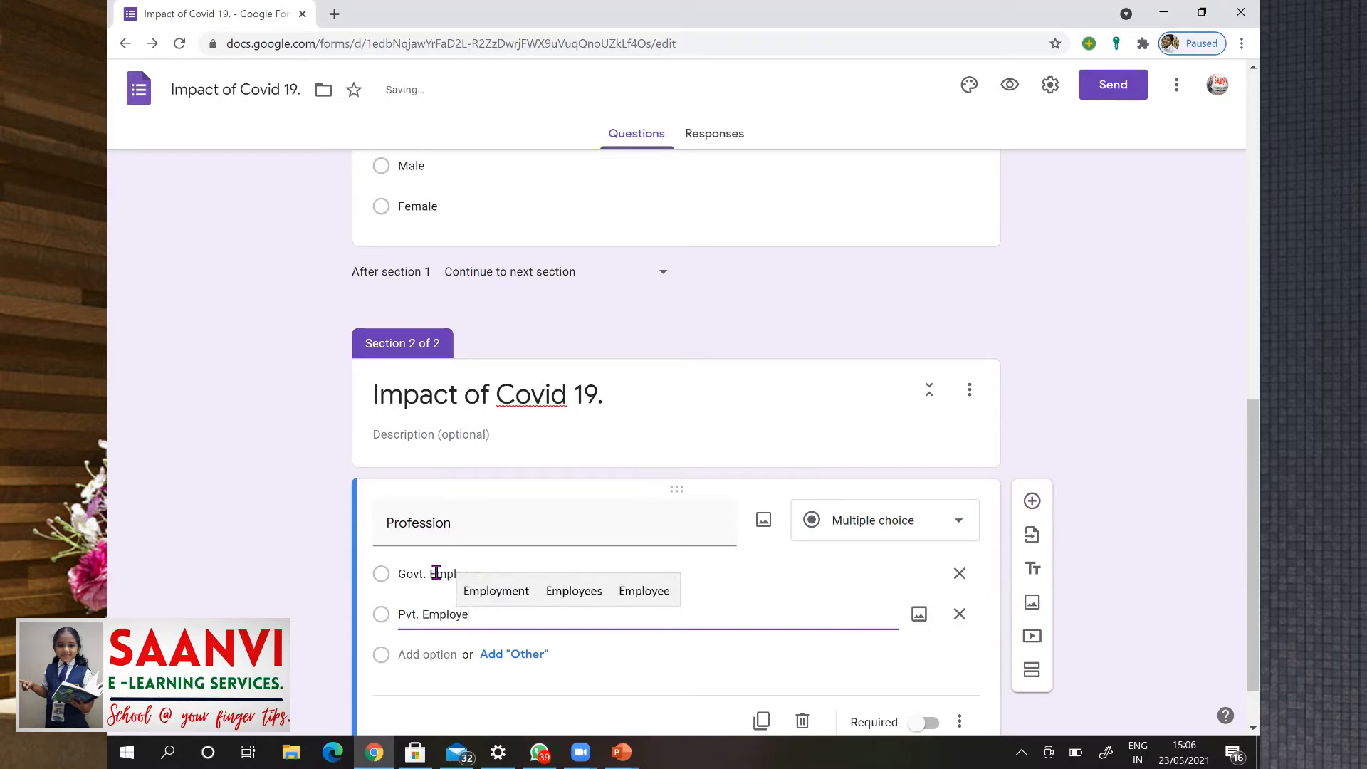
{"action": "type", "text": "e."}
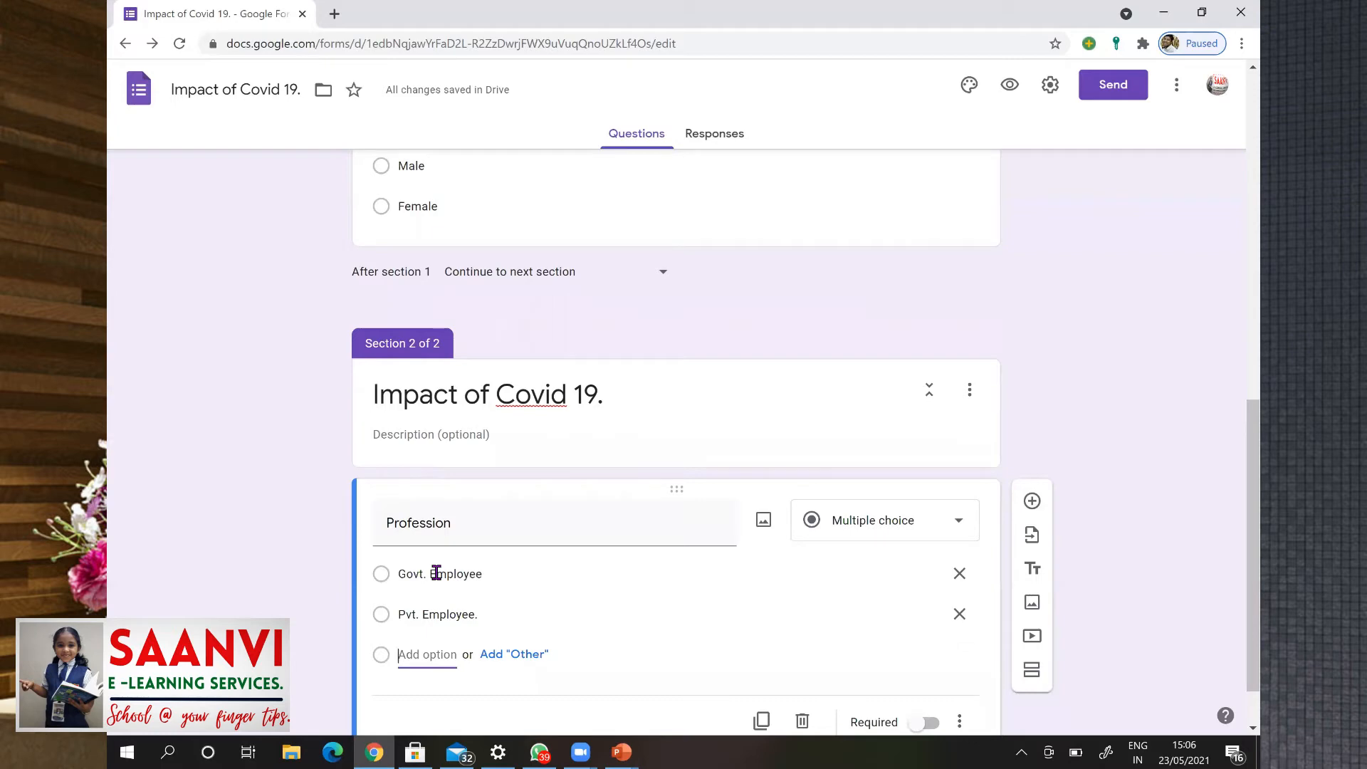
Add "Business" as the third option of the Profession question and make the question required.
{"action": "left_click", "coordinate": [428, 654]}
{"action": "type", "text": "Busi"}
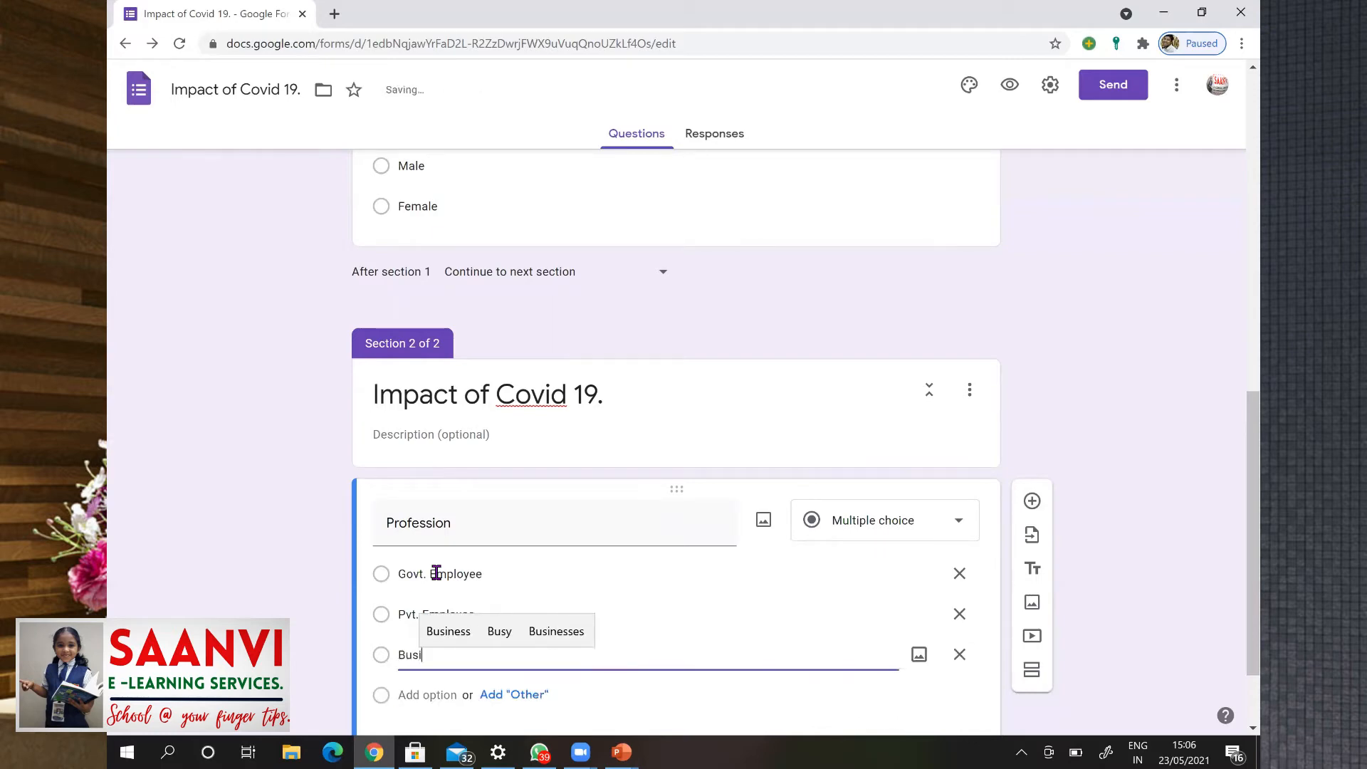
{"action": "type", "text": "ness"}
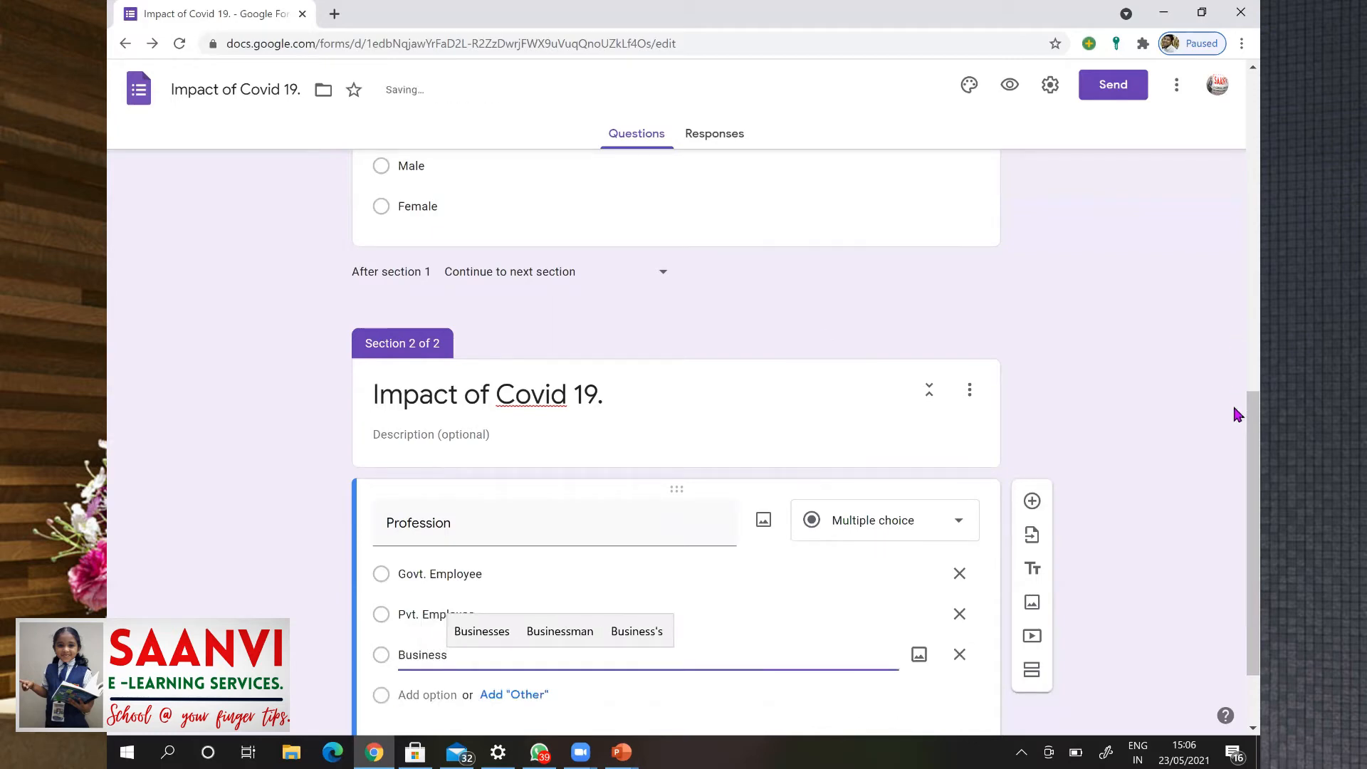
{"action": "scroll", "coordinate": [1236, 431], "scroll_direction": "down", "scroll_amount": 2}
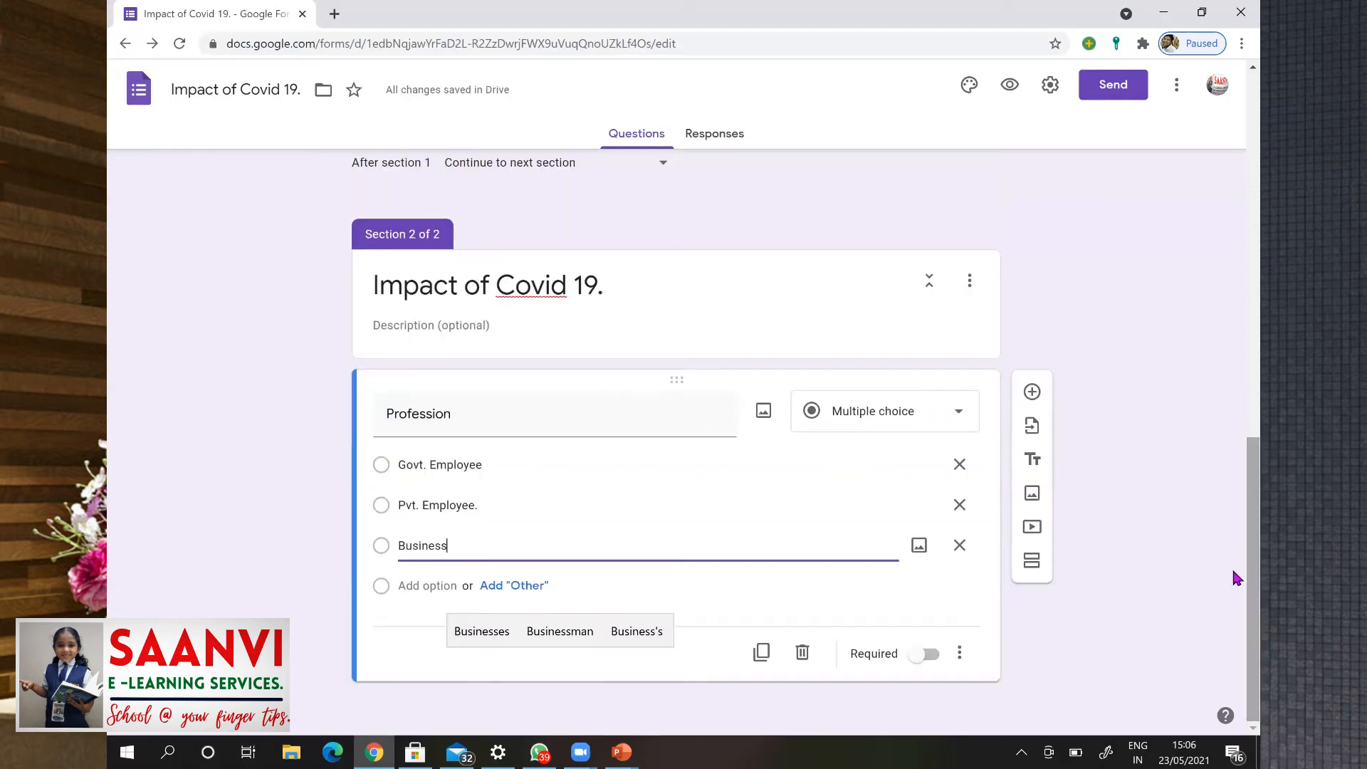
{"action": "left_click", "coordinate": [761, 653]}
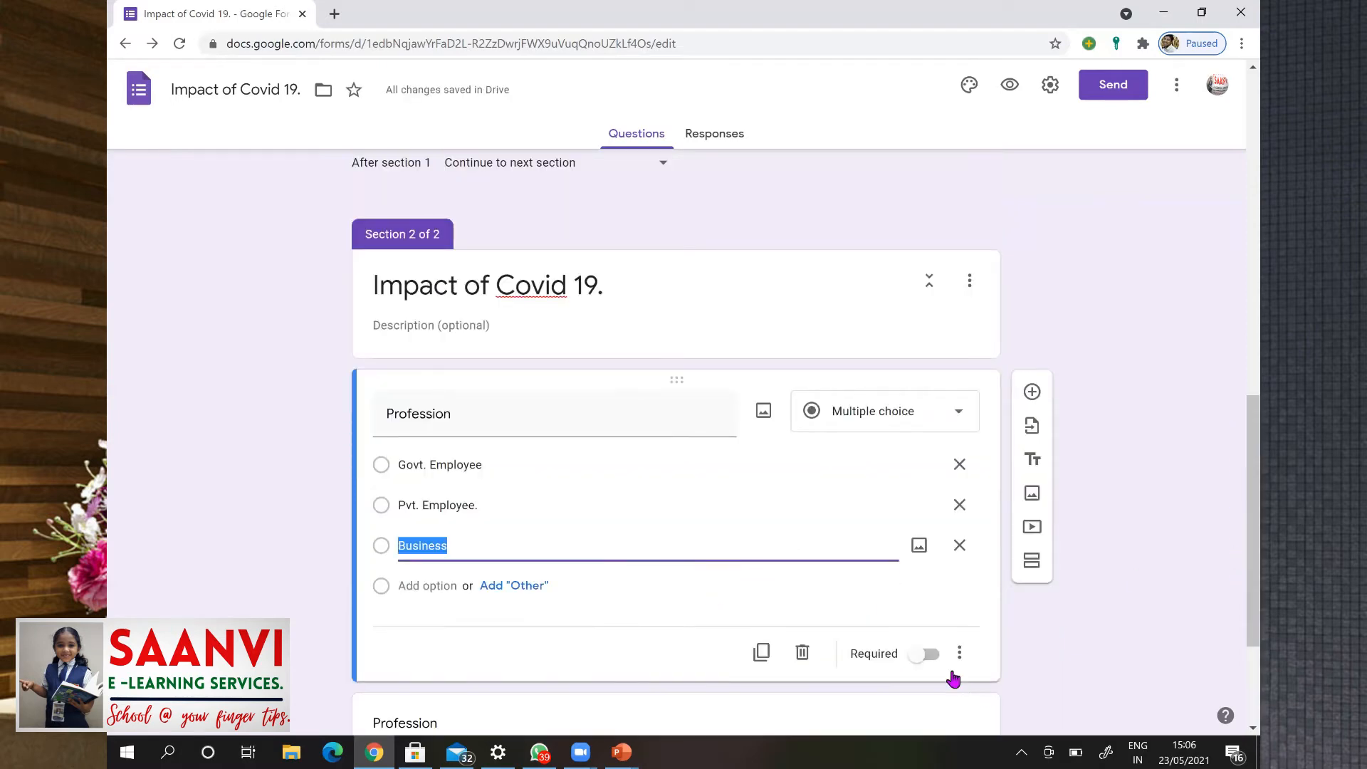
{"action": "key", "text": "ctrl+z"}
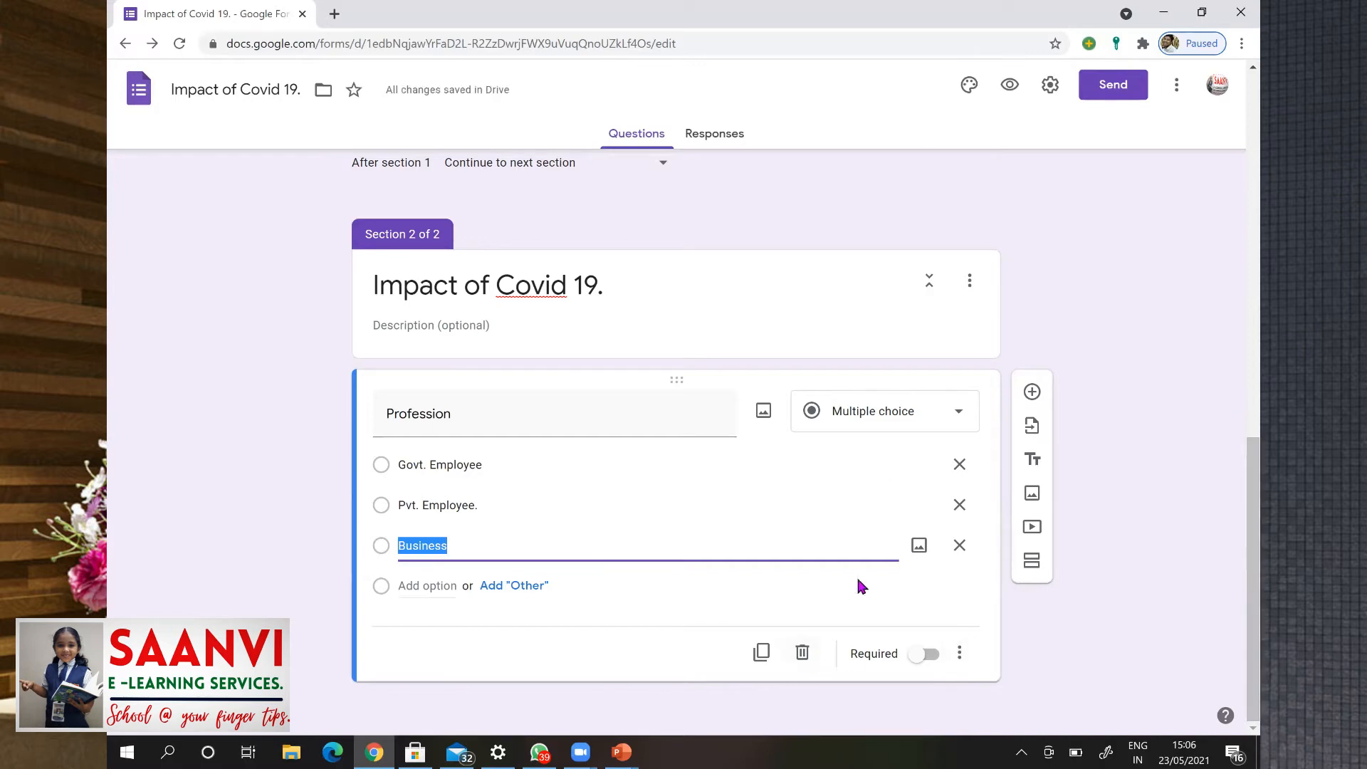
{"action": "left_click", "coordinate": [926, 654]}
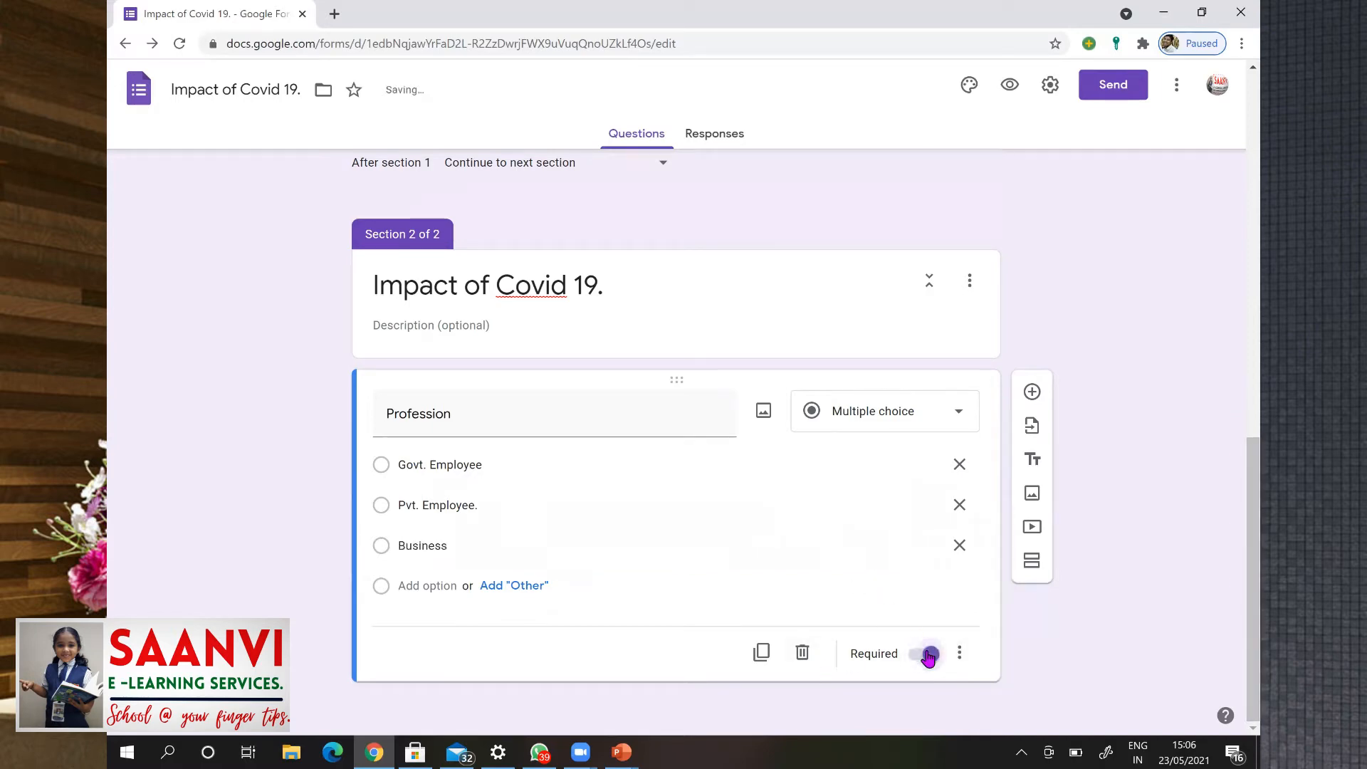
Duplicate the Profession question and title the copy "Was there any impact on your income from march 2020 to January 2021.".
{"action": "left_click", "coordinate": [762, 654]}
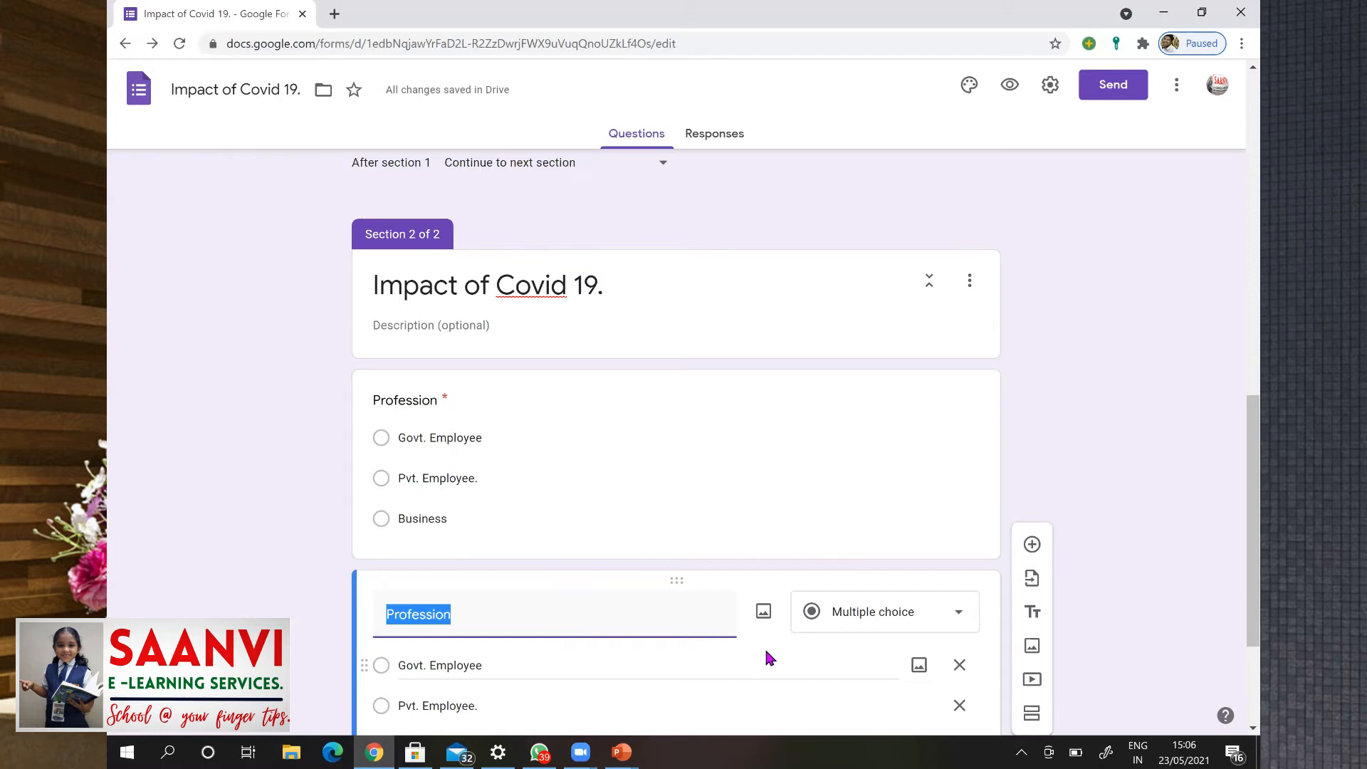
{"action": "type", "text": "Was there any "}
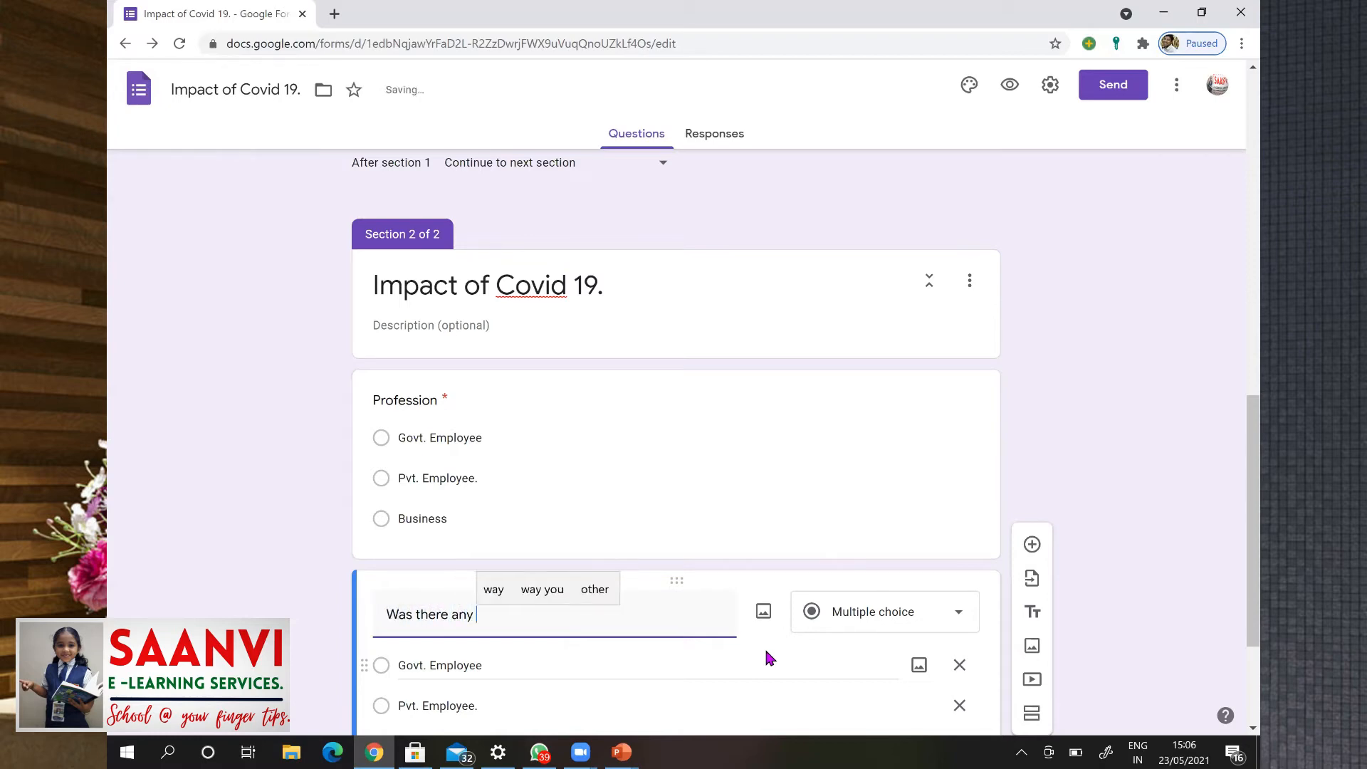
{"action": "type", "text": "impact "}
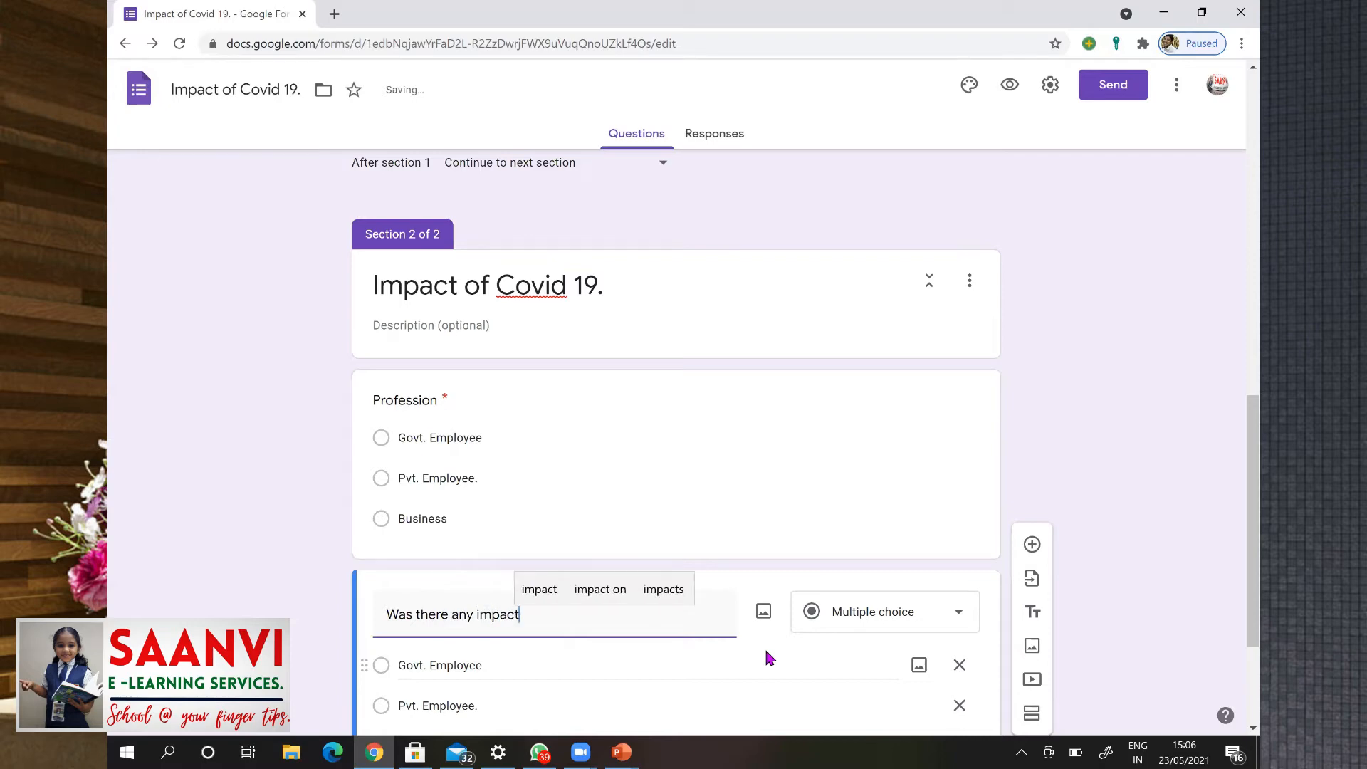
{"action": "type", "text": "on yo"}
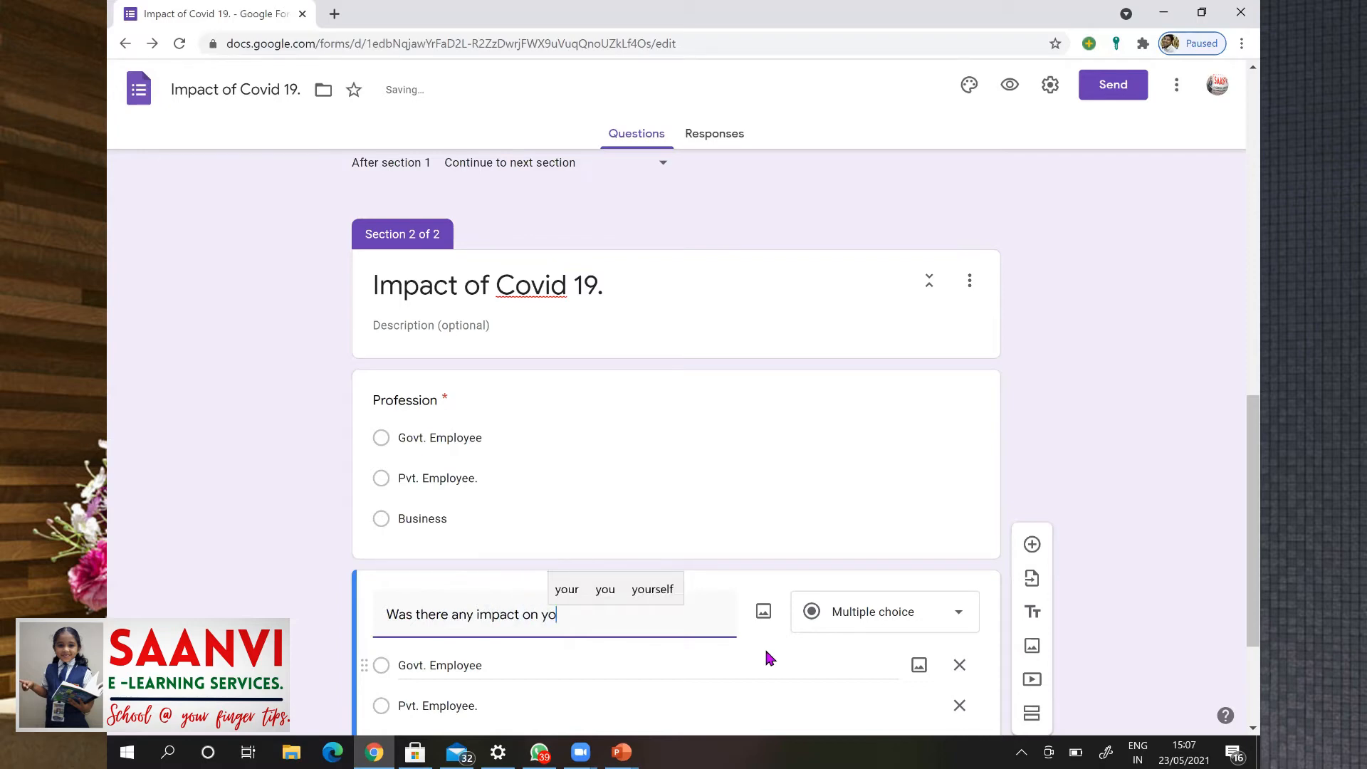
{"action": "type", "text": "ur incom"}
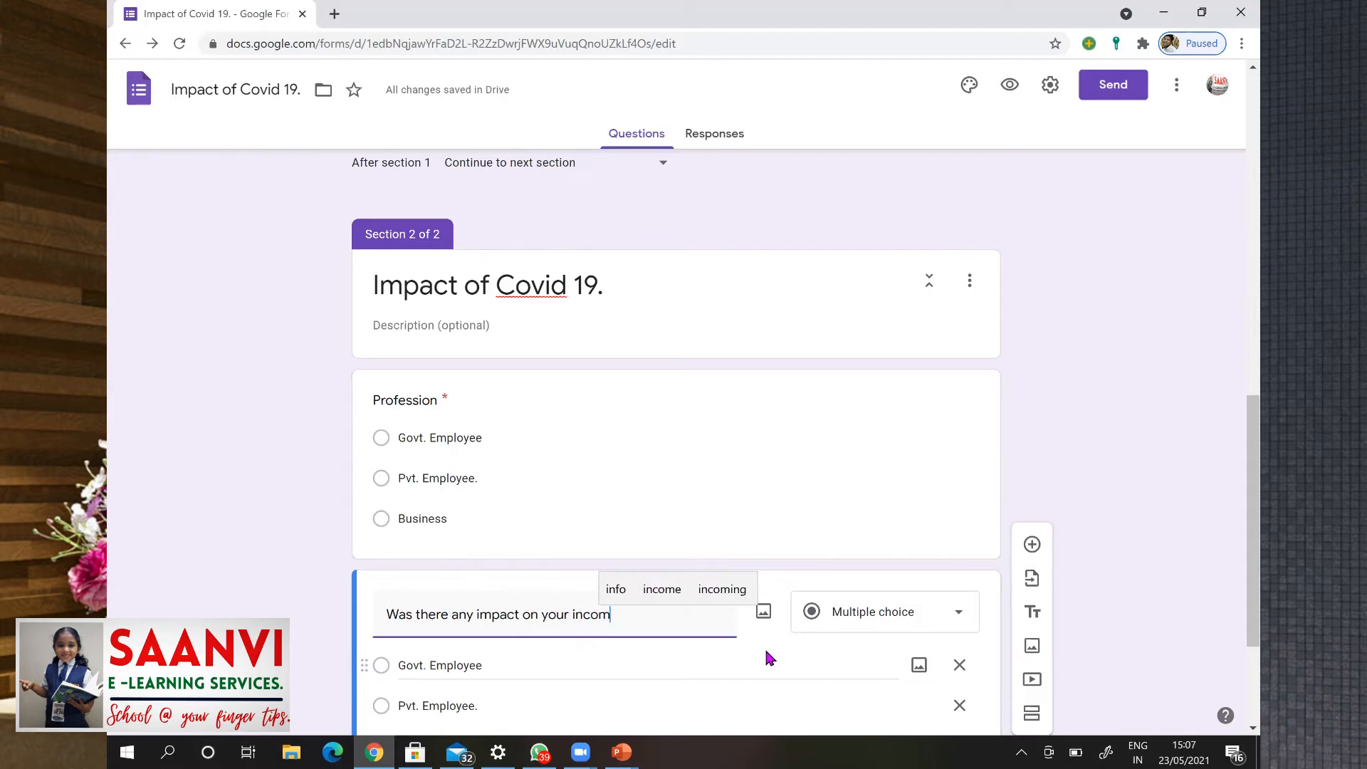
{"action": "type", "text": "e from march 20"}
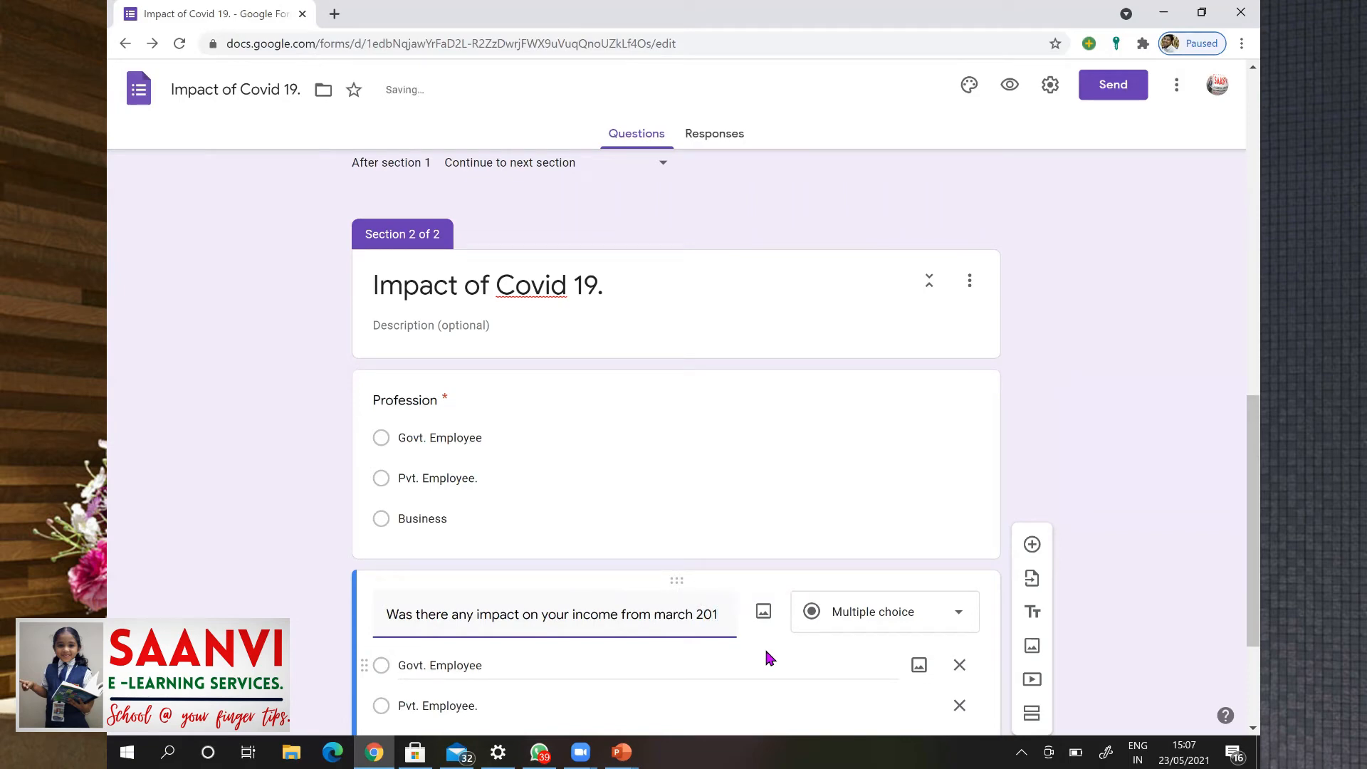
{"action": "type", "text": "1"}
{"action": "key", "text": "BackSpace"}
{"action": "type", "text": "20"}
{"action": "type", "text": " to "}
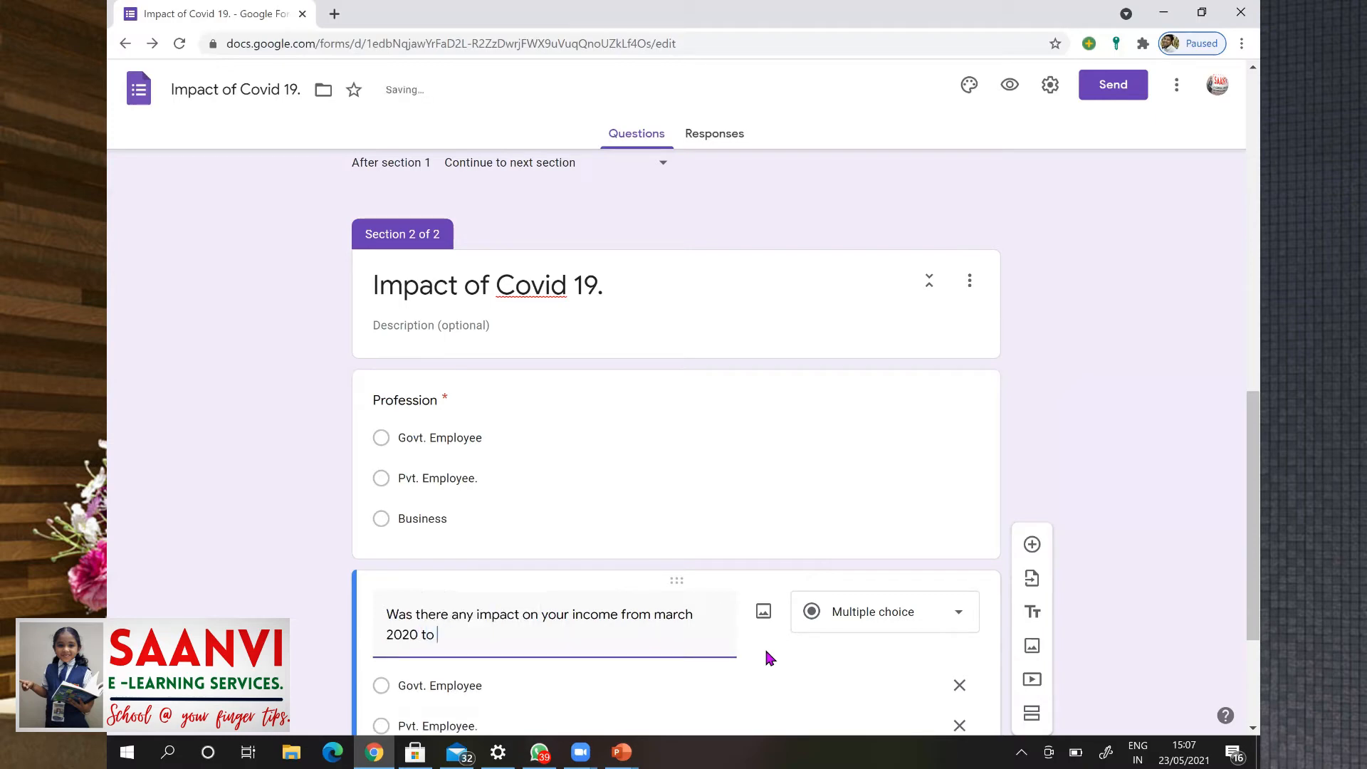
{"action": "type", "text": "January 2021."}
Replace the first two options of the income impact question with "Yes" and "No" and remove the Business option.
{"action": "scroll", "coordinate": [1235, 494], "scroll_direction": "down", "scroll_amount": 3}
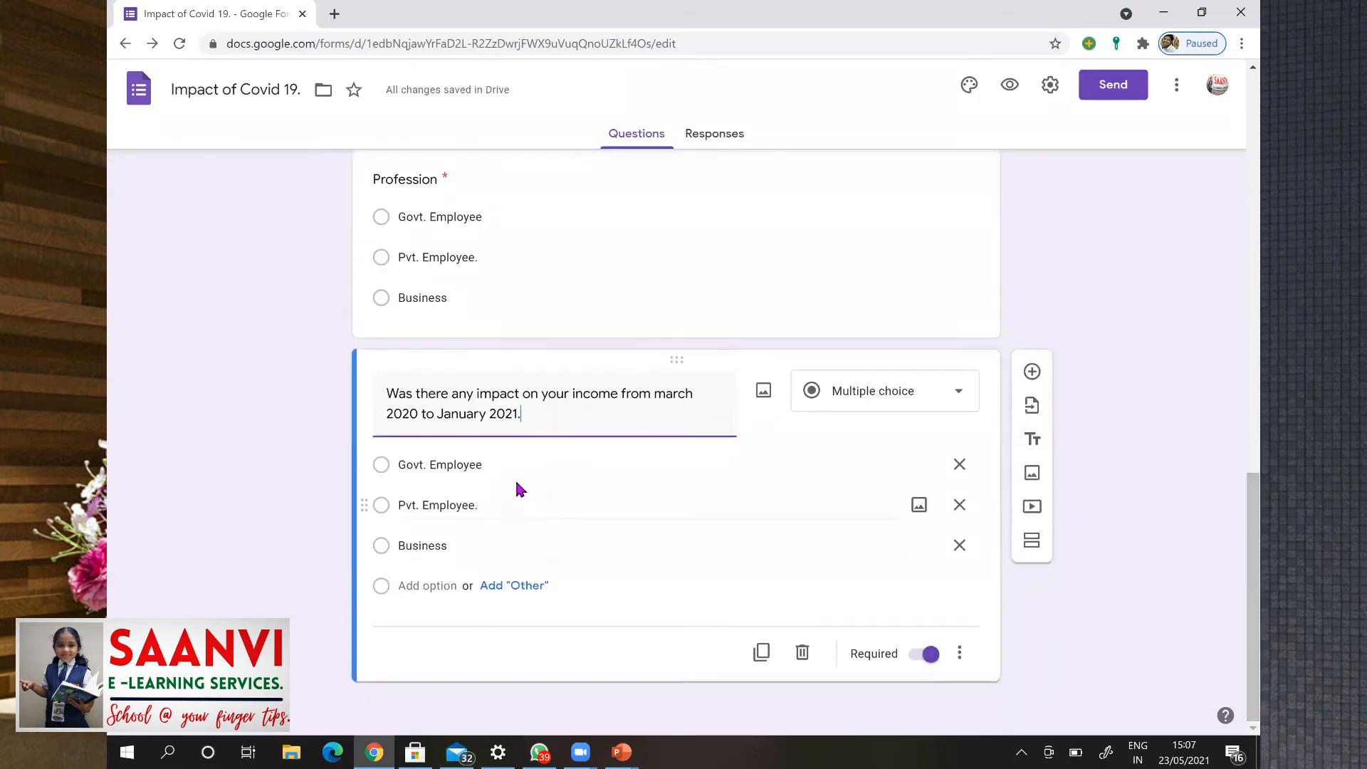
{"action": "left_click", "coordinate": [470, 462]}
{"action": "type", "text": "Yes"}
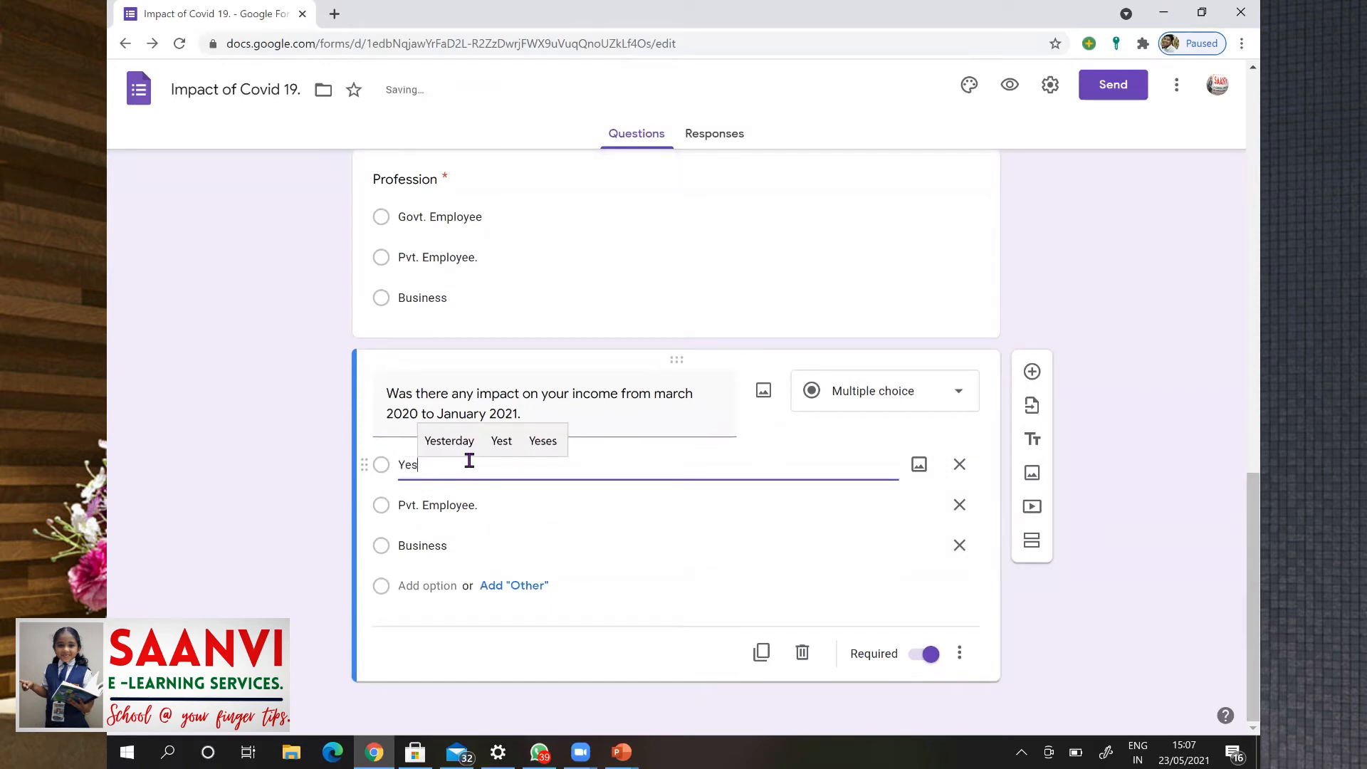
{"action": "left_click", "coordinate": [456, 505]}
{"action": "type", "text": "No"}
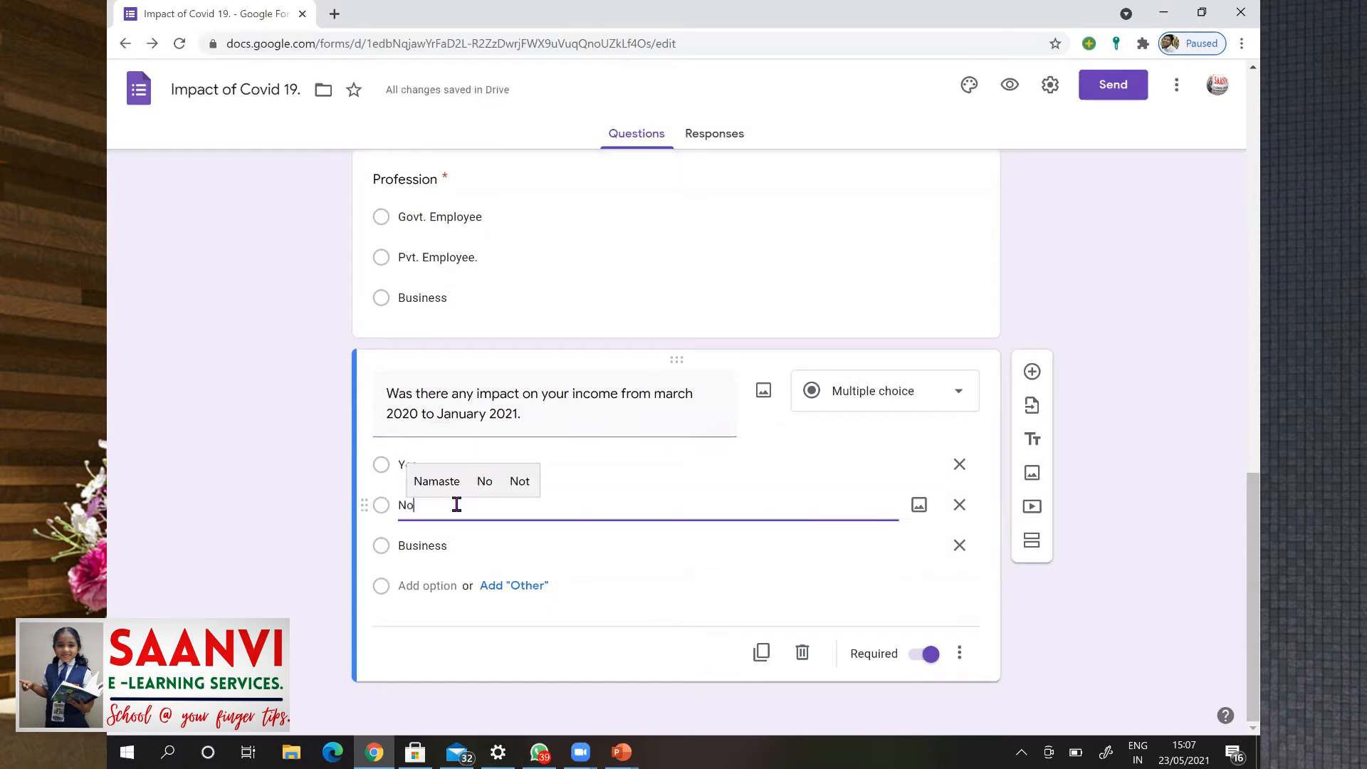
{"action": "left_click", "coordinate": [458, 544]}
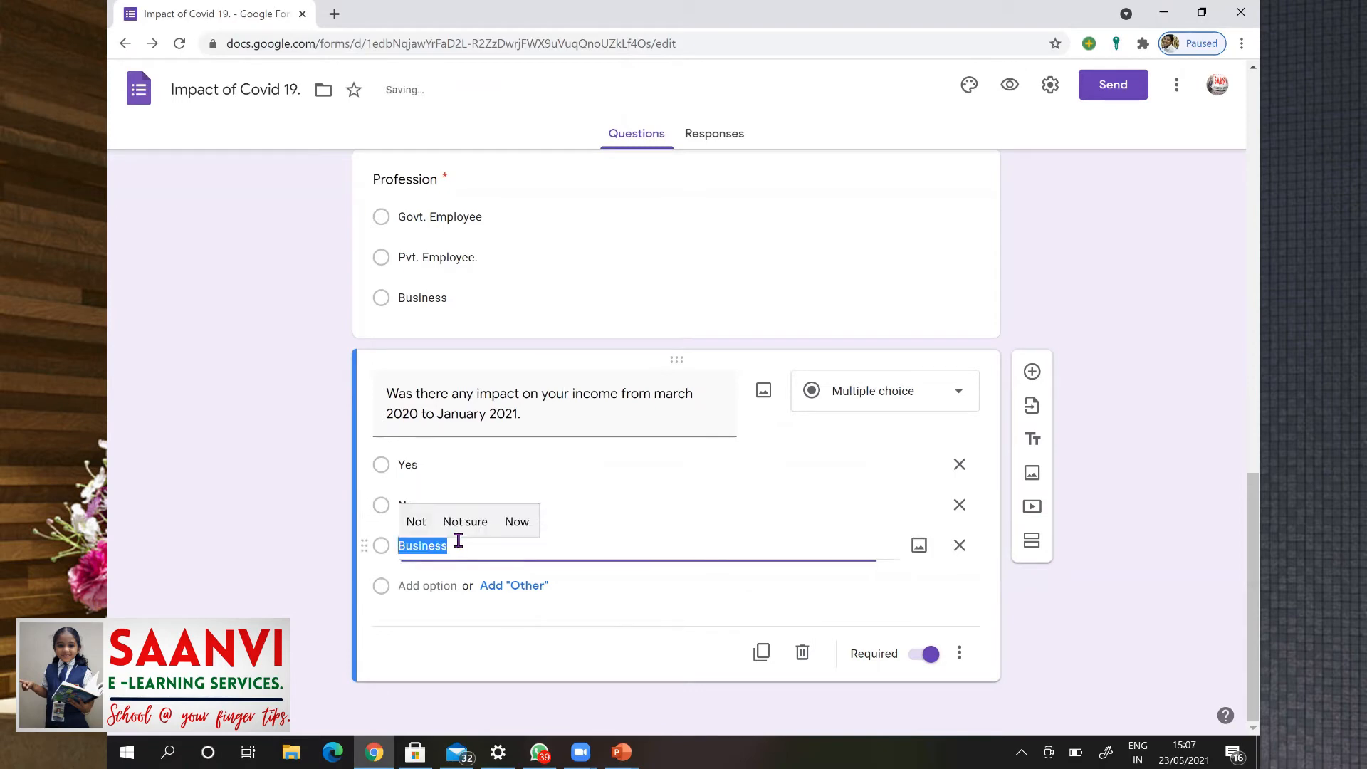
{"action": "left_click", "coordinate": [961, 547]}
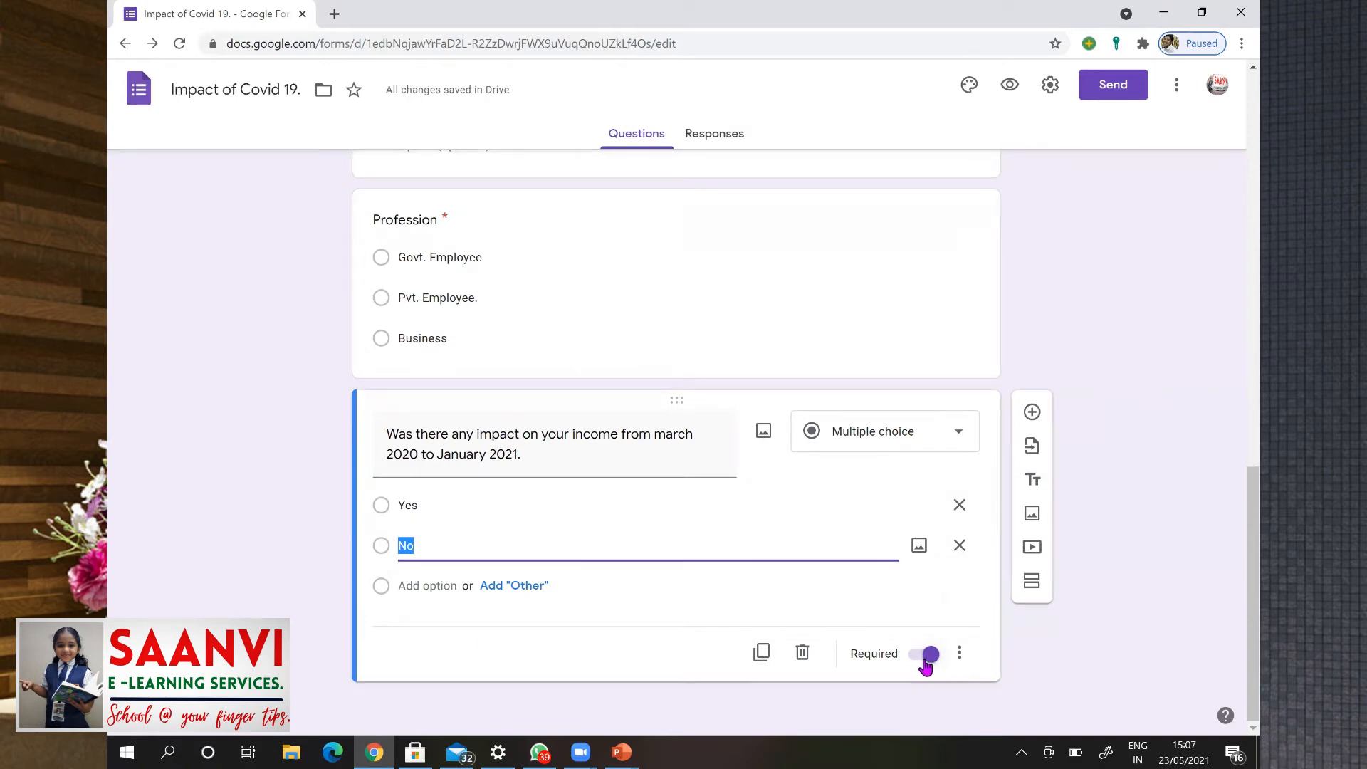
Duplicate the income impact question and change the start of the period in the copy's title to "Feb 2021".
{"action": "left_click", "coordinate": [763, 654]}
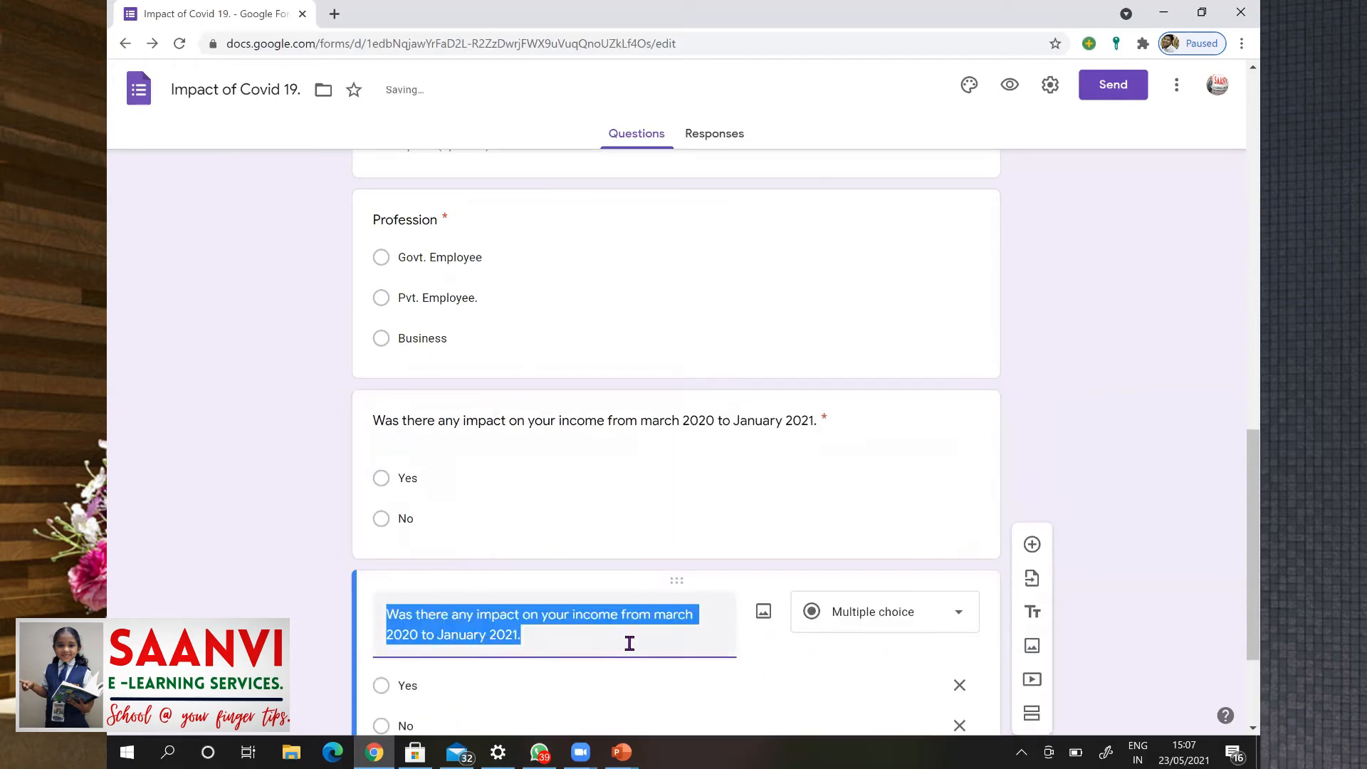
{"action": "left_click", "coordinate": [659, 618]}
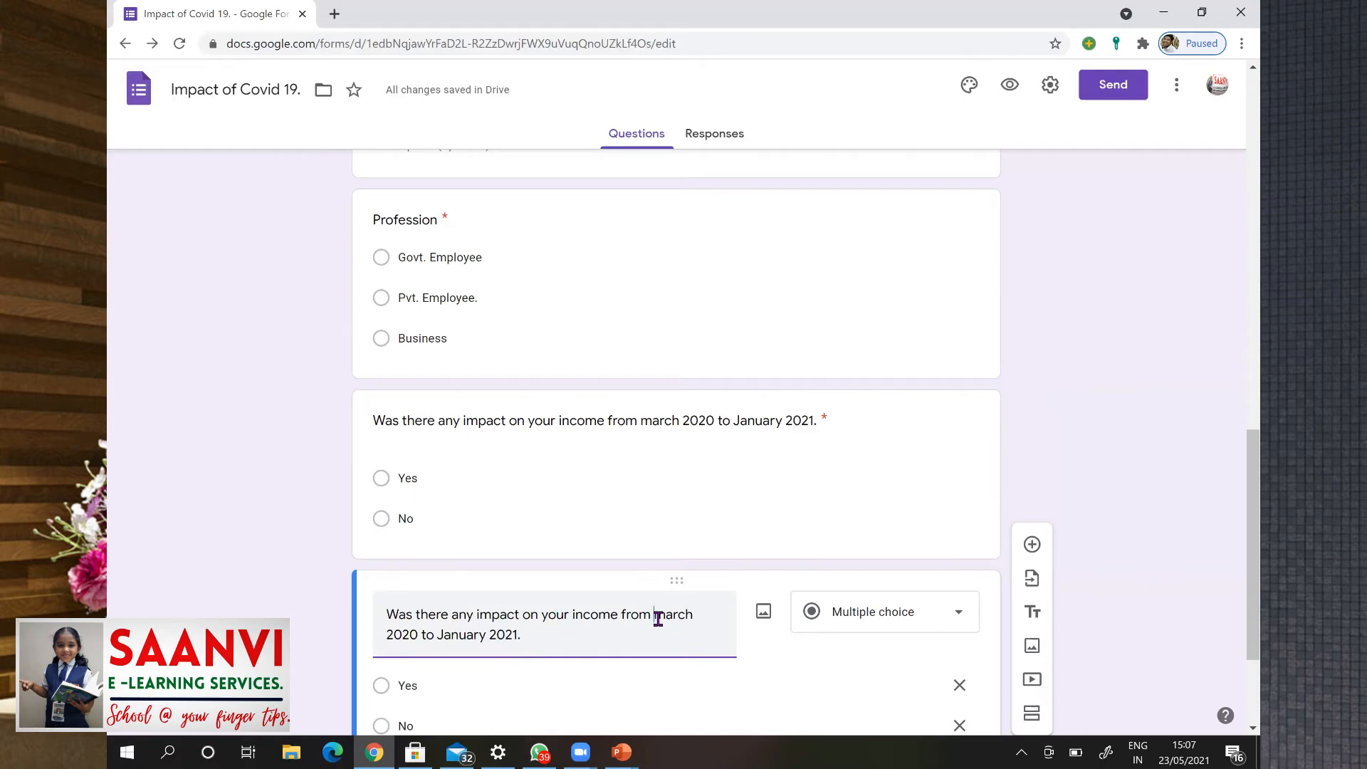
{"action": "key", "text": "Delete"}
{"action": "key", "text": "Delete"}
{"action": "key", "text": "Delete"}
{"action": "key", "text": "Delete"}
{"action": "key", "text": "Delete"}
{"action": "type", "text": "Feb"}
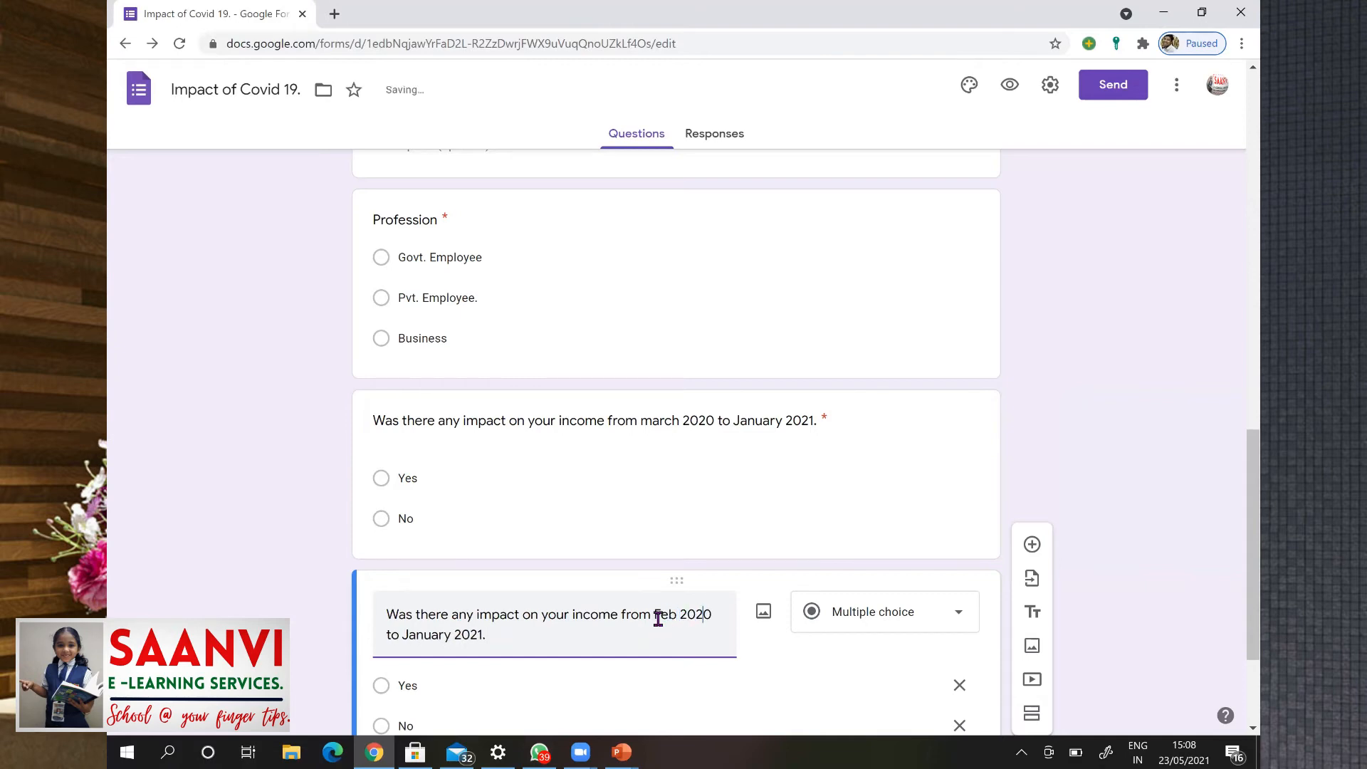
{"action": "key", "text": "BackSpace"}
{"action": "type", "text": "1"}
Change the end month in the duplicated income impact question's title to "May".
{"action": "key", "text": "Delete"}
{"action": "key", "text": "Delete"}
{"action": "key", "text": "Delete"}
{"action": "key", "text": "Delete"}
{"action": "key", "text": "Delete"}
{"action": "key", "text": "Delete"}
{"action": "key", "text": "Delete"}
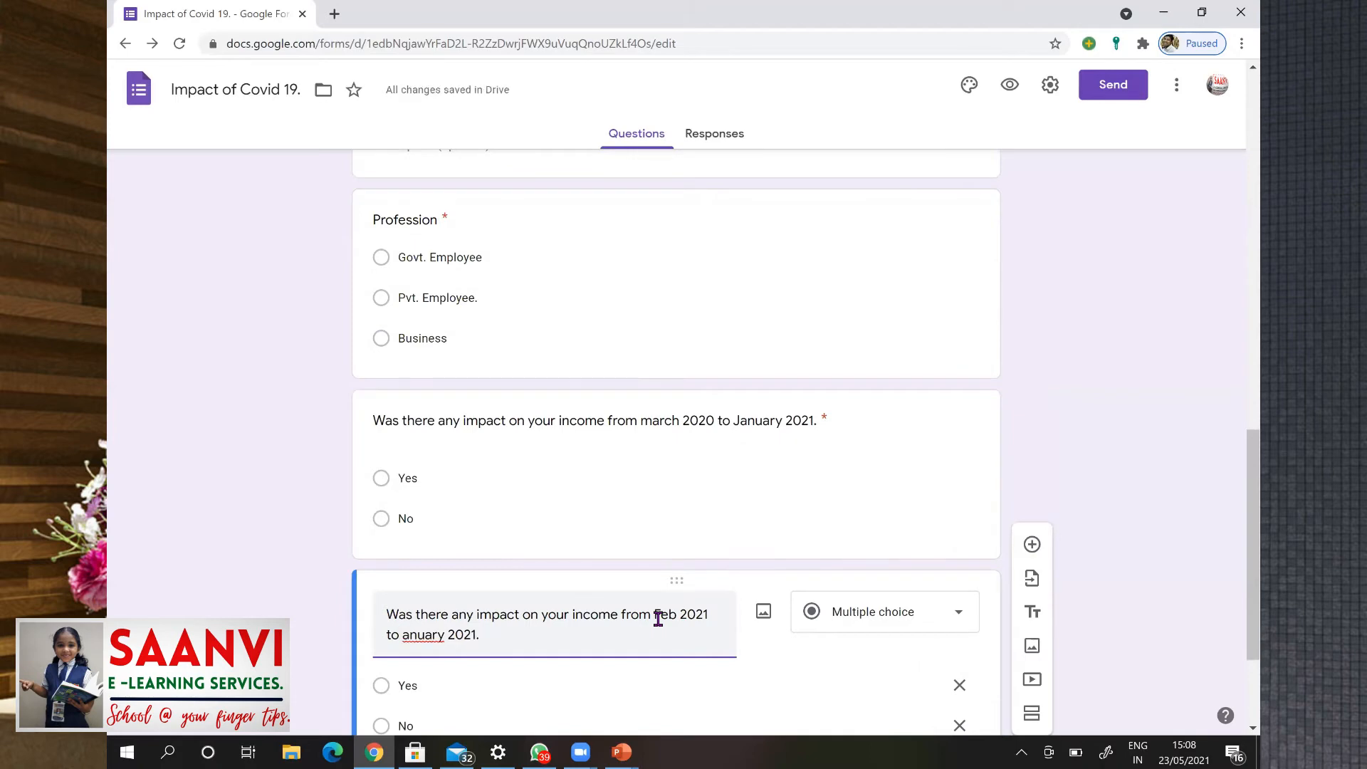
{"action": "type", "text": "May"}
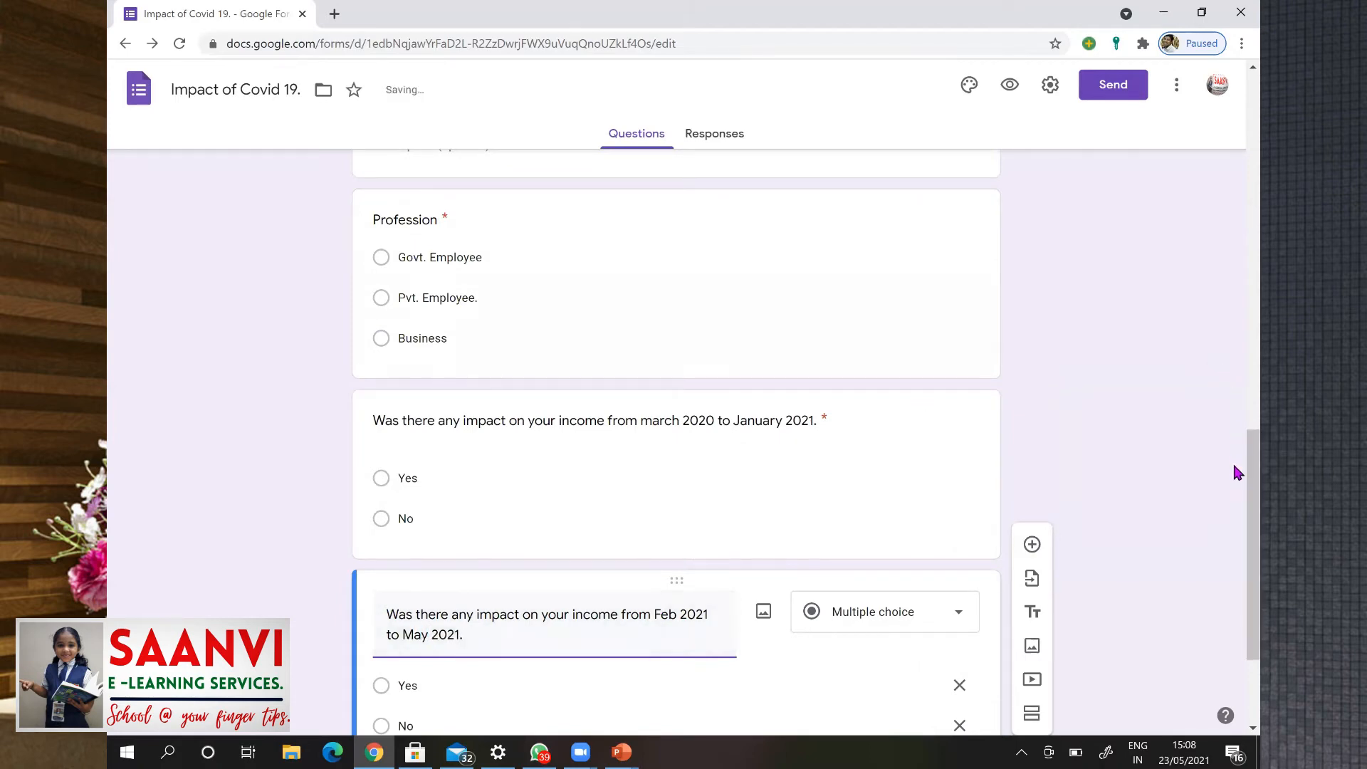
Duplicate the Feb 2021 to May 2021 income question and title the copy "Have you got effected with Covid 19".
{"action": "scroll", "coordinate": [1237, 571], "scroll_direction": "down", "scroll_amount": 3}
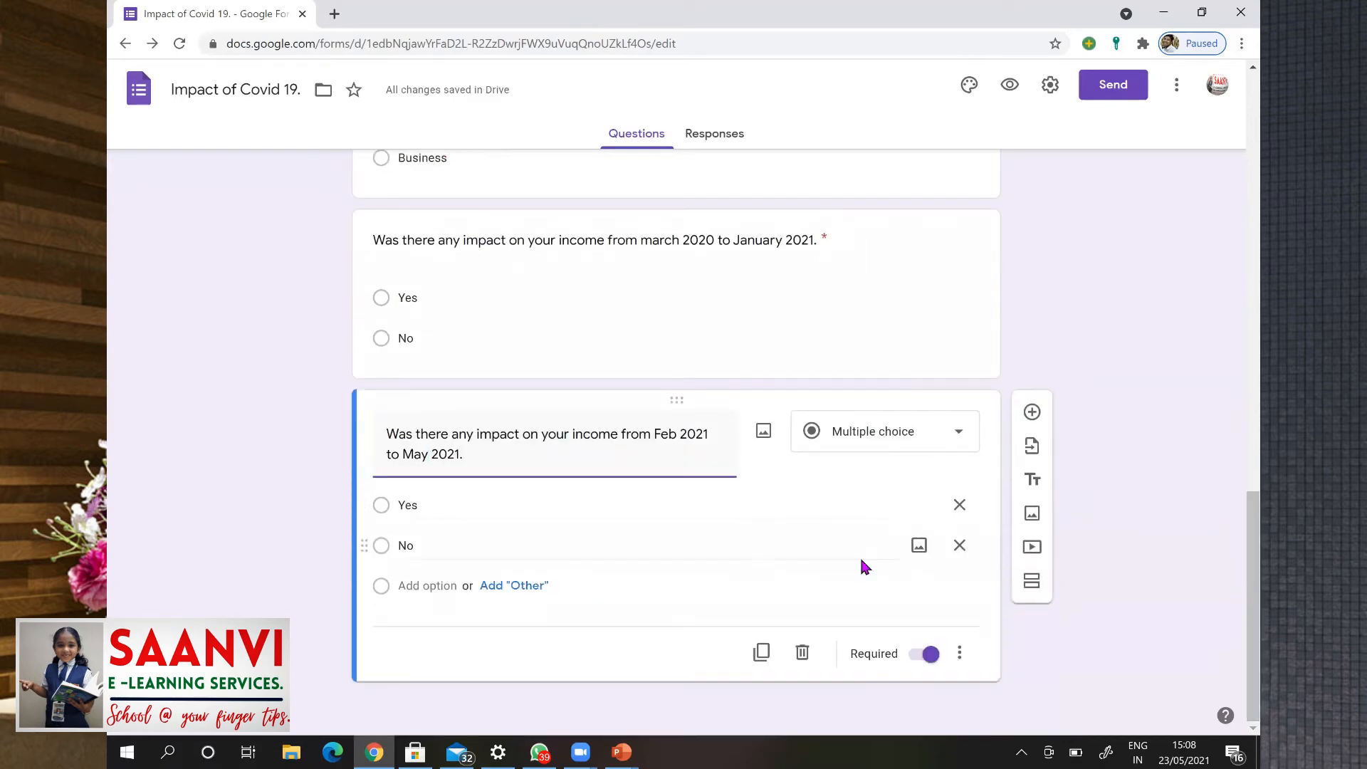
{"action": "left_click", "coordinate": [762, 654]}
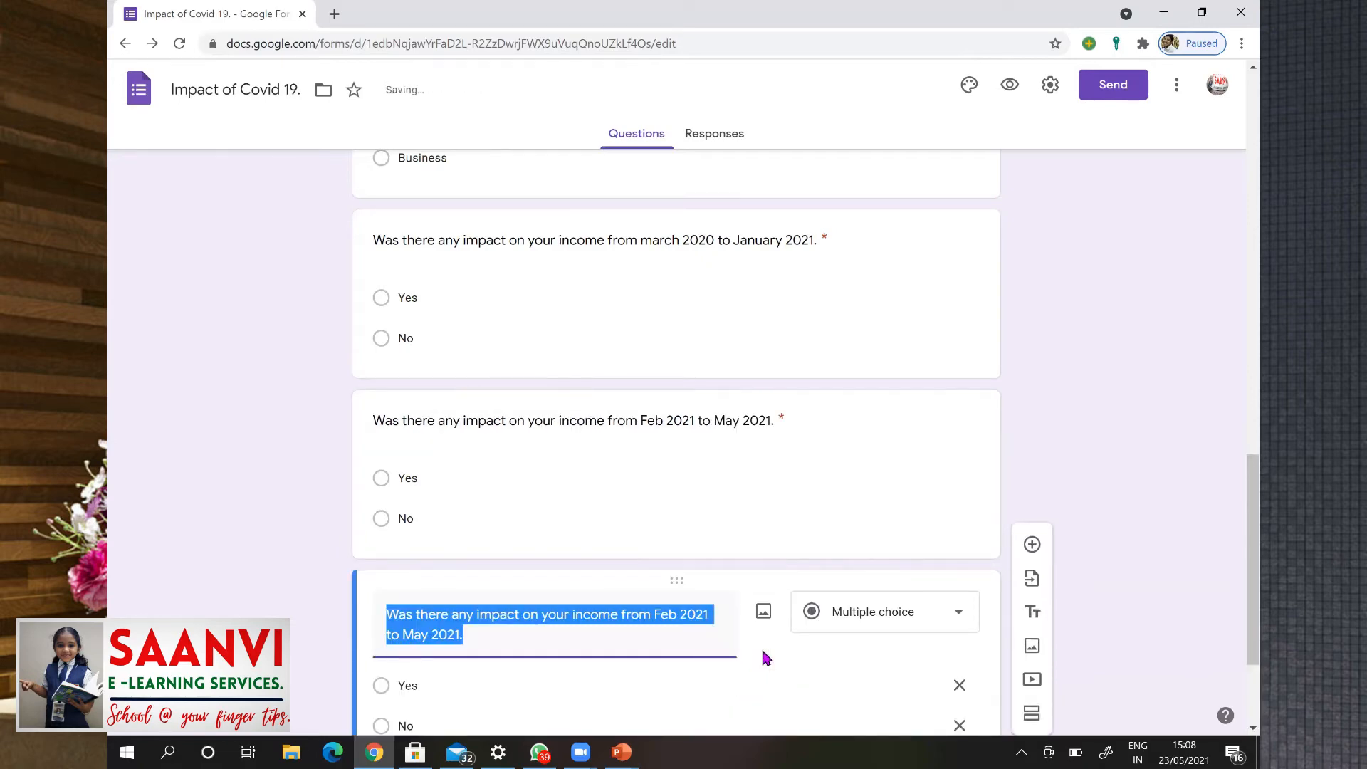
{"action": "type", "text": "Have"}
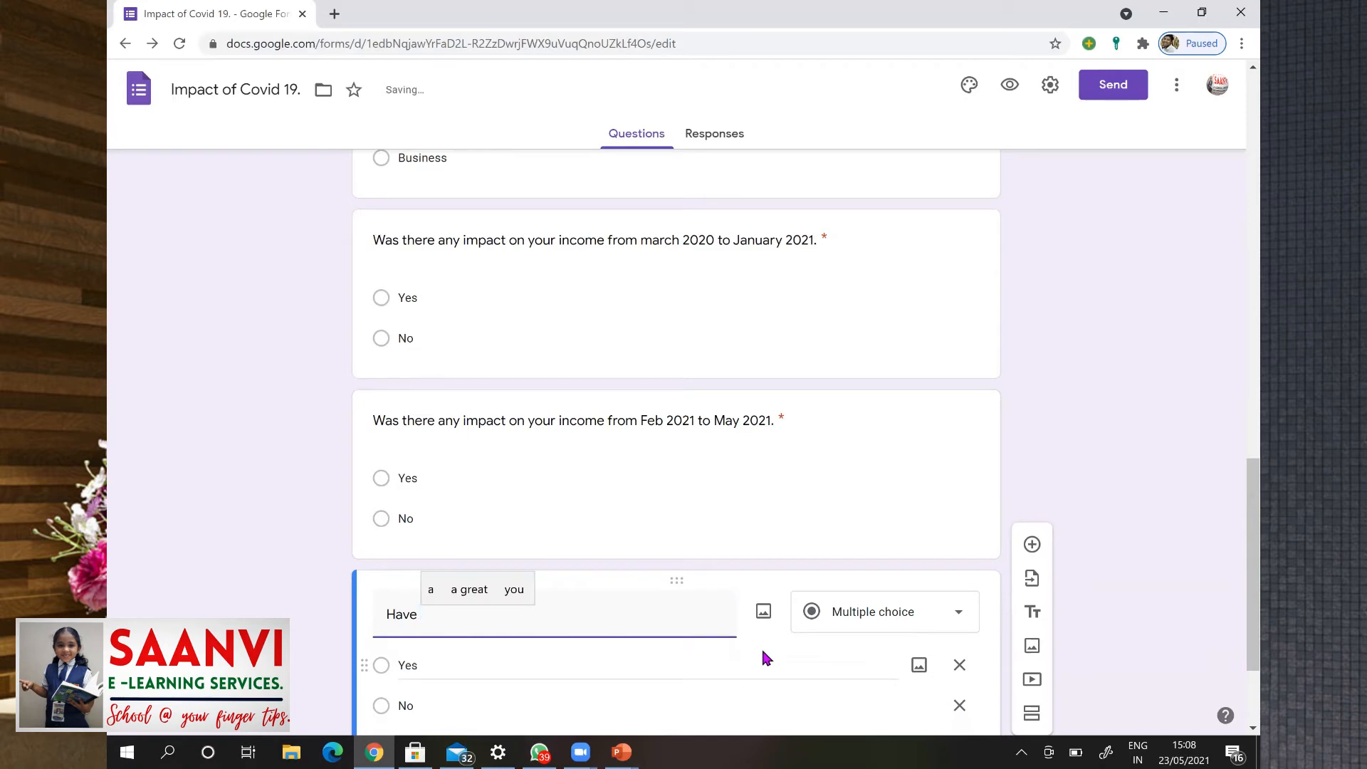
{"action": "type", "text": " you "}
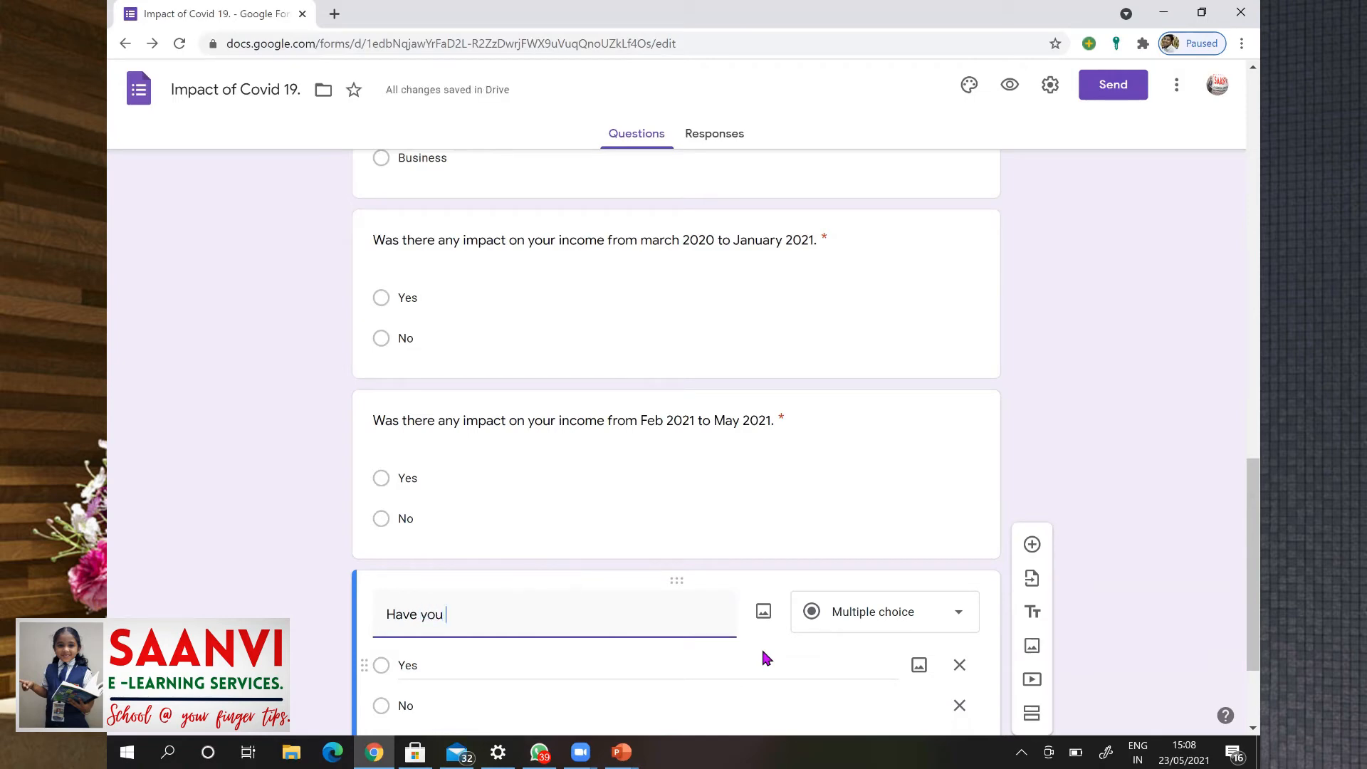
{"action": "type", "text": "got e"}
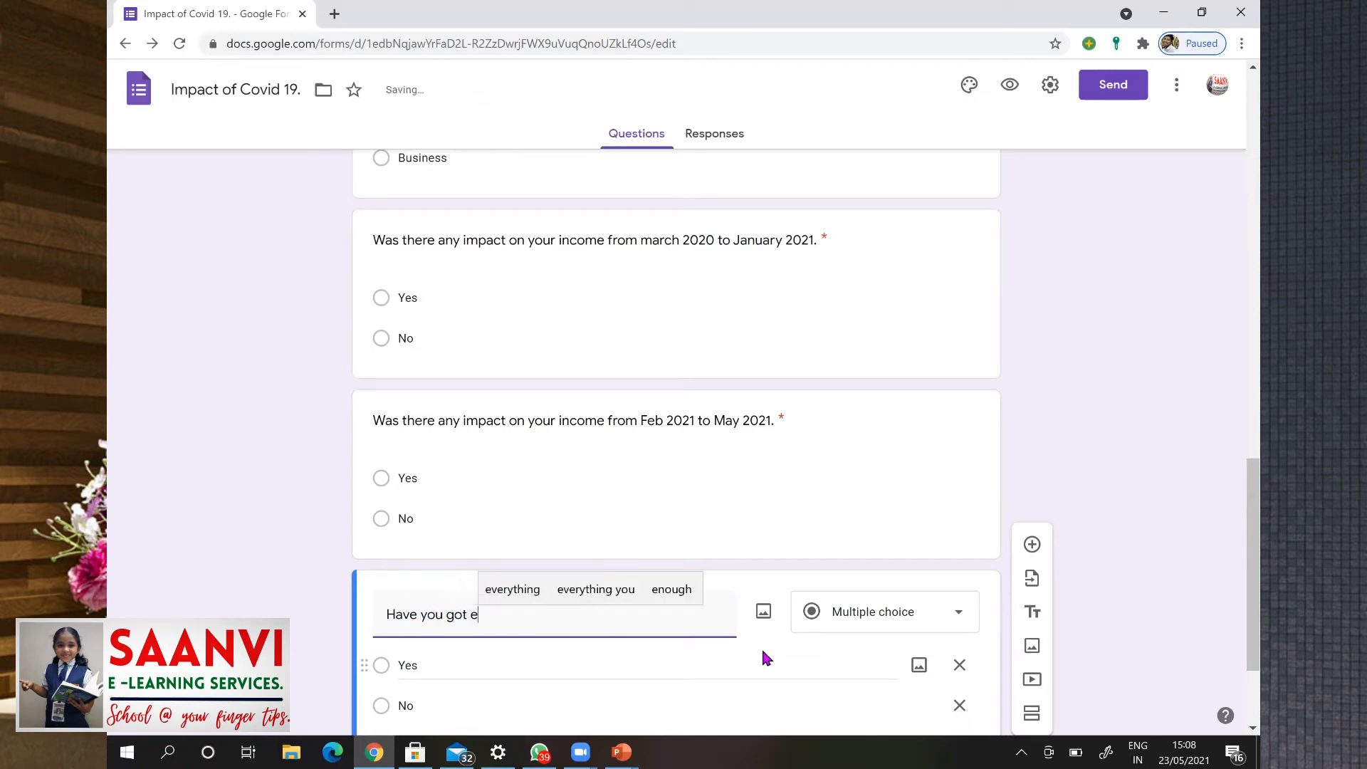
{"action": "type", "text": "ffected "}
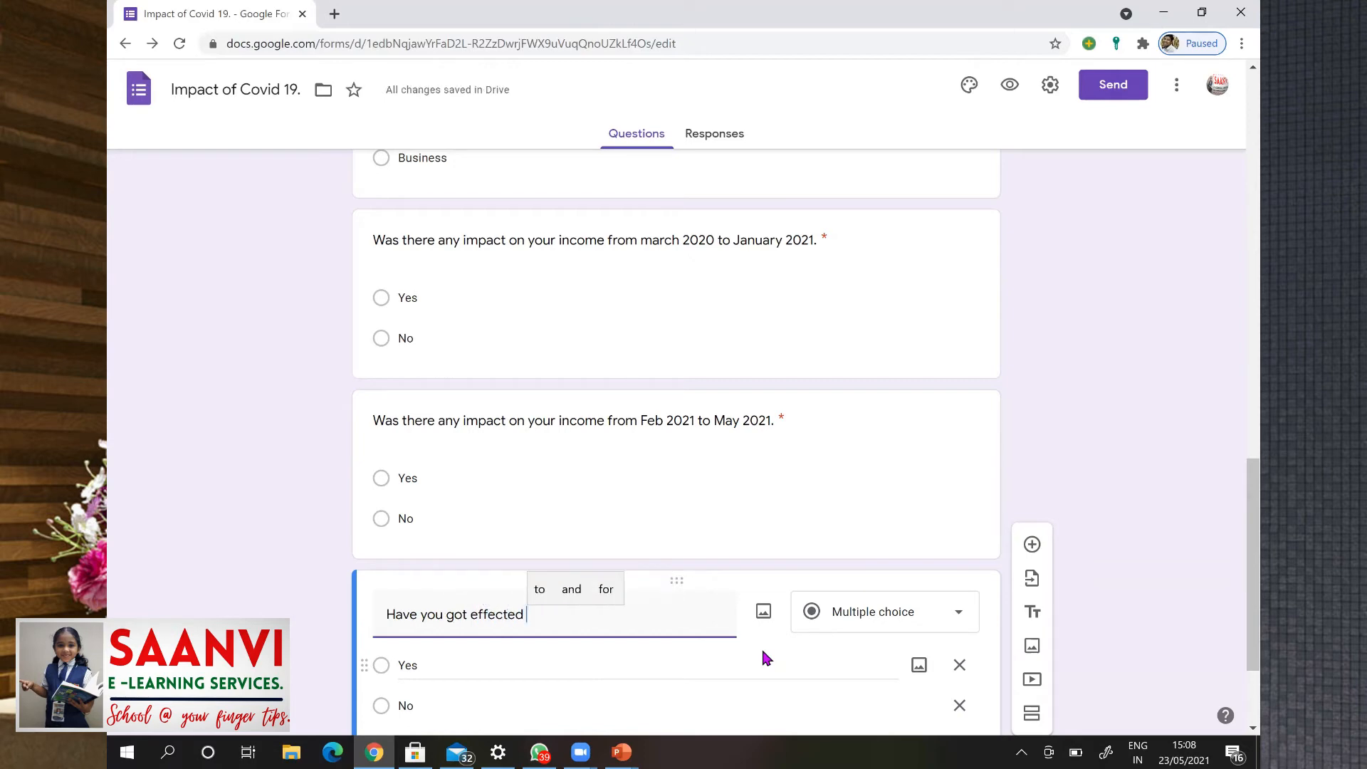
{"action": "type", "text": "wit"}
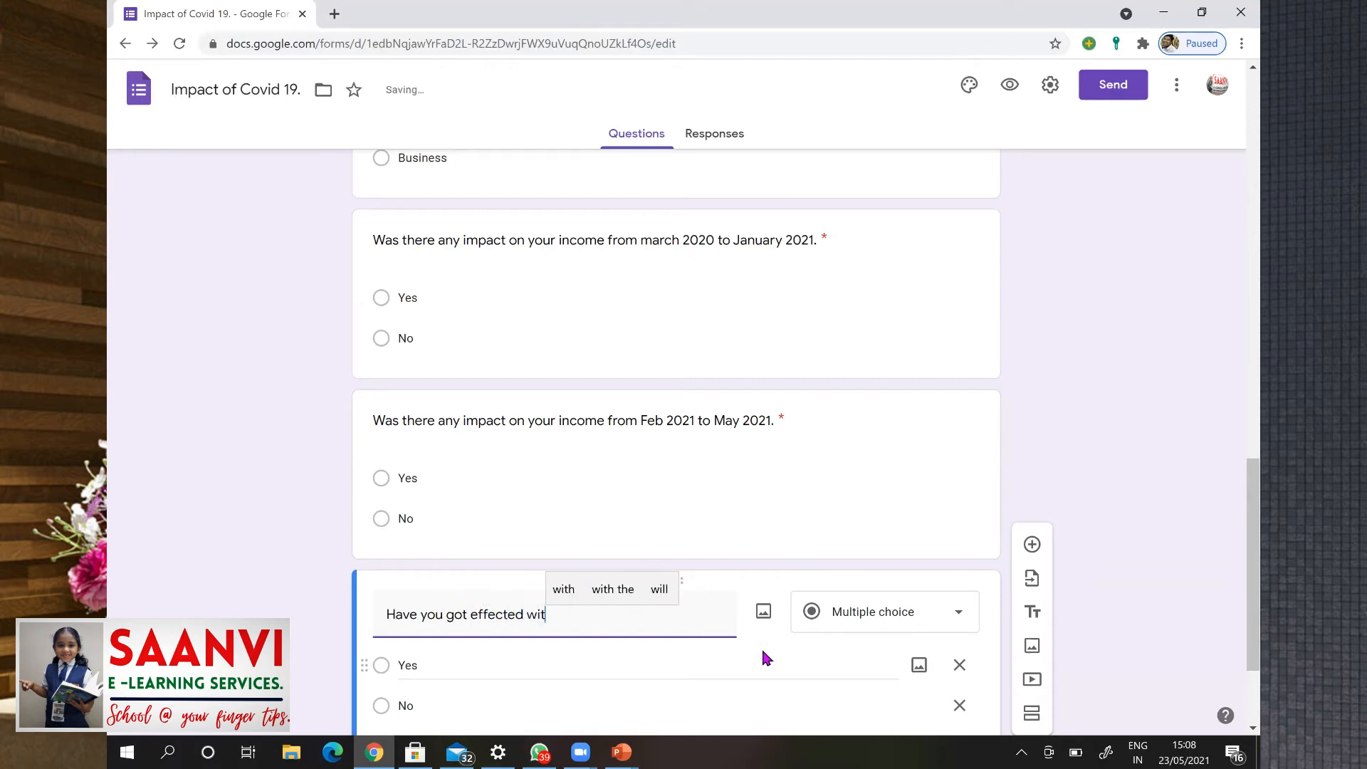
{"action": "type", "text": "h Covi"}
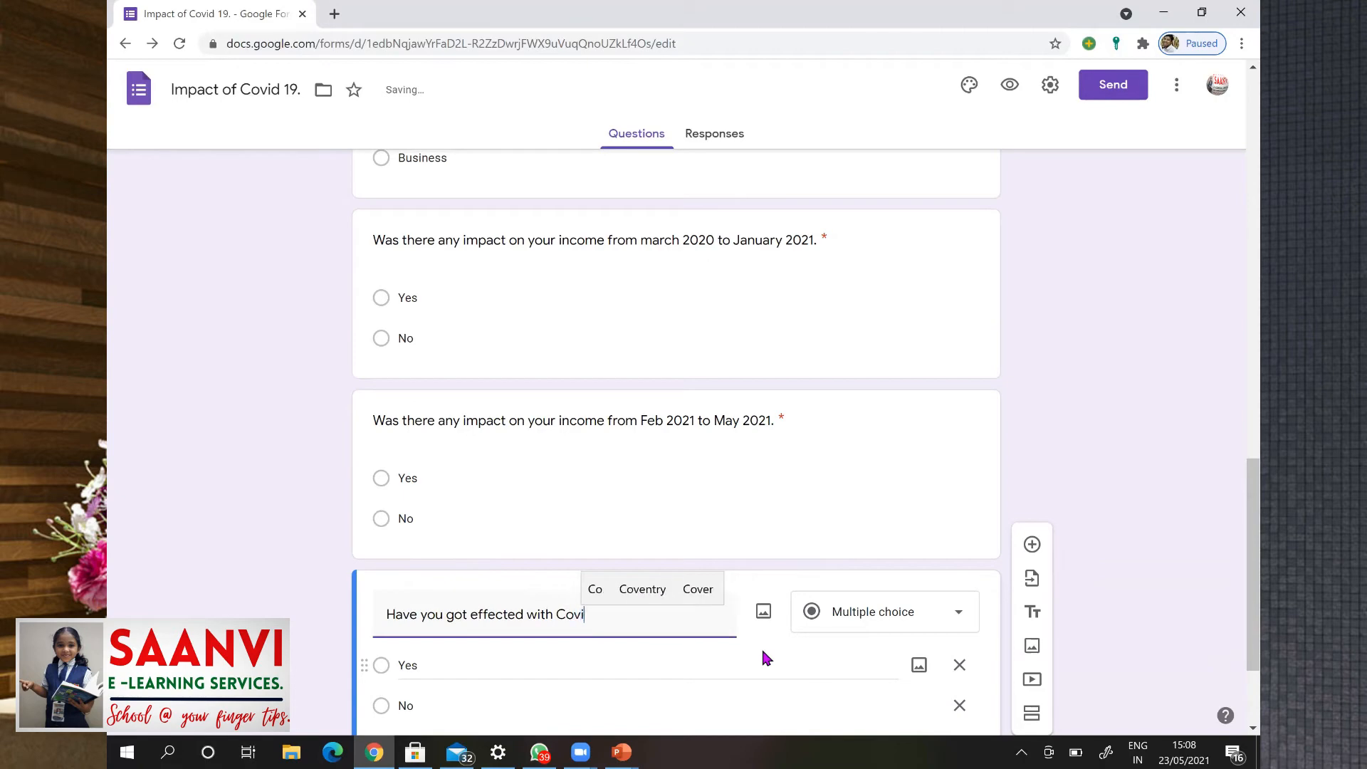
{"action": "type", "text": "d 19"}
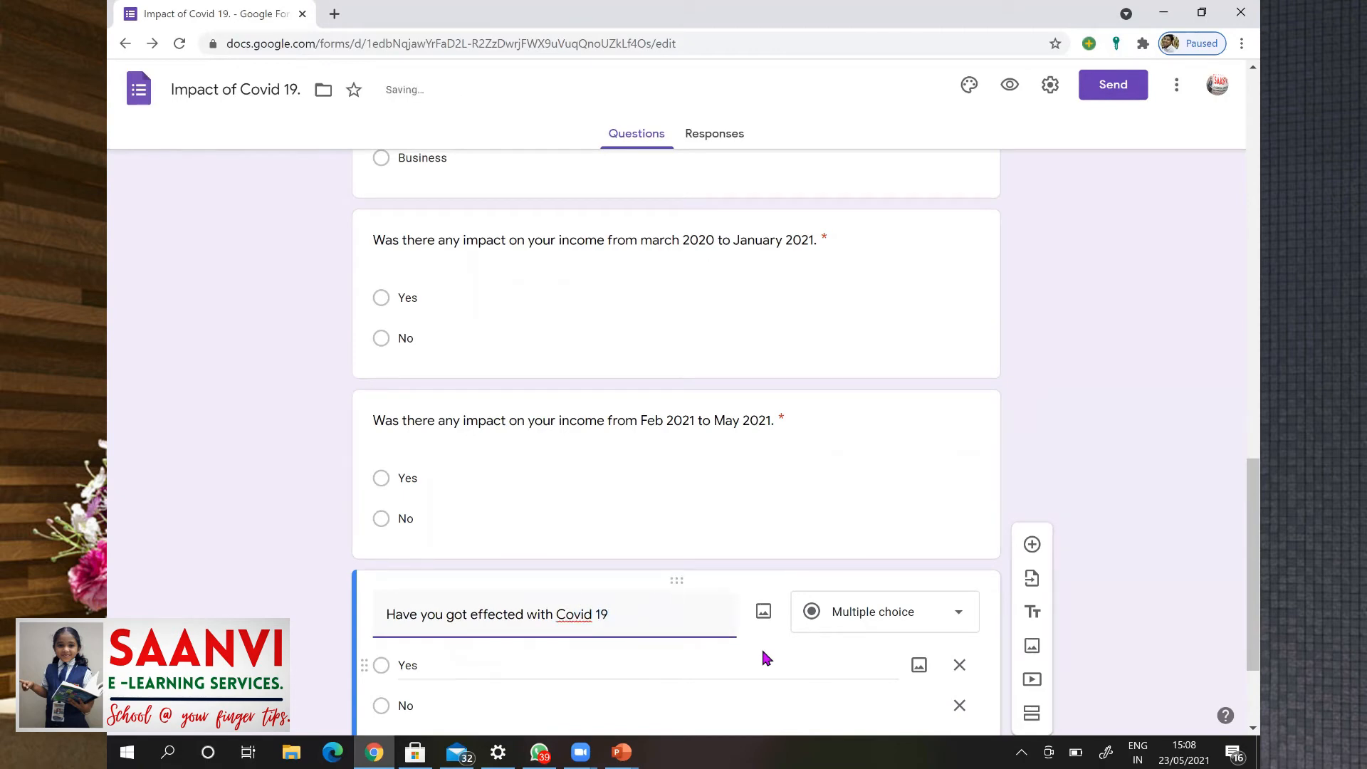
Duplicate the Covid 19 infection question and title the copy "Are your family members got effected to Covid 19. If so how many members.".
{"action": "scroll", "coordinate": [1237, 516], "scroll_direction": "down", "scroll_amount": 3}
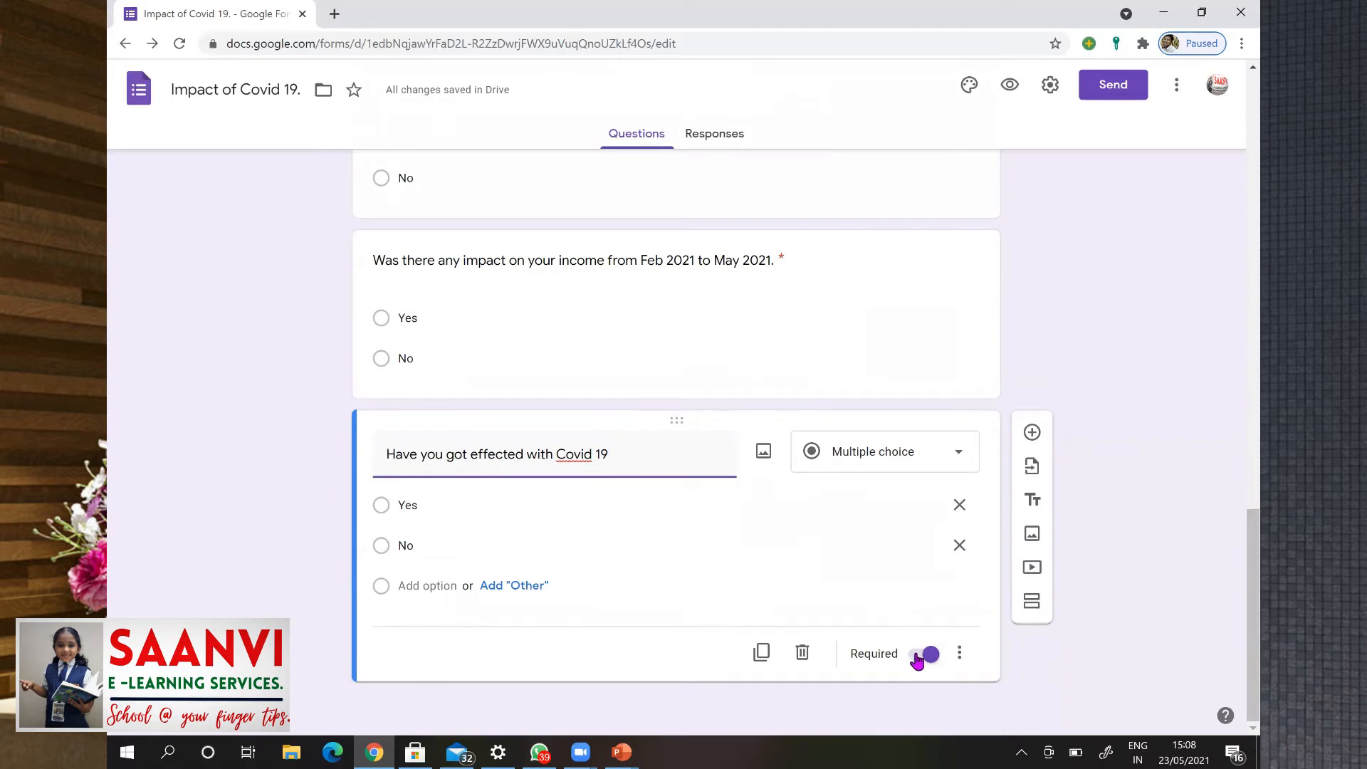
{"action": "left_click", "coordinate": [762, 654]}
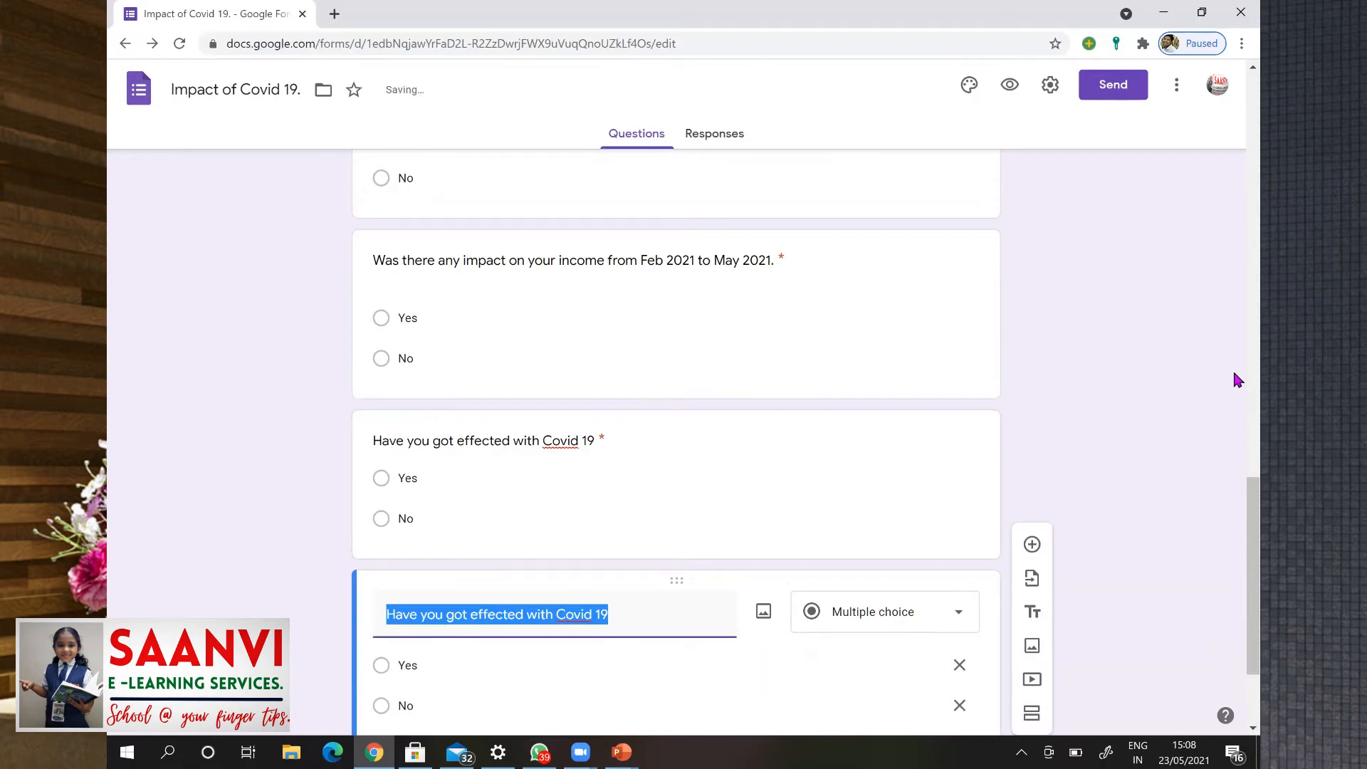
{"action": "scroll", "coordinate": [1237, 379], "scroll_direction": "down", "scroll_amount": 3}
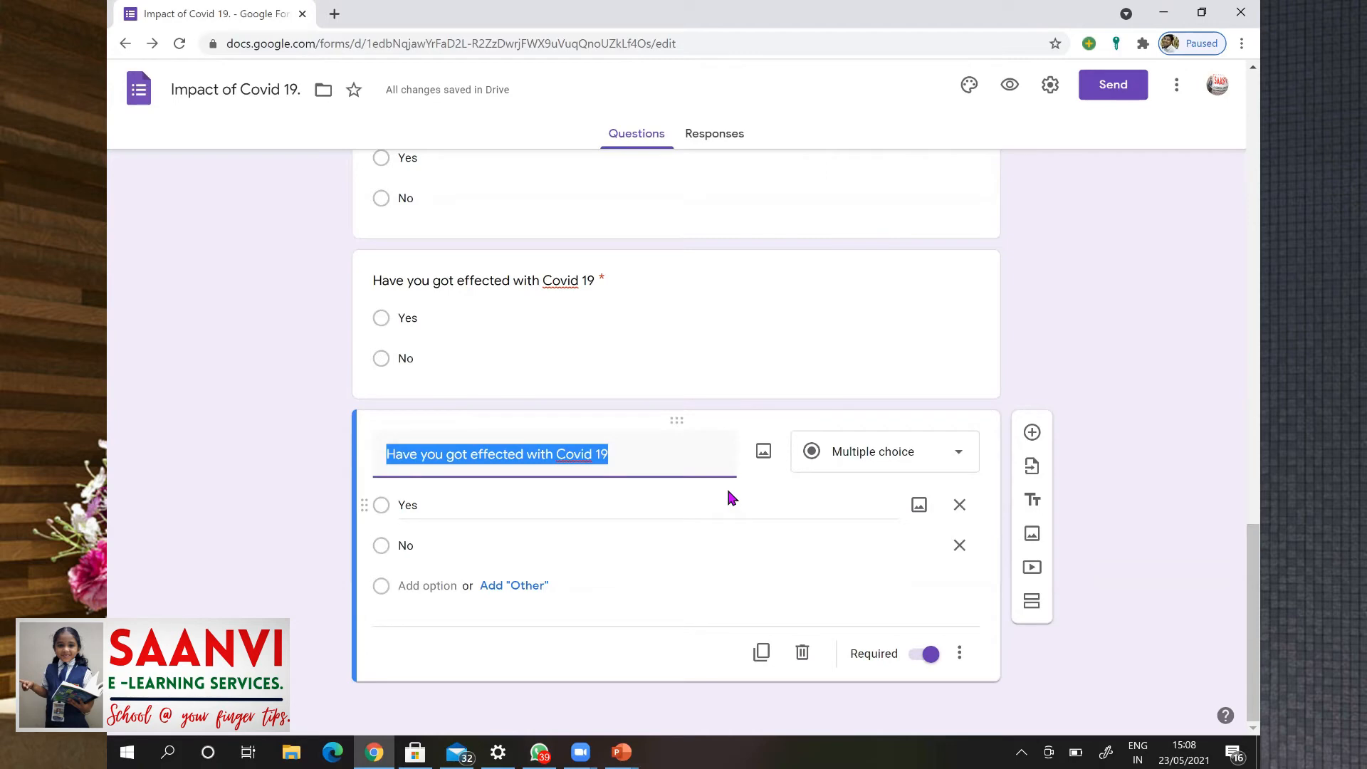
{"action": "type", "text": "Are your family members got effected to"}
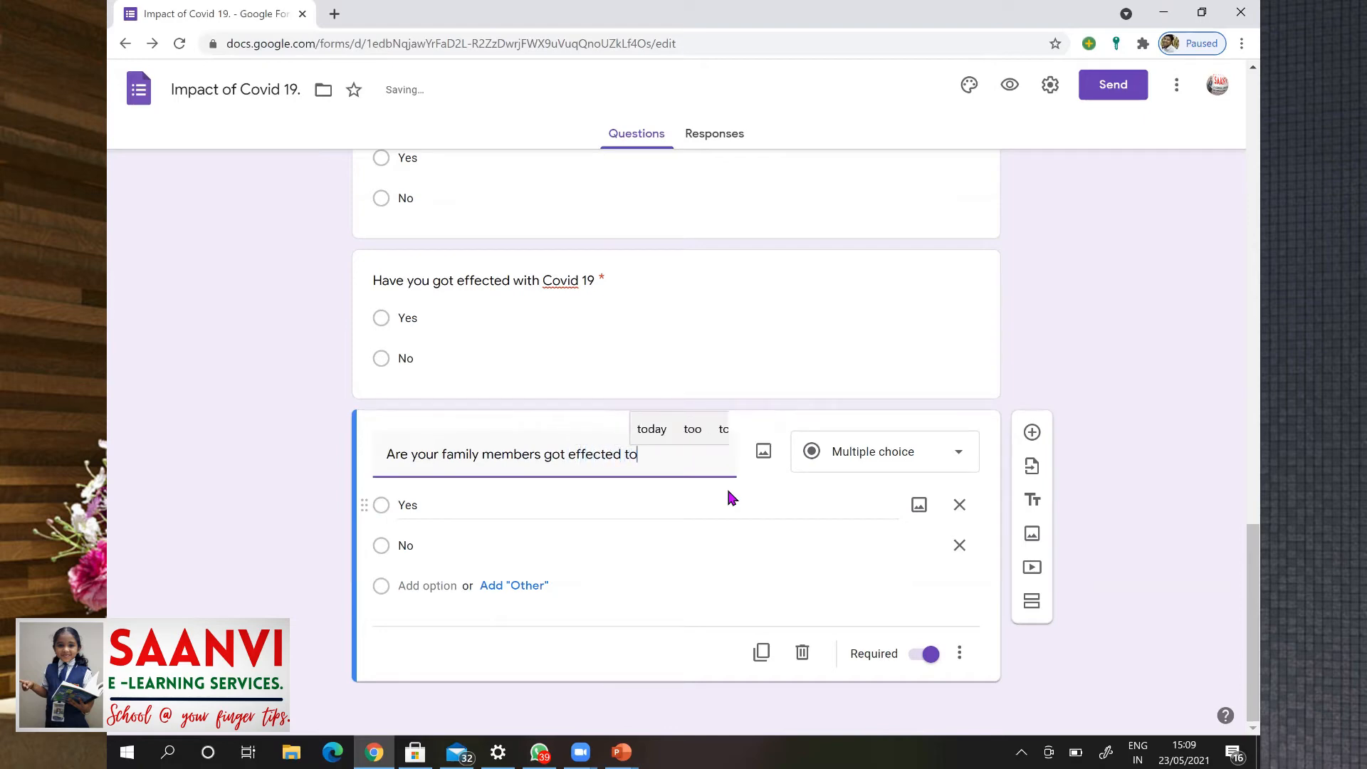
{"action": "type", "text": " Covid 19"}
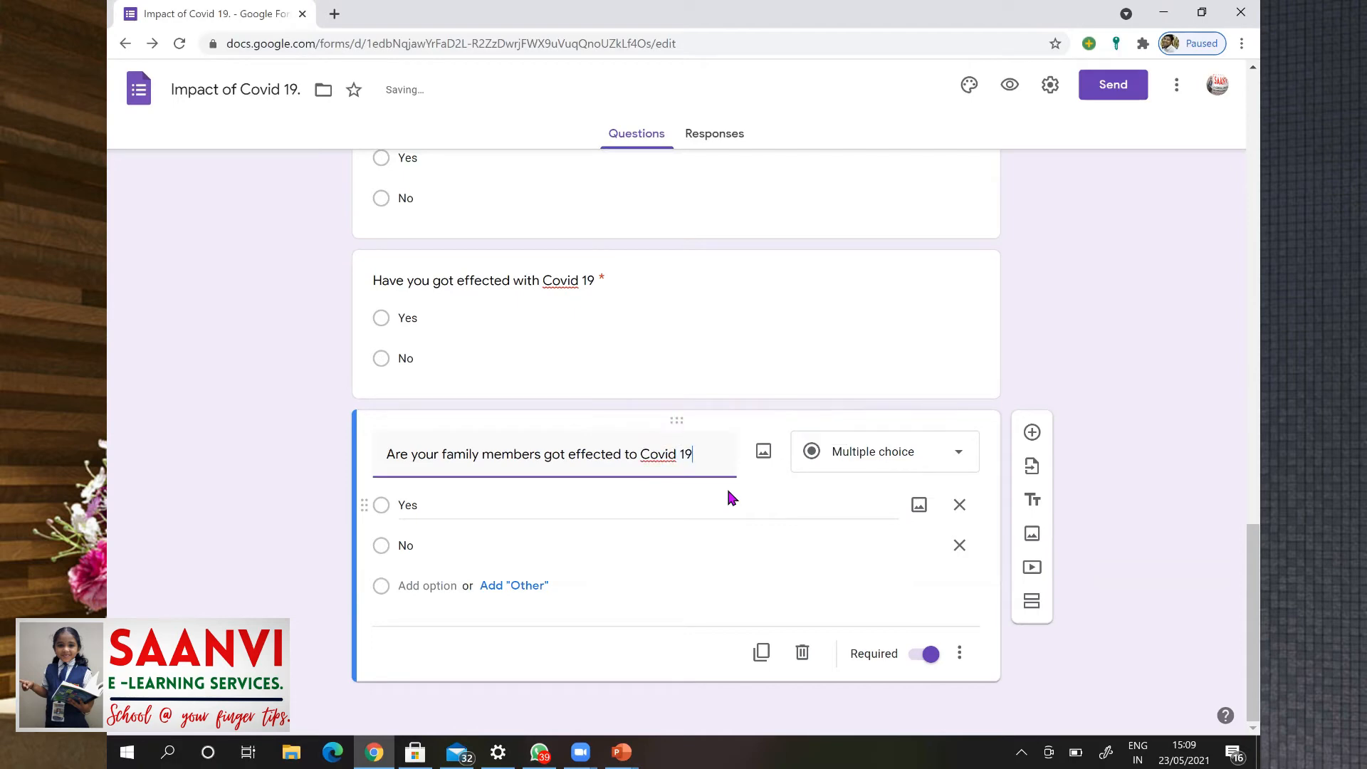
{"action": "type", "text": ". If so h"}
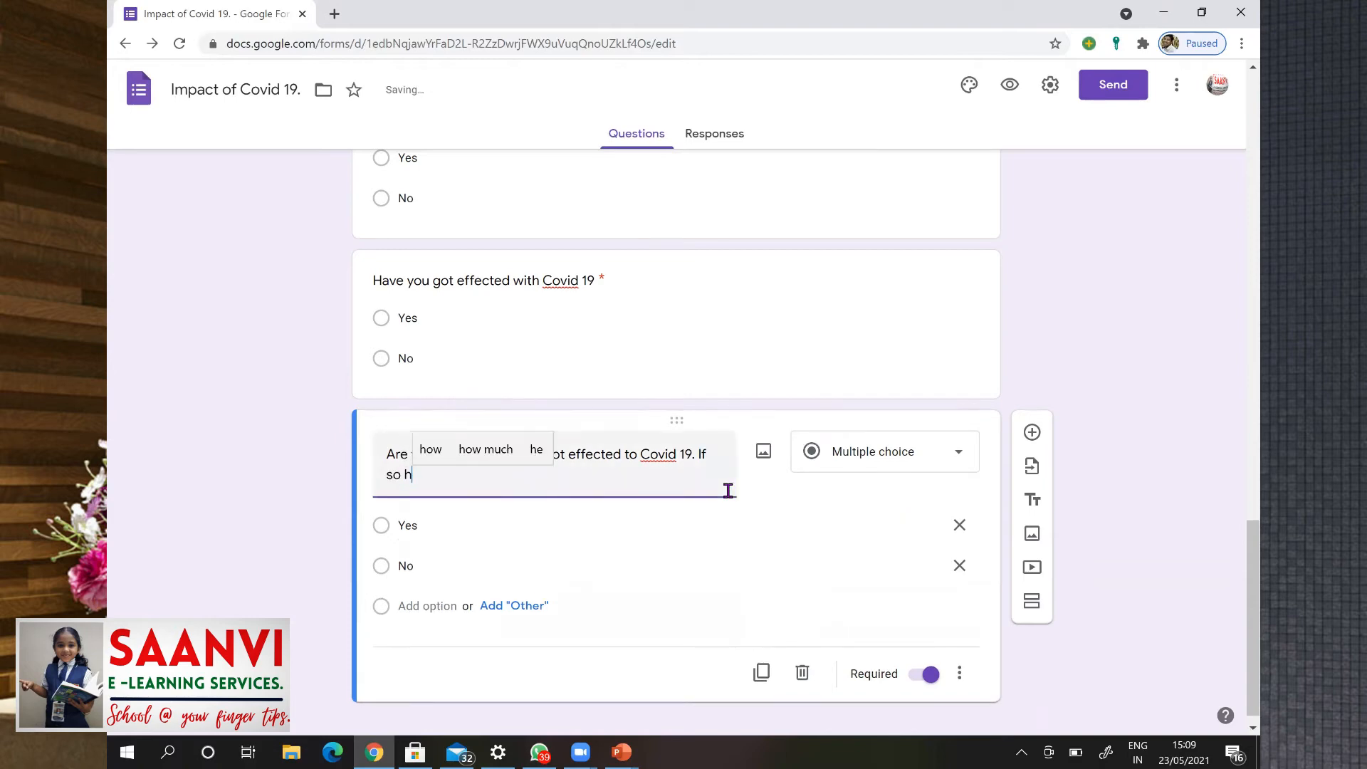
{"action": "type", "text": "ow man"}
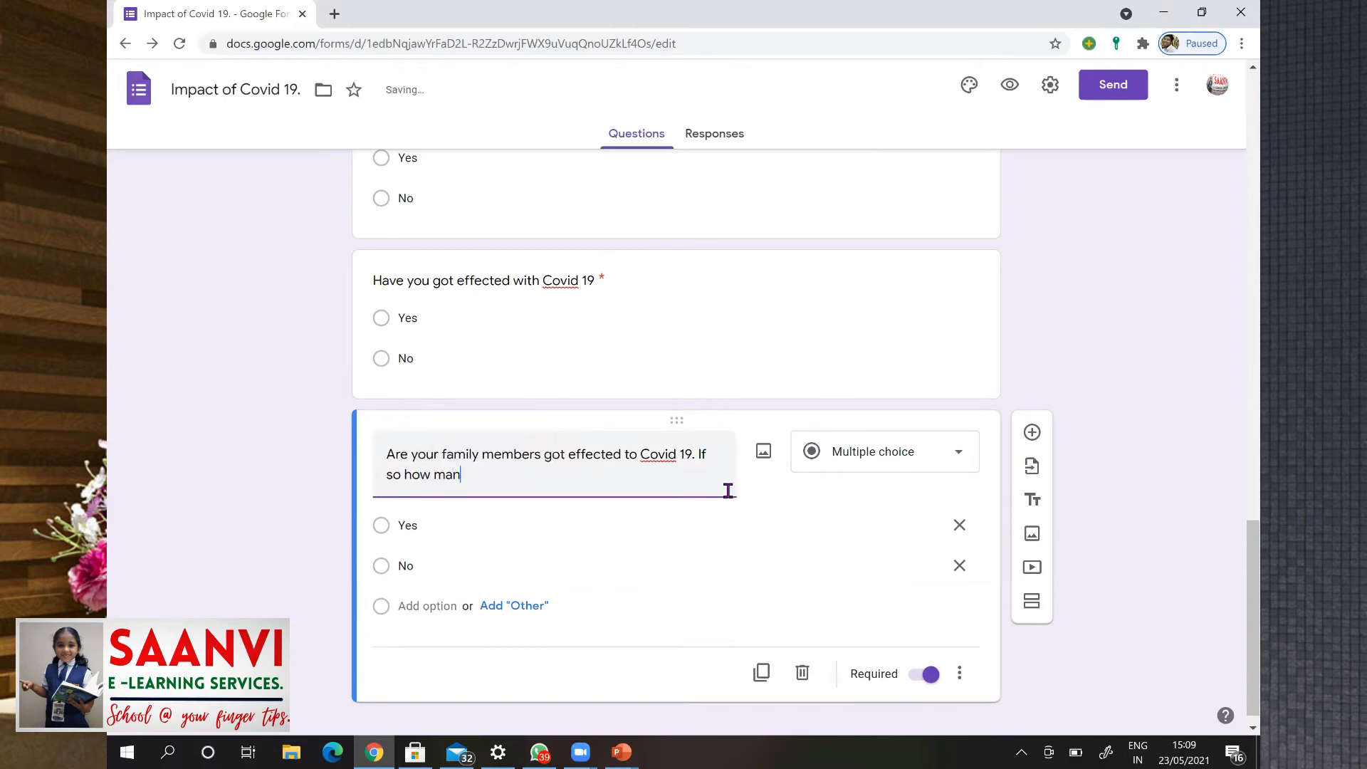
{"action": "type", "text": "y members."}
Replace the Yes and No options of the family members question with "0" and "1".
{"action": "left_click", "coordinate": [892, 528]}
{"action": "key", "text": "BackSpace"}
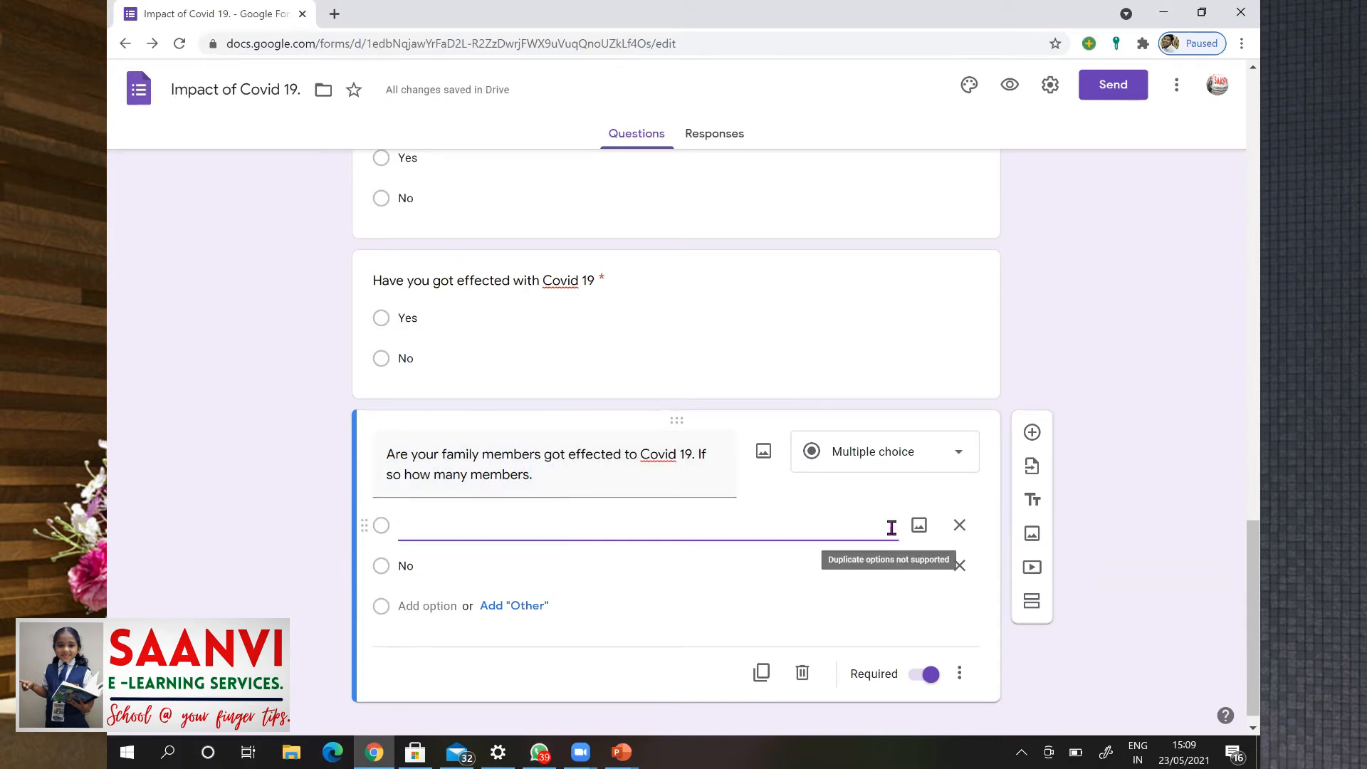
{"action": "key", "text": "Tab"}
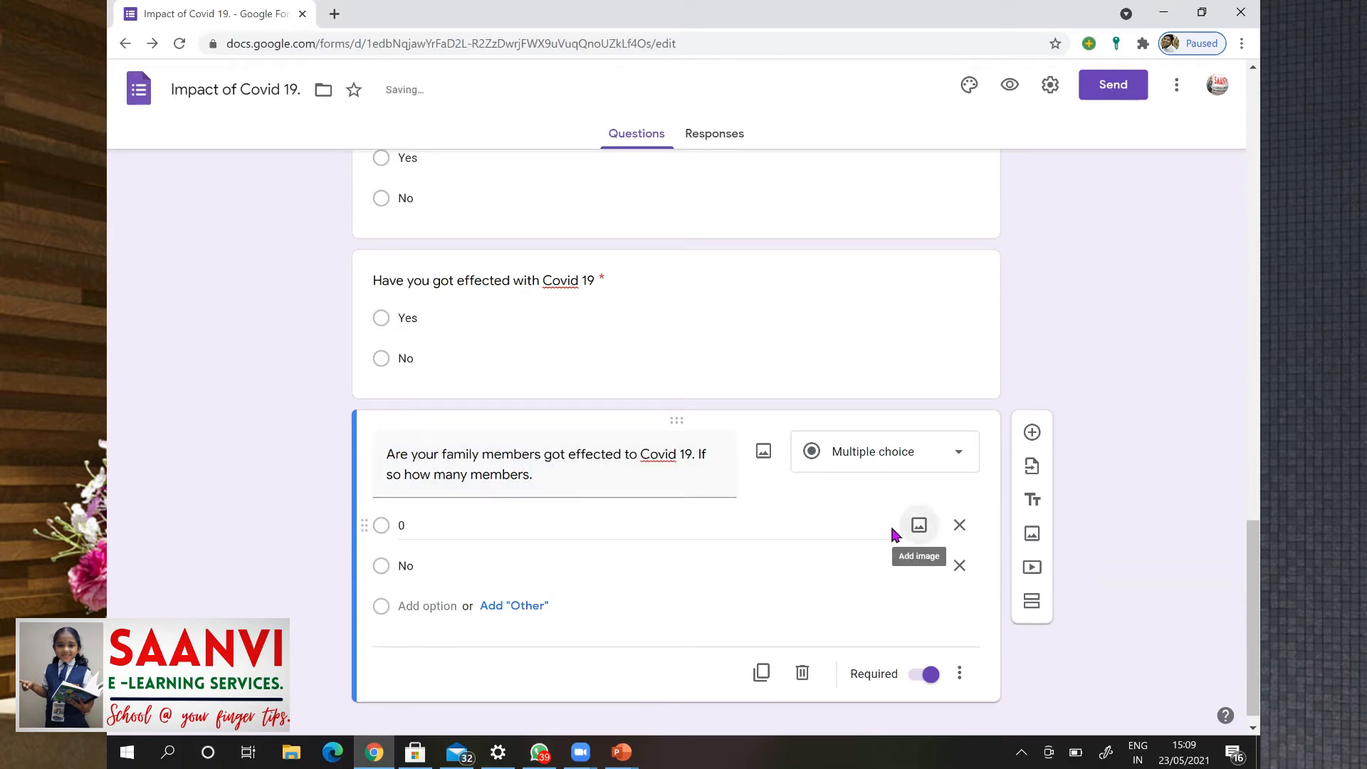
{"action": "key", "text": "Tab"}
{"action": "key", "text": "Tab"}
{"action": "type", "text": "1"}
Add the options "2" and "3" to the family members question.
{"action": "key", "text": "Tab"}
{"action": "key", "text": "Tab"}
{"action": "key", "text": "Tab"}
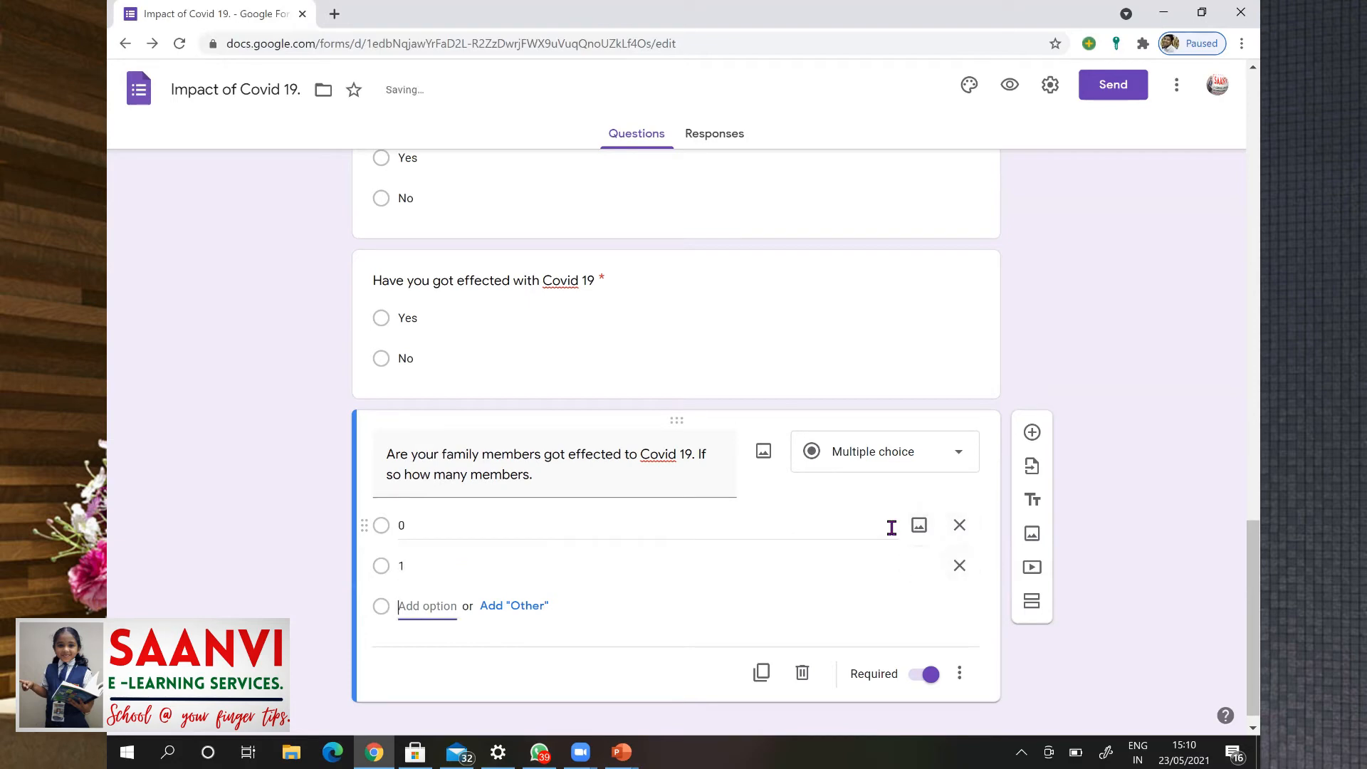
{"action": "type", "text": "2"}
{"action": "key", "text": "Tab"}
{"action": "key", "text": "Tab"}
{"action": "key", "text": "Tab"}
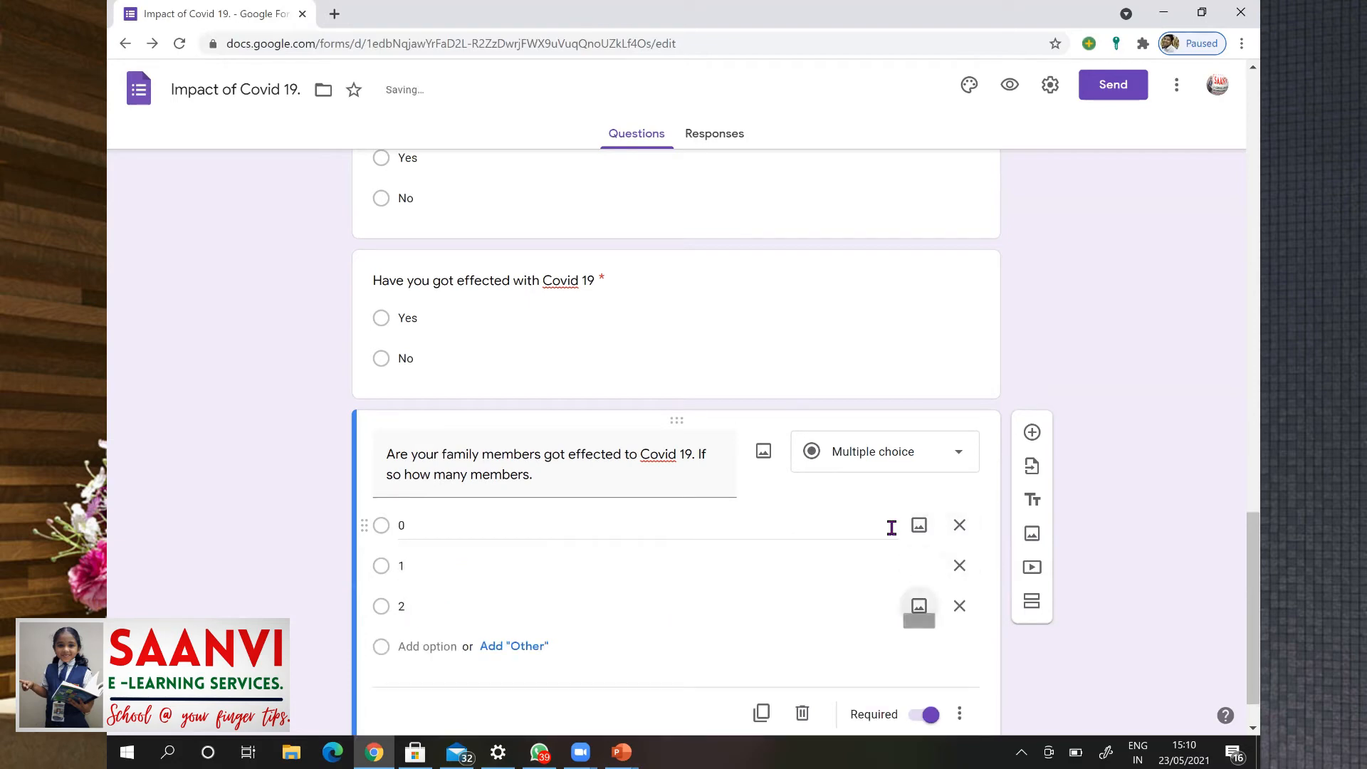
{"action": "type", "text": "3"}
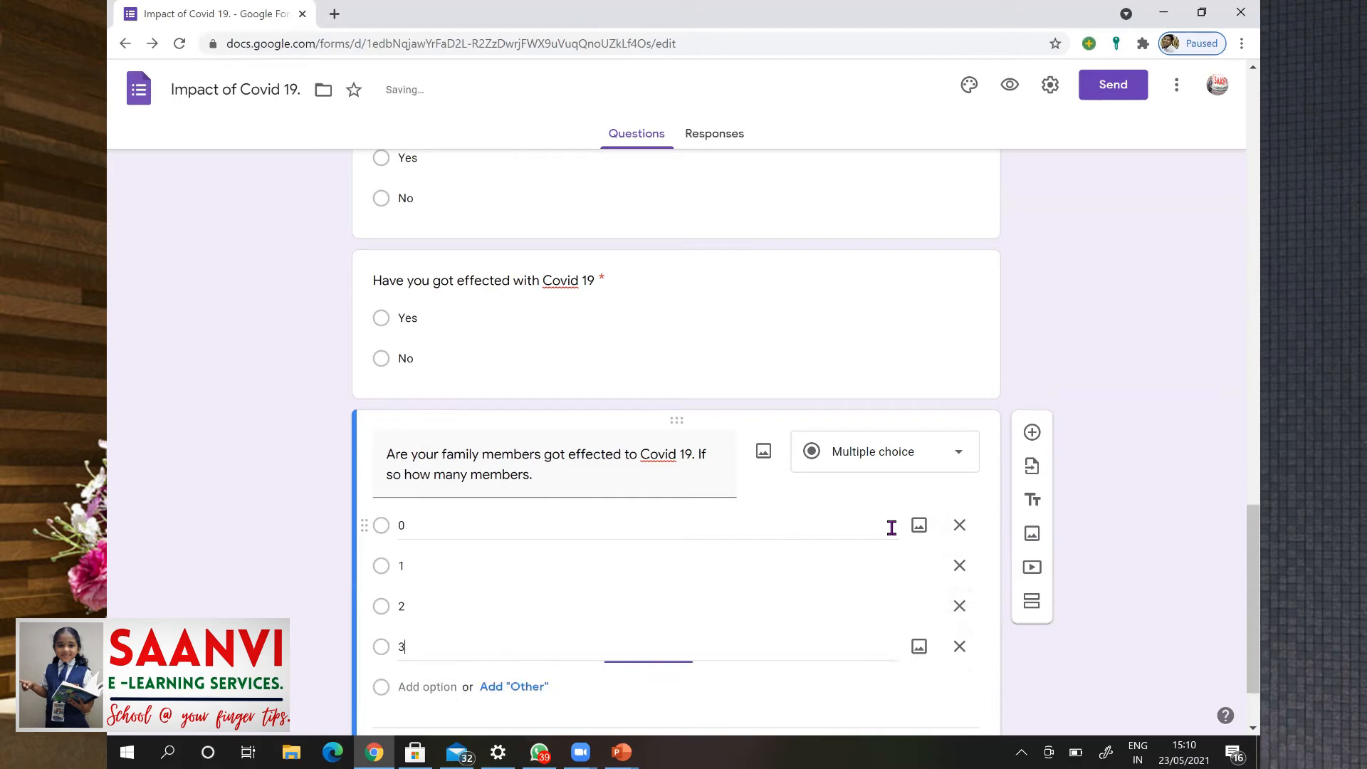
Add the options "4", "5" and "6" to the family members question.
{"action": "key", "text": "Tab"}
{"action": "key", "text": "Tab"}
{"action": "key", "text": "Tab"}
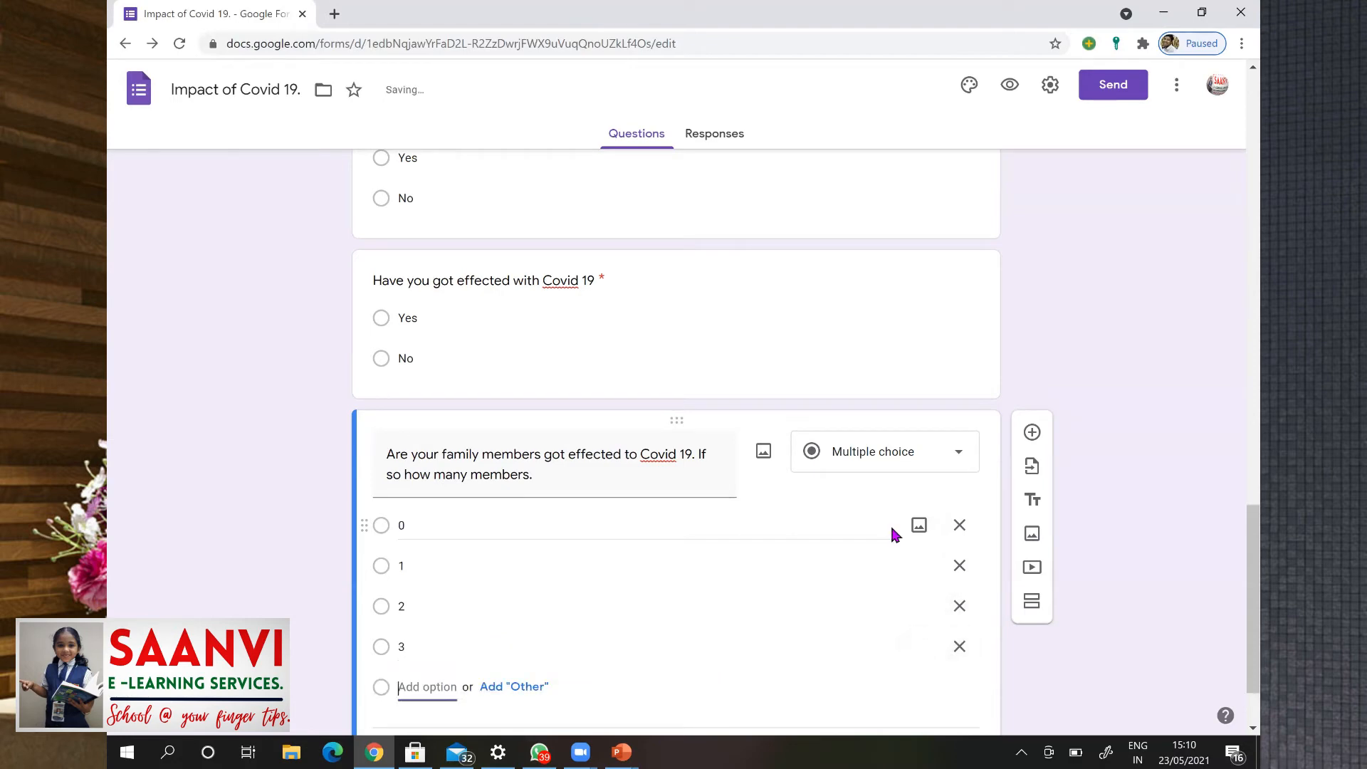
{"action": "type", "text": "4"}
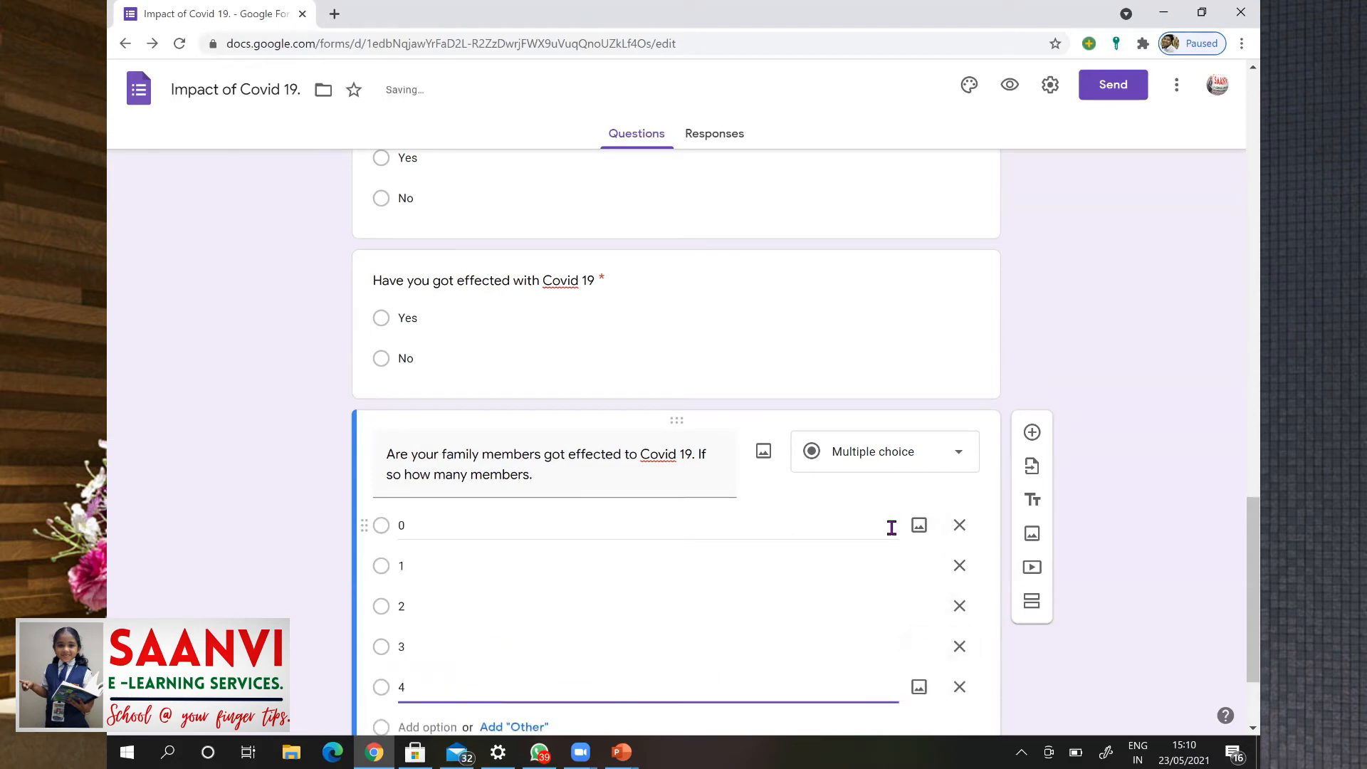
{"action": "key", "text": "Tab"}
{"action": "key", "text": "Tab"}
{"action": "key", "text": "Tab"}
{"action": "type", "text": "5"}
{"action": "key", "text": "Tab"}
{"action": "key", "text": "Tab"}
{"action": "key", "text": "Tab"}
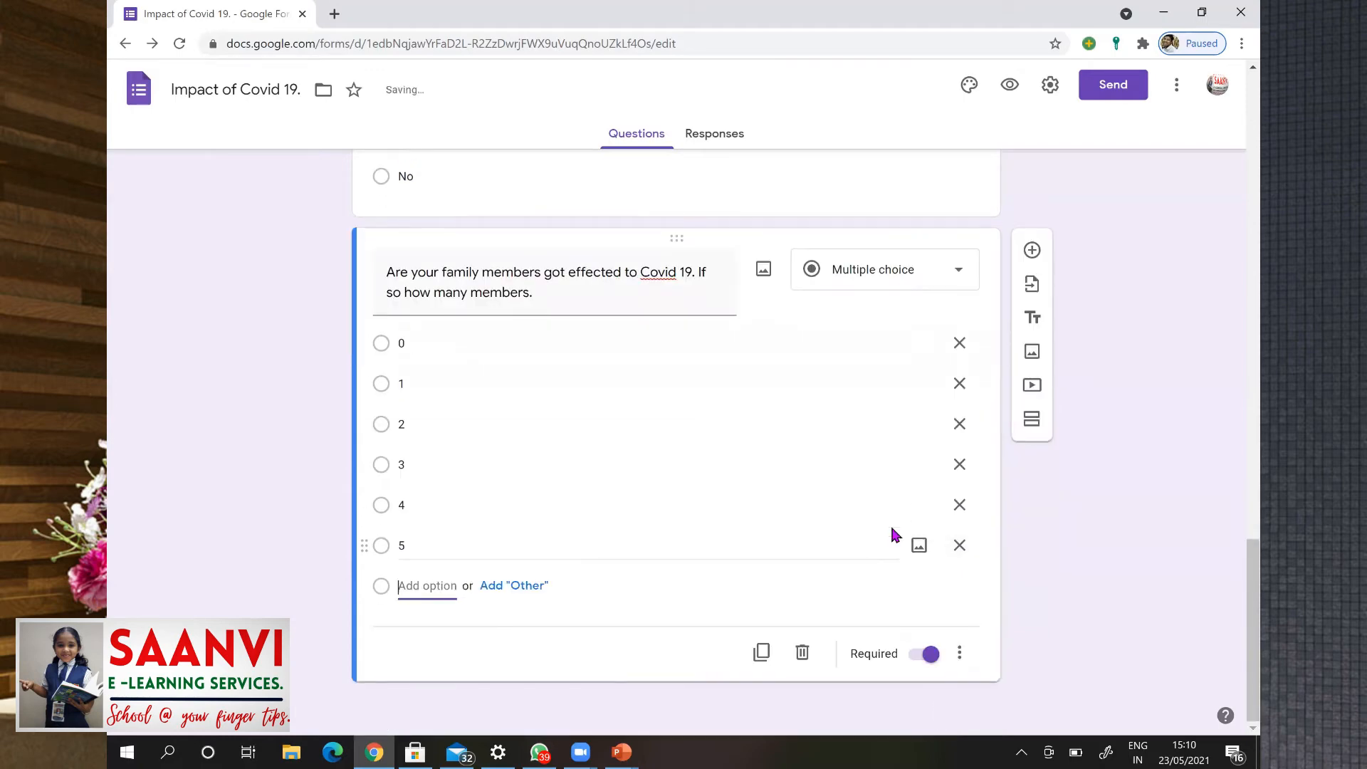
{"action": "type", "text": "6"}
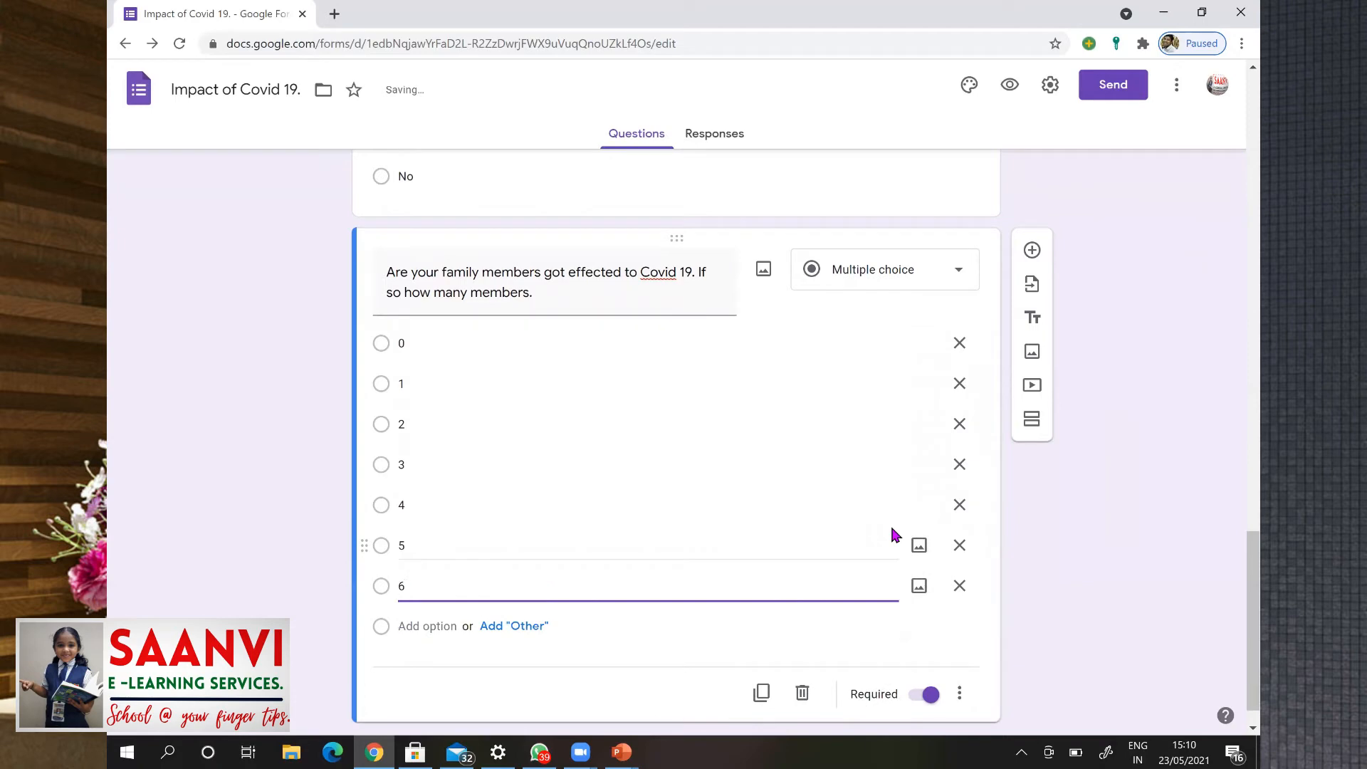
{"action": "scroll", "coordinate": [1209, 552], "scroll_direction": "down", "scroll_amount": 1}
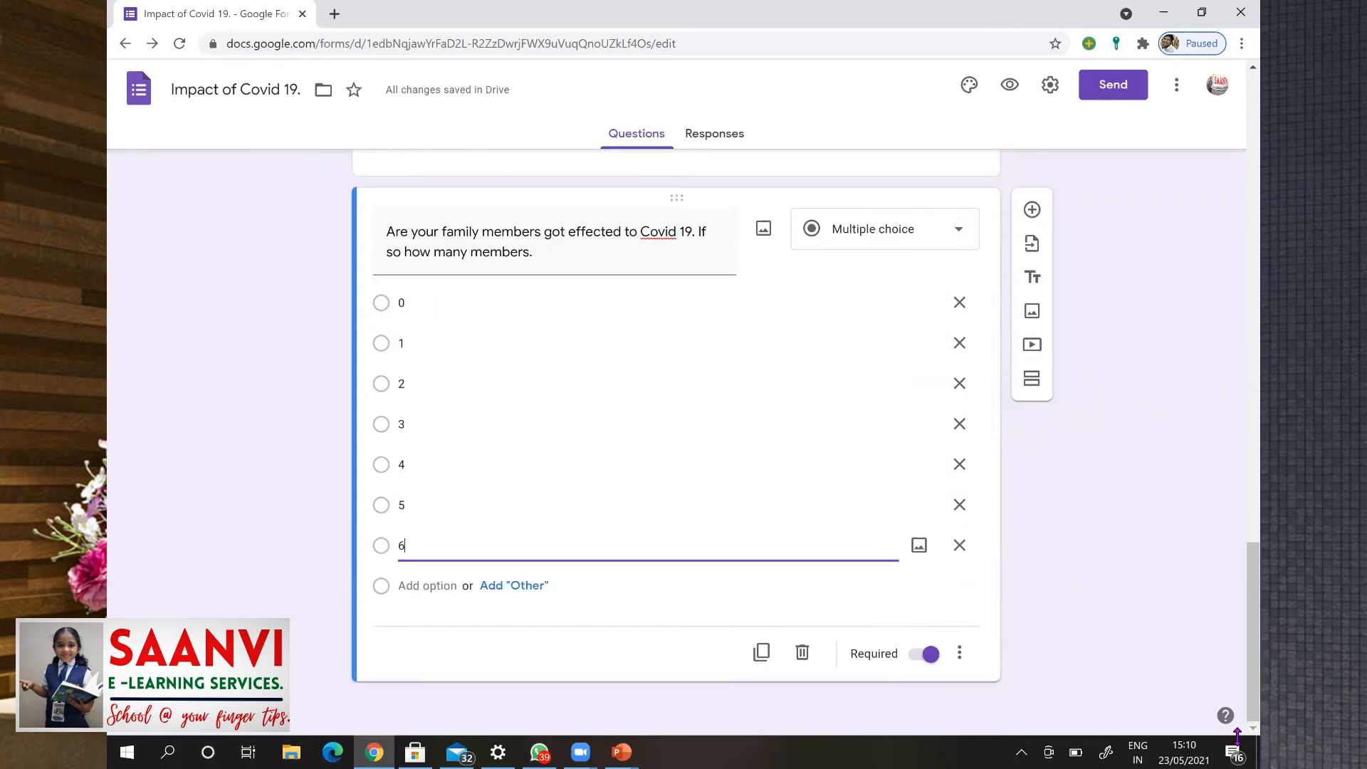
Open the form's theme customisation and browse the computer for a header image to upload.
{"action": "left_click_drag", "start_coordinate": [1233, 682], "coordinate": [1234, 158]}
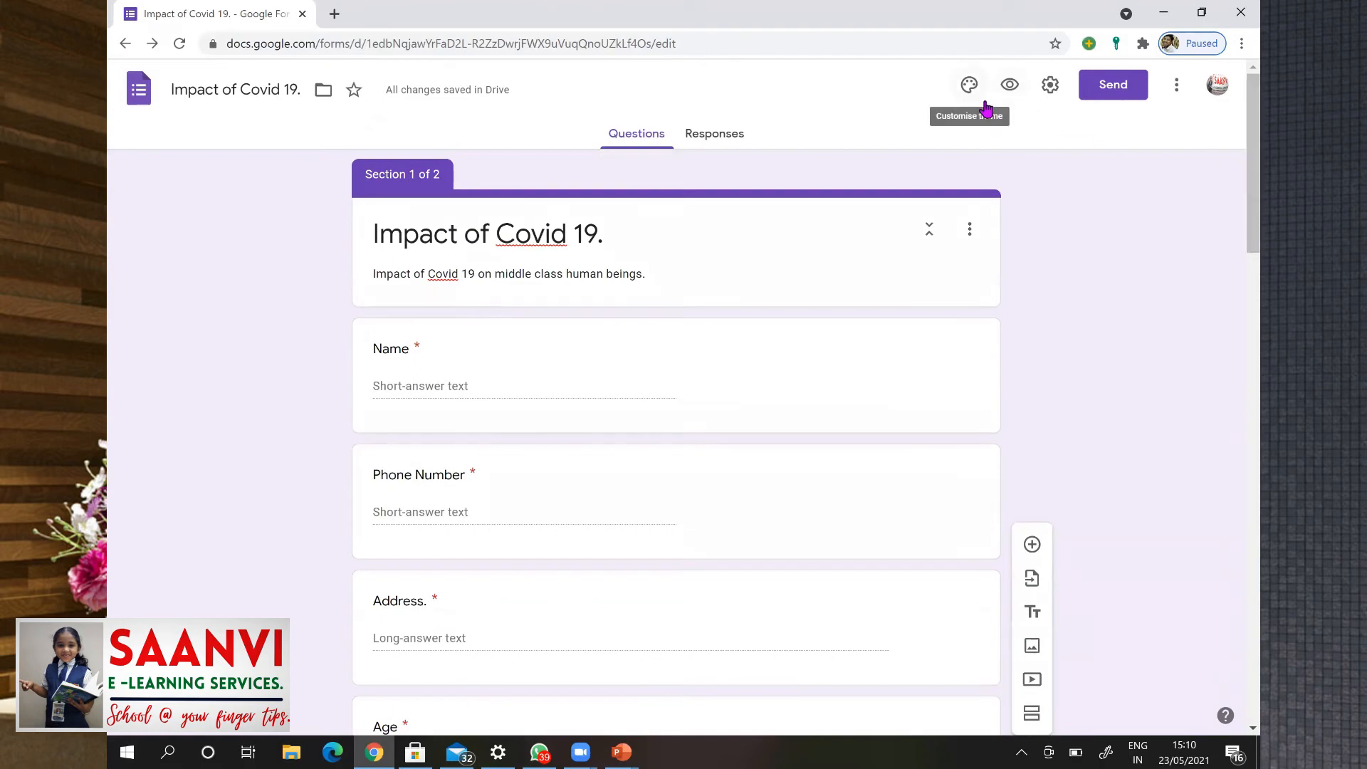
{"action": "left_click", "coordinate": [970, 87]}
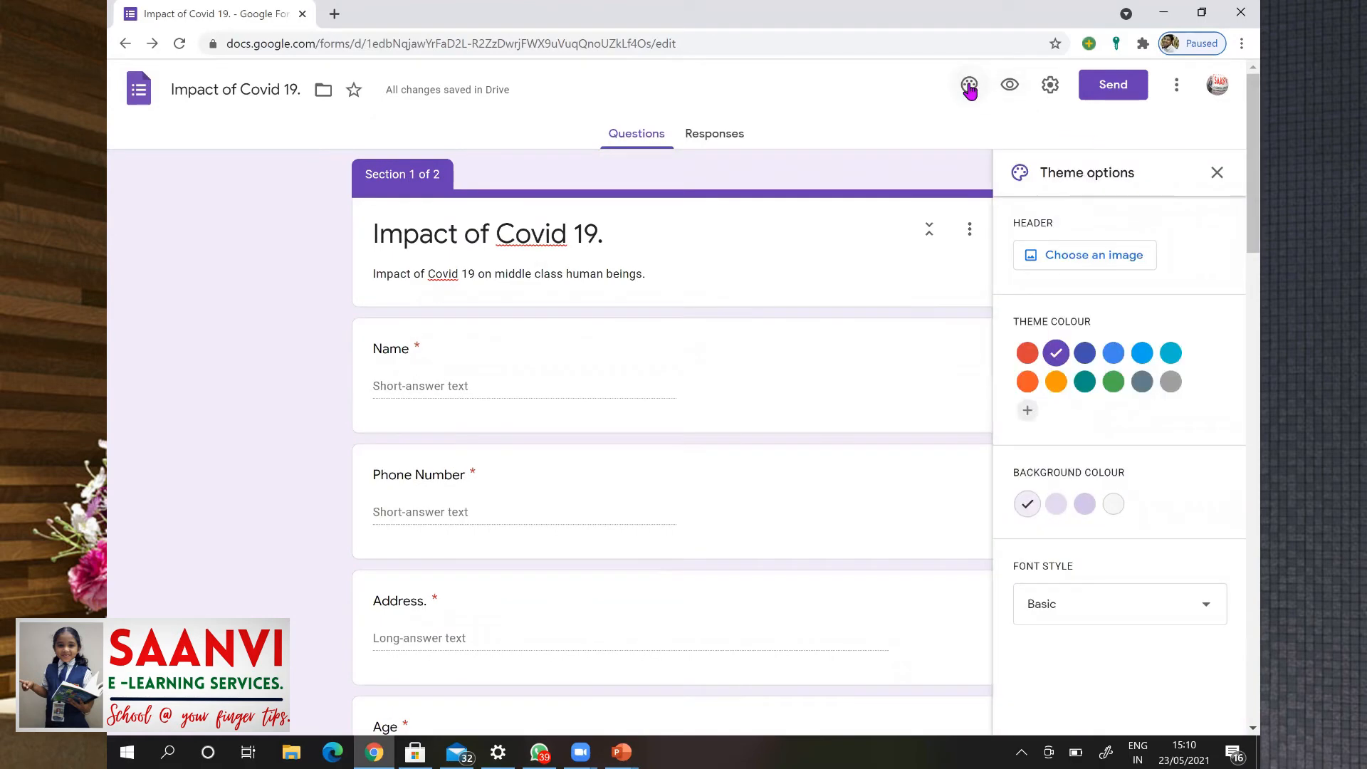
{"action": "left_click", "coordinate": [1106, 250]}
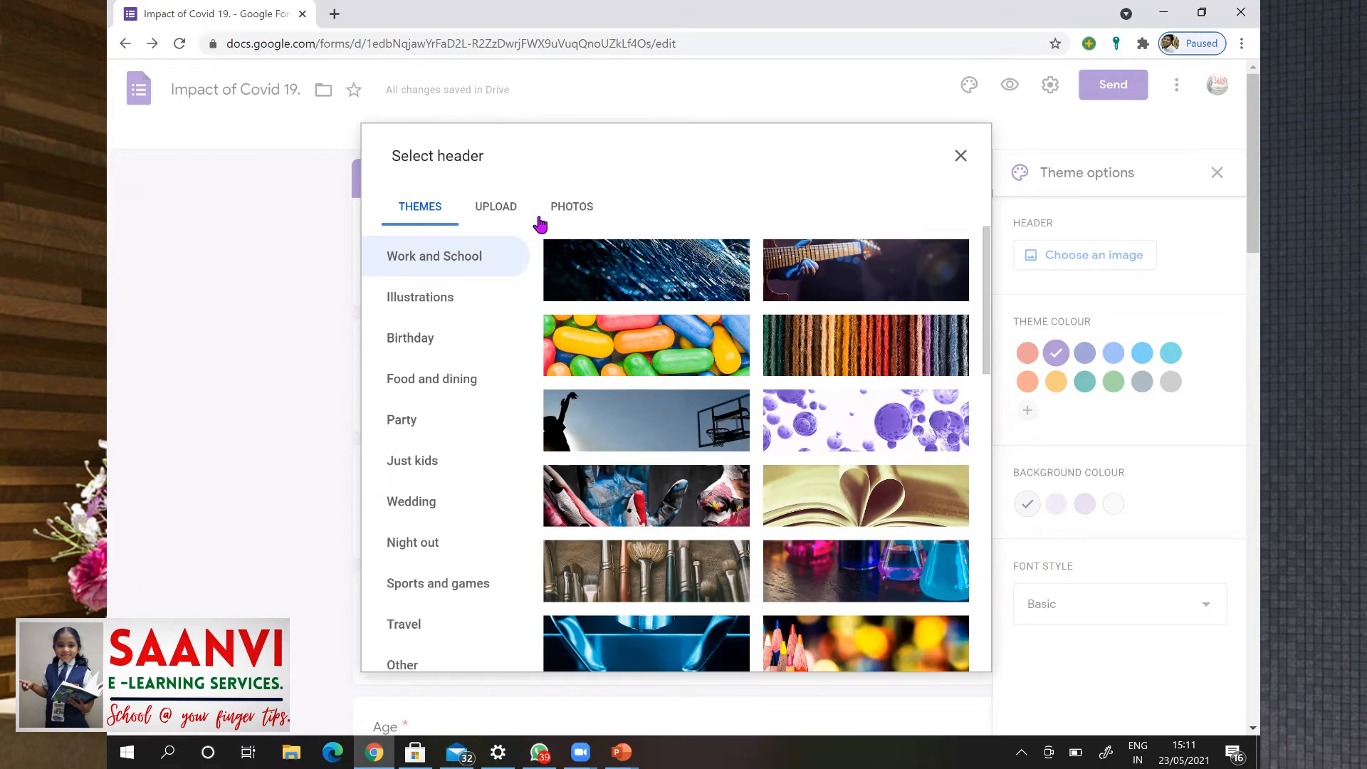
{"action": "left_click_drag", "start_coordinate": [991, 289], "coordinate": [990, 243]}
{"action": "left_click", "coordinate": [497, 208]}
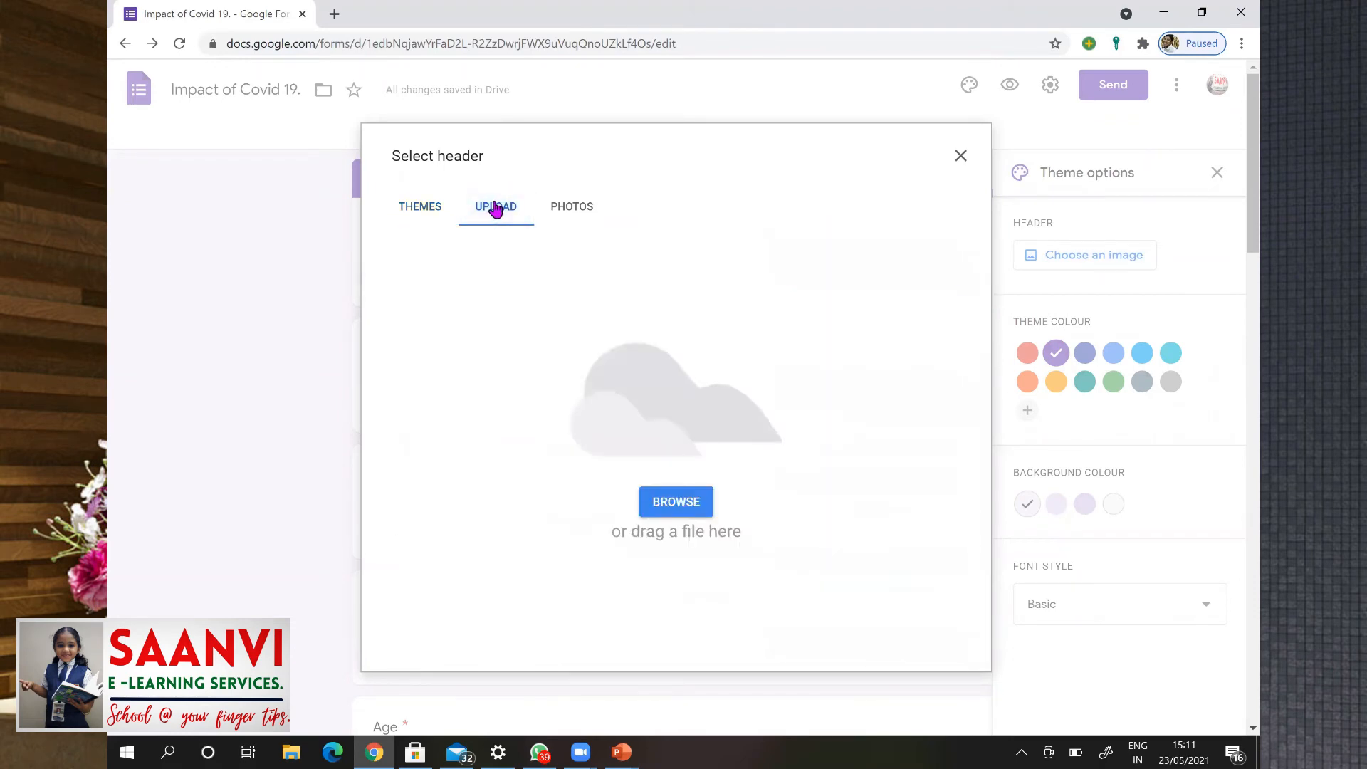
{"action": "left_click", "coordinate": [688, 503]}
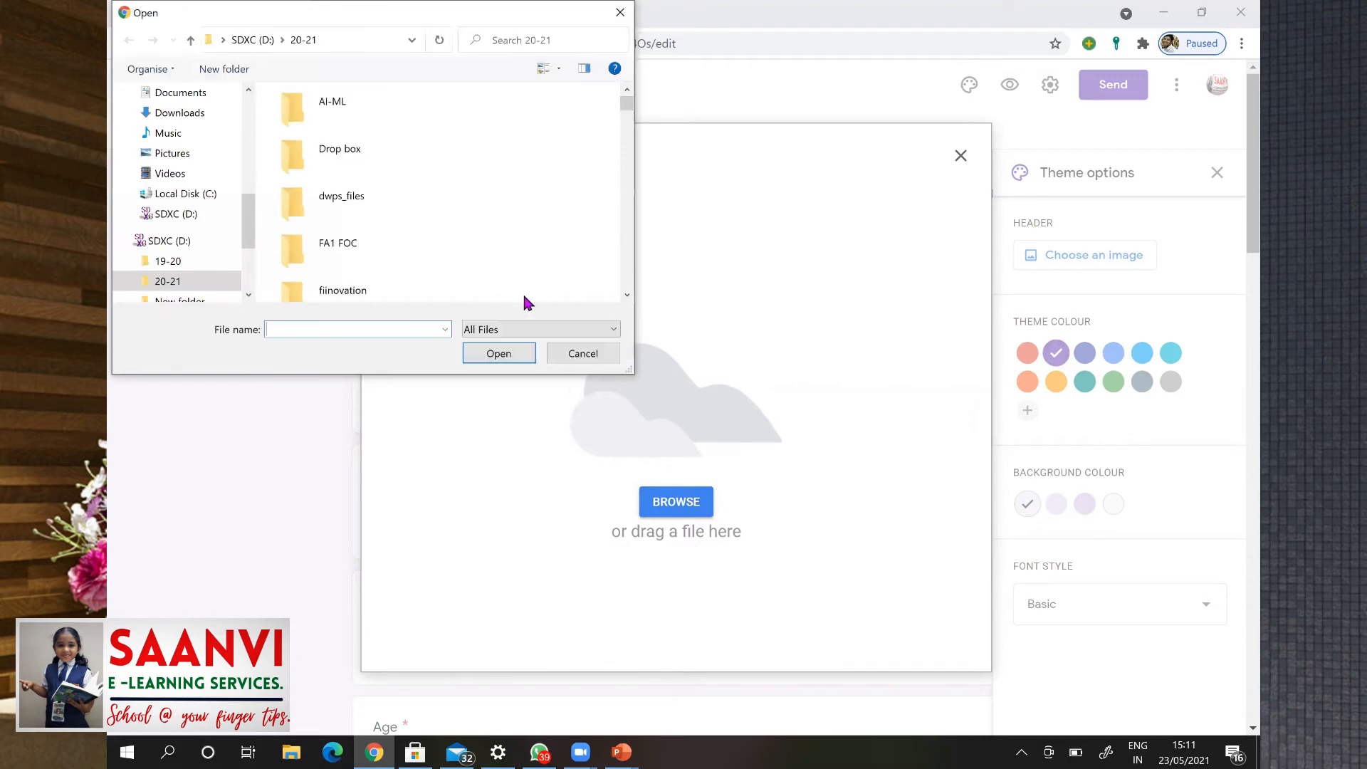
Upload the image "saanvi elearning 16 9", move the crop area up over the logo's heading, and apply it as the form header.
{"action": "left_click", "coordinate": [336, 211]}
{"action": "key", "text": "s"}
{"action": "key", "text": "s"}
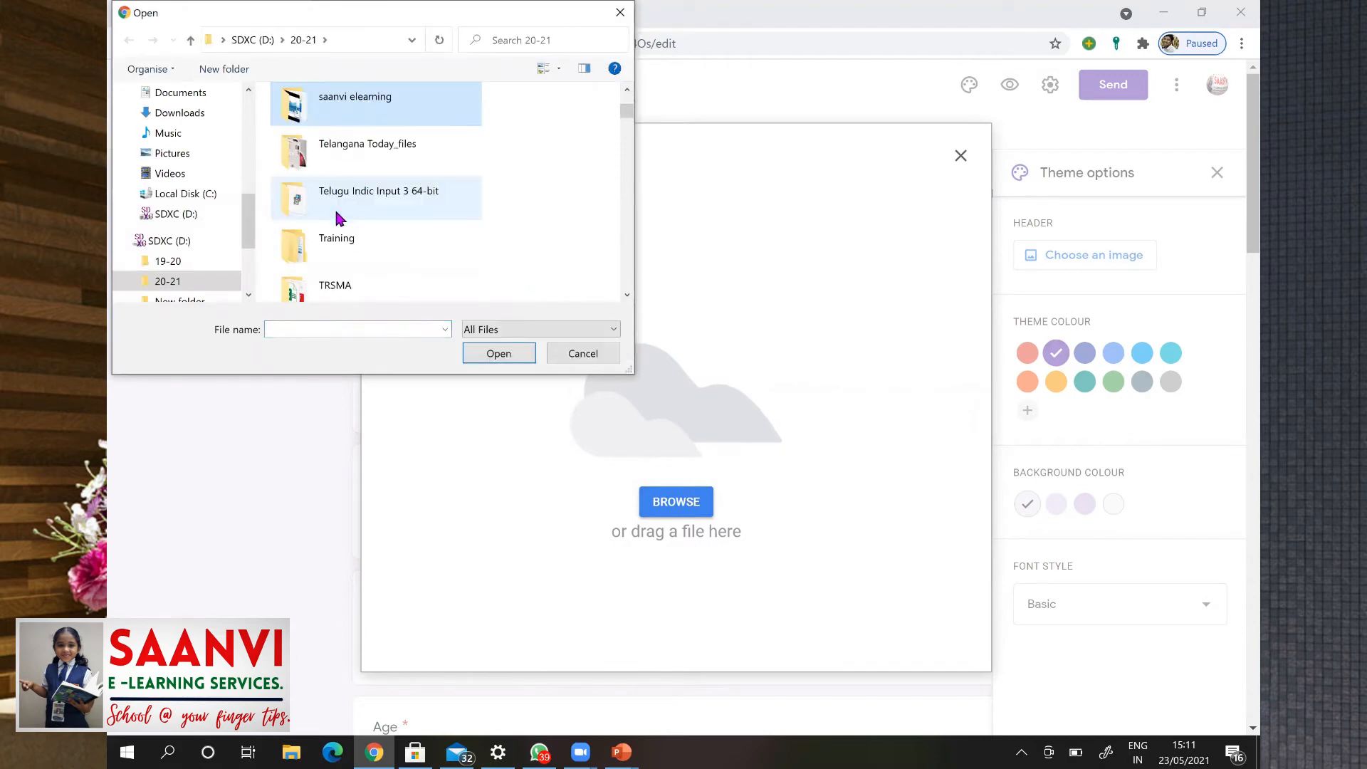
{"action": "key", "text": "s"}
{"action": "key", "text": "s"}
{"action": "key", "text": "s"}
{"action": "key", "text": "s"}
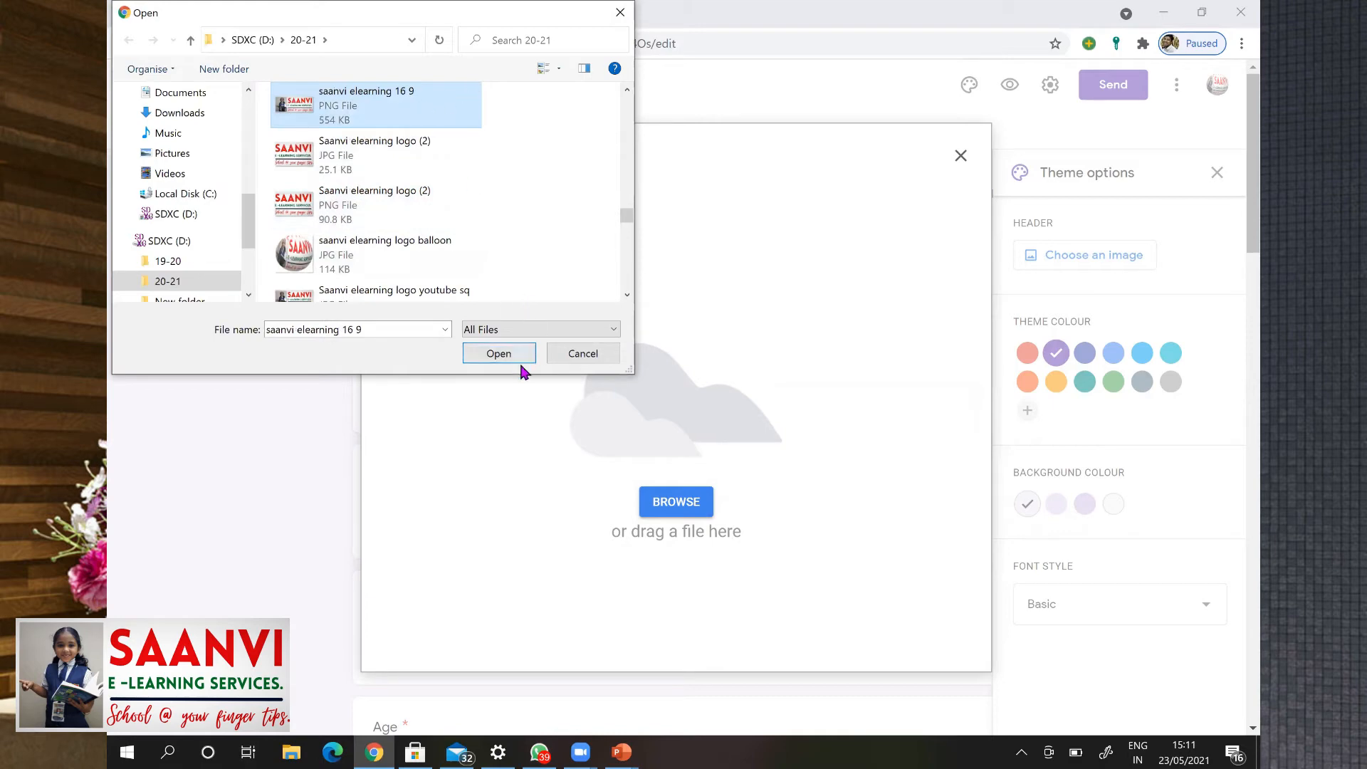
{"action": "left_click", "coordinate": [501, 353]}
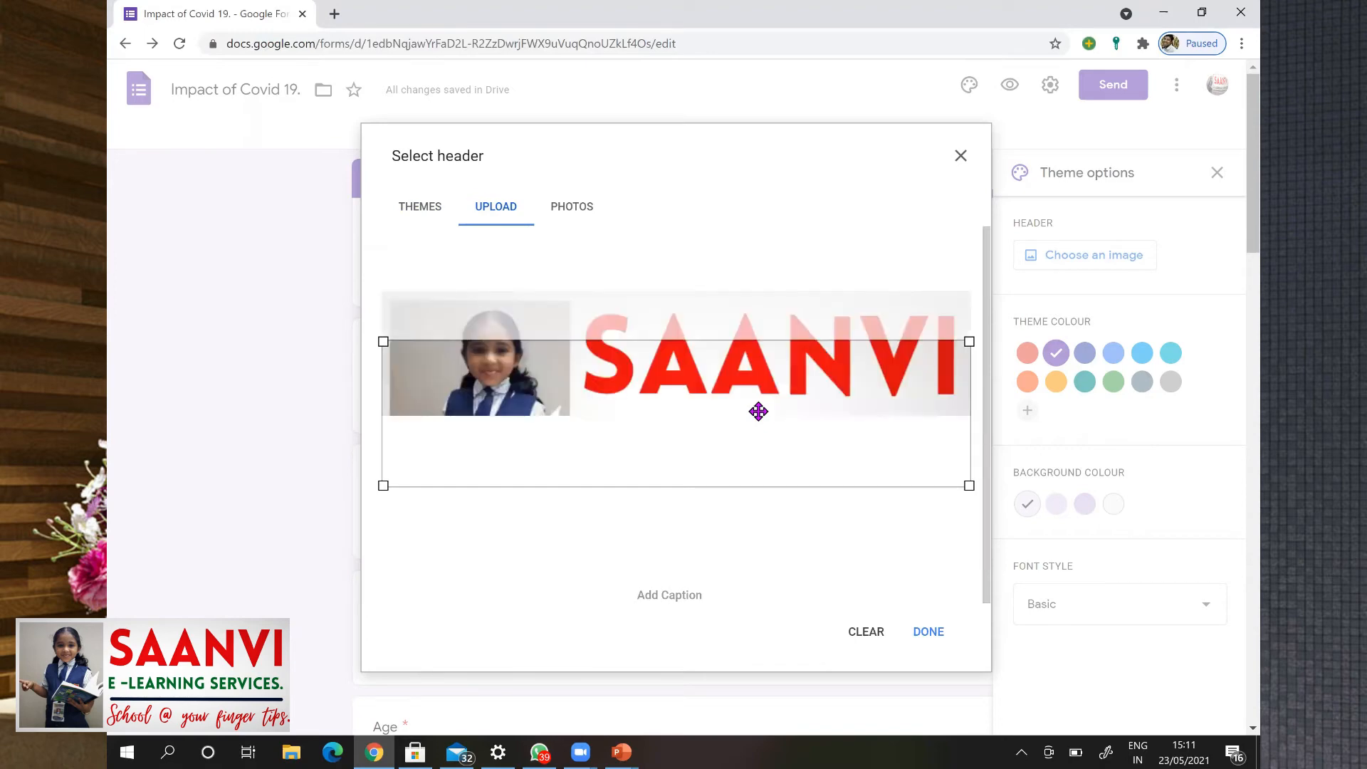
{"action": "left_click_drag", "start_coordinate": [750, 392], "coordinate": [759, 360]}
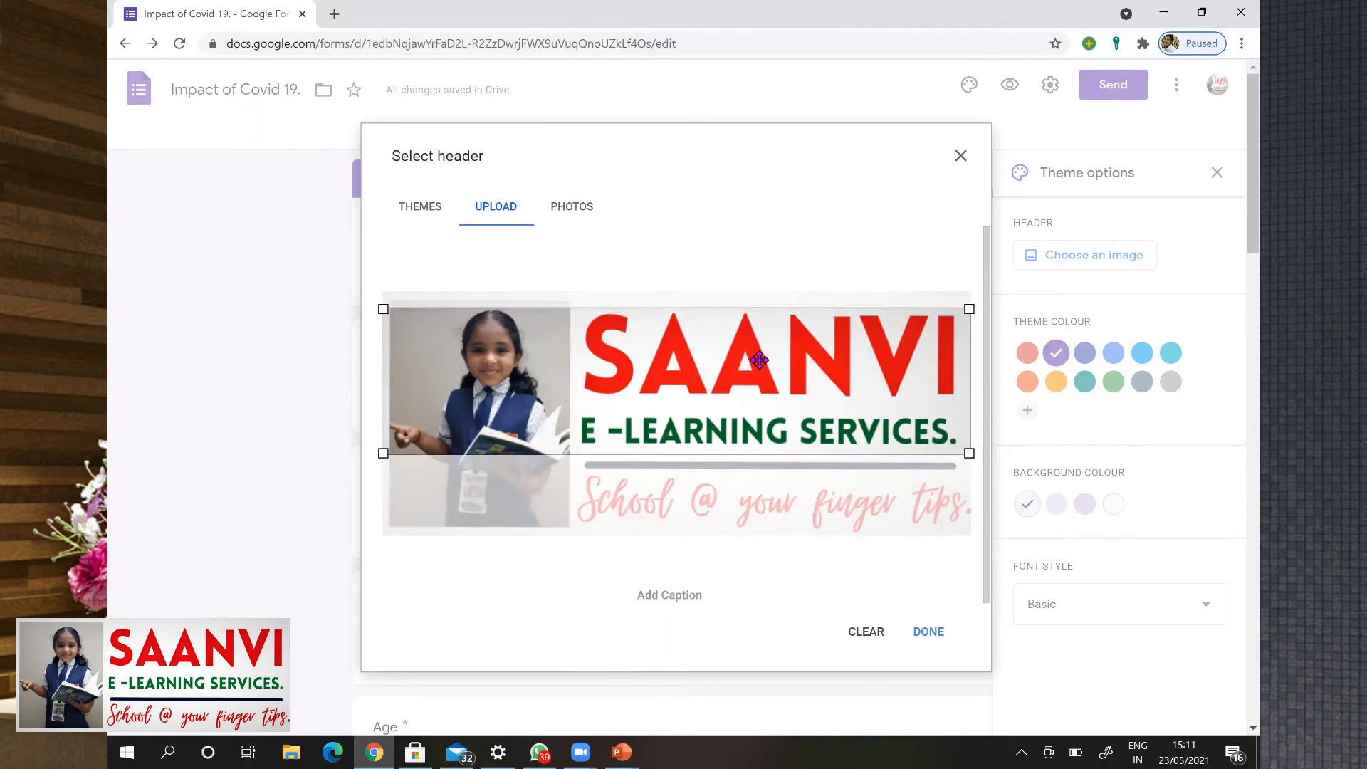
{"action": "left_click", "coordinate": [931, 632]}
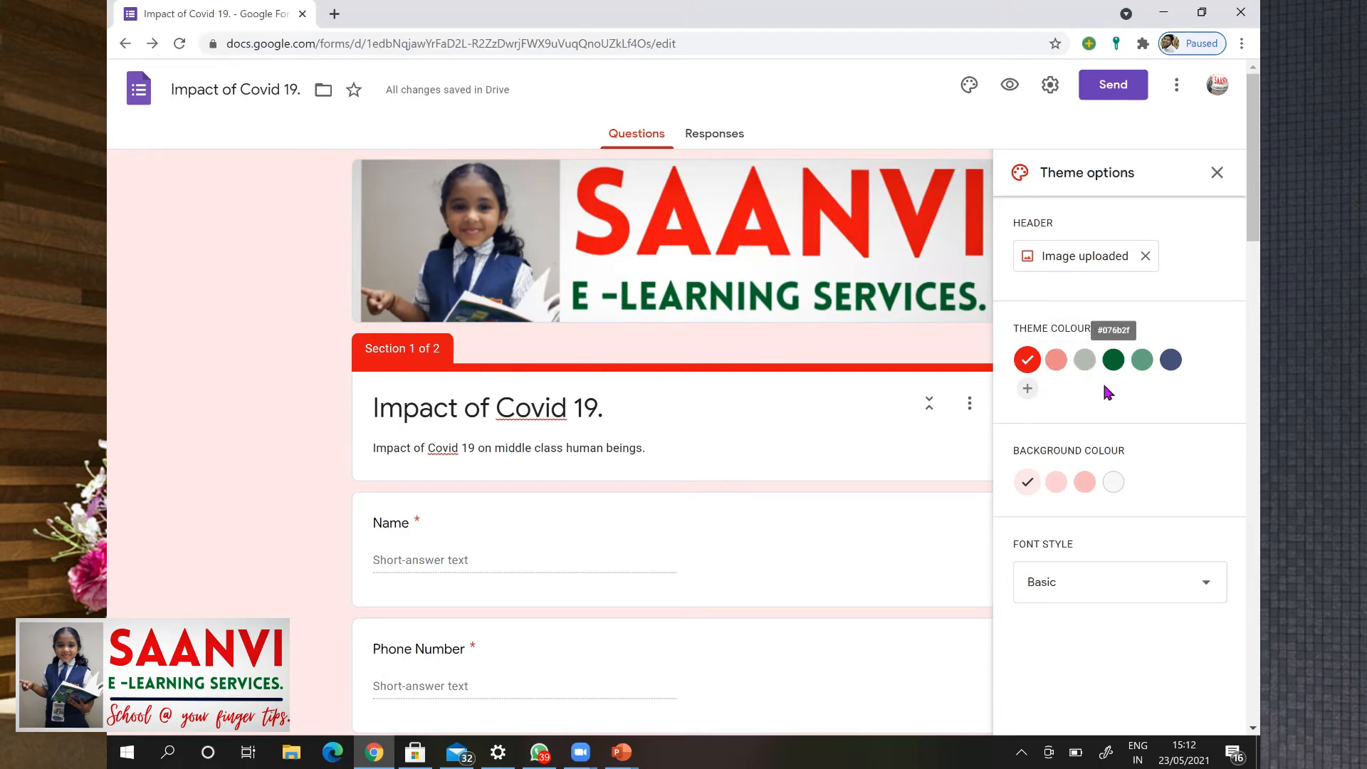
Try the grey and light green (#61a57d) theme colours and set the theme colour back to red.
{"action": "left_click", "coordinate": [1085, 362]}
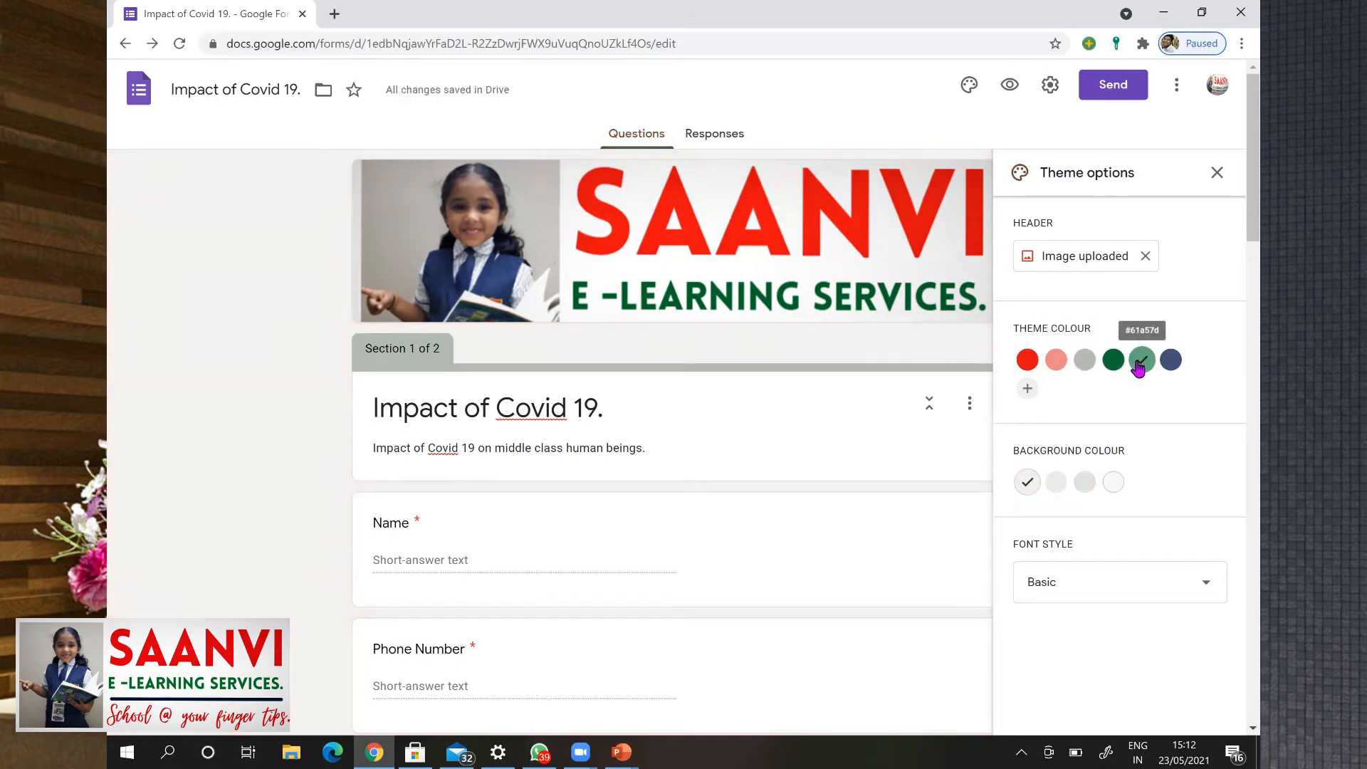
{"action": "left_click", "coordinate": [1139, 365]}
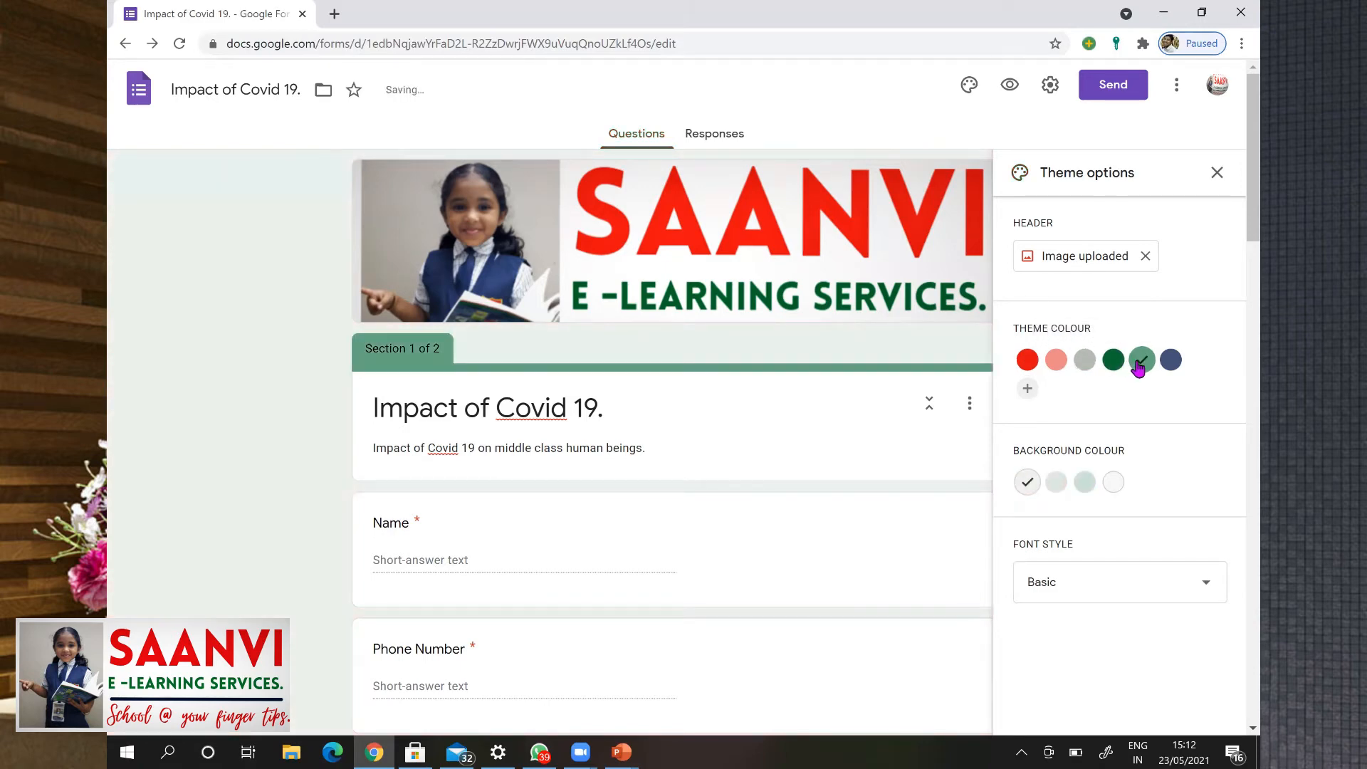
{"action": "left_click", "coordinate": [1028, 364]}
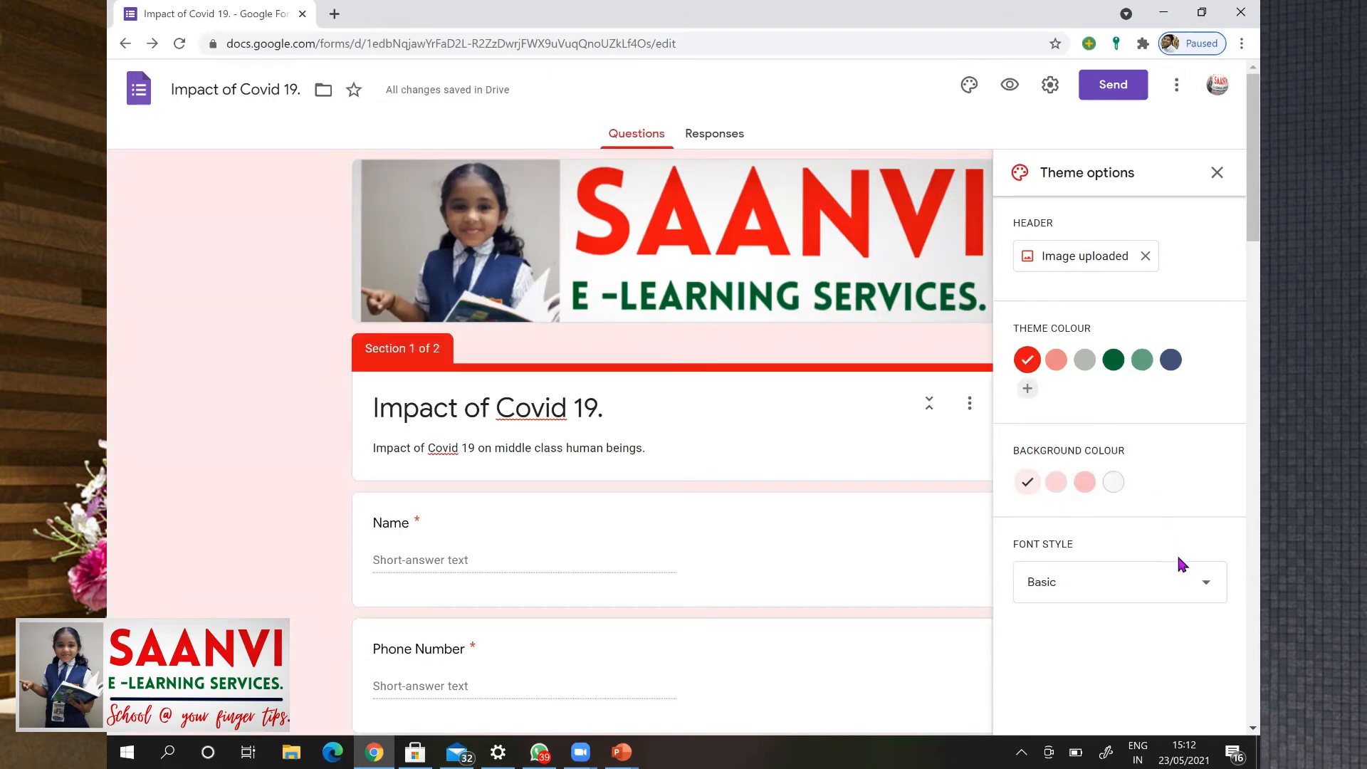
Try the Decorative, Formal and Playful font styles on the form and set the font style back to Basic.
{"action": "left_click", "coordinate": [1179, 581]}
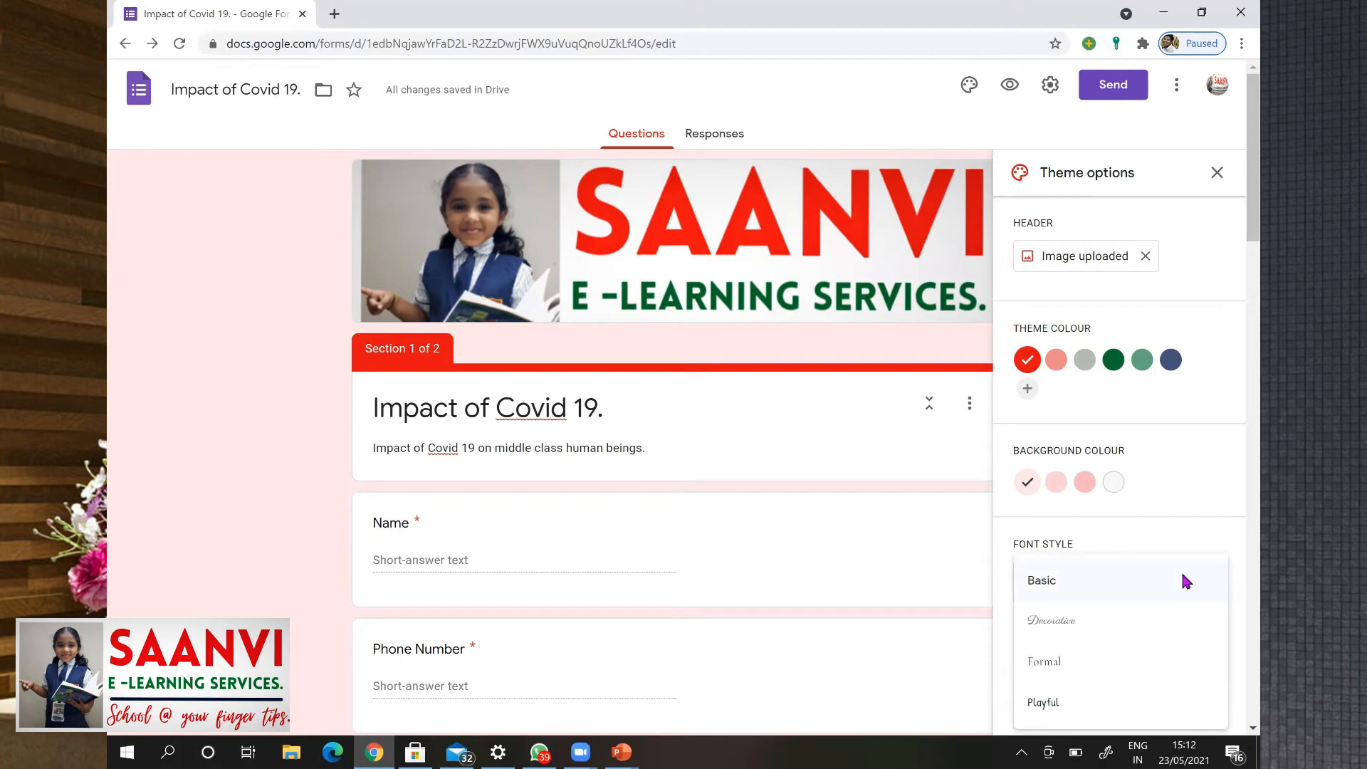
{"action": "left_click", "coordinate": [1082, 621]}
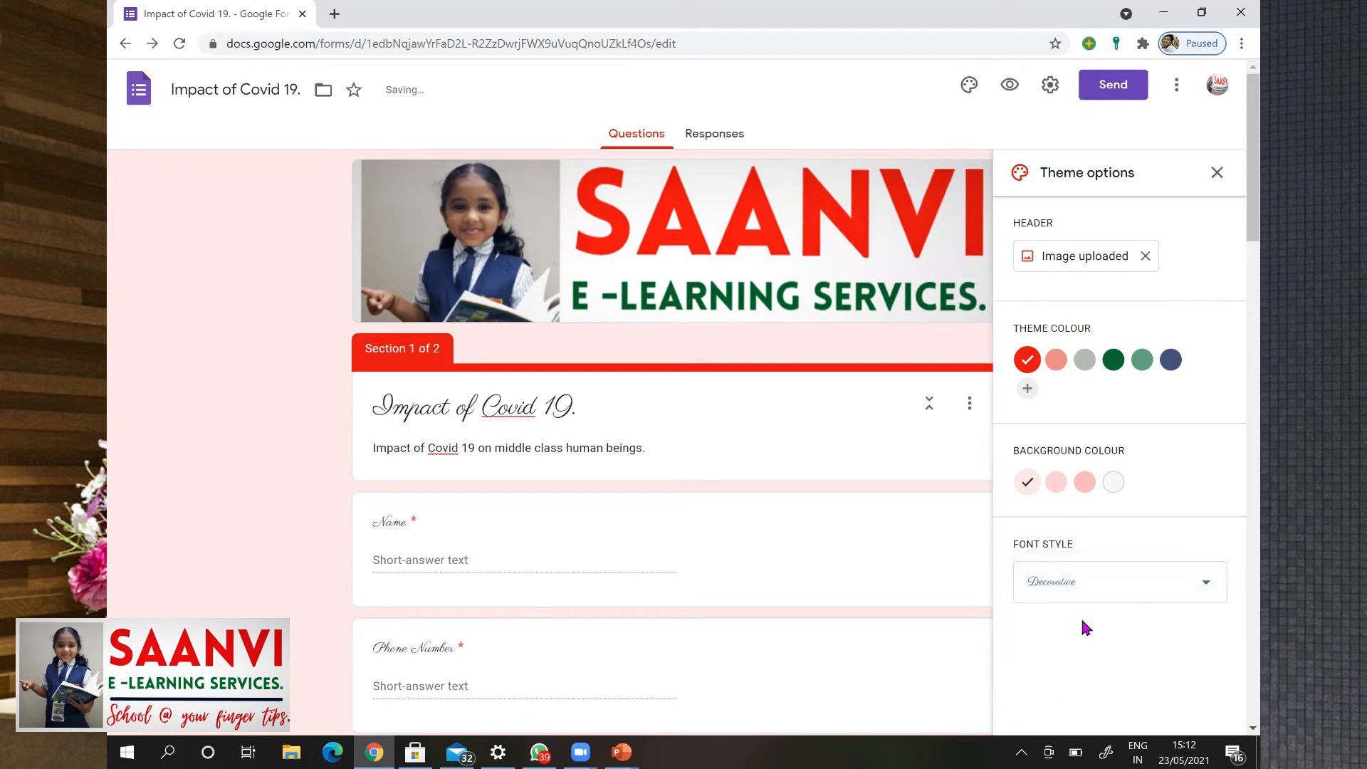
{"action": "left_click", "coordinate": [1154, 577]}
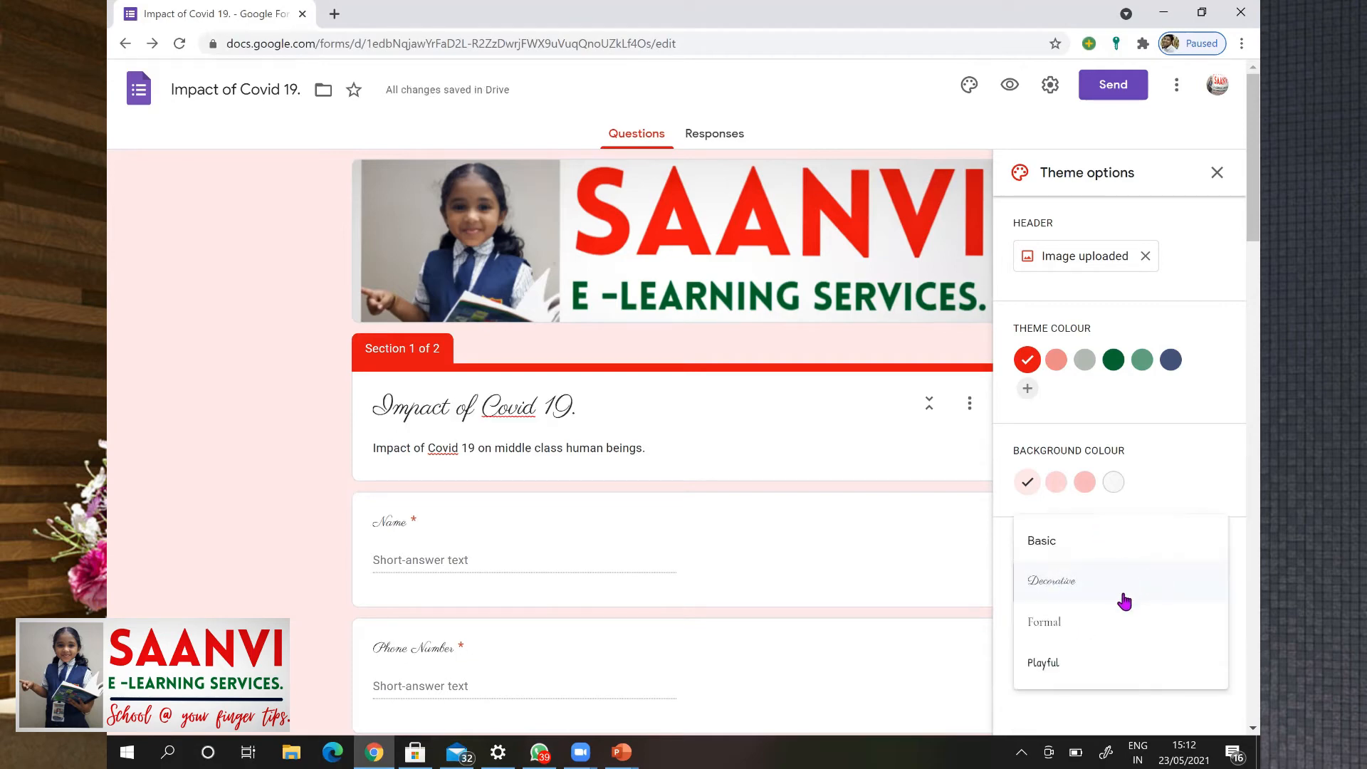
{"action": "left_click", "coordinate": [1101, 625]}
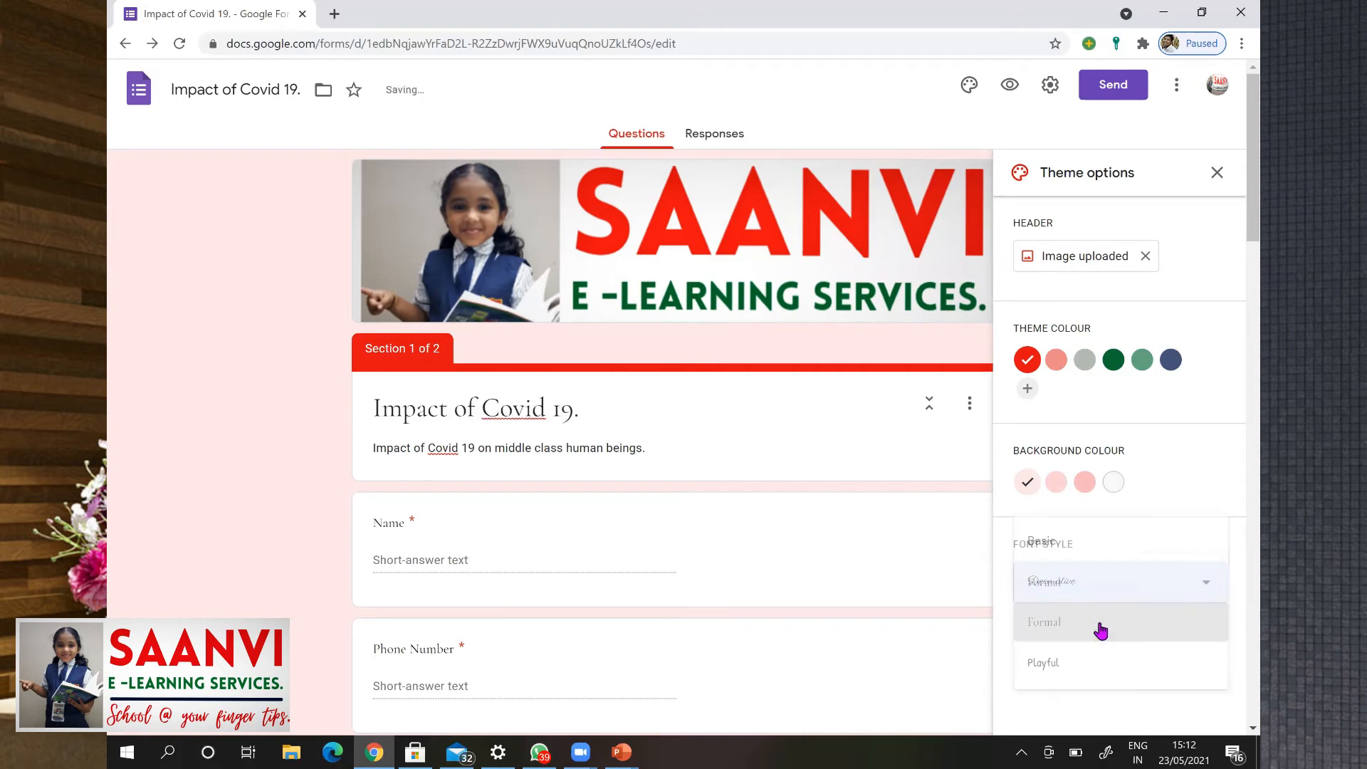
{"action": "left_click", "coordinate": [1142, 580]}
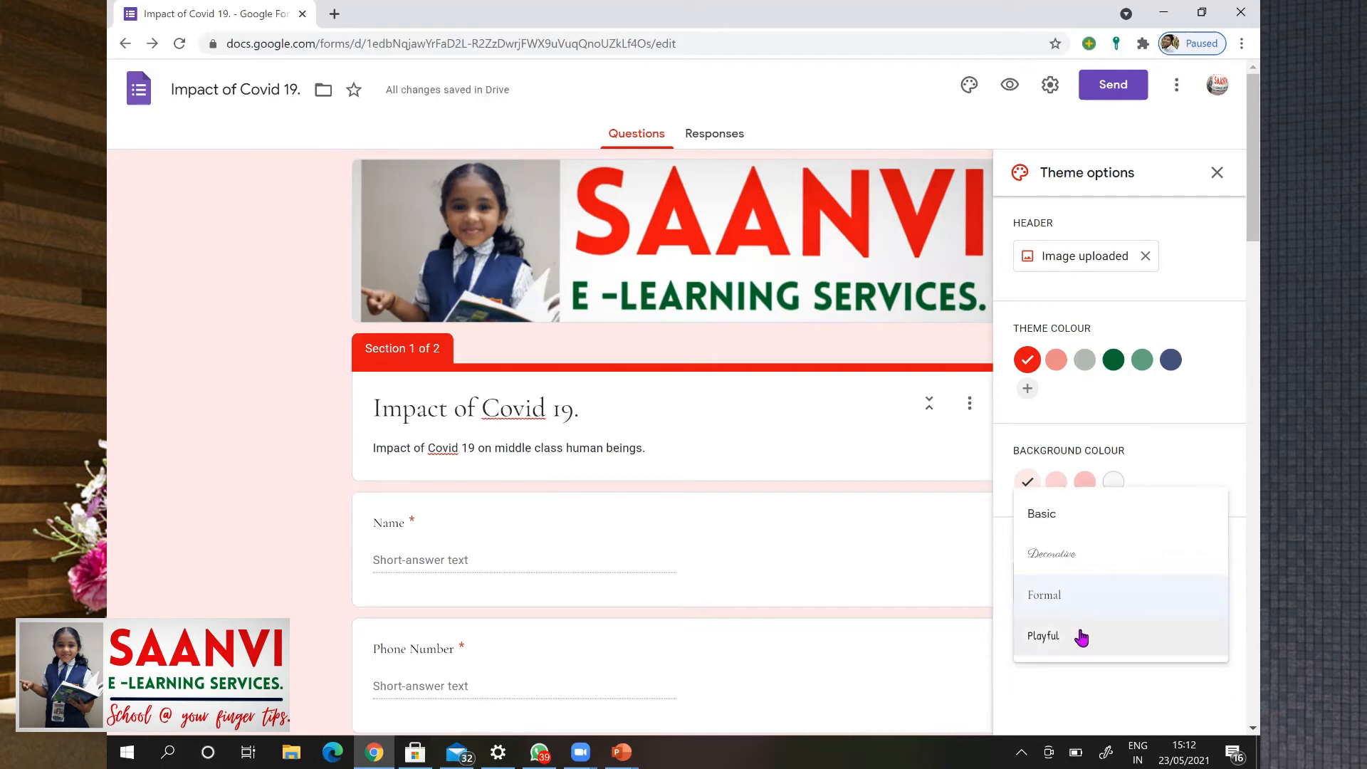
{"action": "left_click", "coordinate": [1079, 628]}
{"action": "left_click", "coordinate": [1105, 580]}
{"action": "left_click", "coordinate": [1077, 486]}
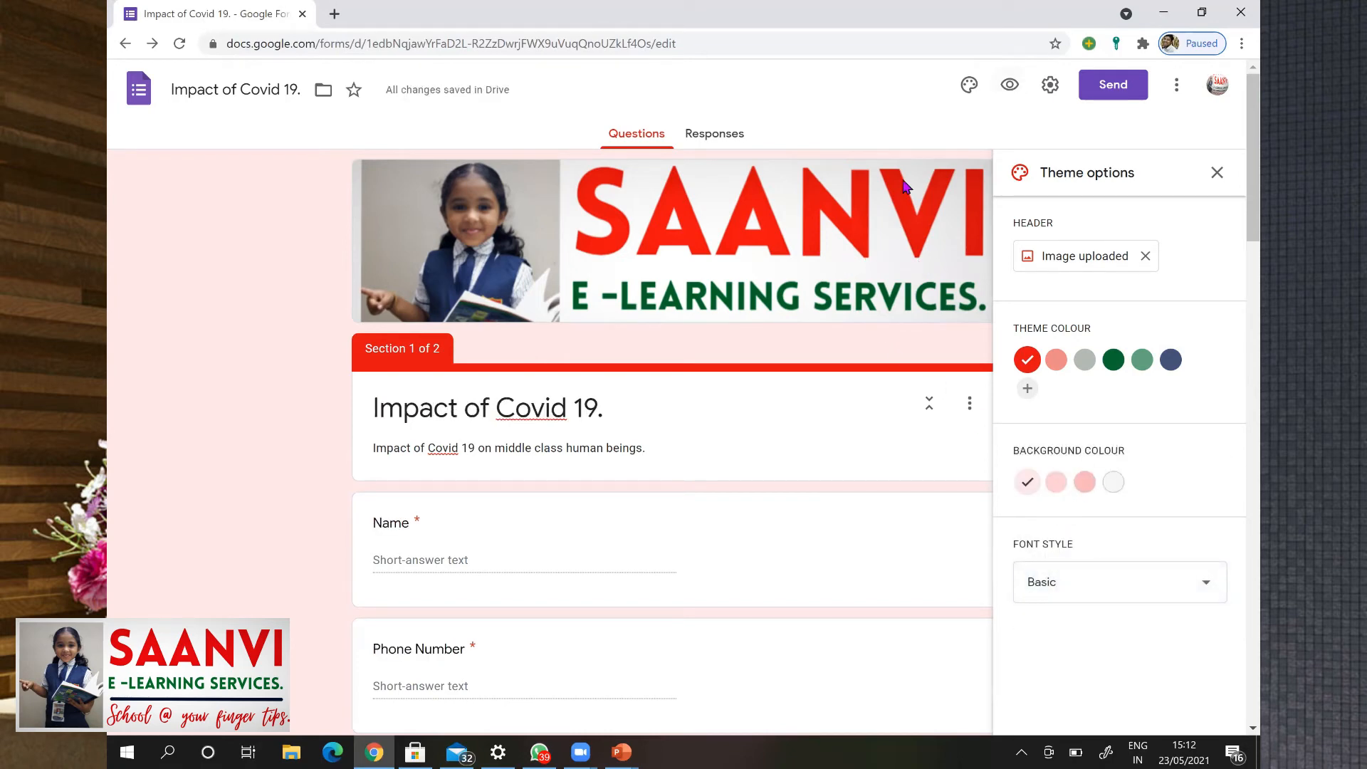
Preview the form's first section from the header image to the gender question and return to editing the form.
{"action": "left_click", "coordinate": [1013, 88]}
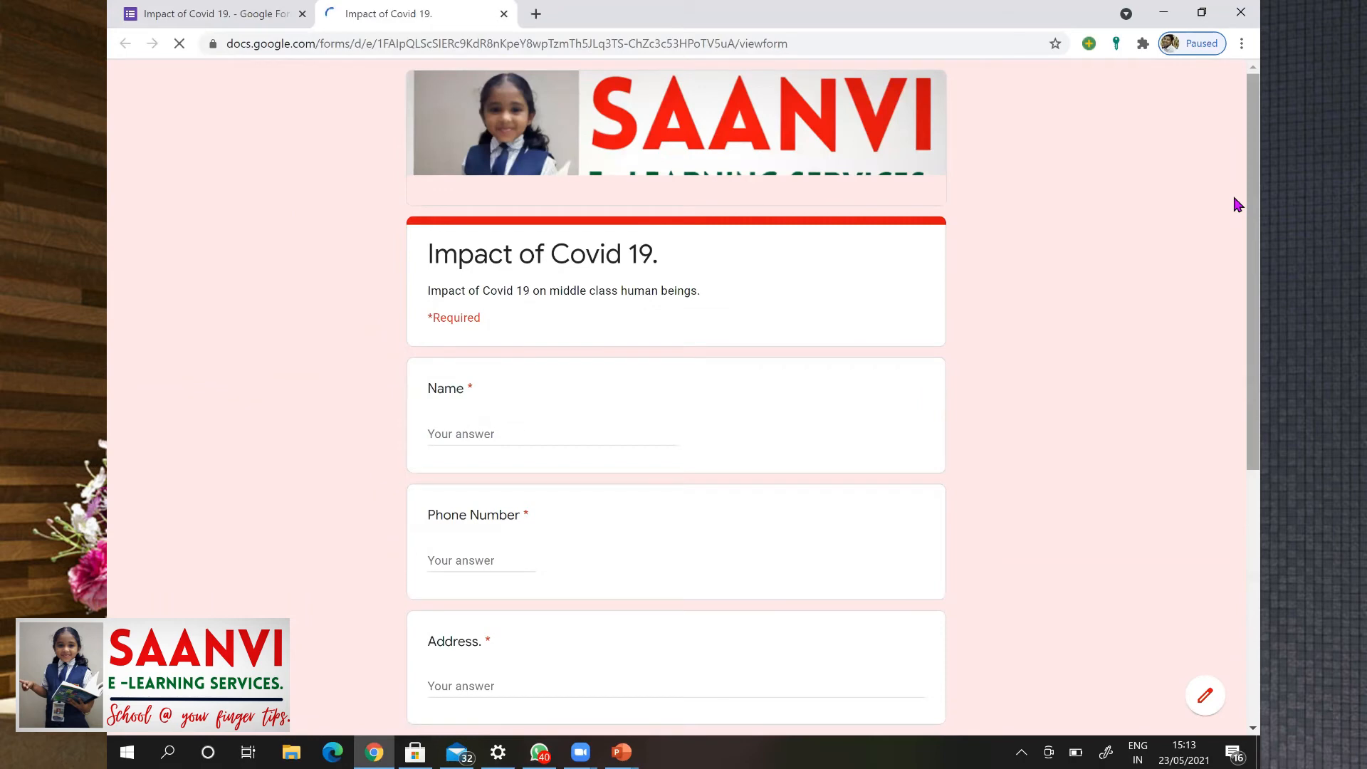
{"action": "scroll", "coordinate": [1237, 215], "scroll_direction": "down", "scroll_amount": 6}
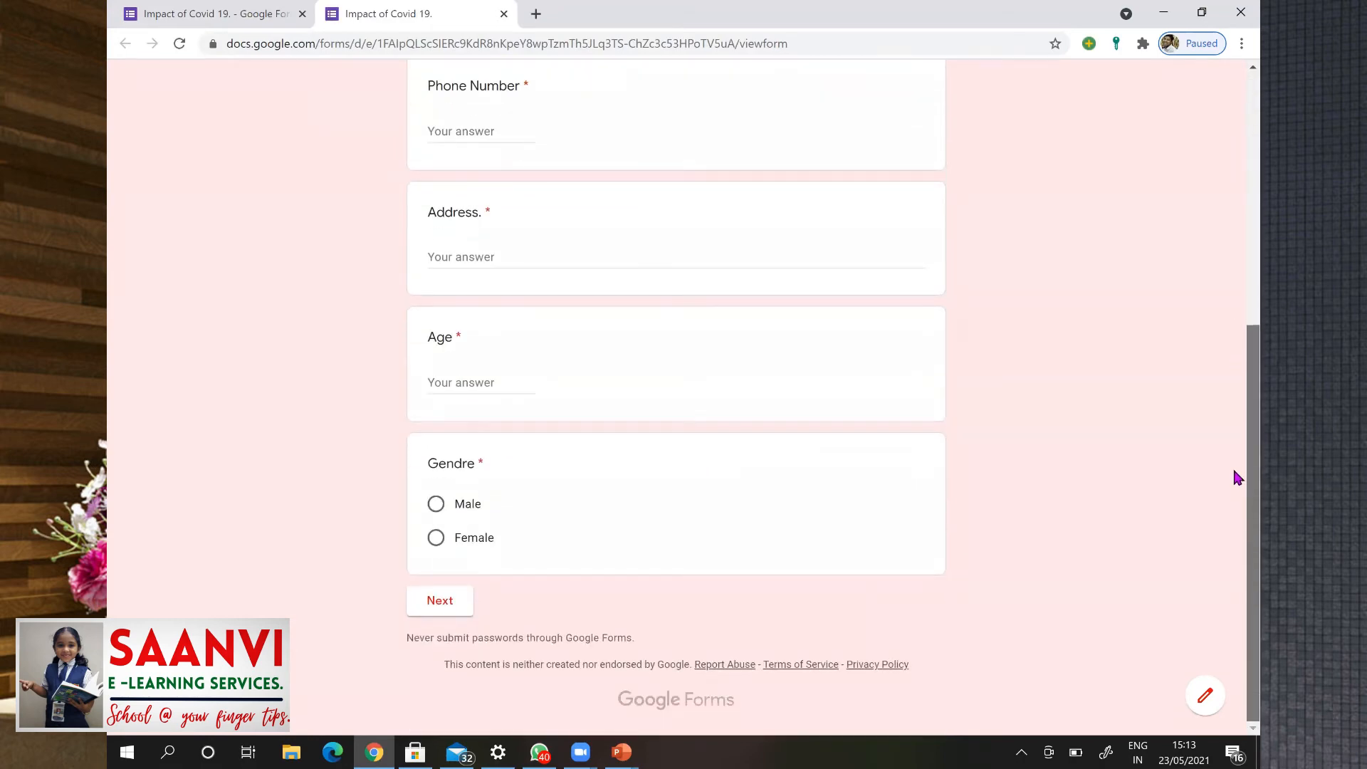
{"action": "scroll", "coordinate": [1237, 478], "scroll_direction": "up", "scroll_amount": 6}
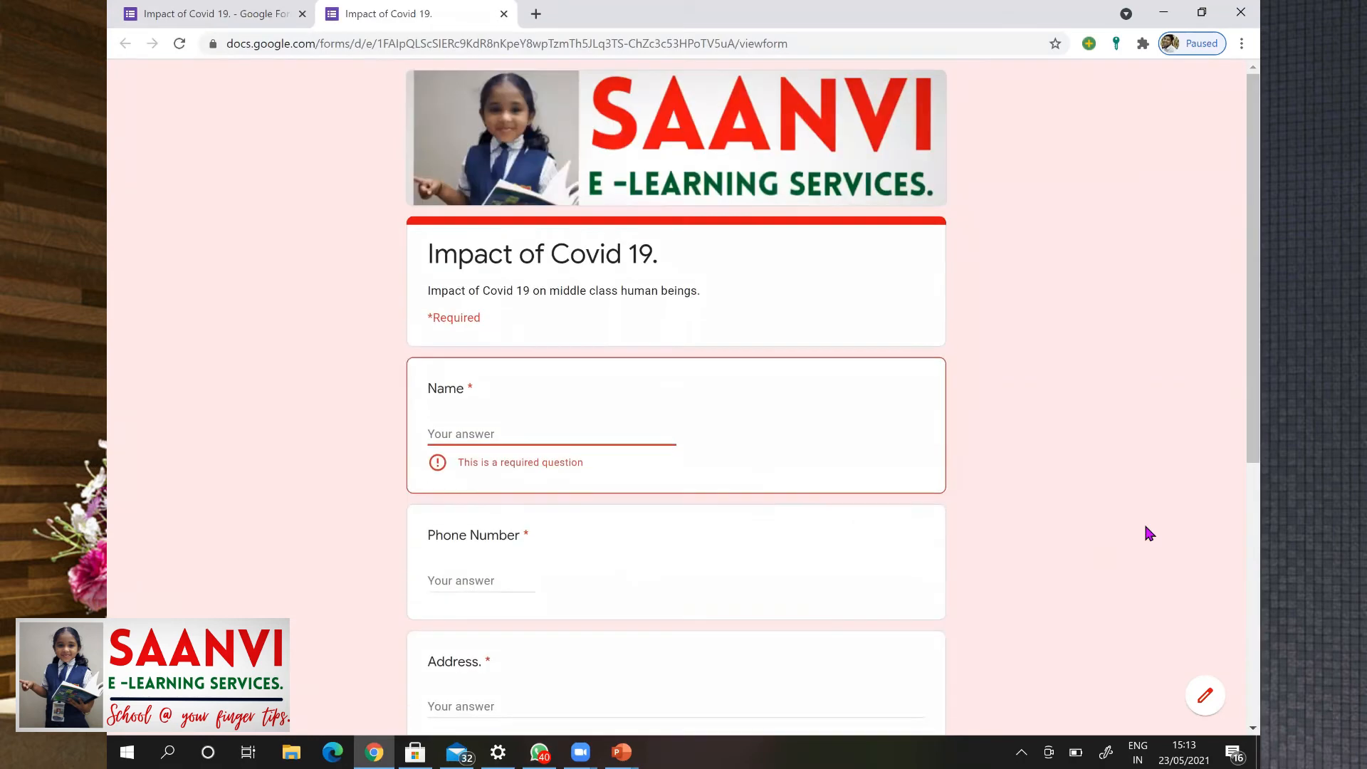
{"action": "left_click", "coordinate": [1204, 701]}
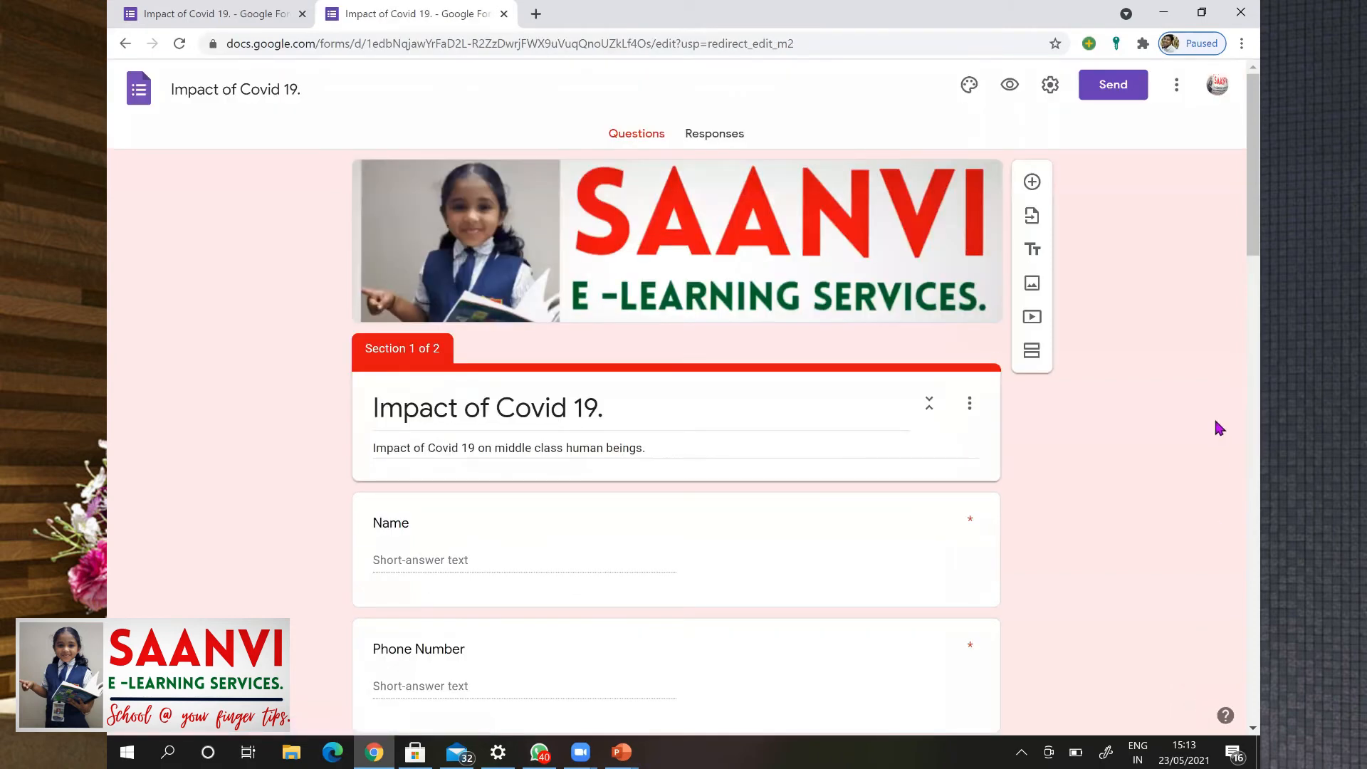
Limit the form to 1 response, leave email collection off, and allow respondents to edit after submit and see summary charts and text responses.
{"action": "left_click", "coordinate": [1051, 86]}
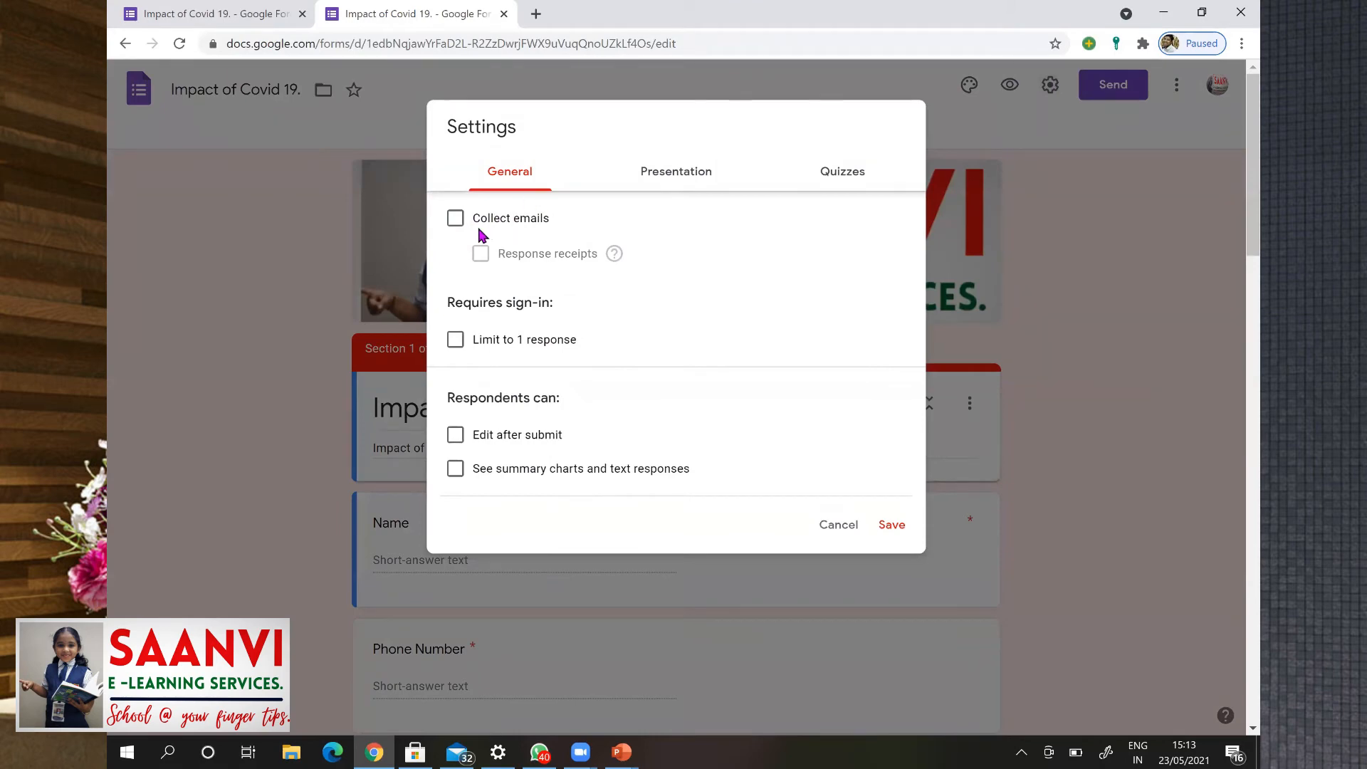
{"action": "left_click", "coordinate": [455, 220]}
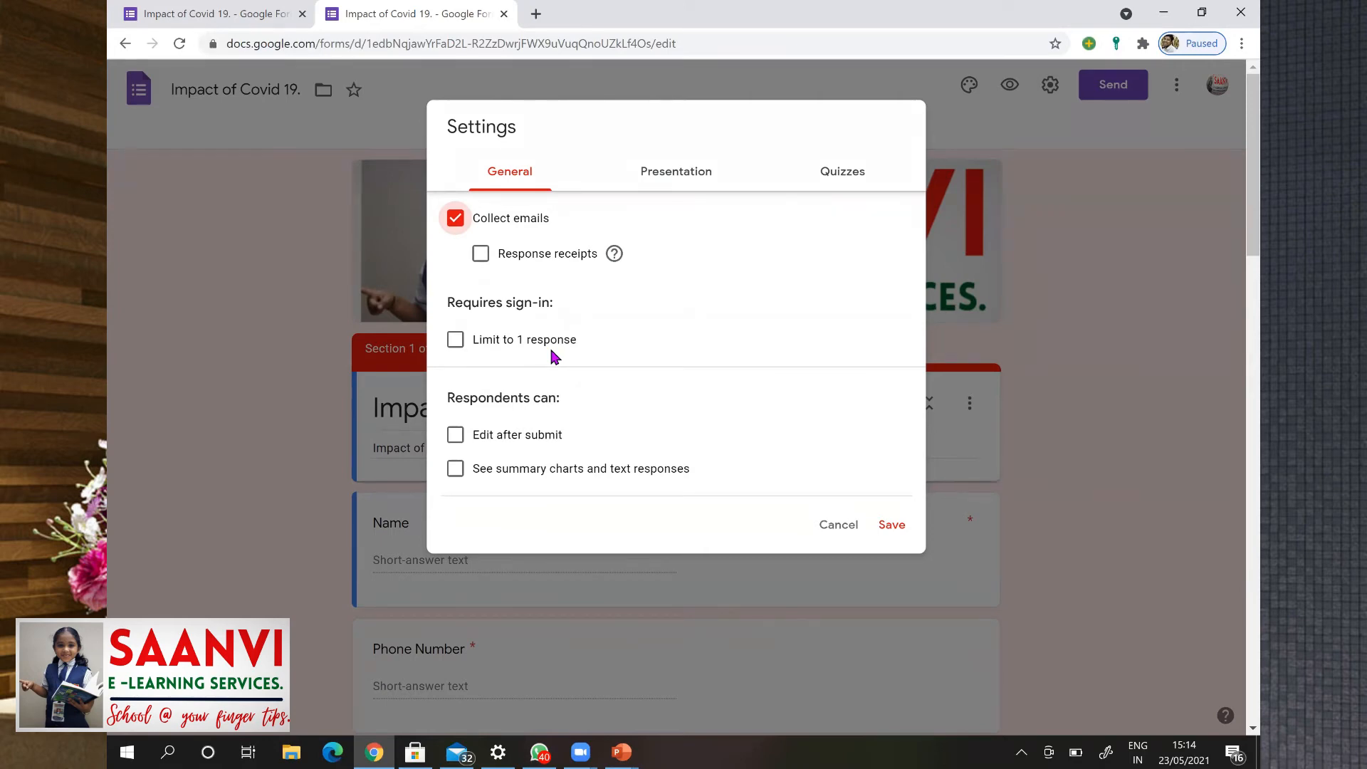
{"action": "left_click", "coordinate": [456, 340]}
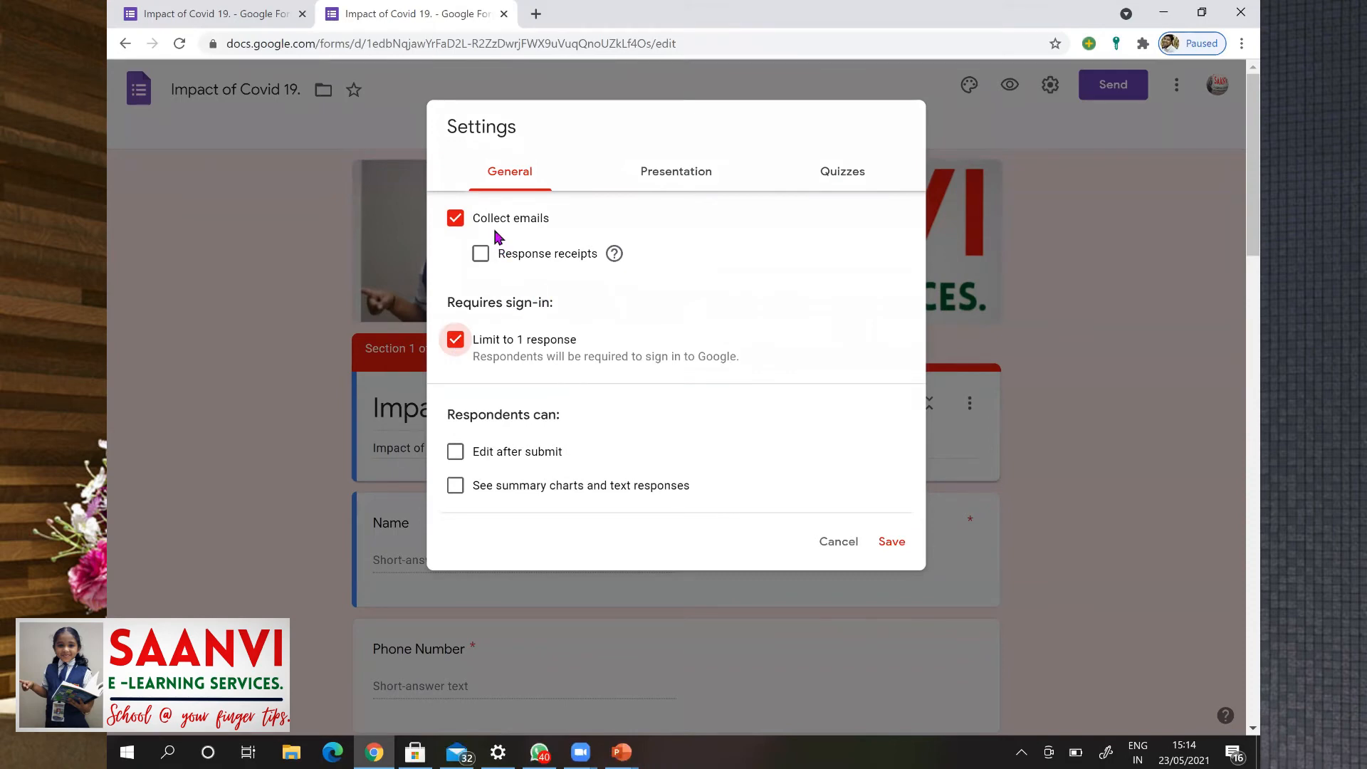
{"action": "left_click", "coordinate": [457, 220]}
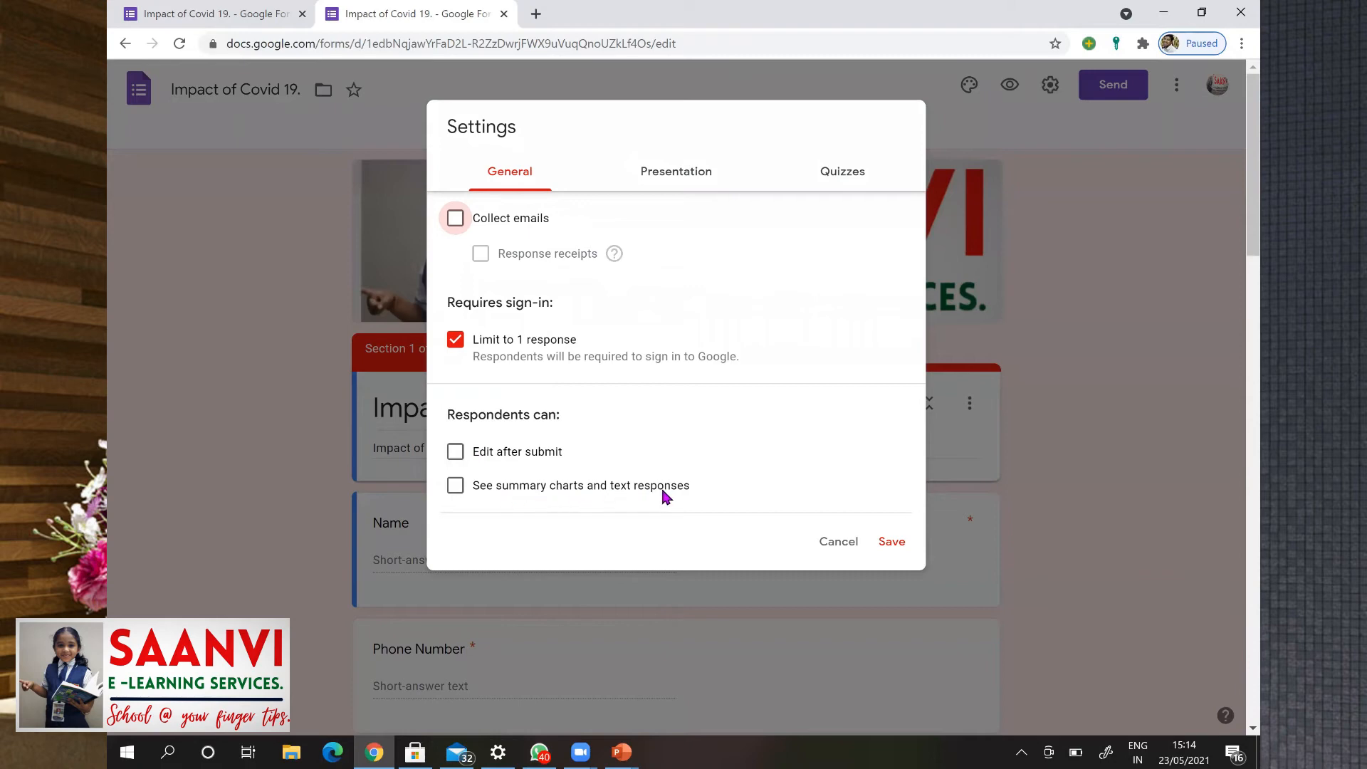
{"action": "left_click", "coordinate": [459, 453]}
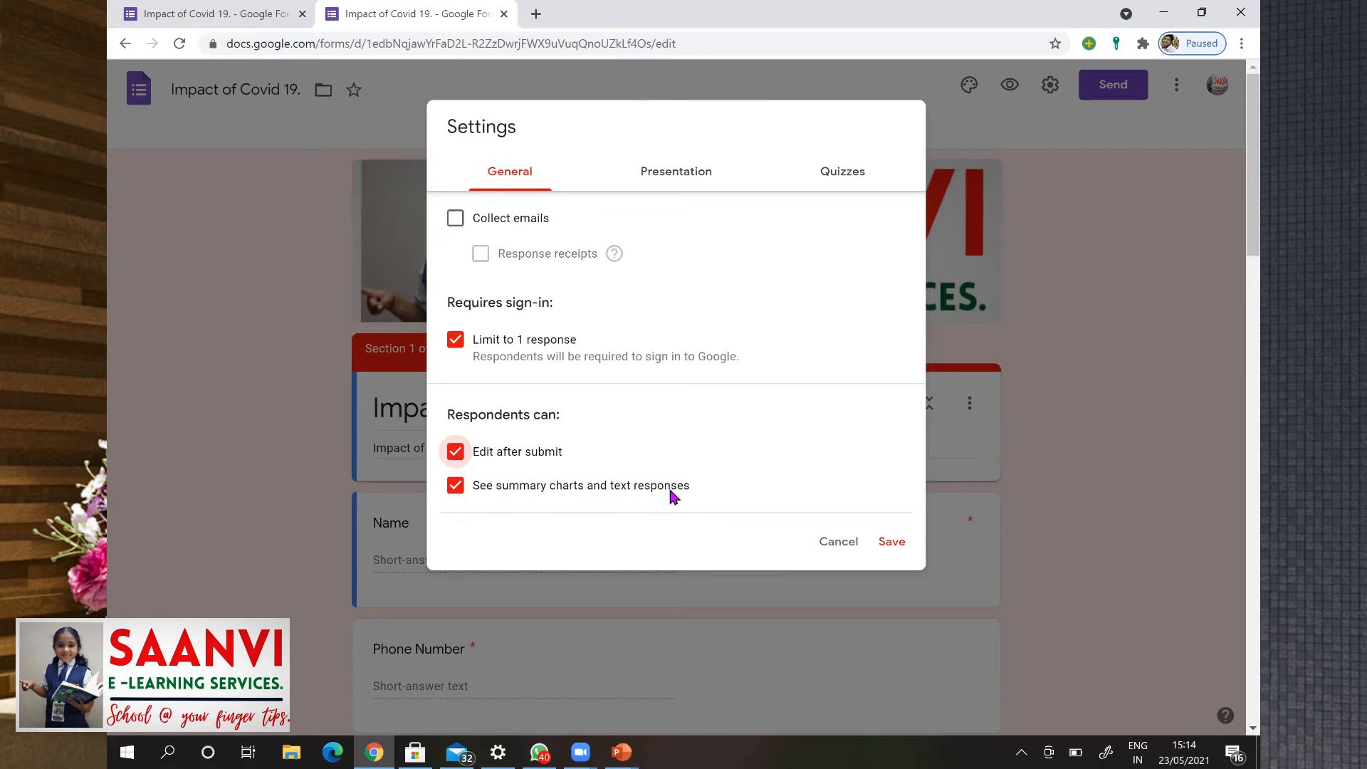
Set the confirmation message to "Thank You, Your information was very valuable in understanding the situation." and save the form settings.
{"action": "left_click", "coordinate": [684, 173]}
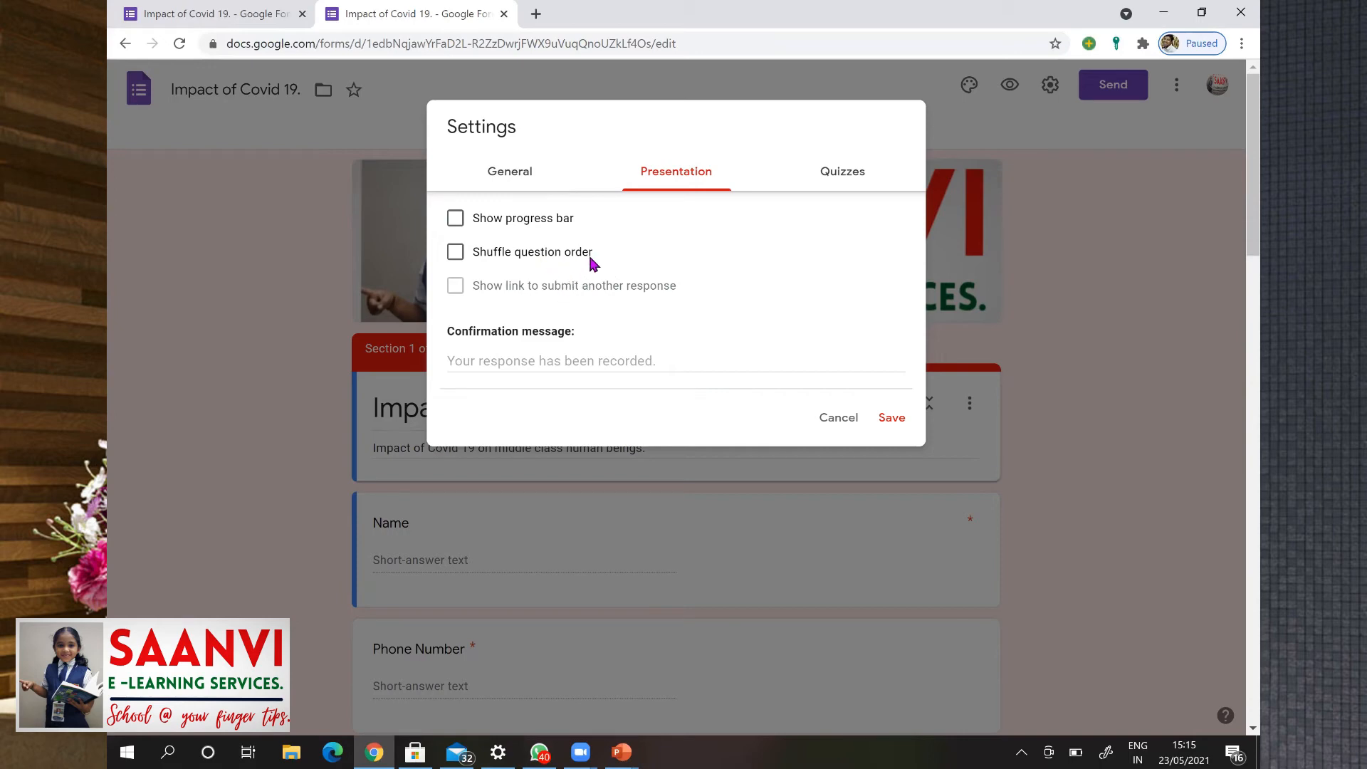
{"action": "left_click", "coordinate": [535, 360]}
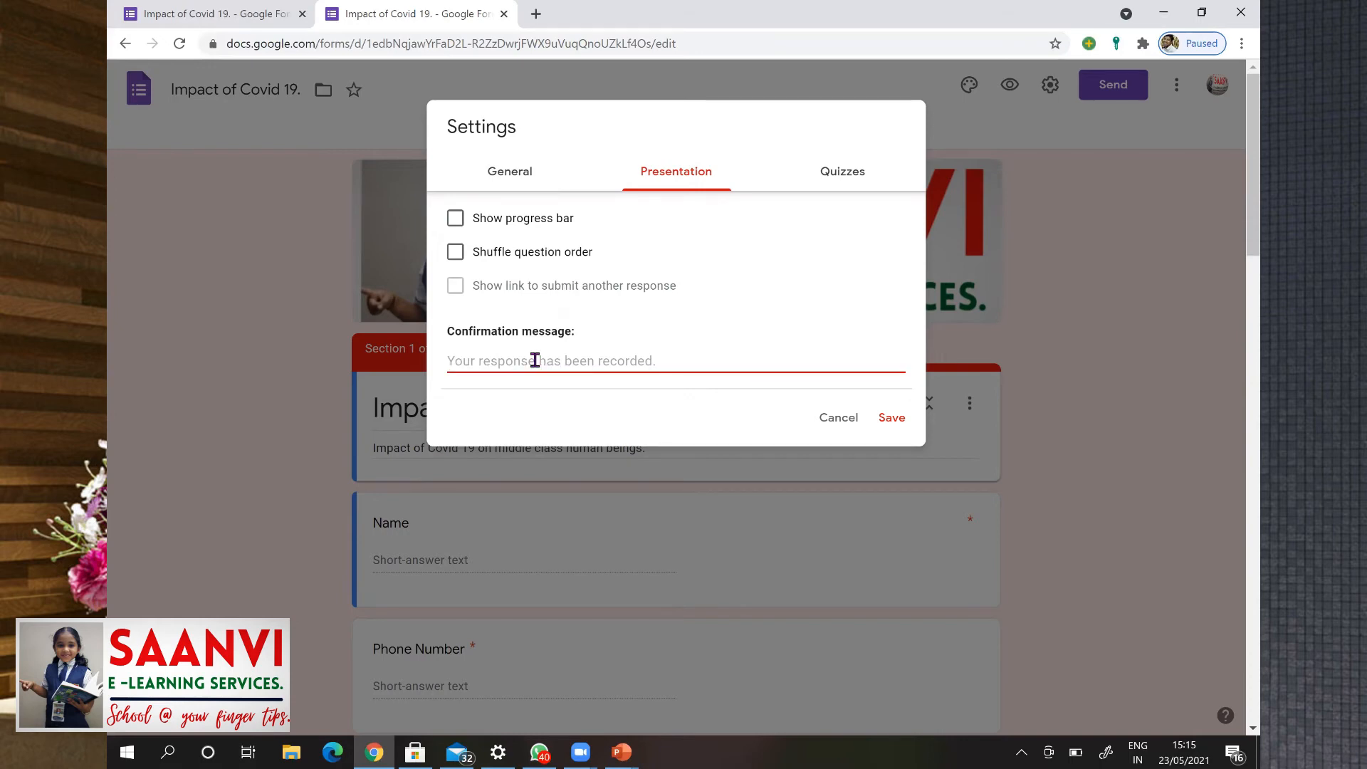
{"action": "type", "text": "Thank You, Y"}
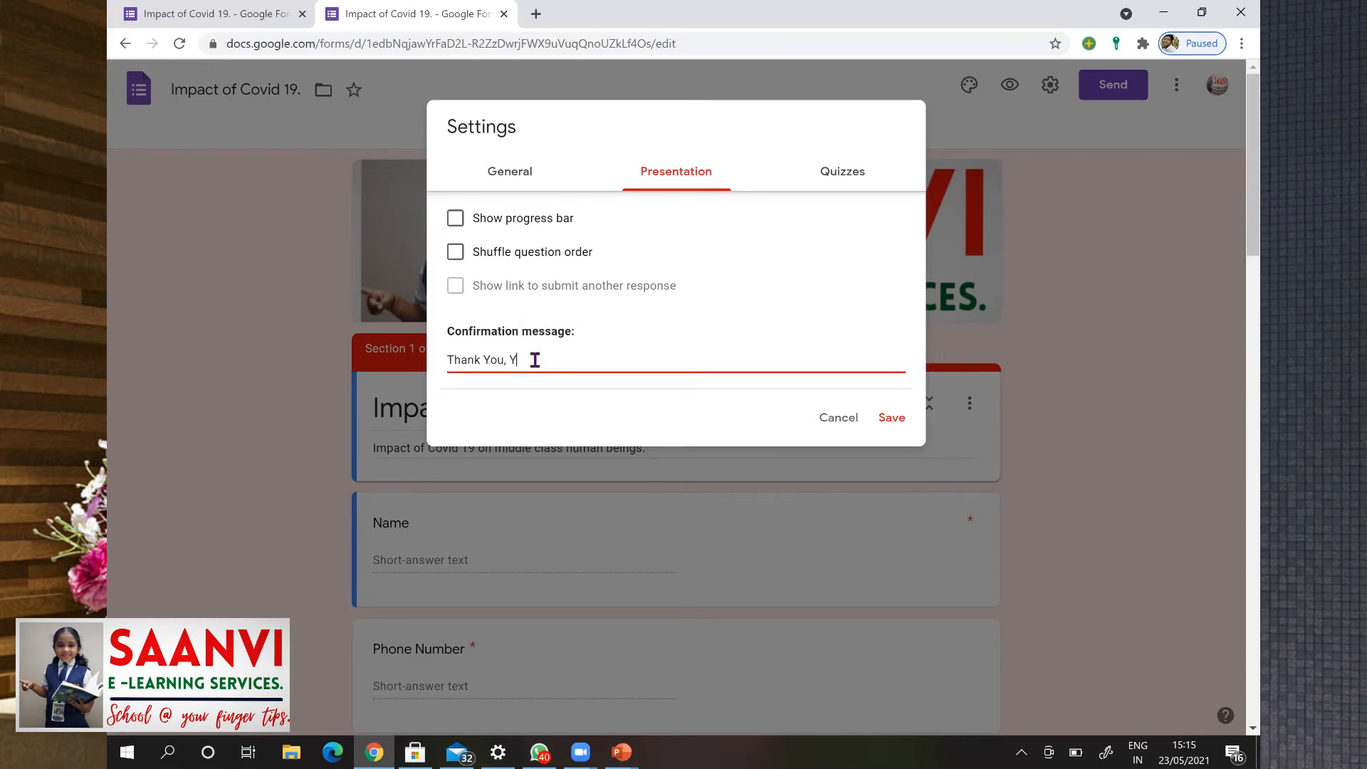
{"action": "type", "text": "our in"}
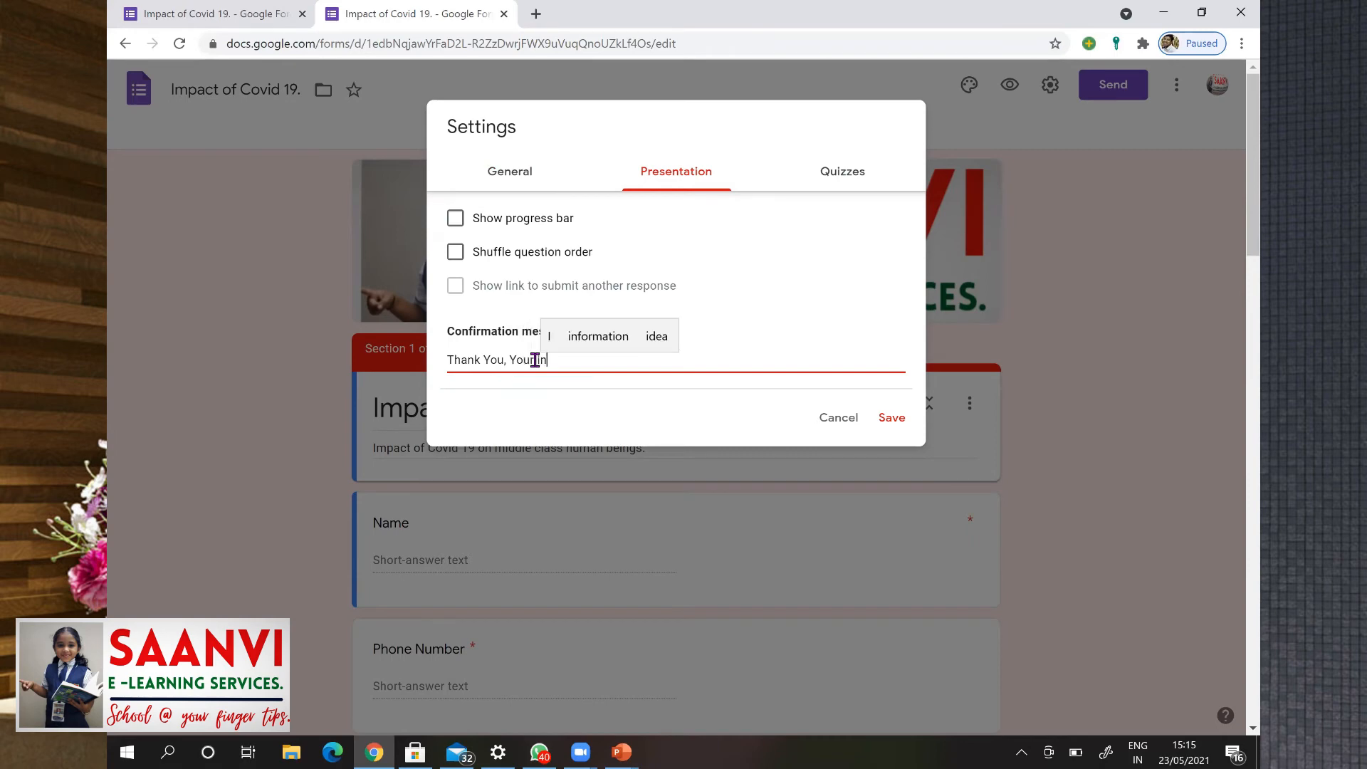
{"action": "key", "text": "BackSpace"}
{"action": "key", "text": "BackSpace"}
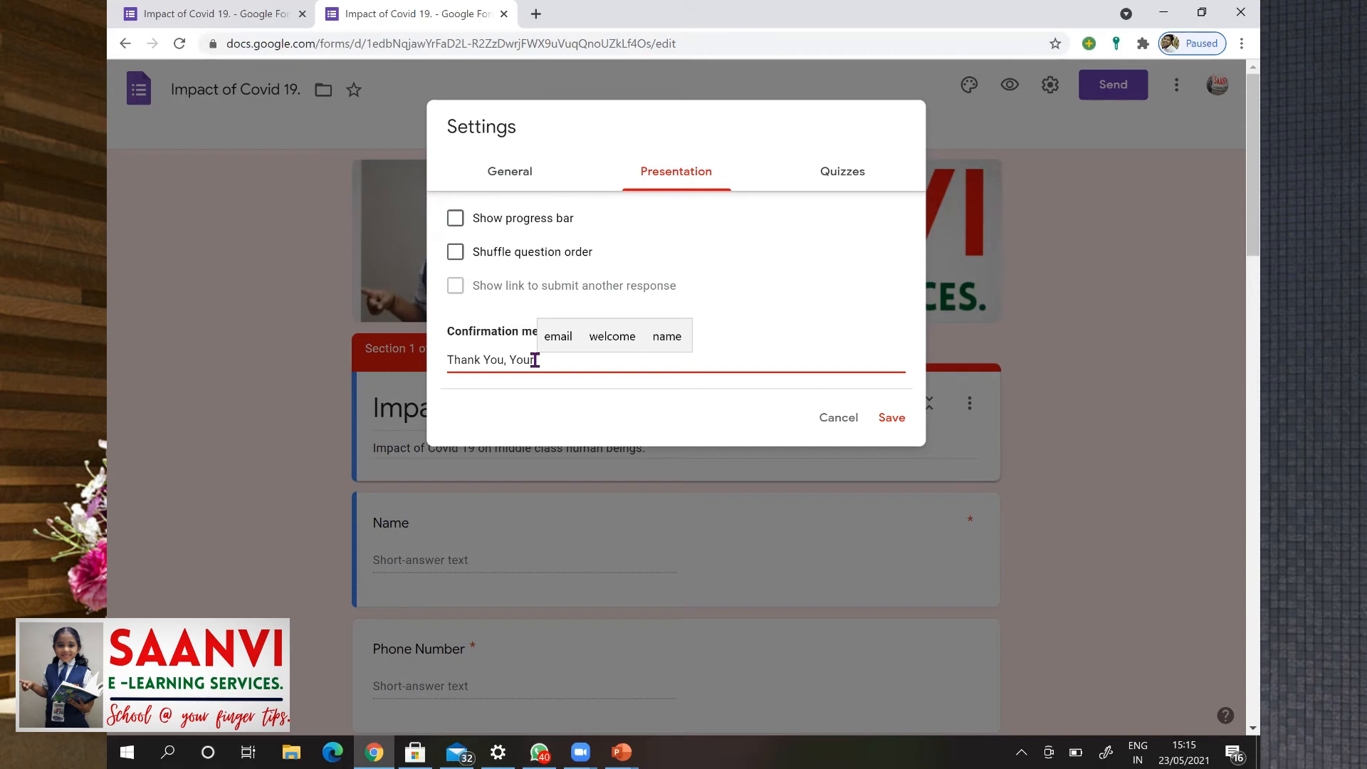
{"action": "type", "text": "infor"}
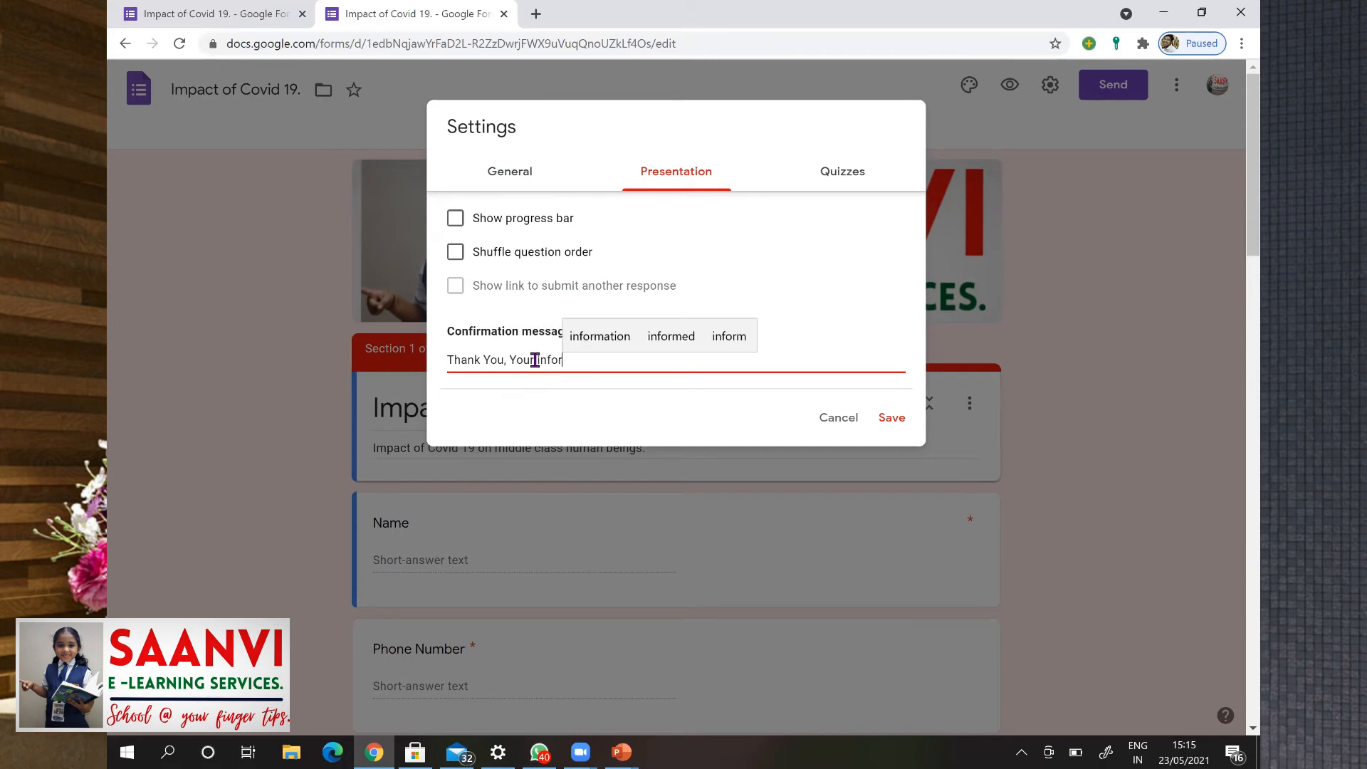
{"action": "type", "text": "mation wa"}
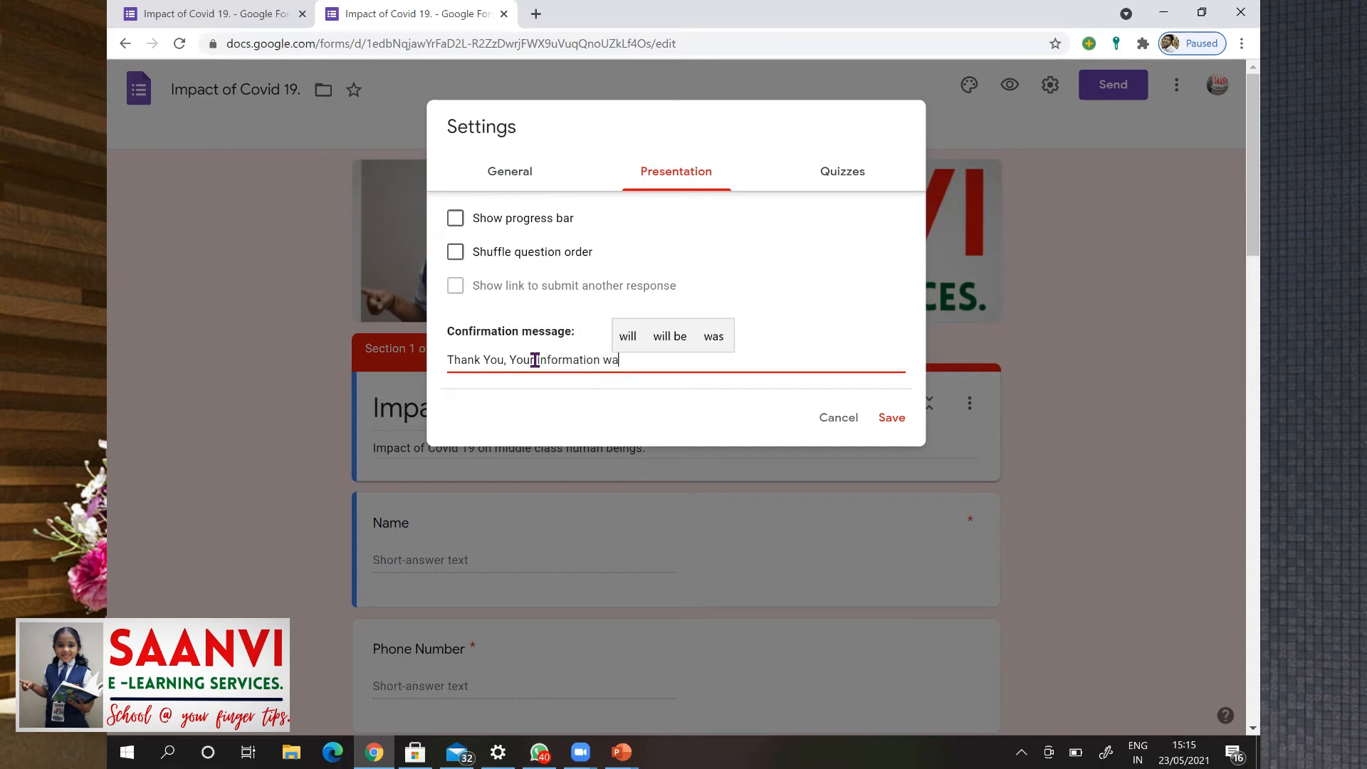
{"action": "type", "text": "s"}
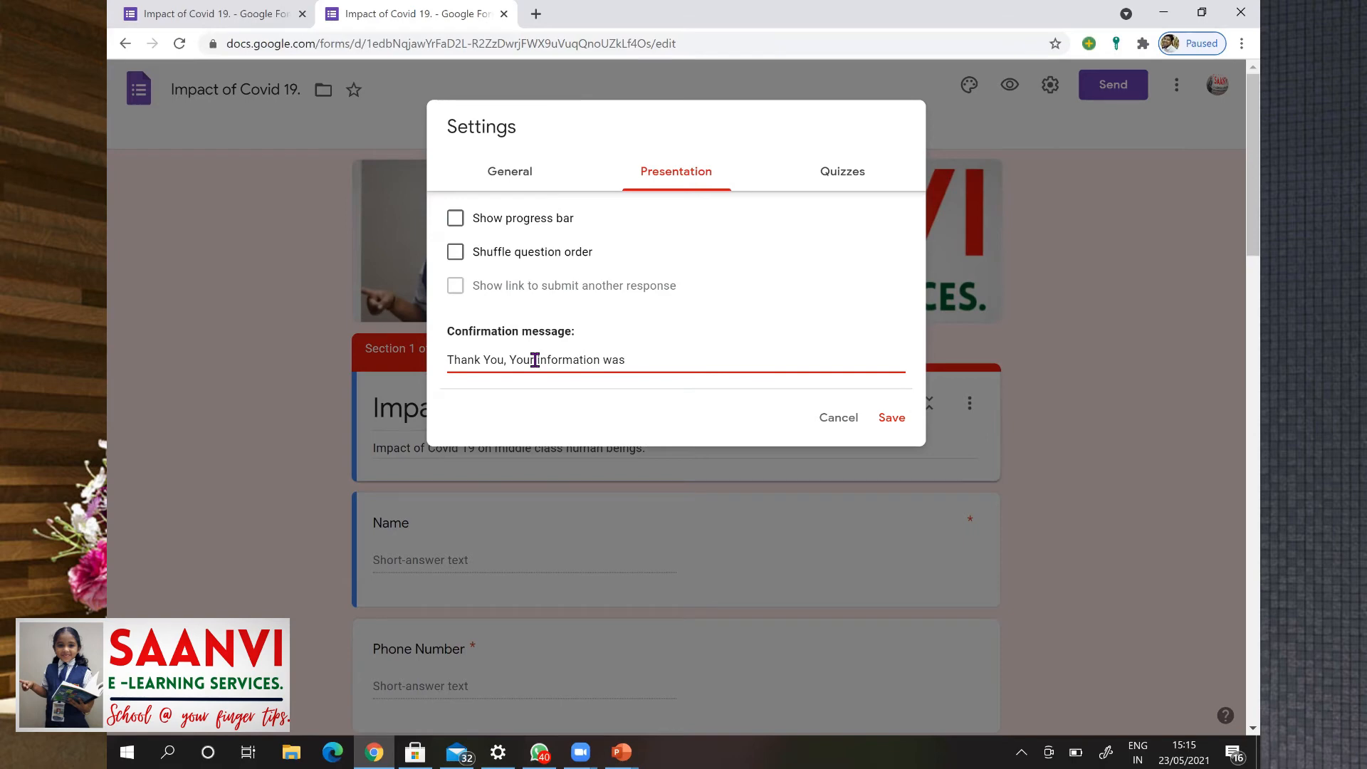
{"action": "type", "text": " very va"}
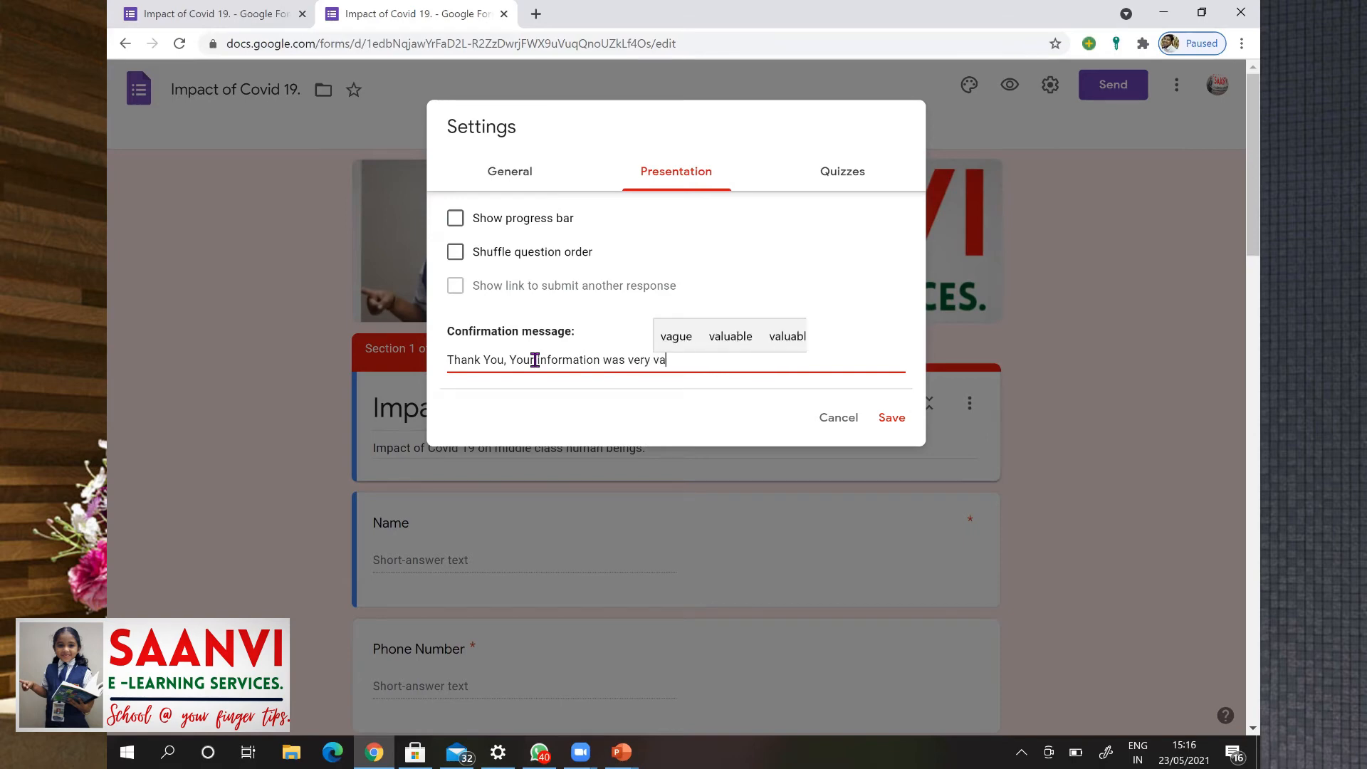
{"action": "type", "text": "luable "}
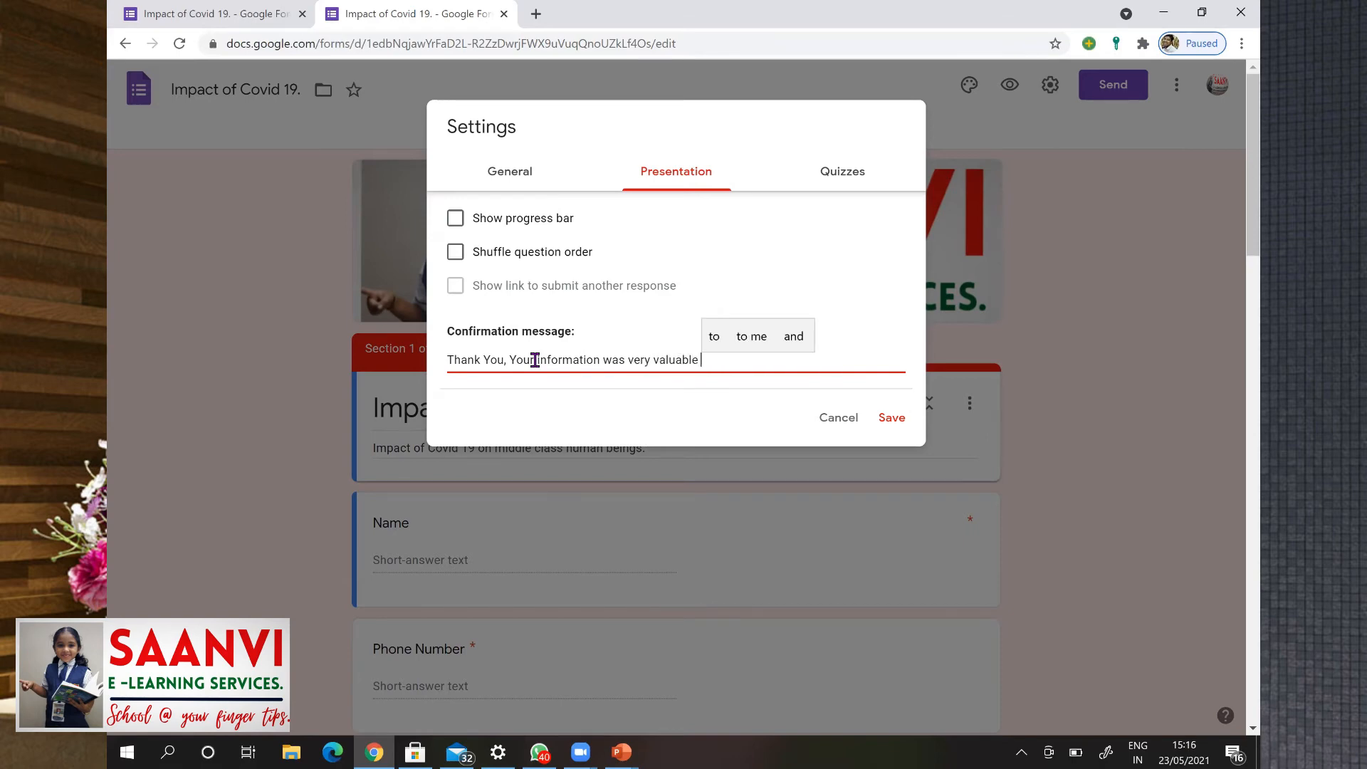
{"action": "type", "text": "in unders"}
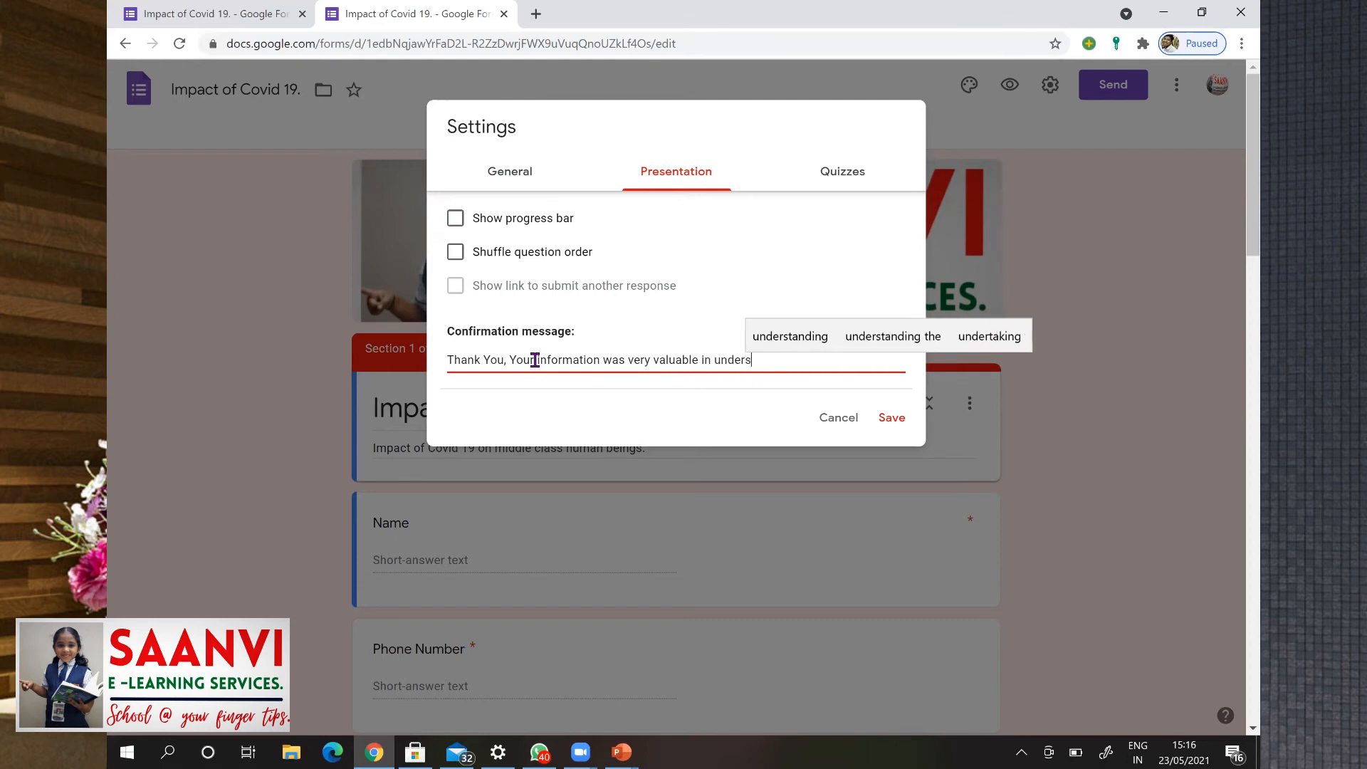
{"action": "type", "text": "tanding th"}
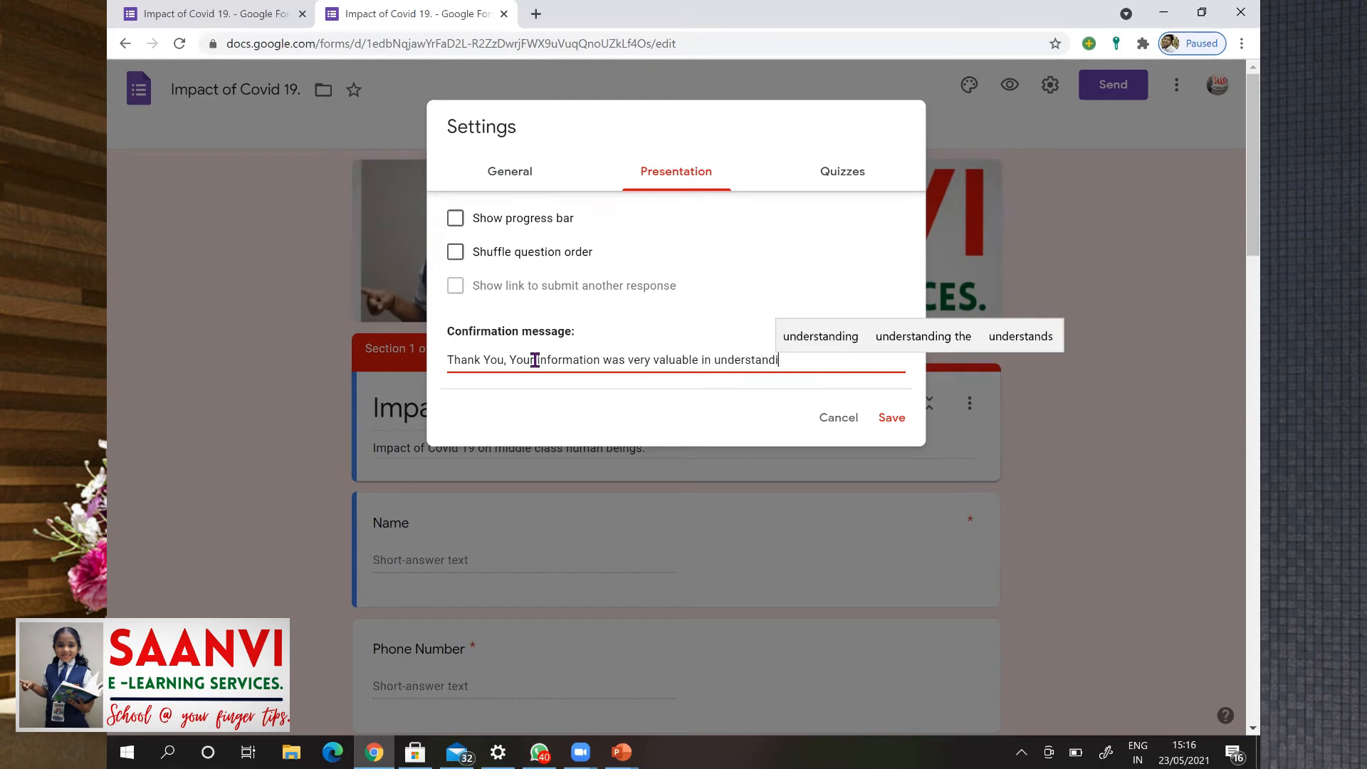
{"action": "type", "text": "it"}
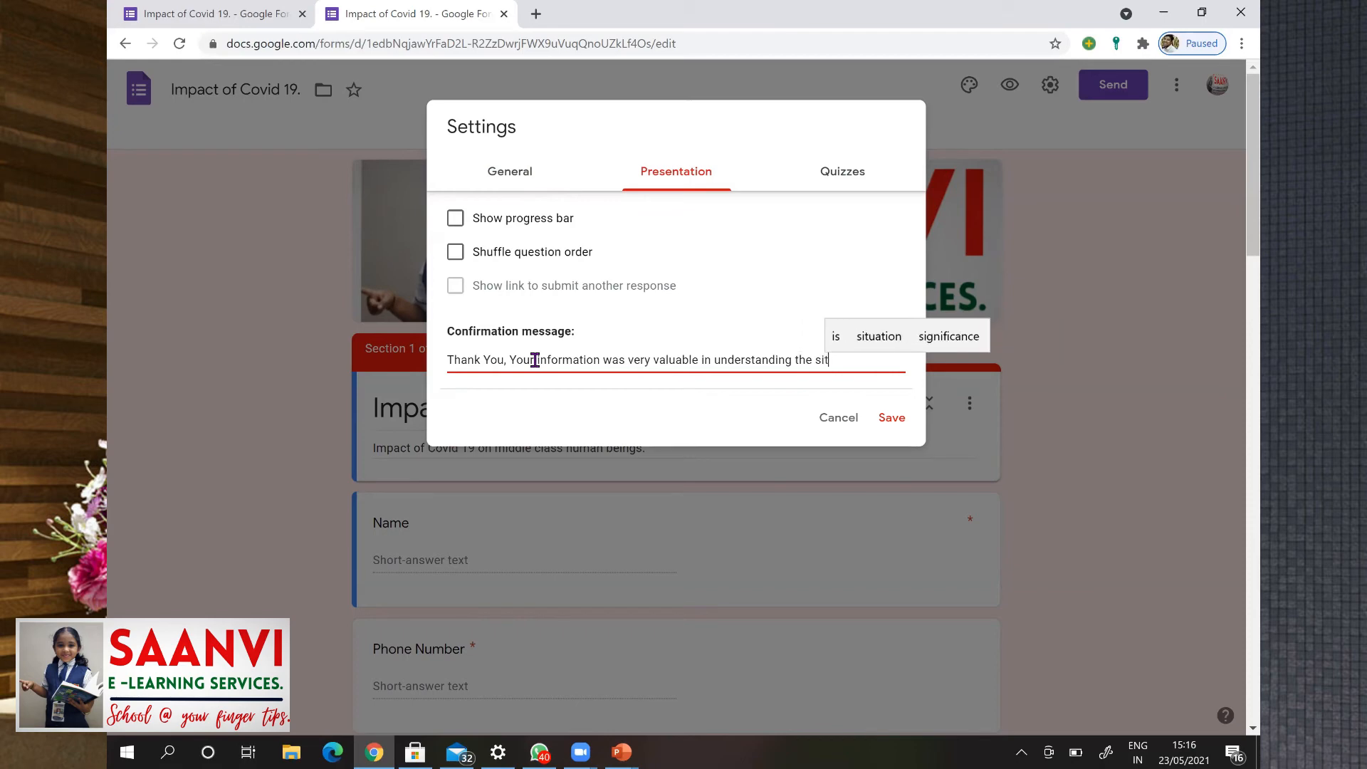
{"action": "type", "text": "uation"}
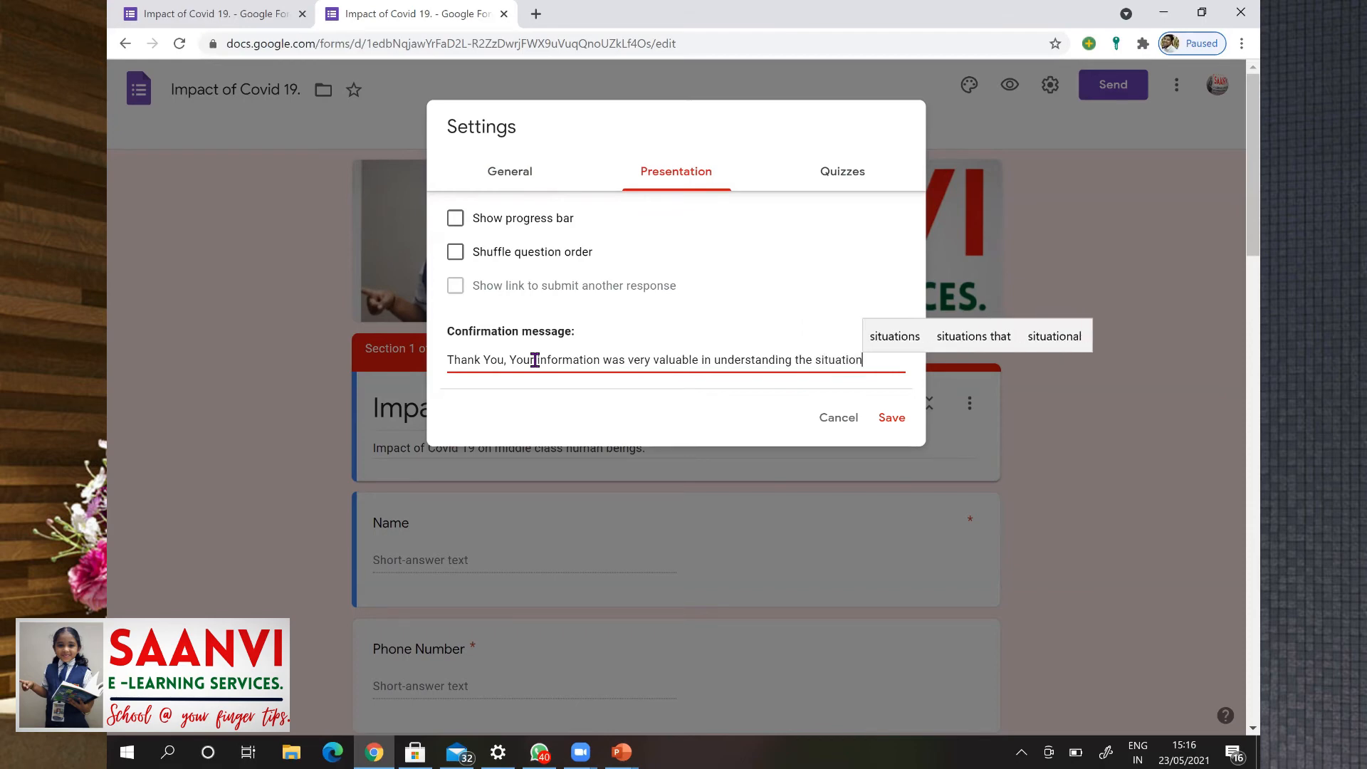
{"action": "type", "text": "."}
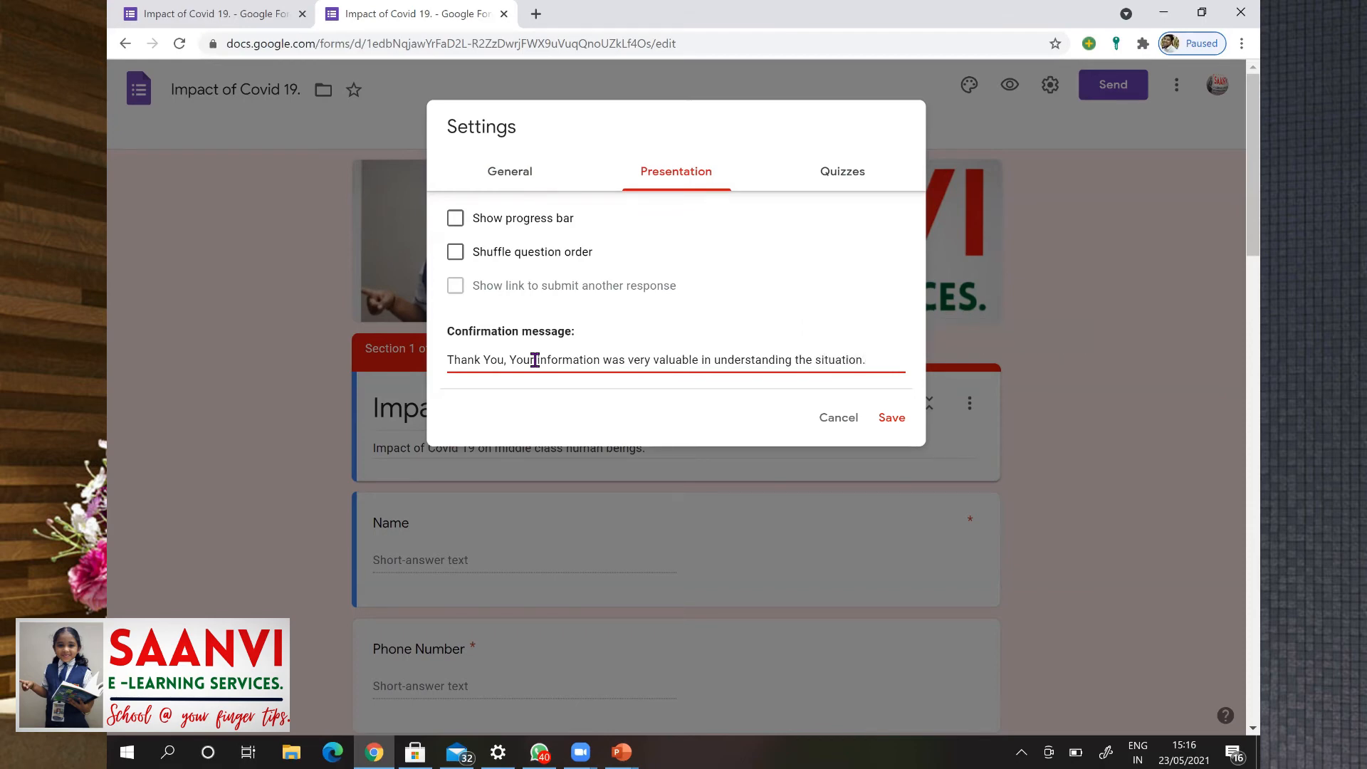
{"action": "left_click", "coordinate": [885, 420]}
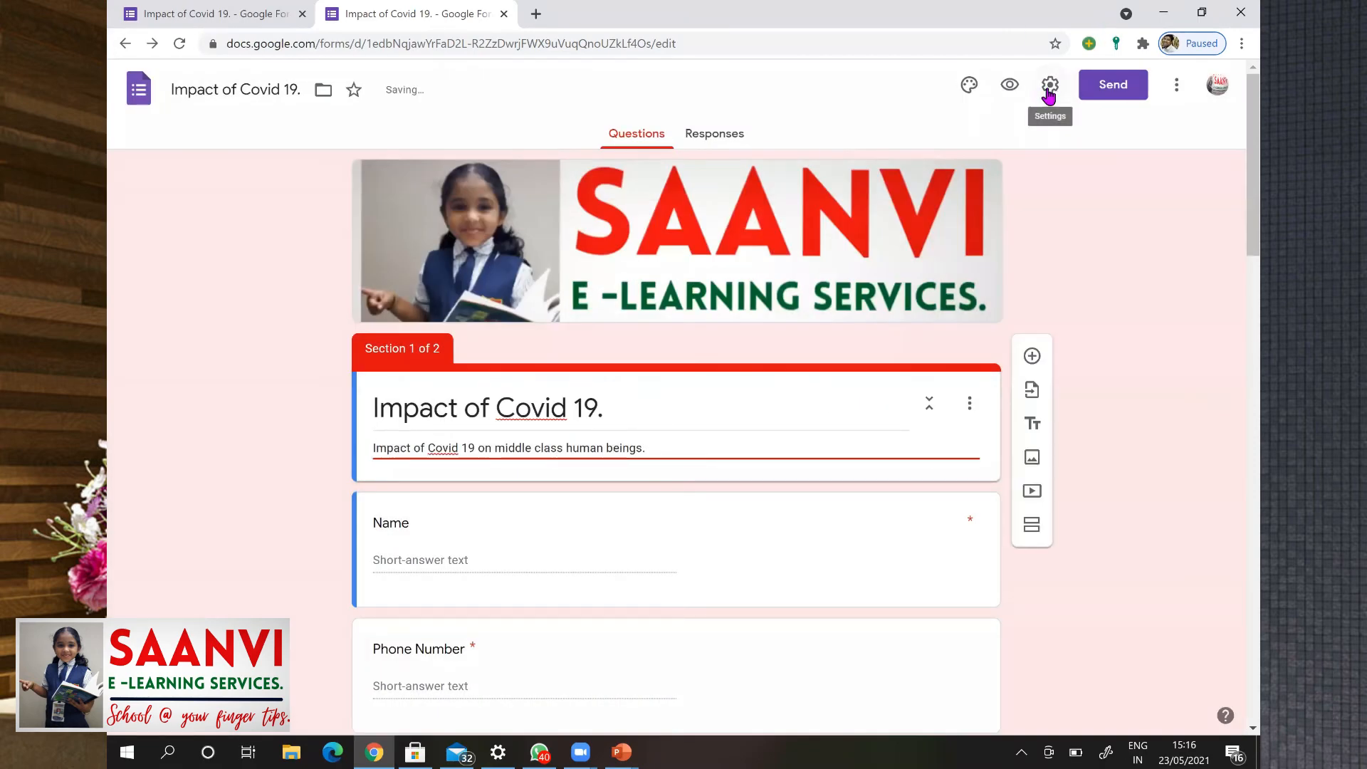
Review the form's quiz settings and save them with "Make this a quiz" left off.
{"action": "left_click", "coordinate": [1049, 86]}
{"action": "left_click", "coordinate": [832, 176]}
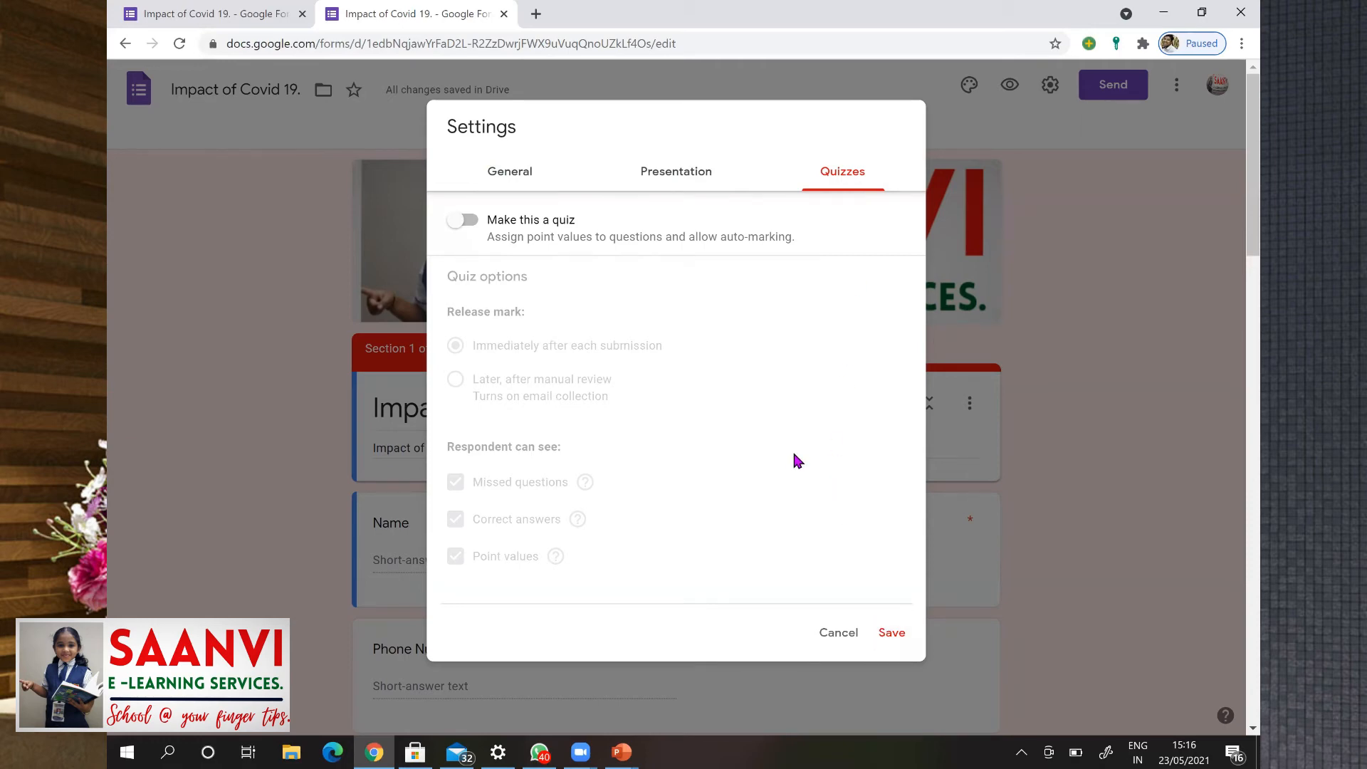
{"action": "left_click", "coordinate": [891, 633]}
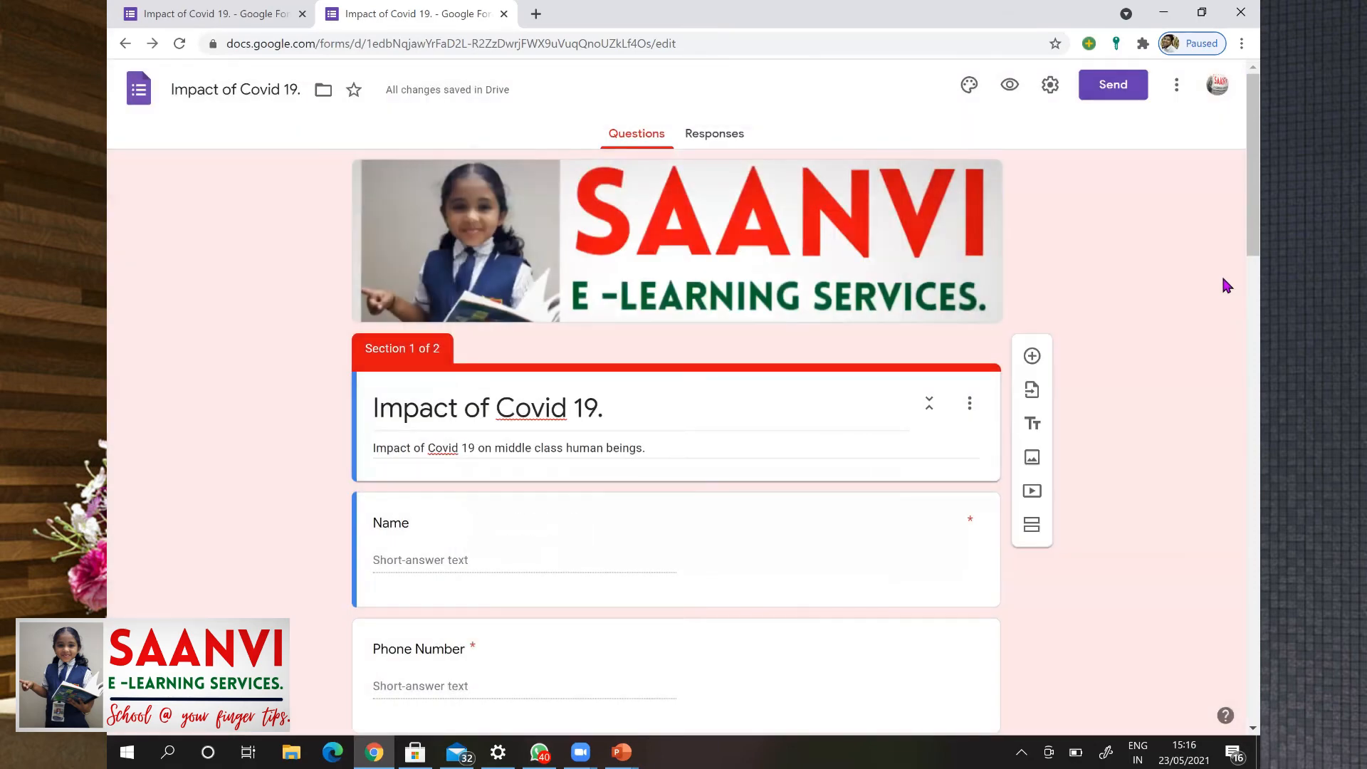
Copy the form's shortened share link without collecting emails and switch to WhatsApp.
{"action": "left_click", "coordinate": [1119, 87]}
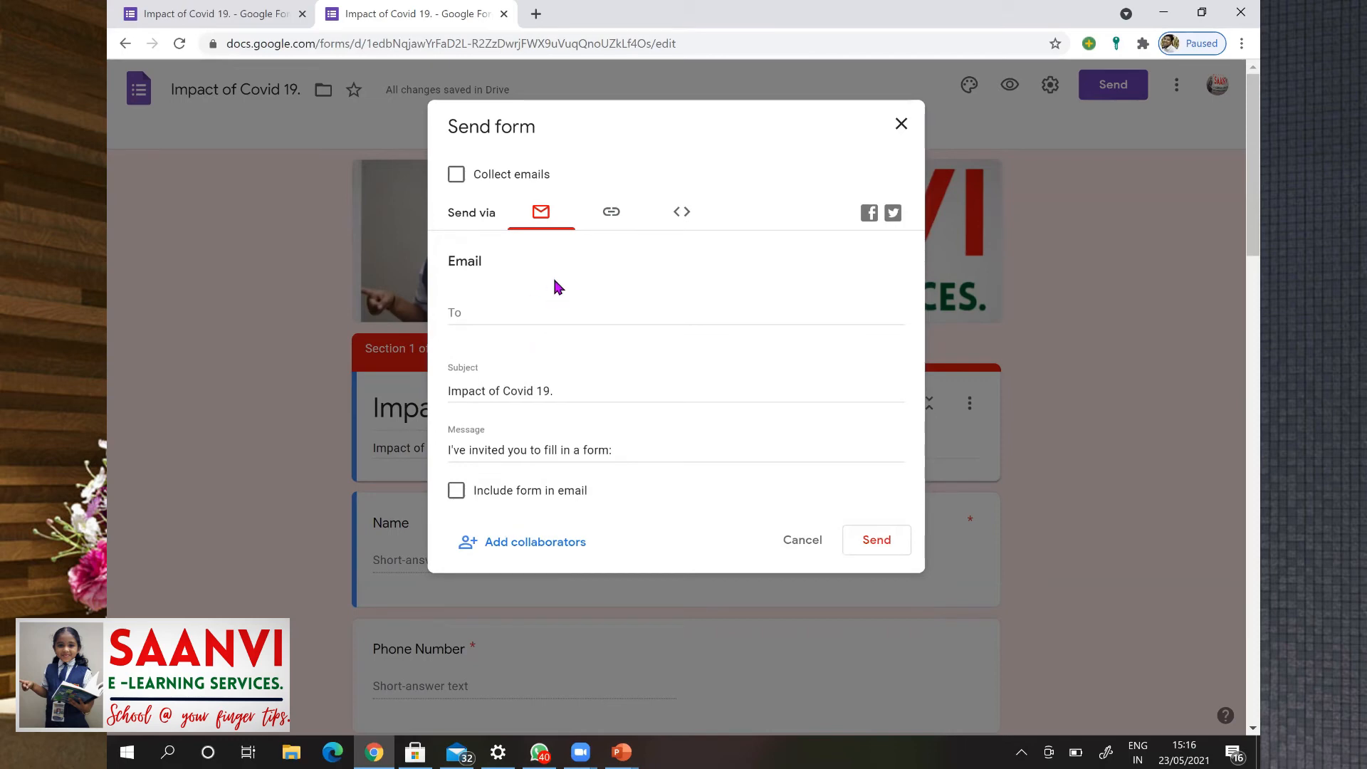
{"action": "left_click", "coordinate": [612, 214]}
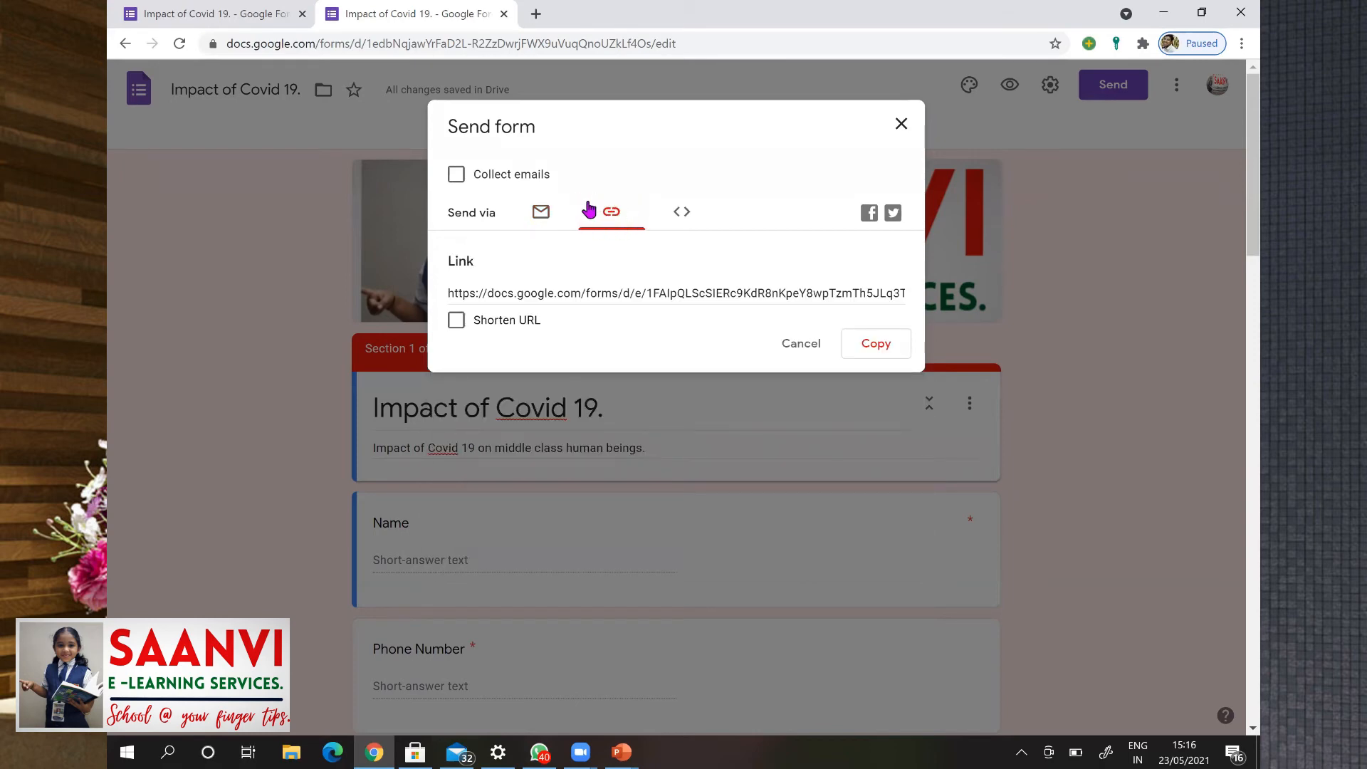
{"action": "left_click", "coordinate": [456, 322]}
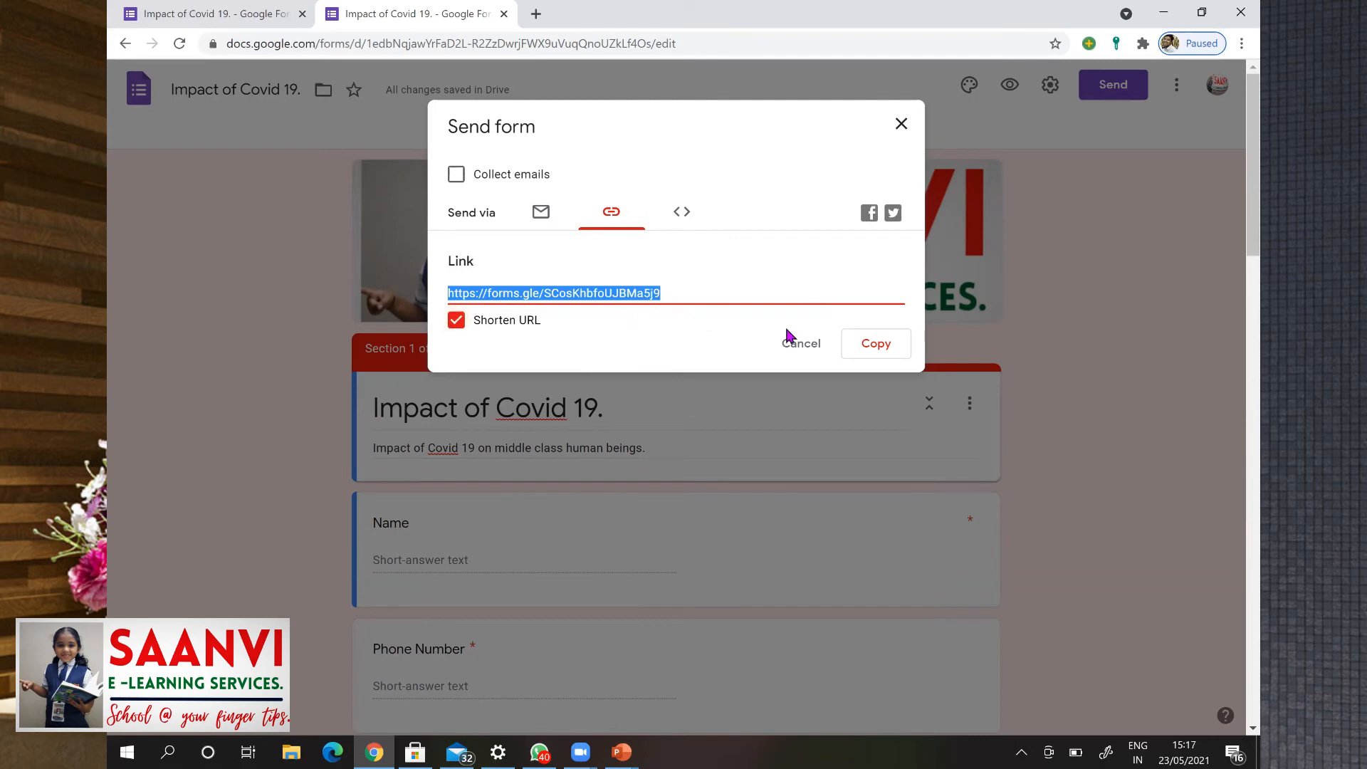
{"action": "left_click", "coordinate": [870, 349]}
{"action": "left_click", "coordinate": [870, 349]}
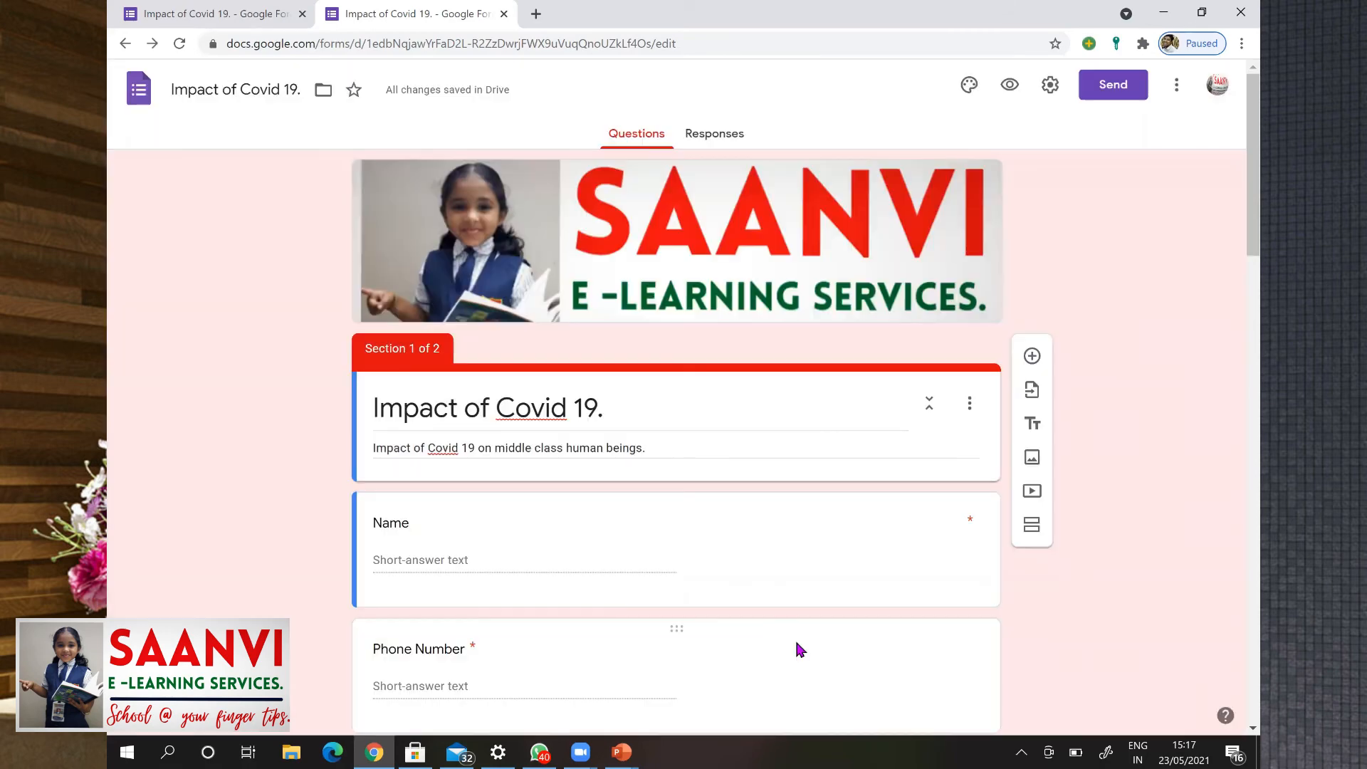
{"action": "left_click", "coordinate": [538, 752]}
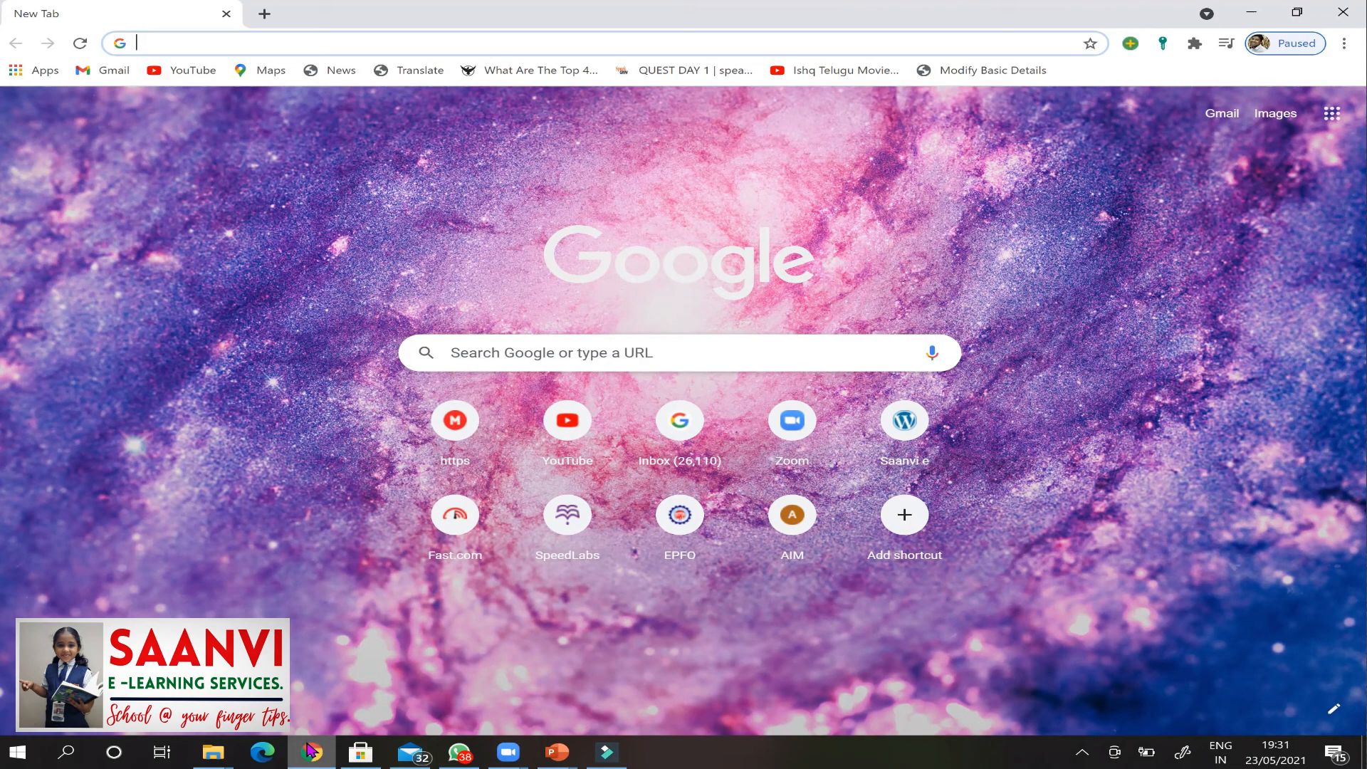
{"action": "type", "text": "www"}
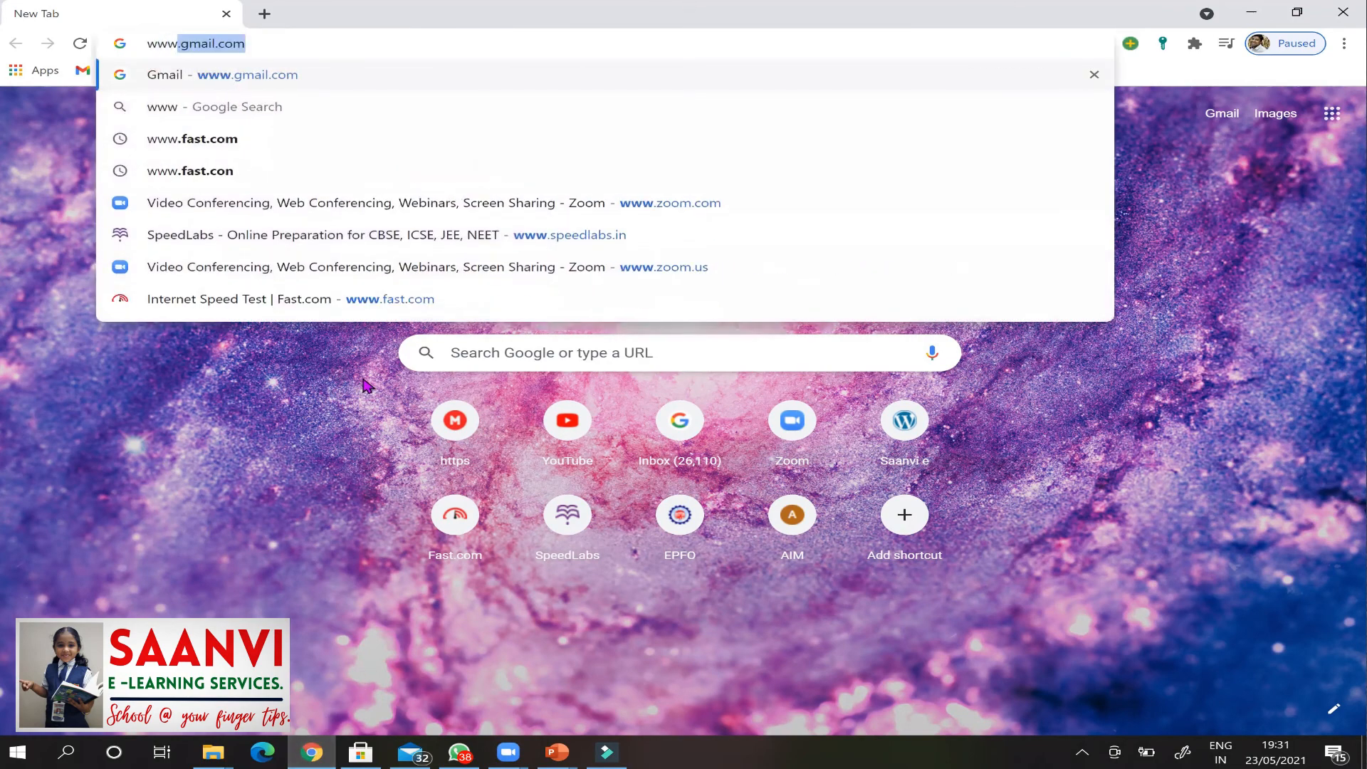
{"action": "key", "text": "Return"}
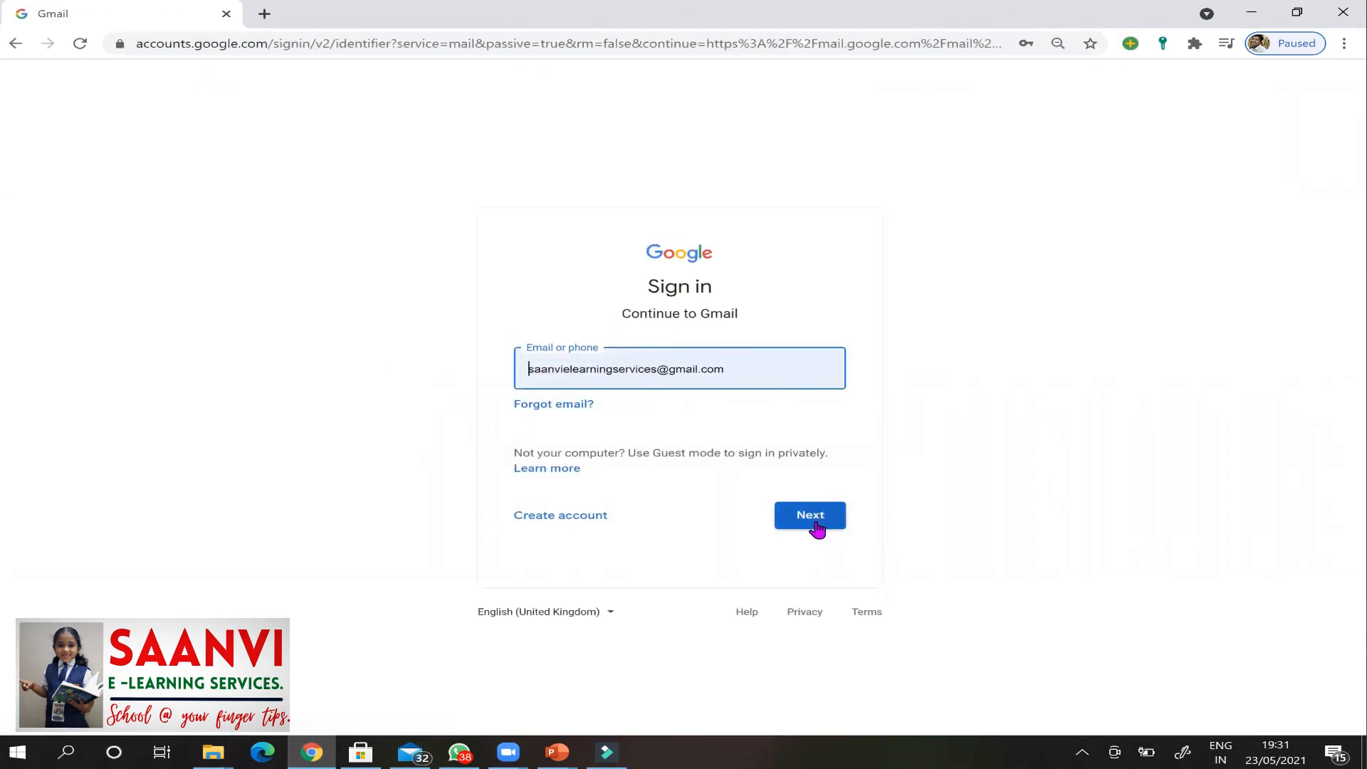
{"action": "left_click", "coordinate": [818, 527]}
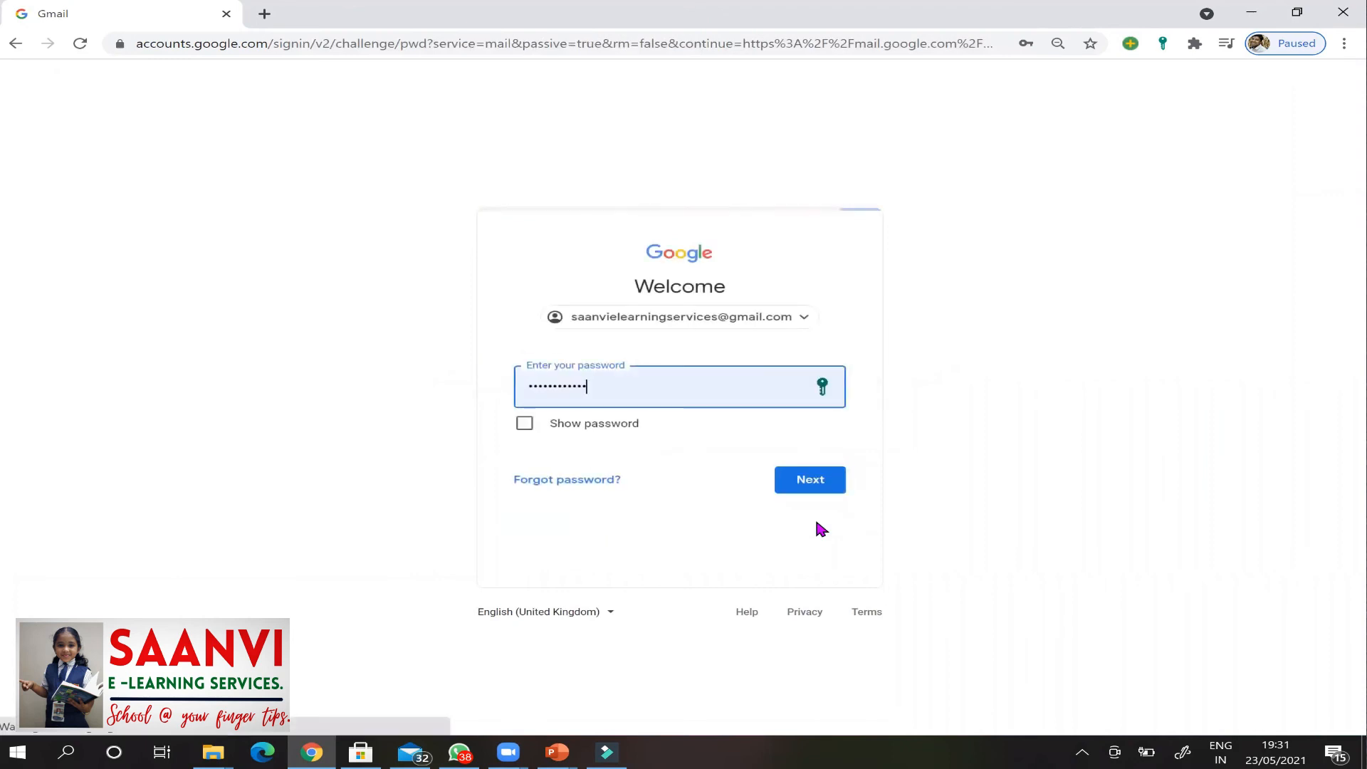
{"action": "left_click", "coordinate": [824, 488]}
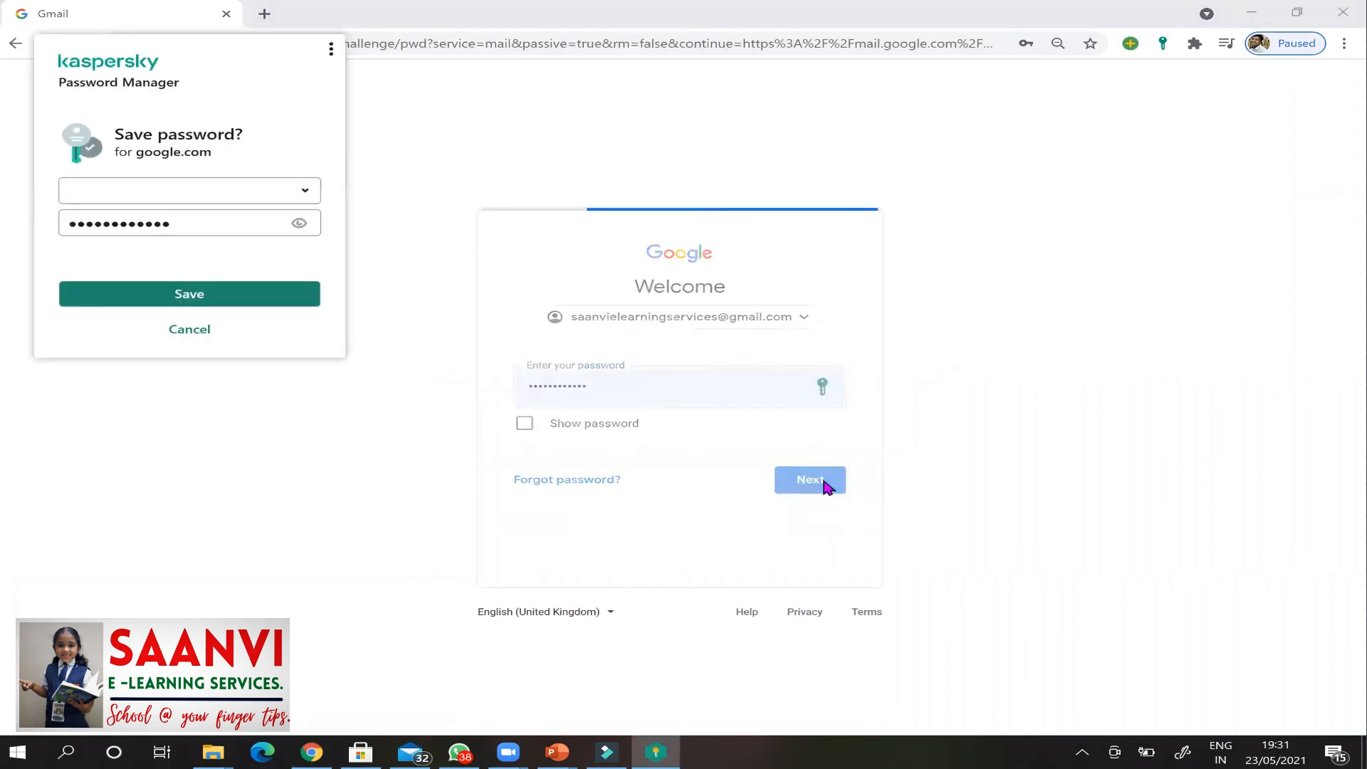
{"action": "left_click", "coordinate": [189, 328]}
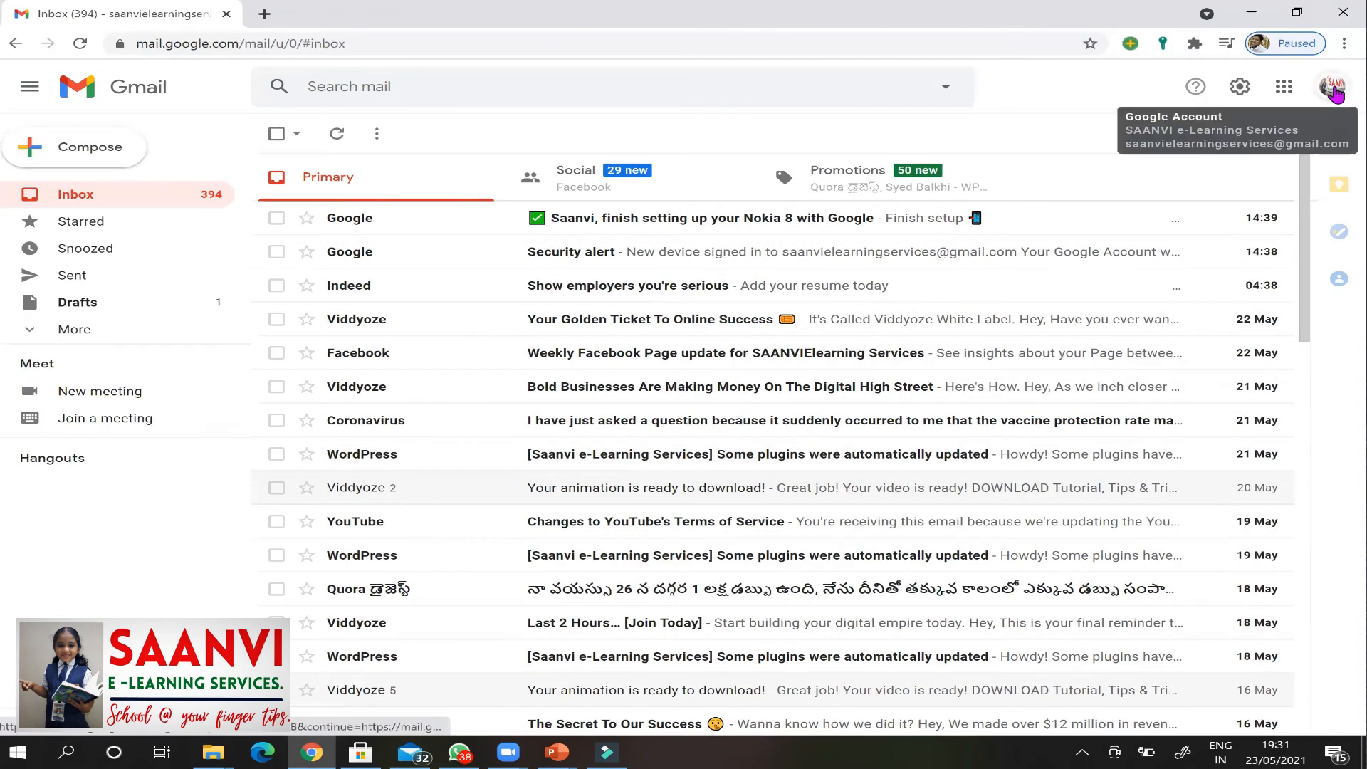
Switch from Gmail to Google Drive and open the "Impact of Covid 19." form.
{"action": "left_click", "coordinate": [1285, 88]}
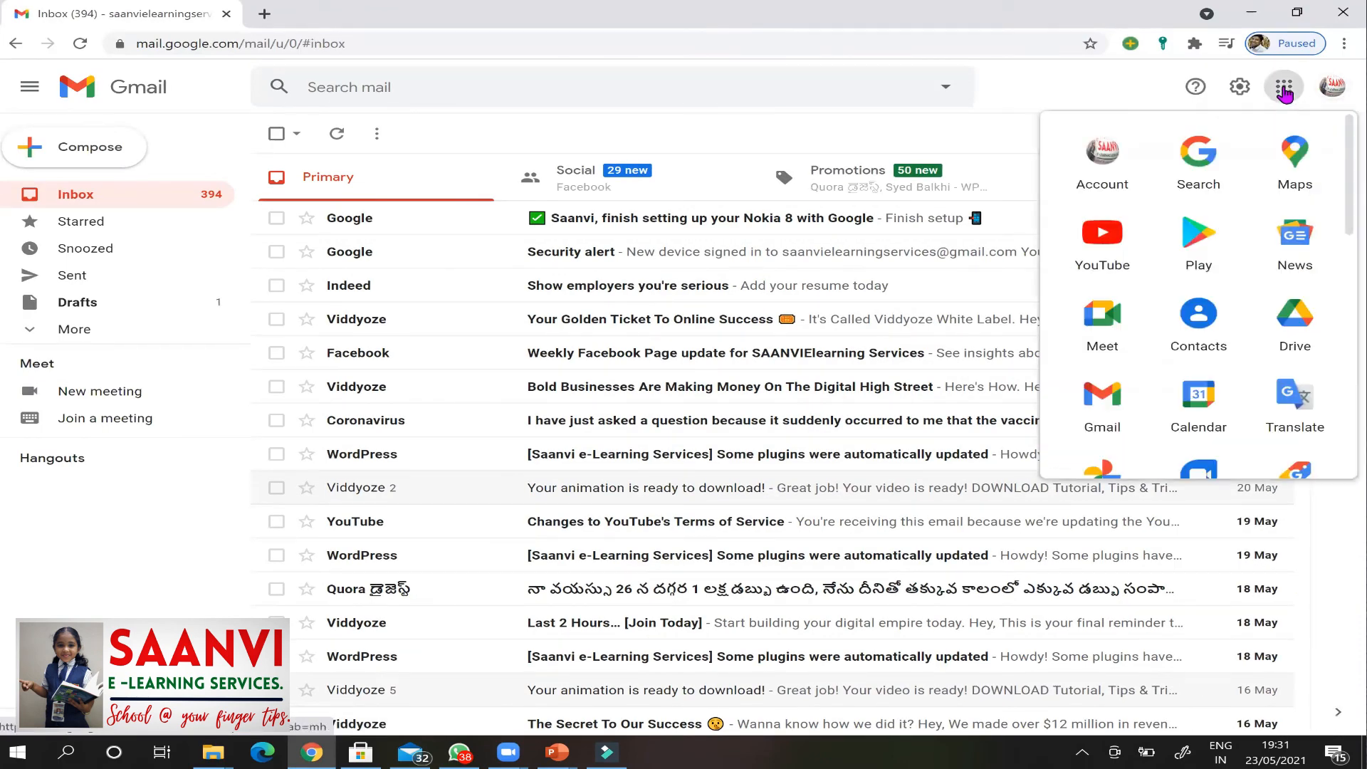
{"action": "left_click", "coordinate": [1300, 322]}
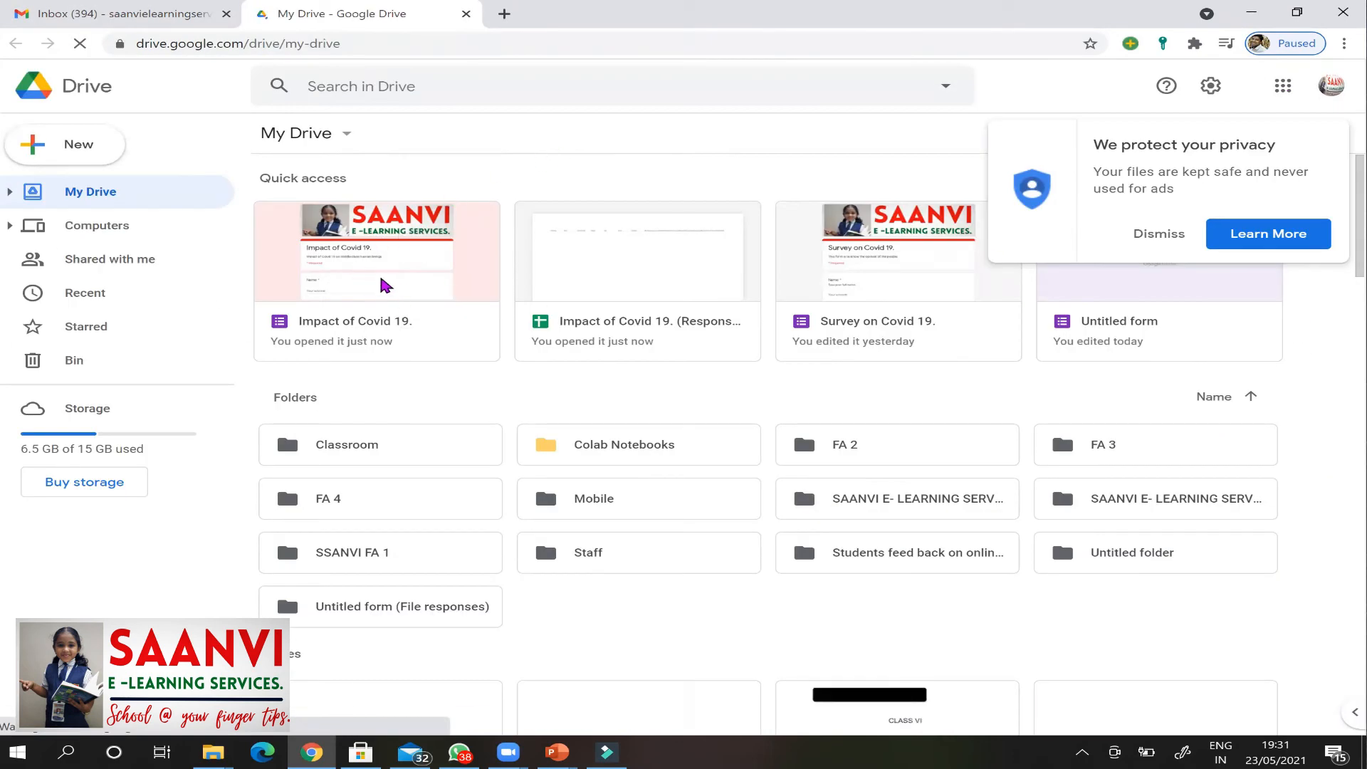
{"action": "left_click", "coordinate": [393, 300]}
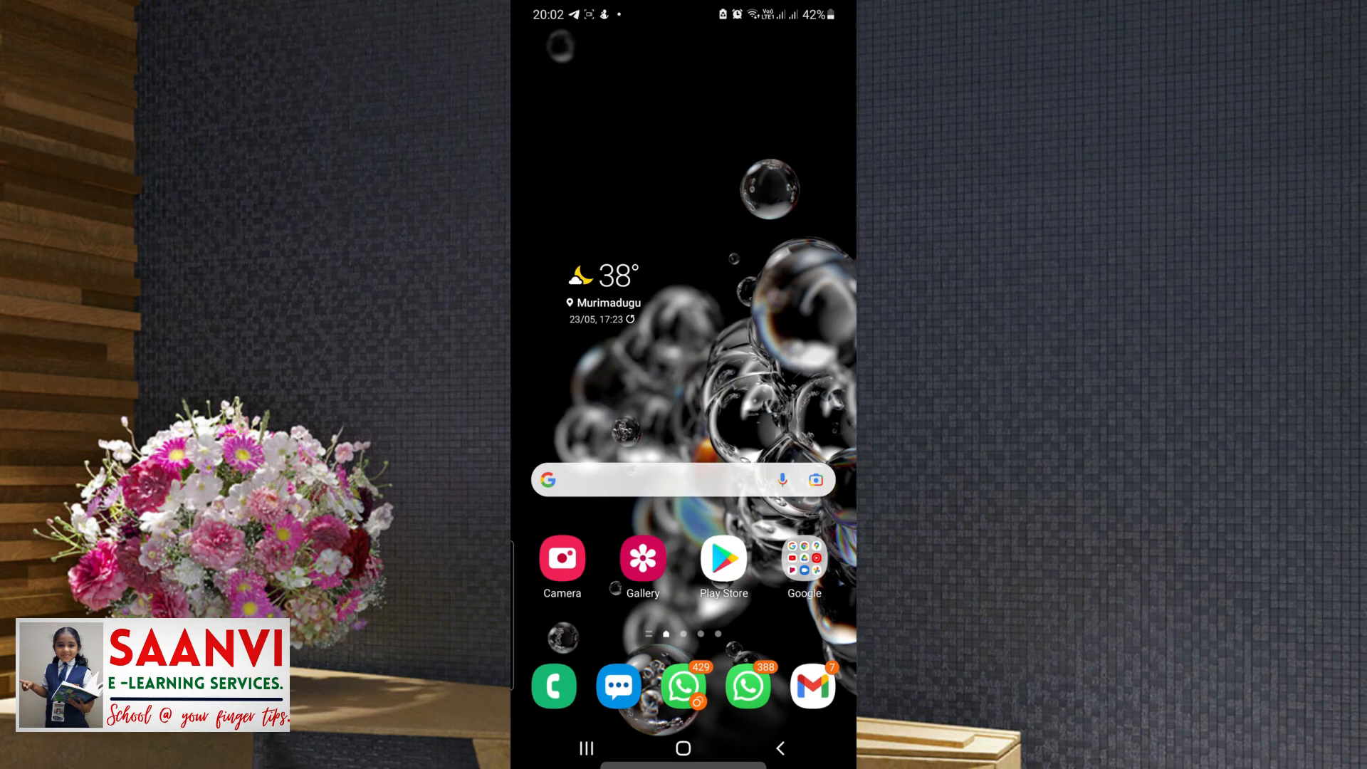
On the phone, search the Play Store for "drive".
{"action": "left_click", "coordinate": [724, 559]}
{"action": "left_click", "coordinate": [662, 47]}
{"action": "type", "text": "dr"}
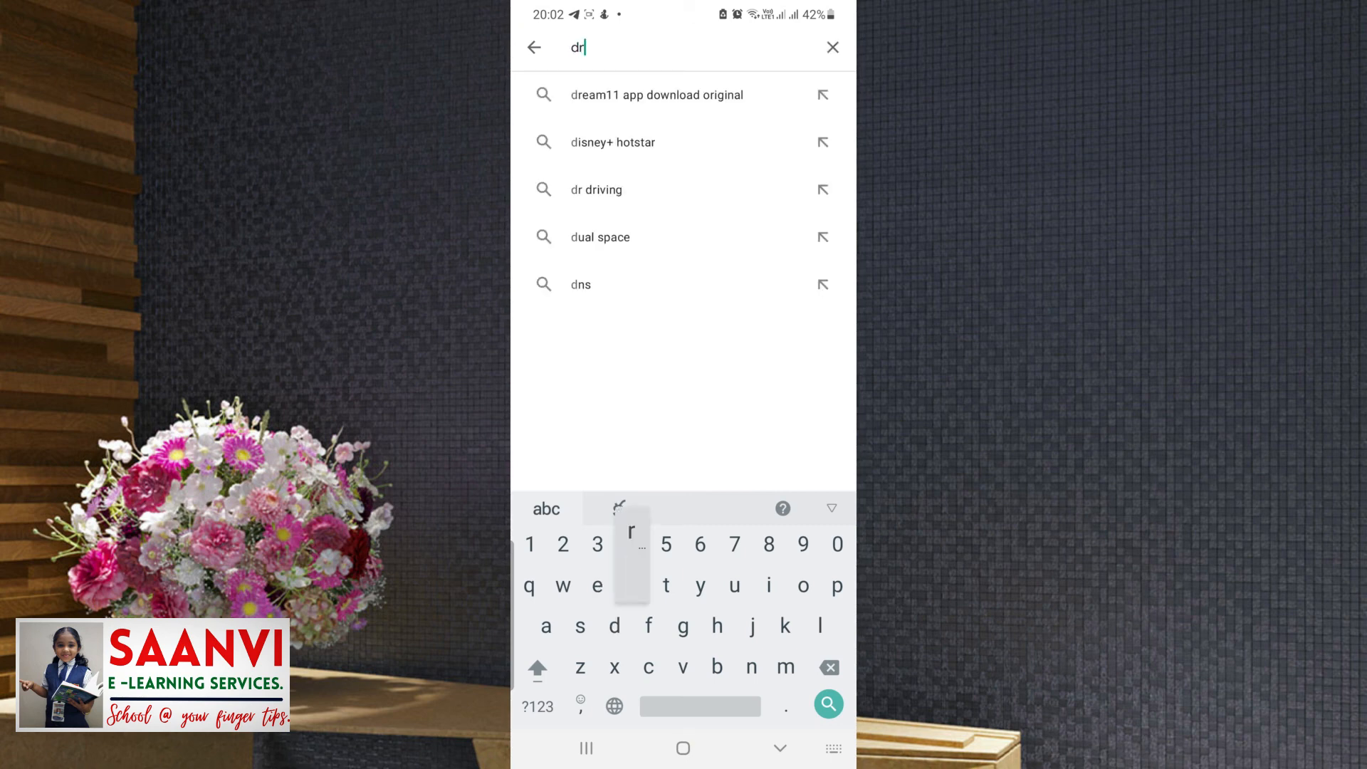
{"action": "type", "text": "ive"}
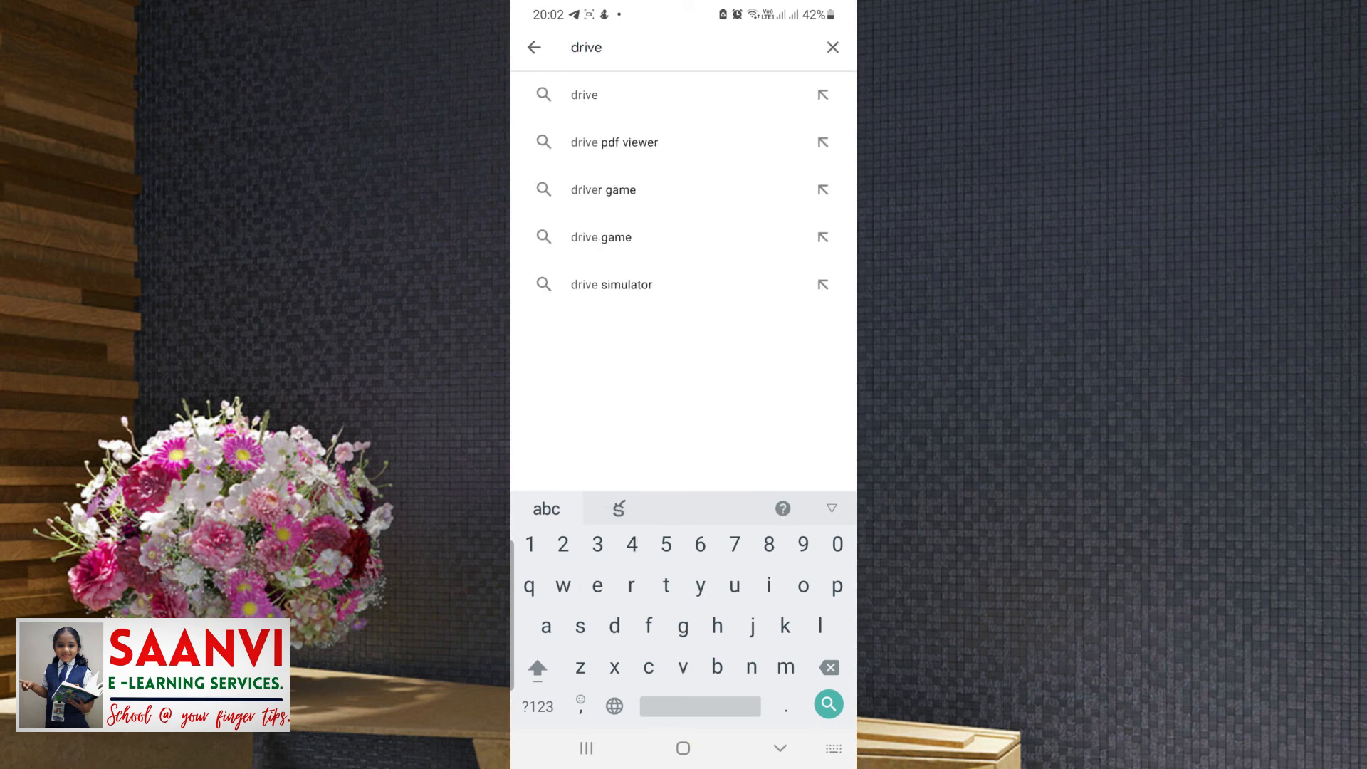
{"action": "key", "text": "Return"}
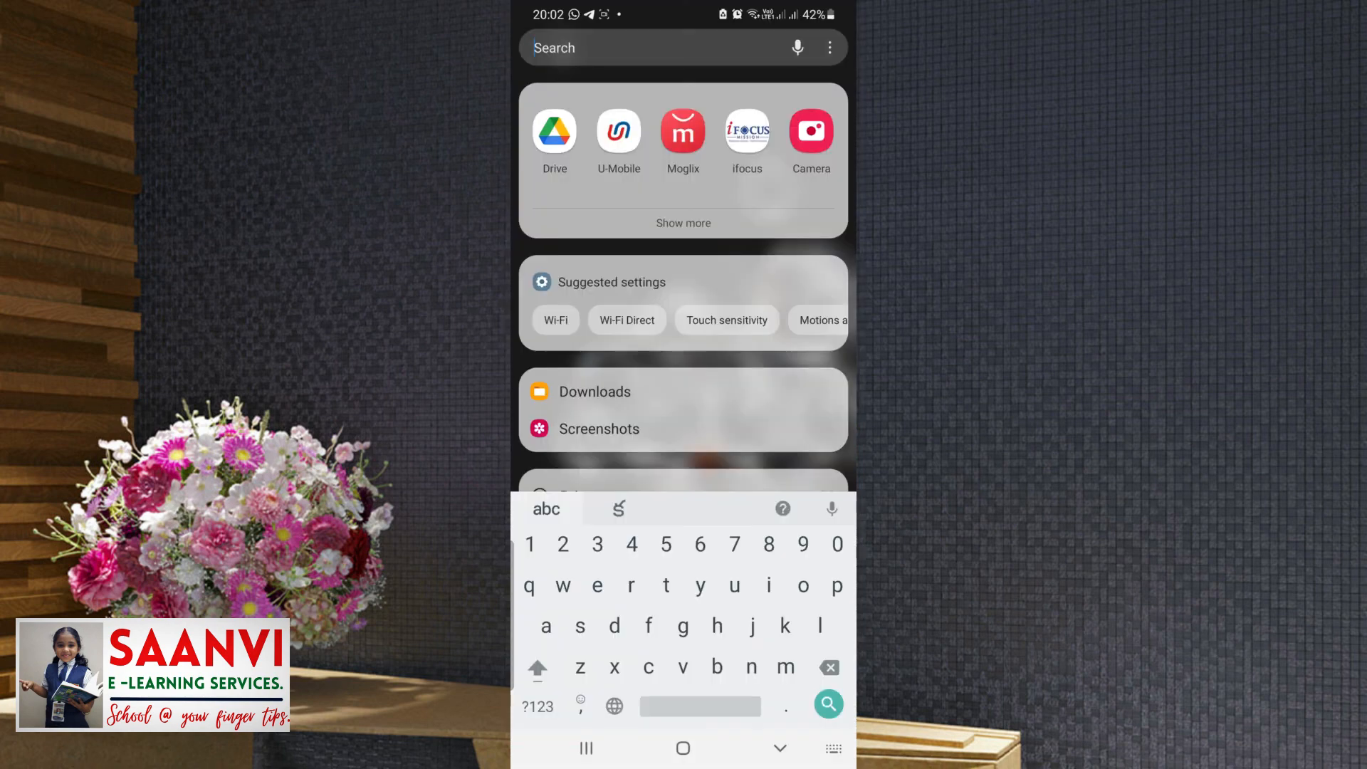
Open the "Impact of Covid 19." form from the phone's Drive app and display its responses in the form editor.
{"action": "left_click", "coordinate": [555, 131]}
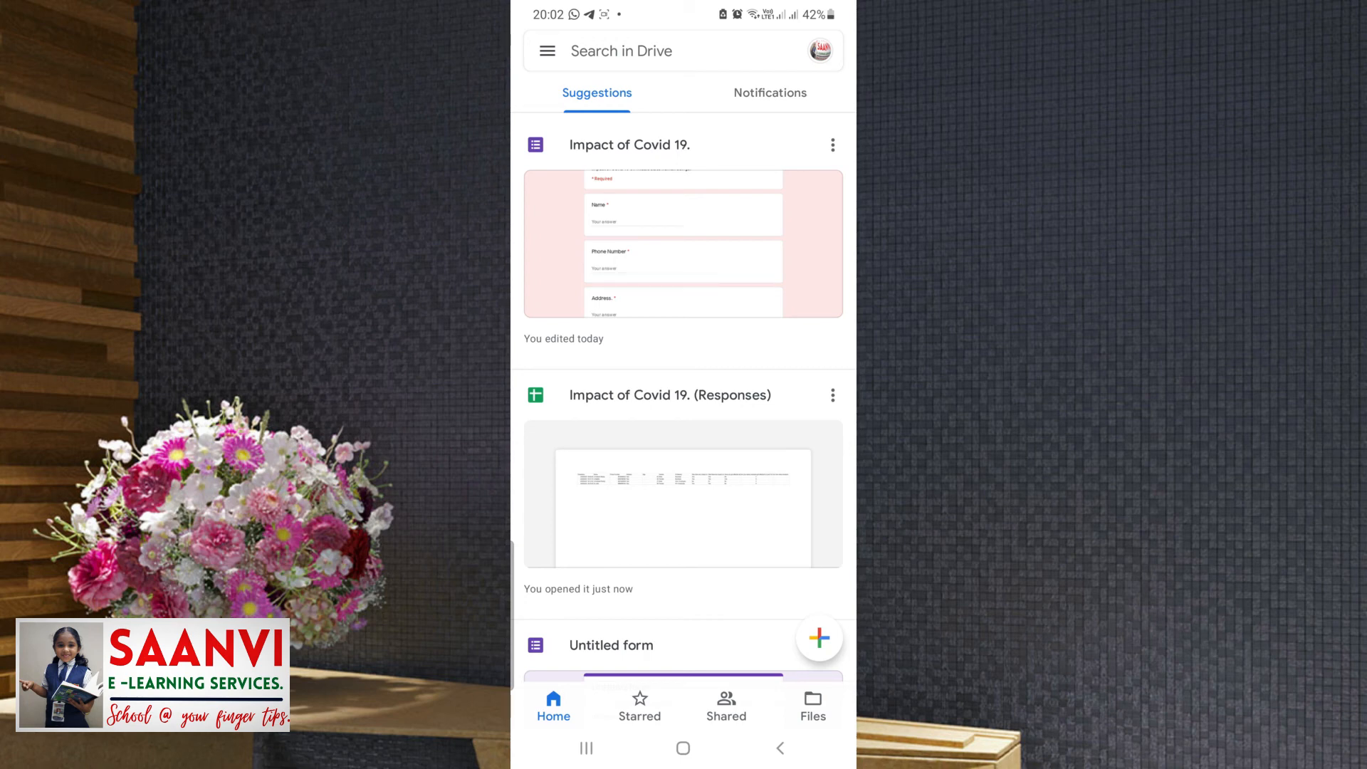
{"action": "left_click", "coordinate": [684, 244]}
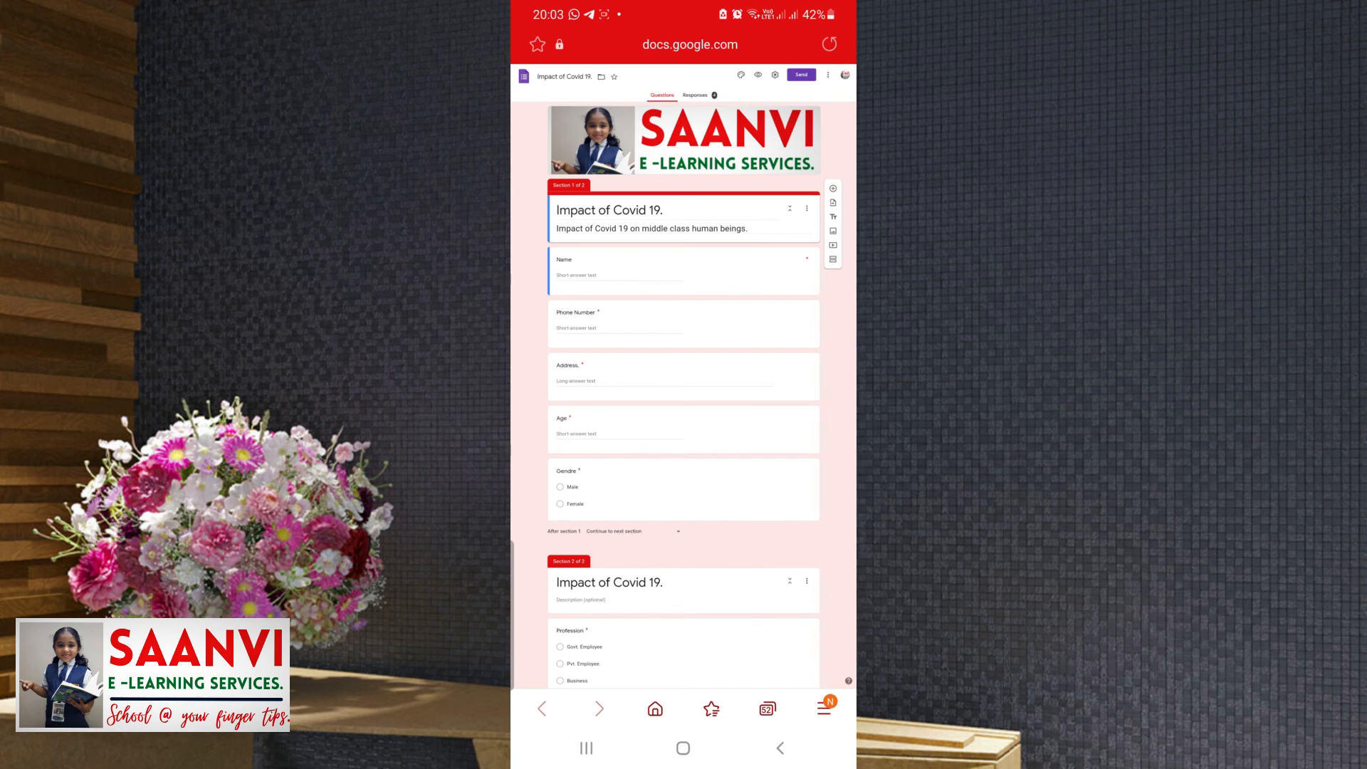
{"action": "left_click", "coordinate": [695, 96]}
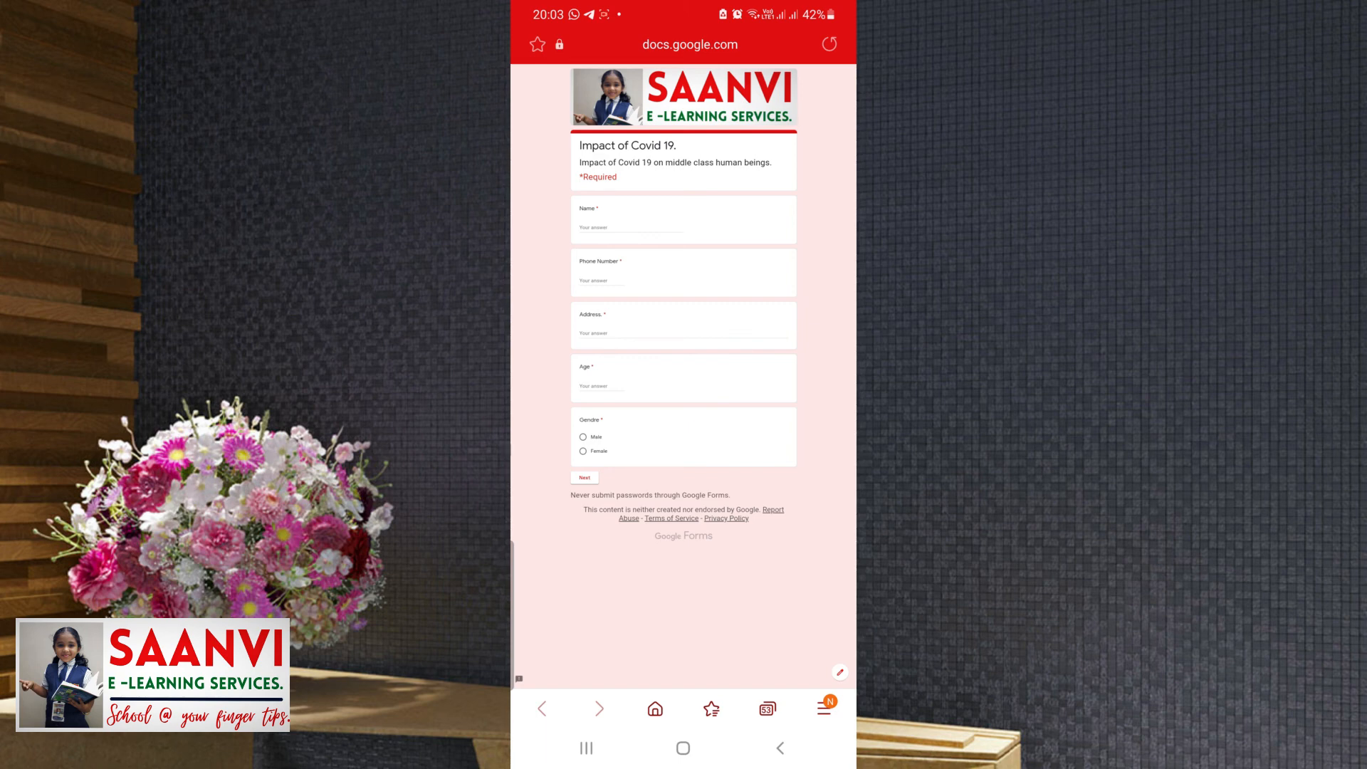
{"action": "left_click", "coordinate": [841, 673]}
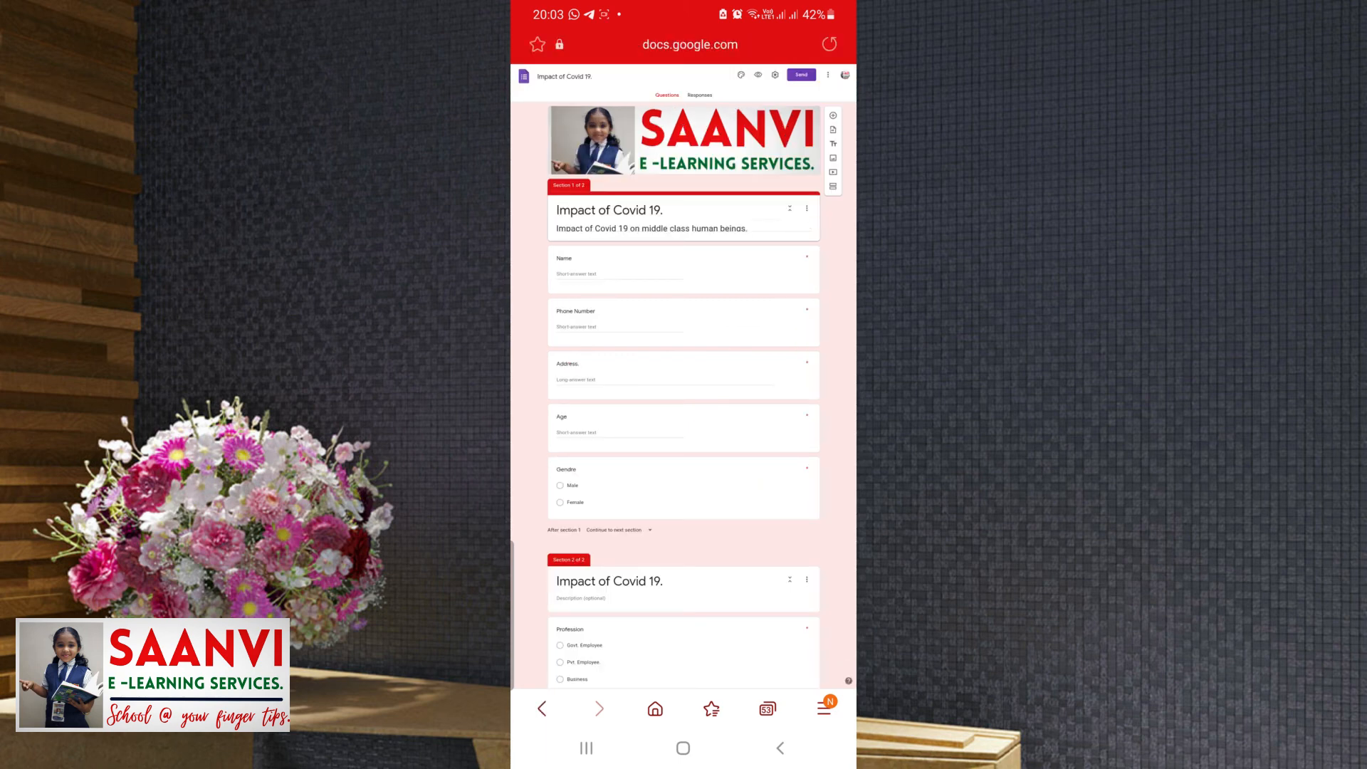
{"action": "left_click", "coordinate": [700, 95]}
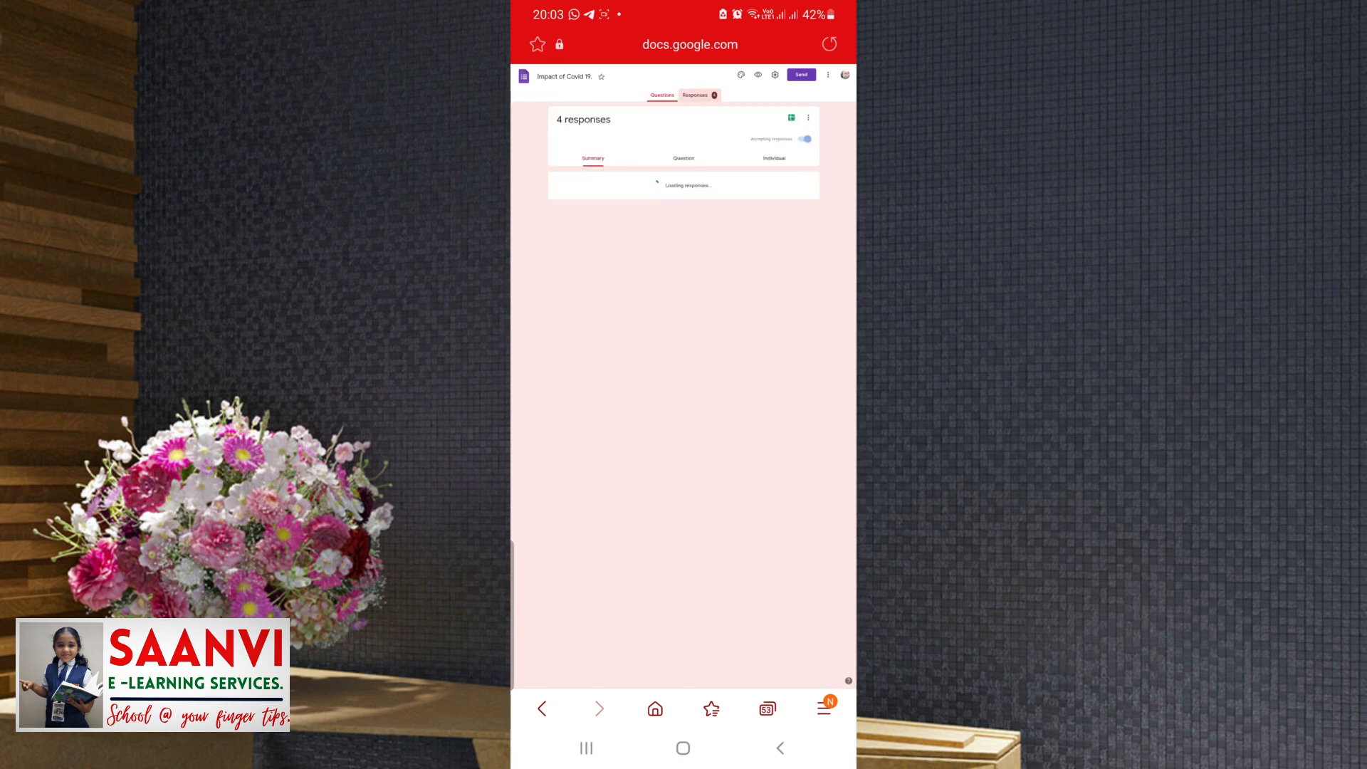
Review the response summary charts for gender, profession, income impact and Covid infection, and return to the start of the summary.
{"action": "scroll", "coordinate": [684, 392], "scroll_direction": "down", "scroll_amount": 6}
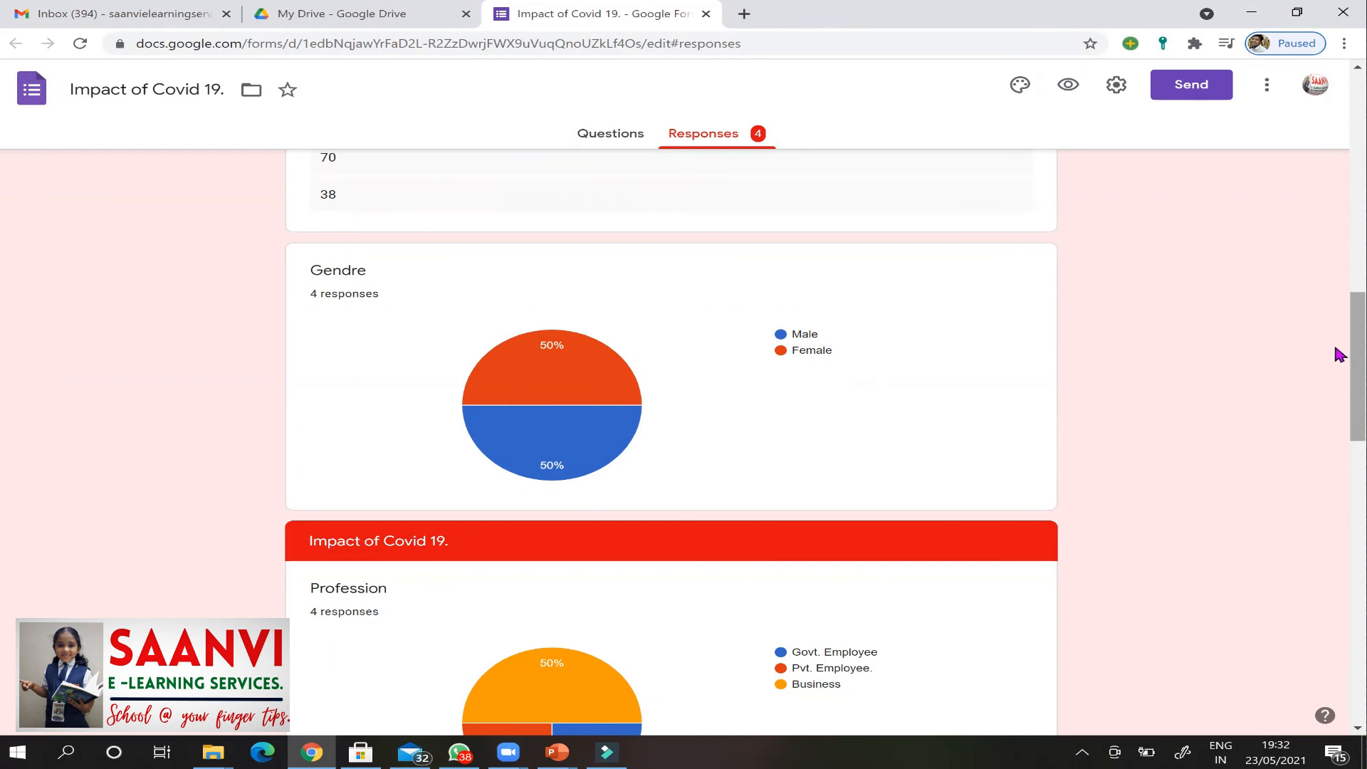
{"action": "scroll", "coordinate": [1337, 349], "scroll_direction": "down", "scroll_amount": 1}
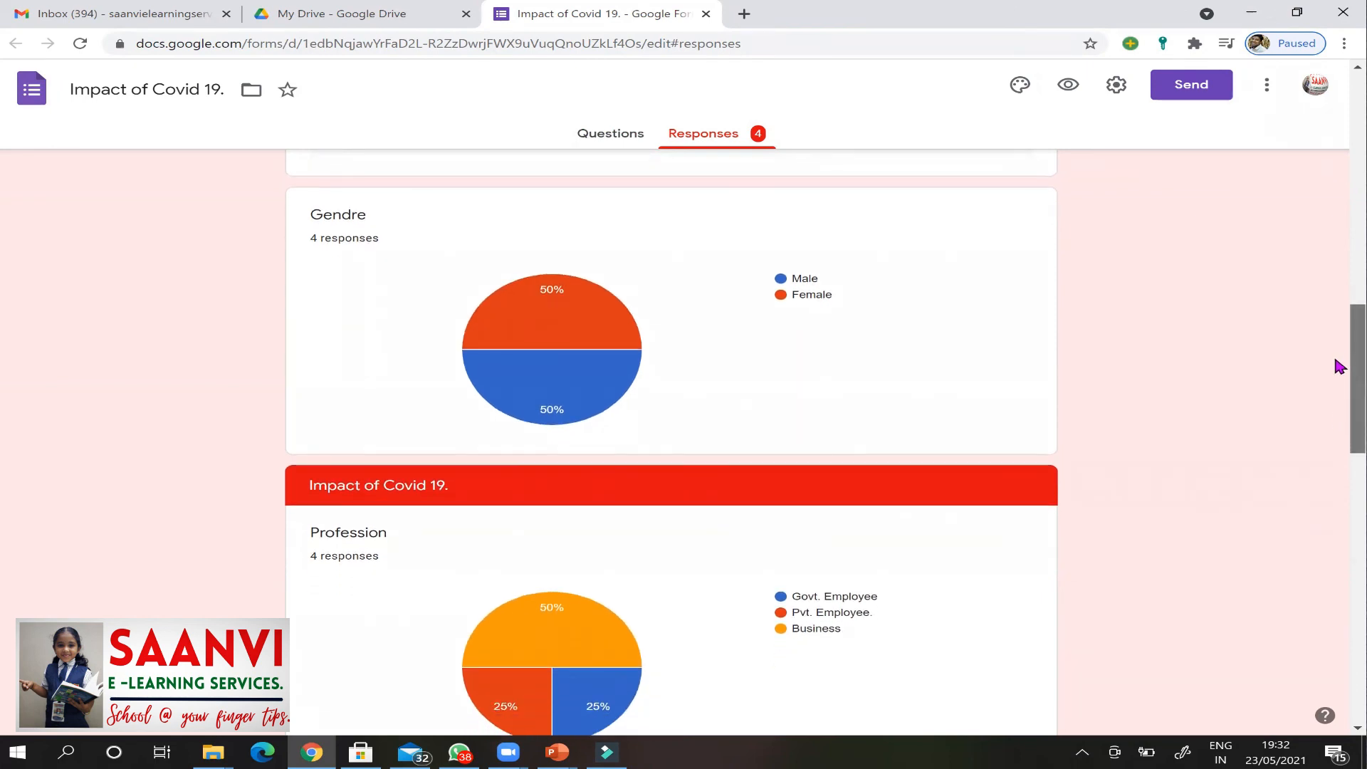
{"action": "scroll", "coordinate": [1336, 360], "scroll_direction": "down", "scroll_amount": 1}
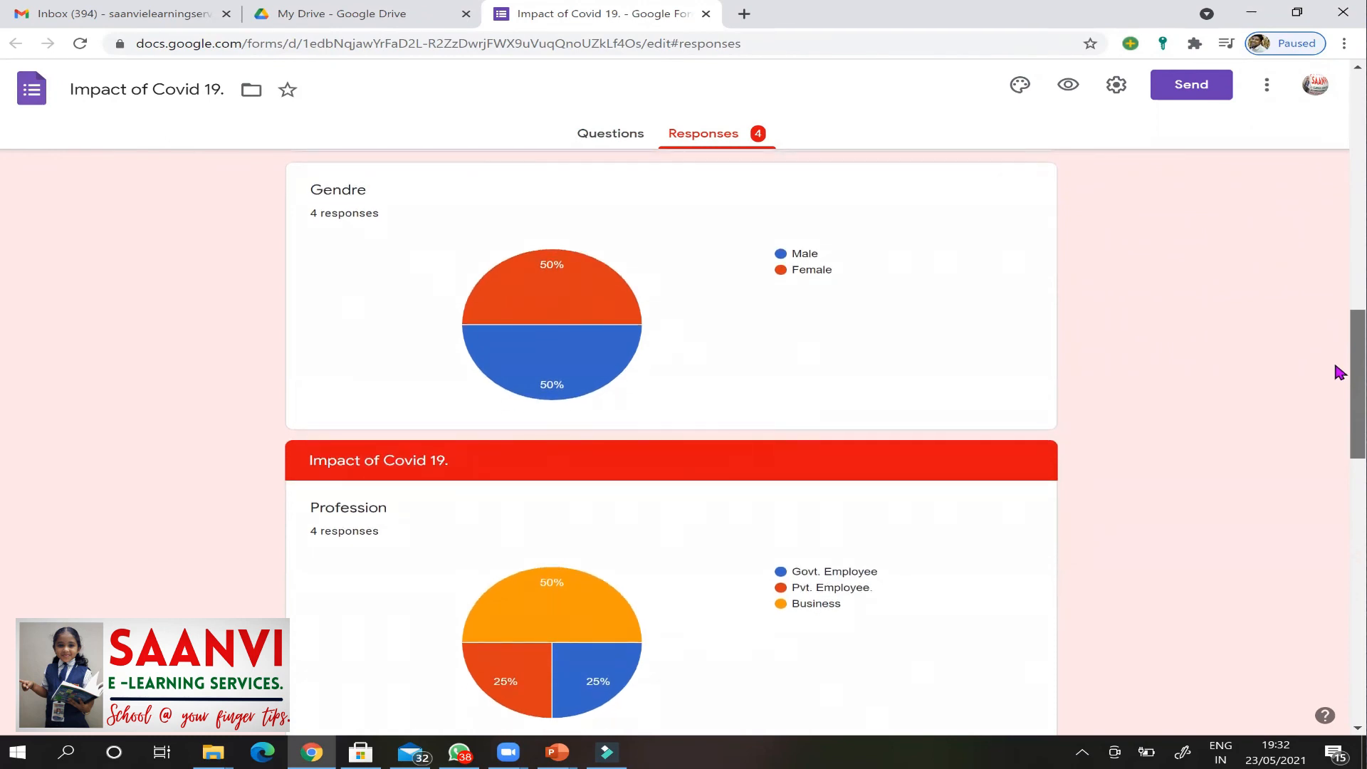
{"action": "scroll", "coordinate": [1339, 371], "scroll_direction": "down", "scroll_amount": 4}
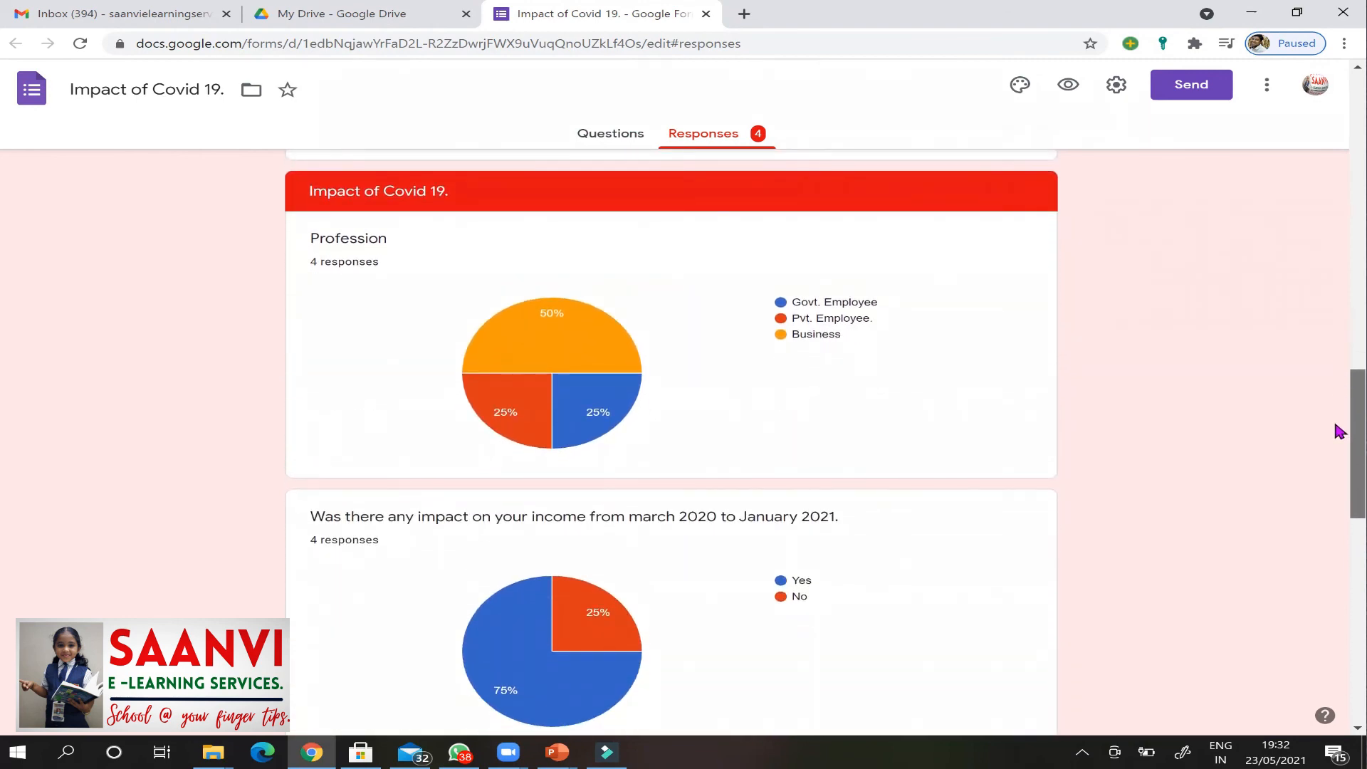
{"action": "scroll", "coordinate": [1339, 431], "scroll_direction": "down", "scroll_amount": 1}
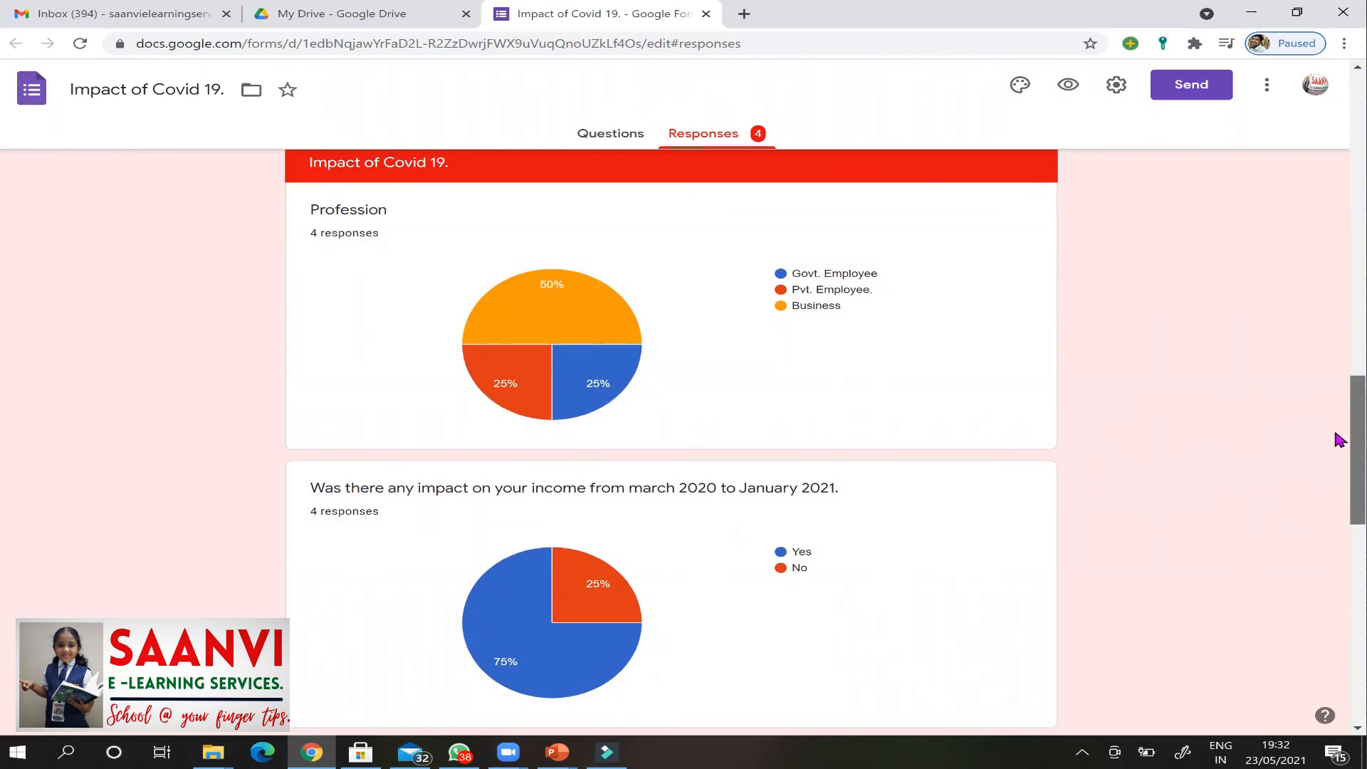
{"action": "scroll", "coordinate": [1339, 448], "scroll_direction": "down", "scroll_amount": 3}
{"action": "scroll", "coordinate": [1339, 477], "scroll_direction": "down", "scroll_amount": 1}
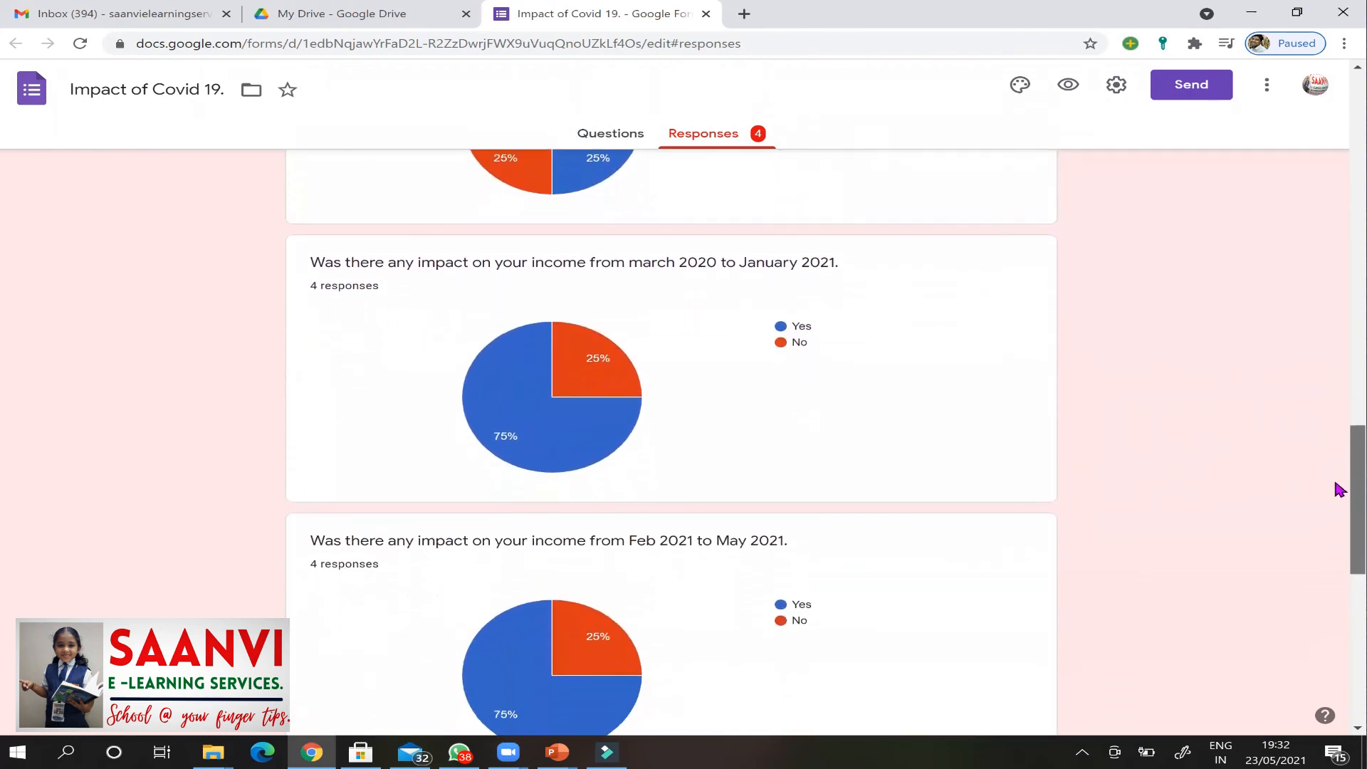
{"action": "scroll", "coordinate": [1339, 493], "scroll_direction": "down", "scroll_amount": 1}
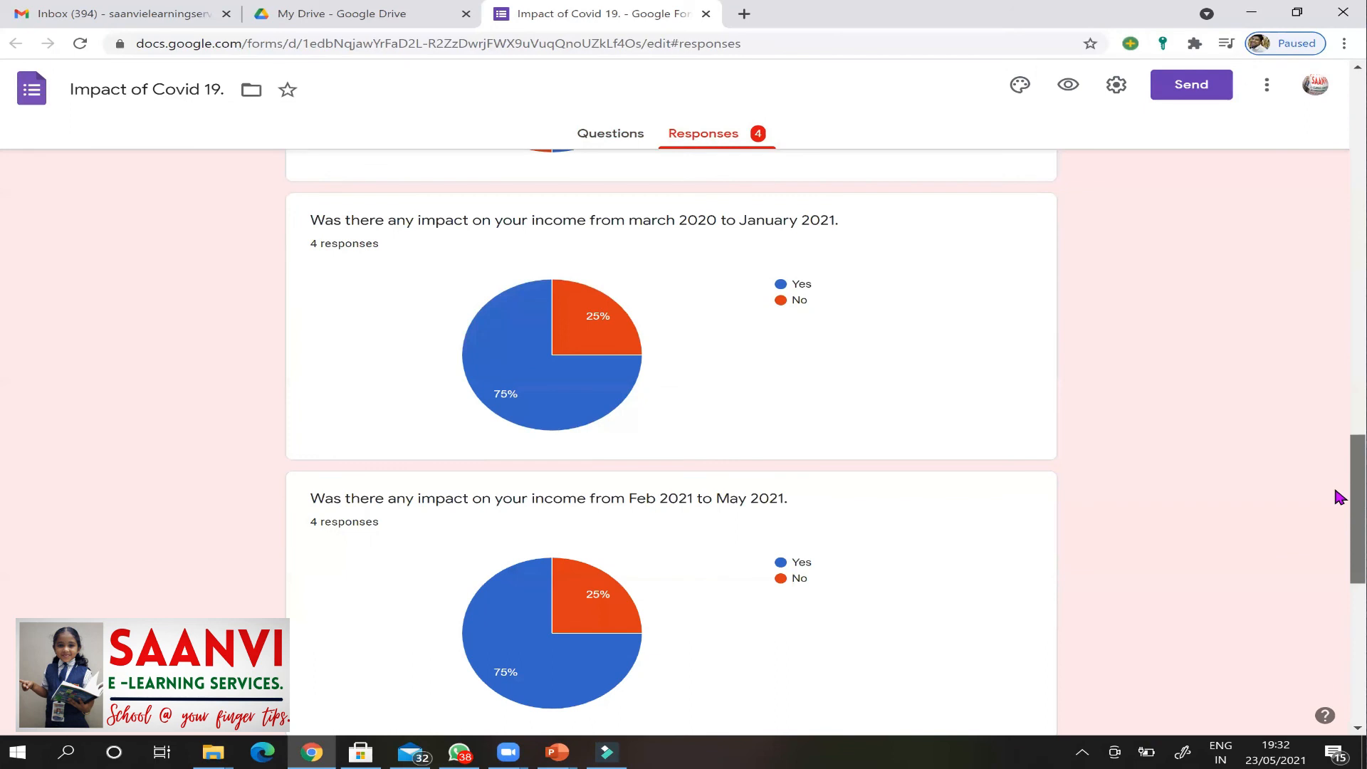
{"action": "scroll", "coordinate": [1339, 499], "scroll_direction": "down", "scroll_amount": 2}
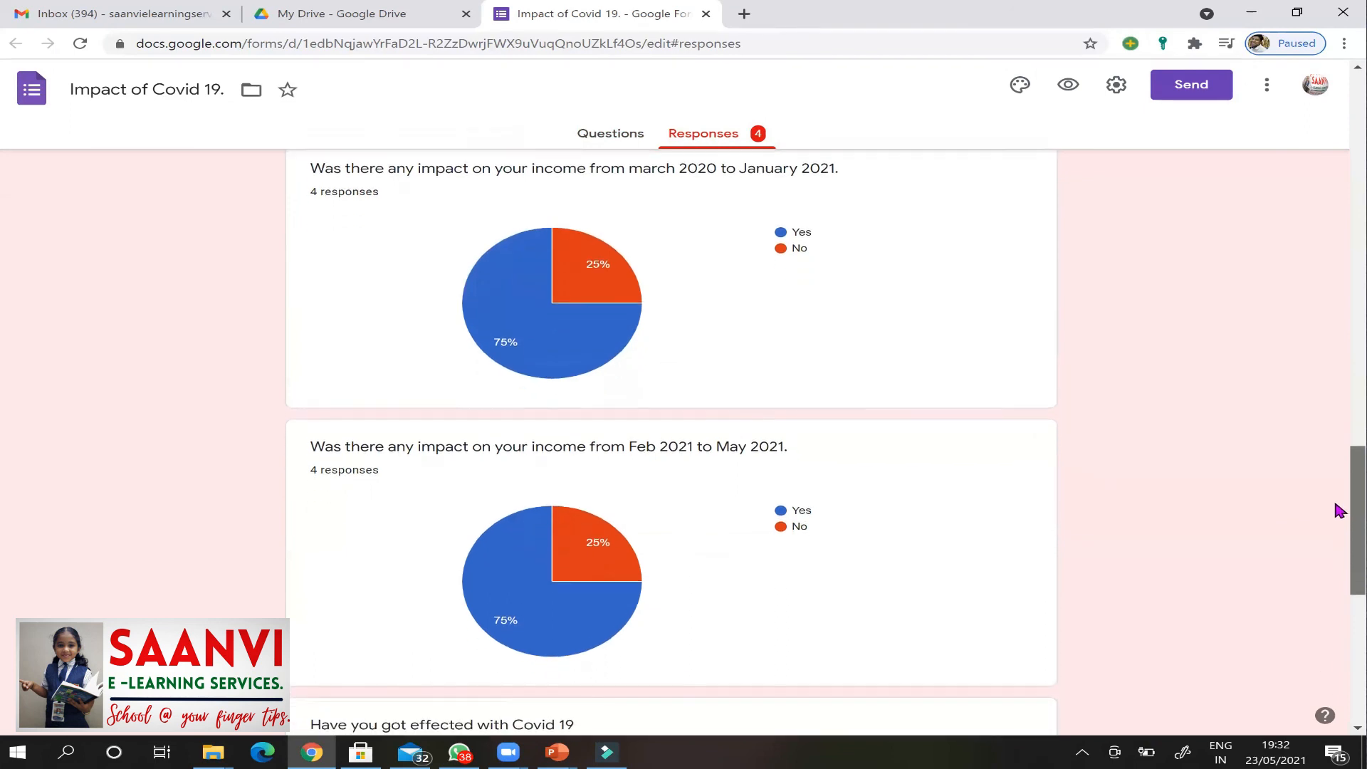
{"action": "scroll", "coordinate": [1339, 527], "scroll_direction": "down", "scroll_amount": 2}
{"action": "scroll", "coordinate": [1339, 563], "scroll_direction": "down", "scroll_amount": 3}
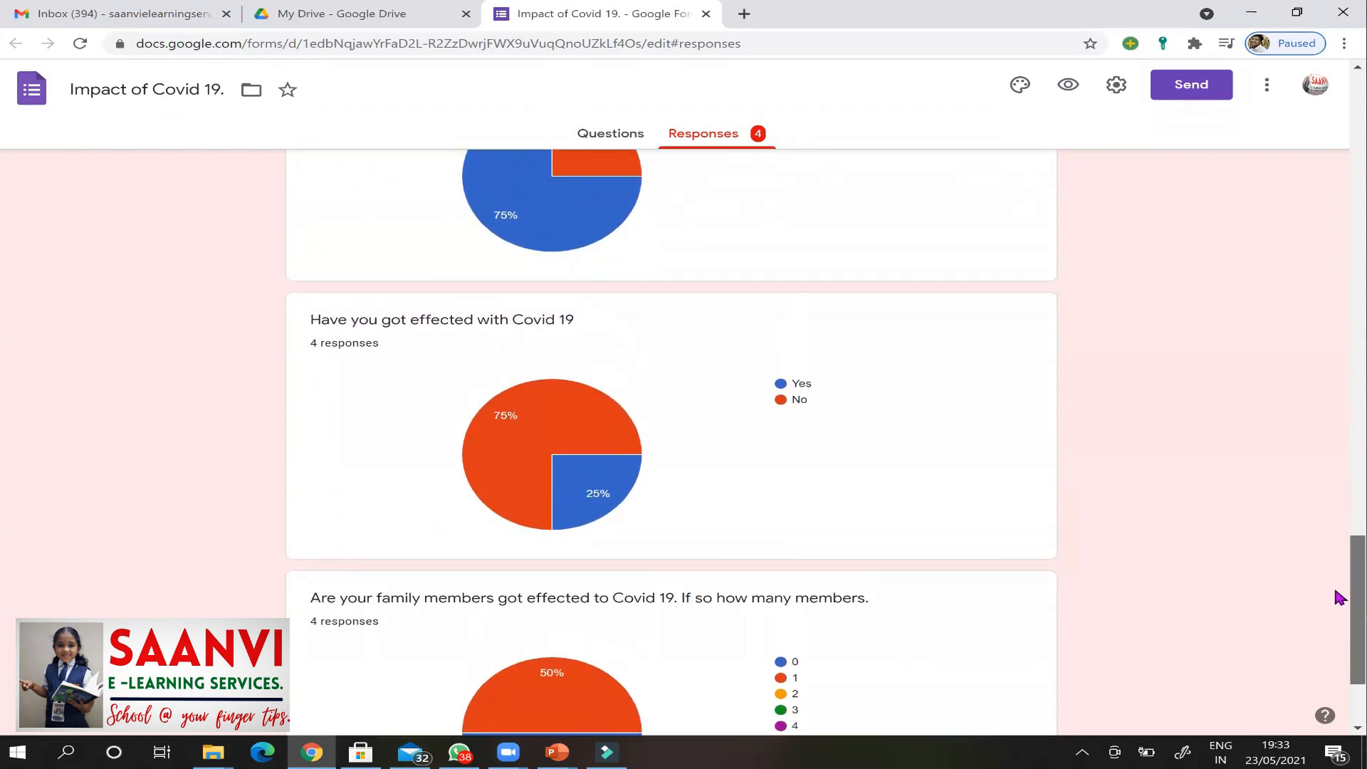
{"action": "scroll", "coordinate": [1339, 598], "scroll_direction": "down", "scroll_amount": 2}
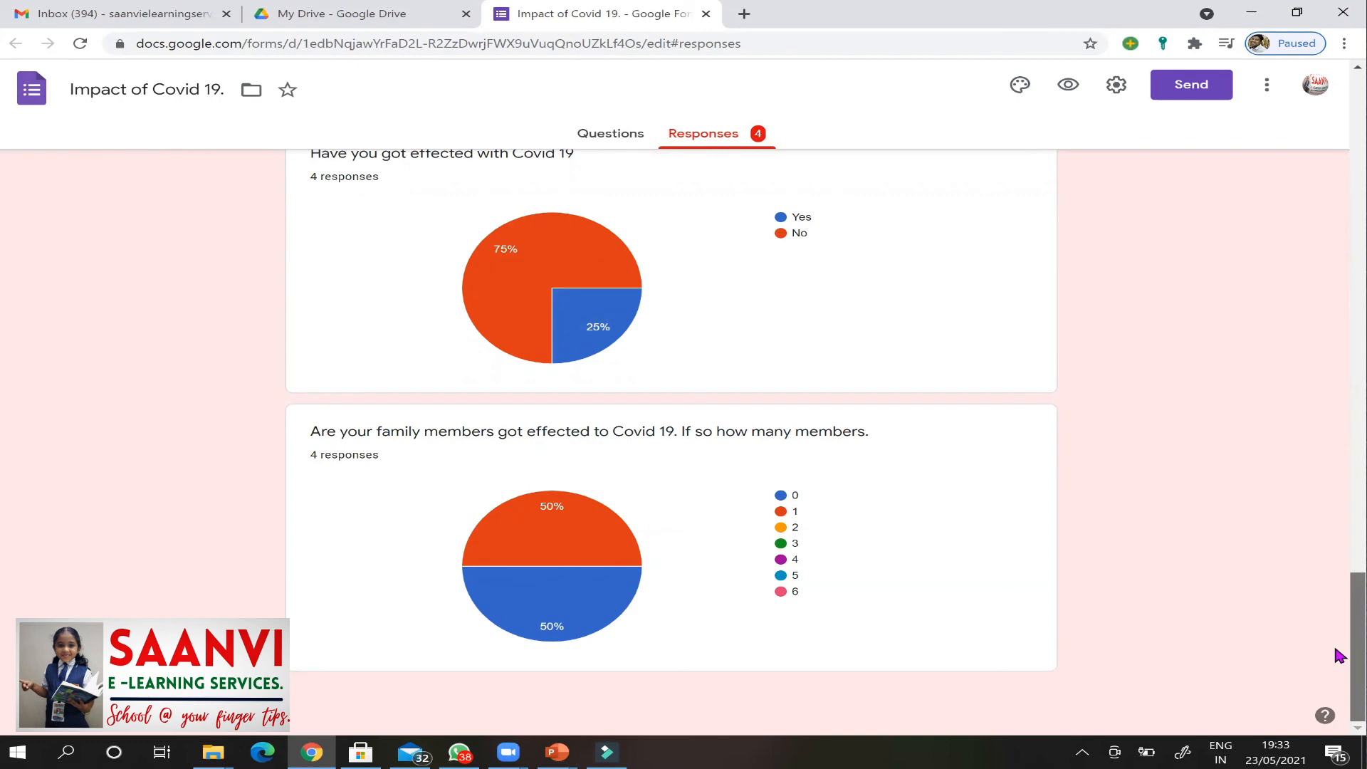
{"action": "left_click_drag", "start_coordinate": [1337, 656], "coordinate": [1322, 90]}
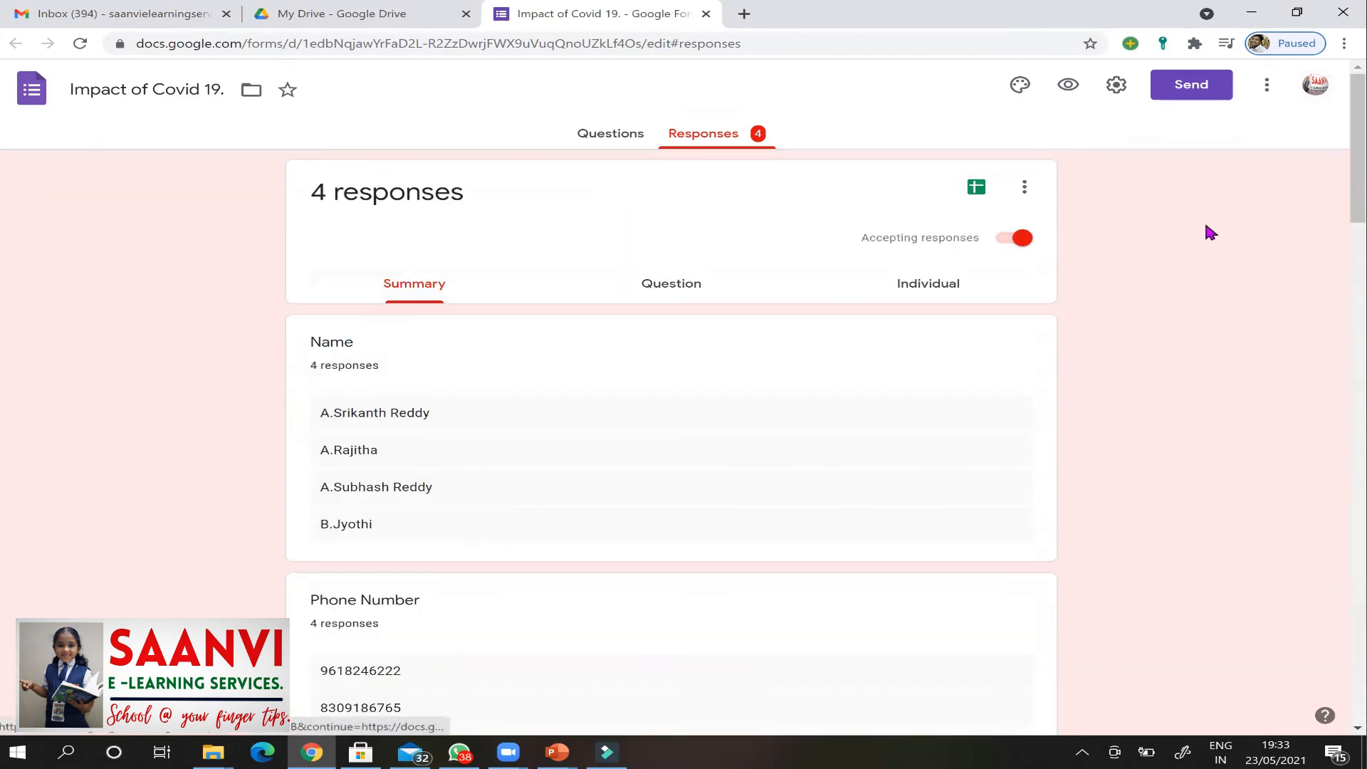
Look over the response download and print options without choosing one, and open the form's linked responses spreadsheet.
{"action": "left_click", "coordinate": [1025, 191]}
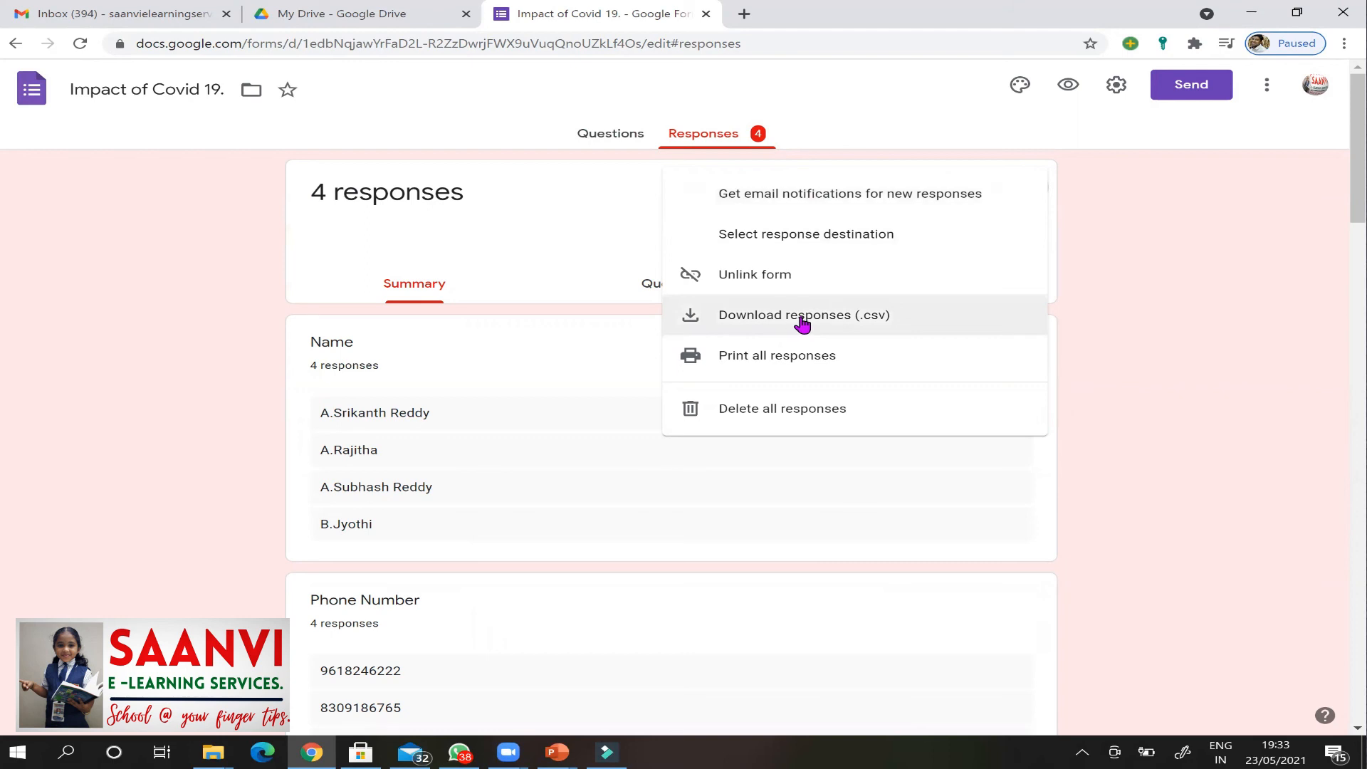
{"action": "left_click", "coordinate": [1083, 324]}
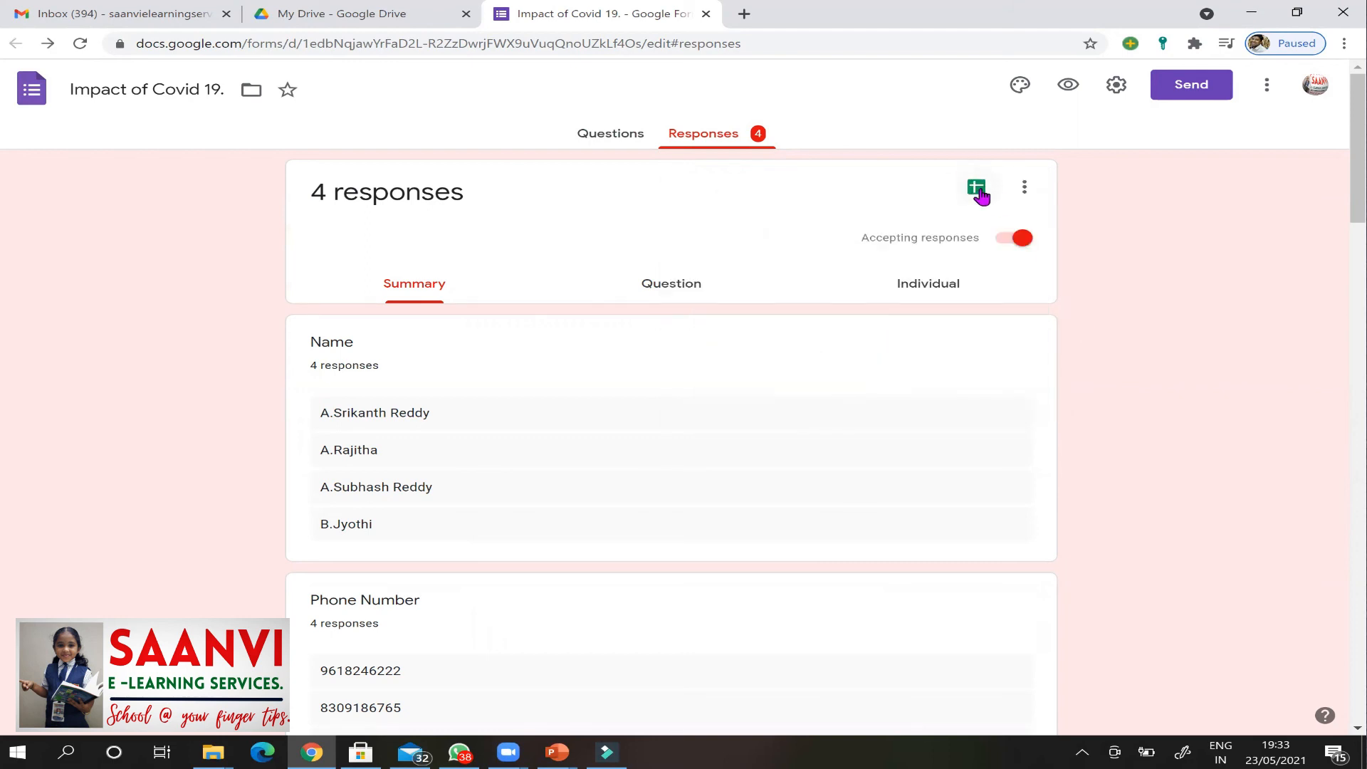
{"action": "left_click", "coordinate": [977, 189]}
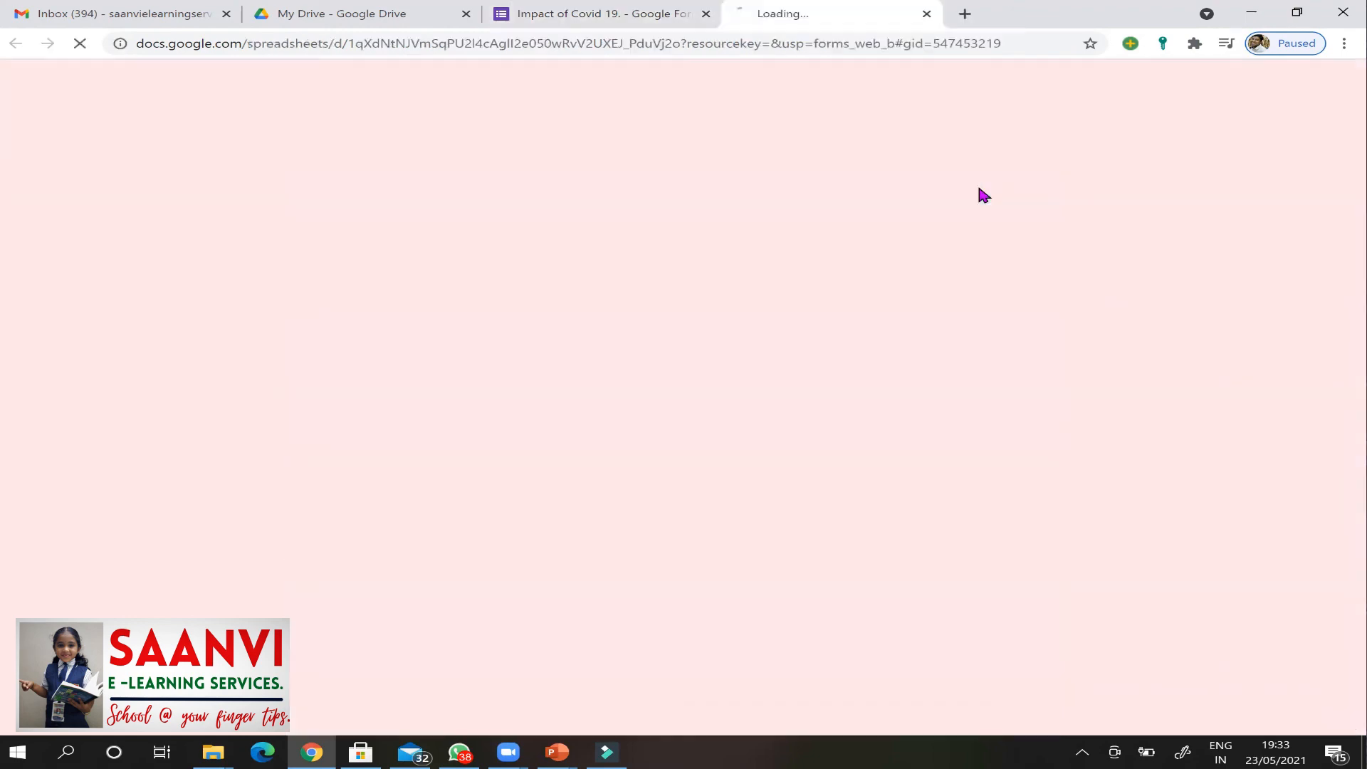